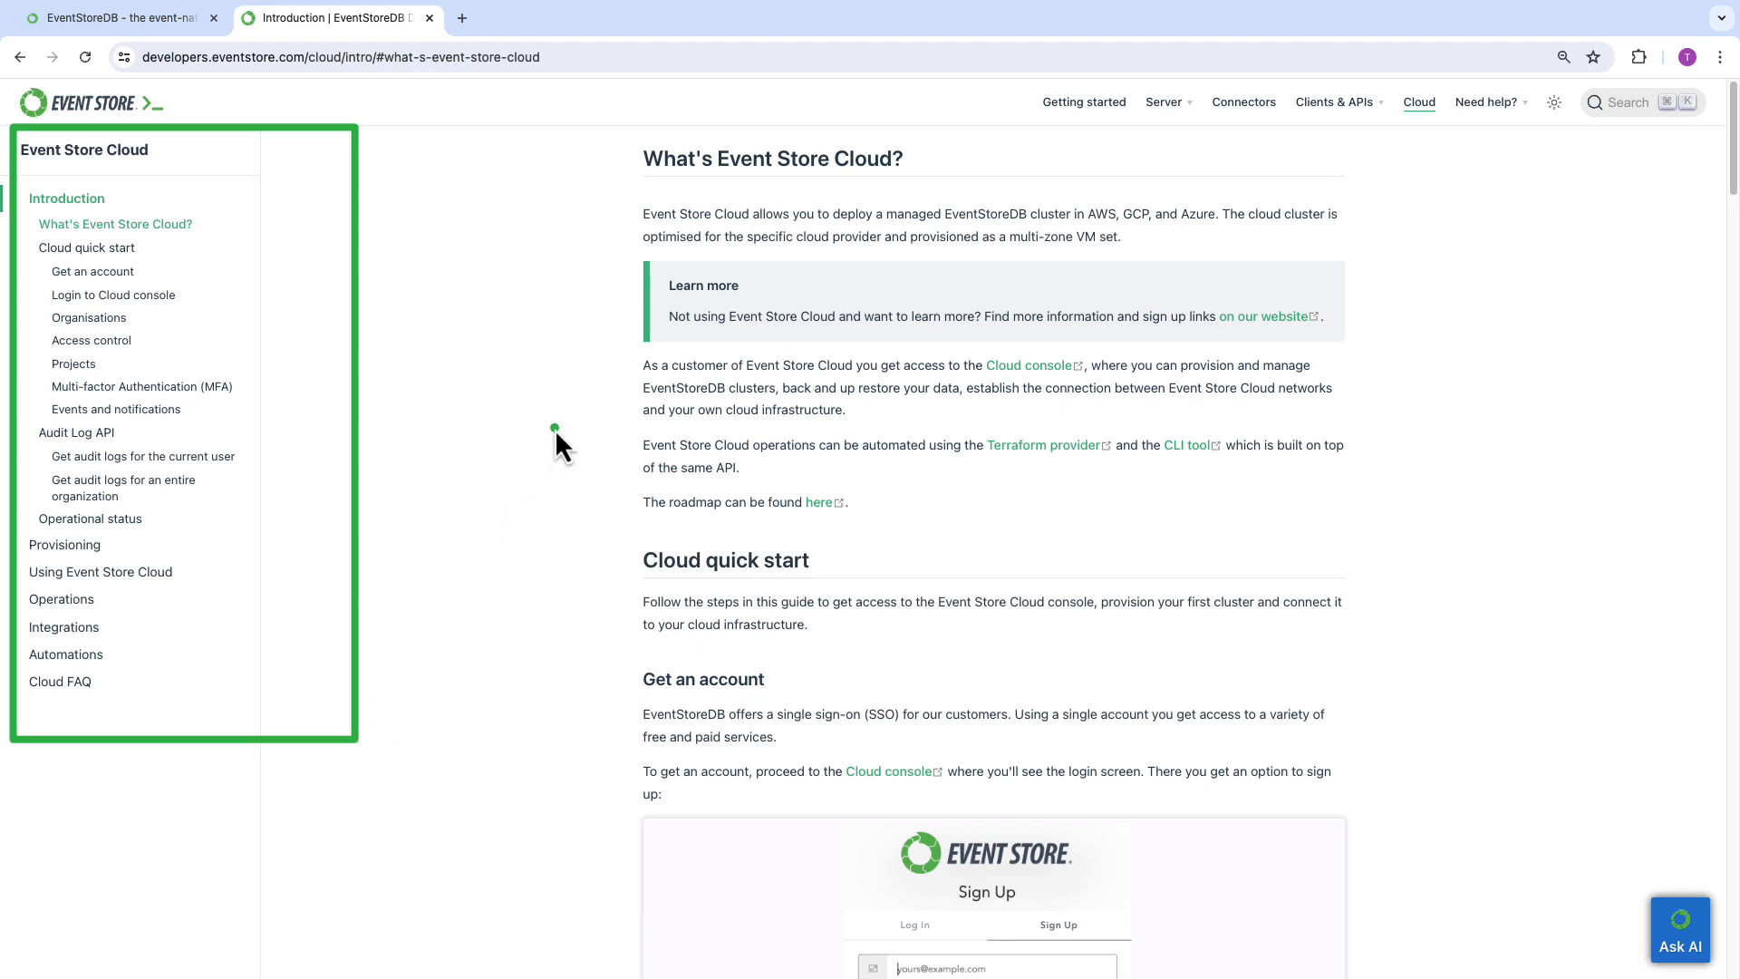
Open the Provisioning page of the Event Store Cloud documentation and go to its Microsoft Azure guideline.
left_click_drag(555, 433, 119, 548)
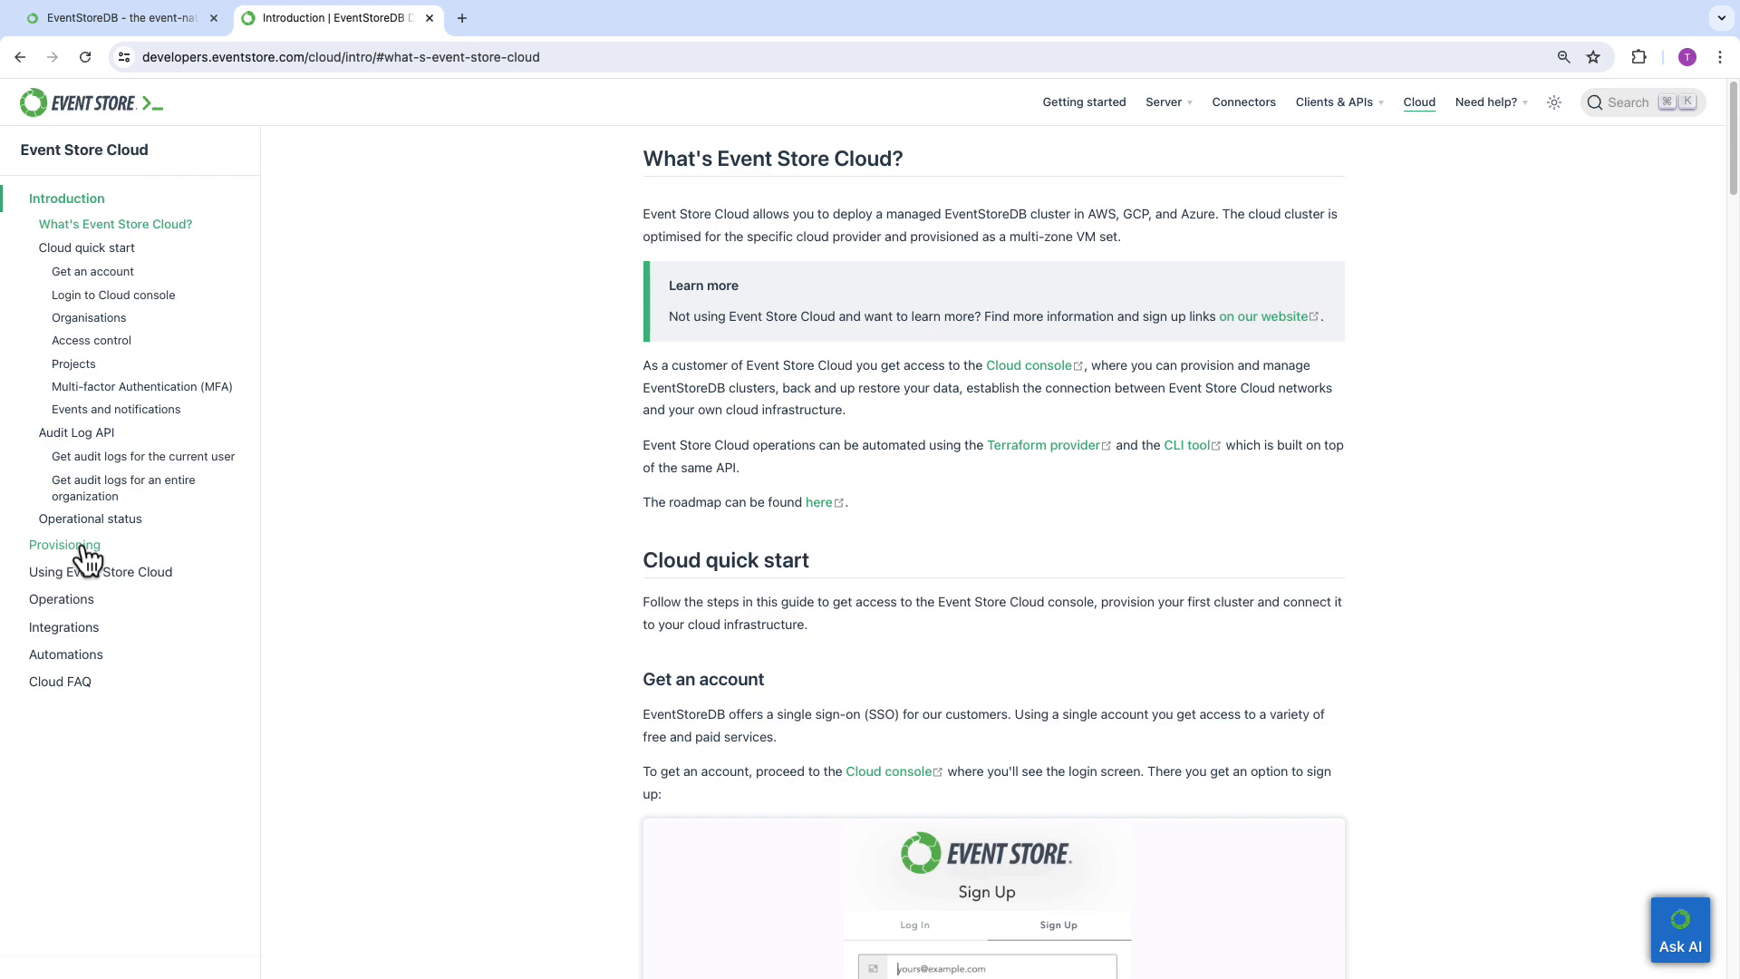
left_click(88, 547)
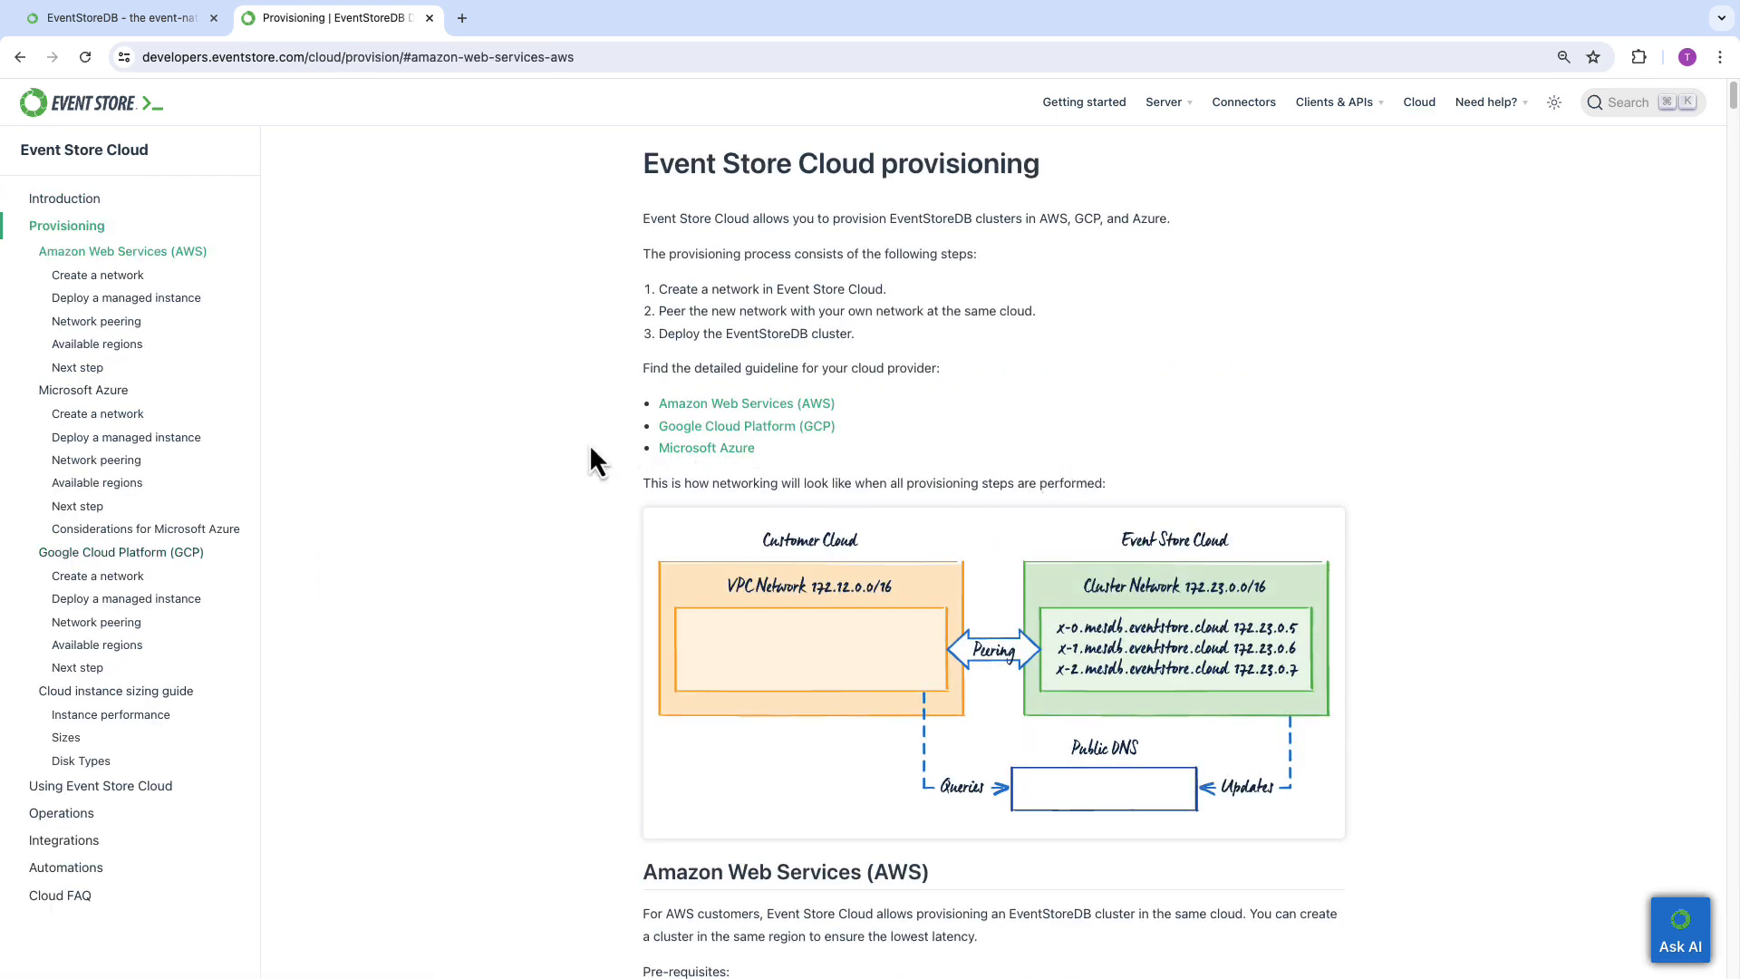
left_click_drag(635, 456, 831, 473)
left_click_drag(1002, 385, 796, 446)
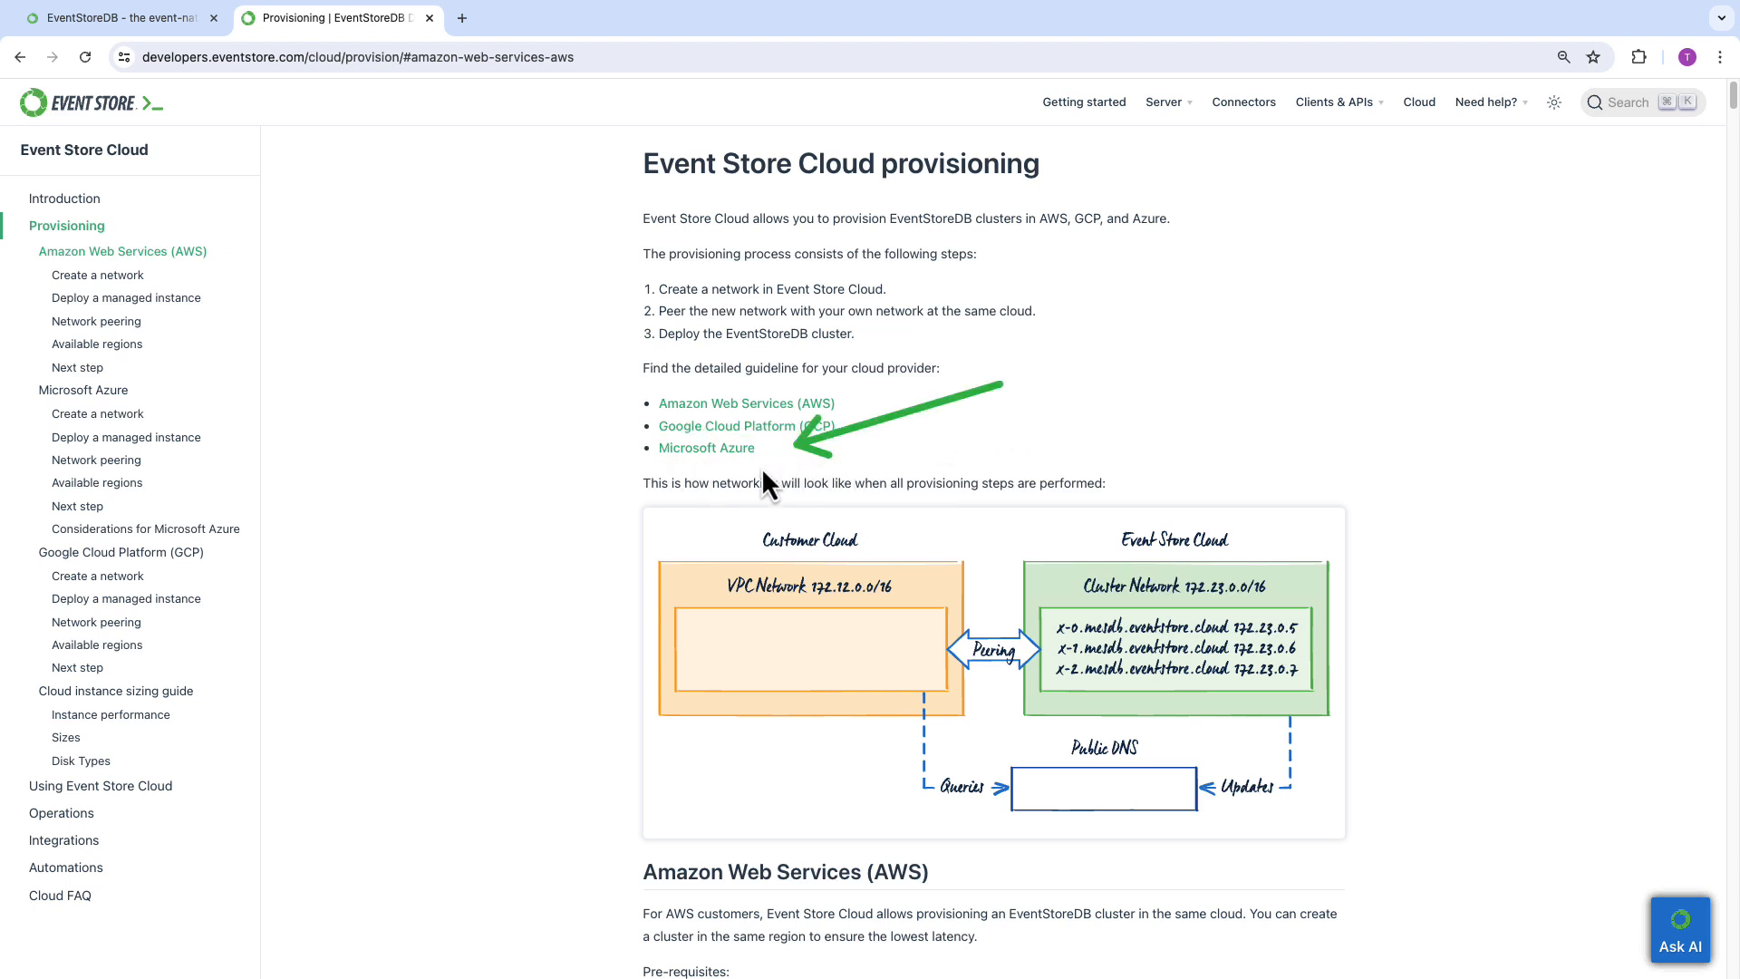
left_click(729, 449)
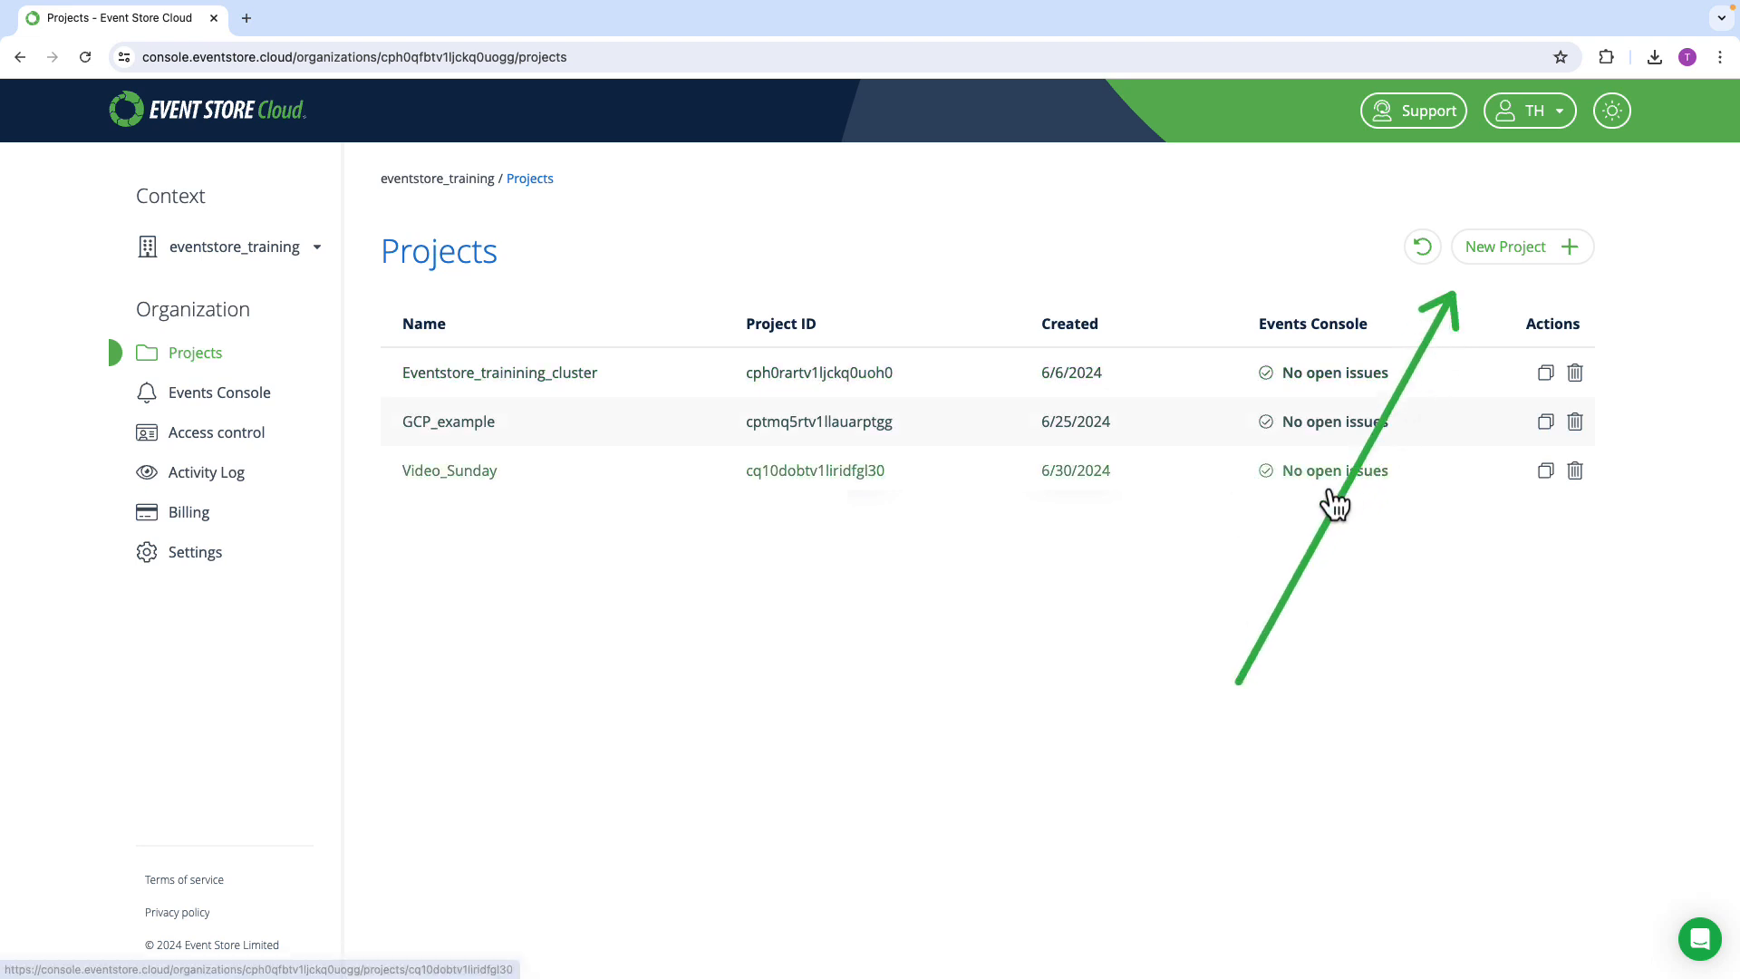
Start a new project in the Event Store Cloud console and name it Azure_test_environment.
left_click(1500, 254)
left_click(984, 481)
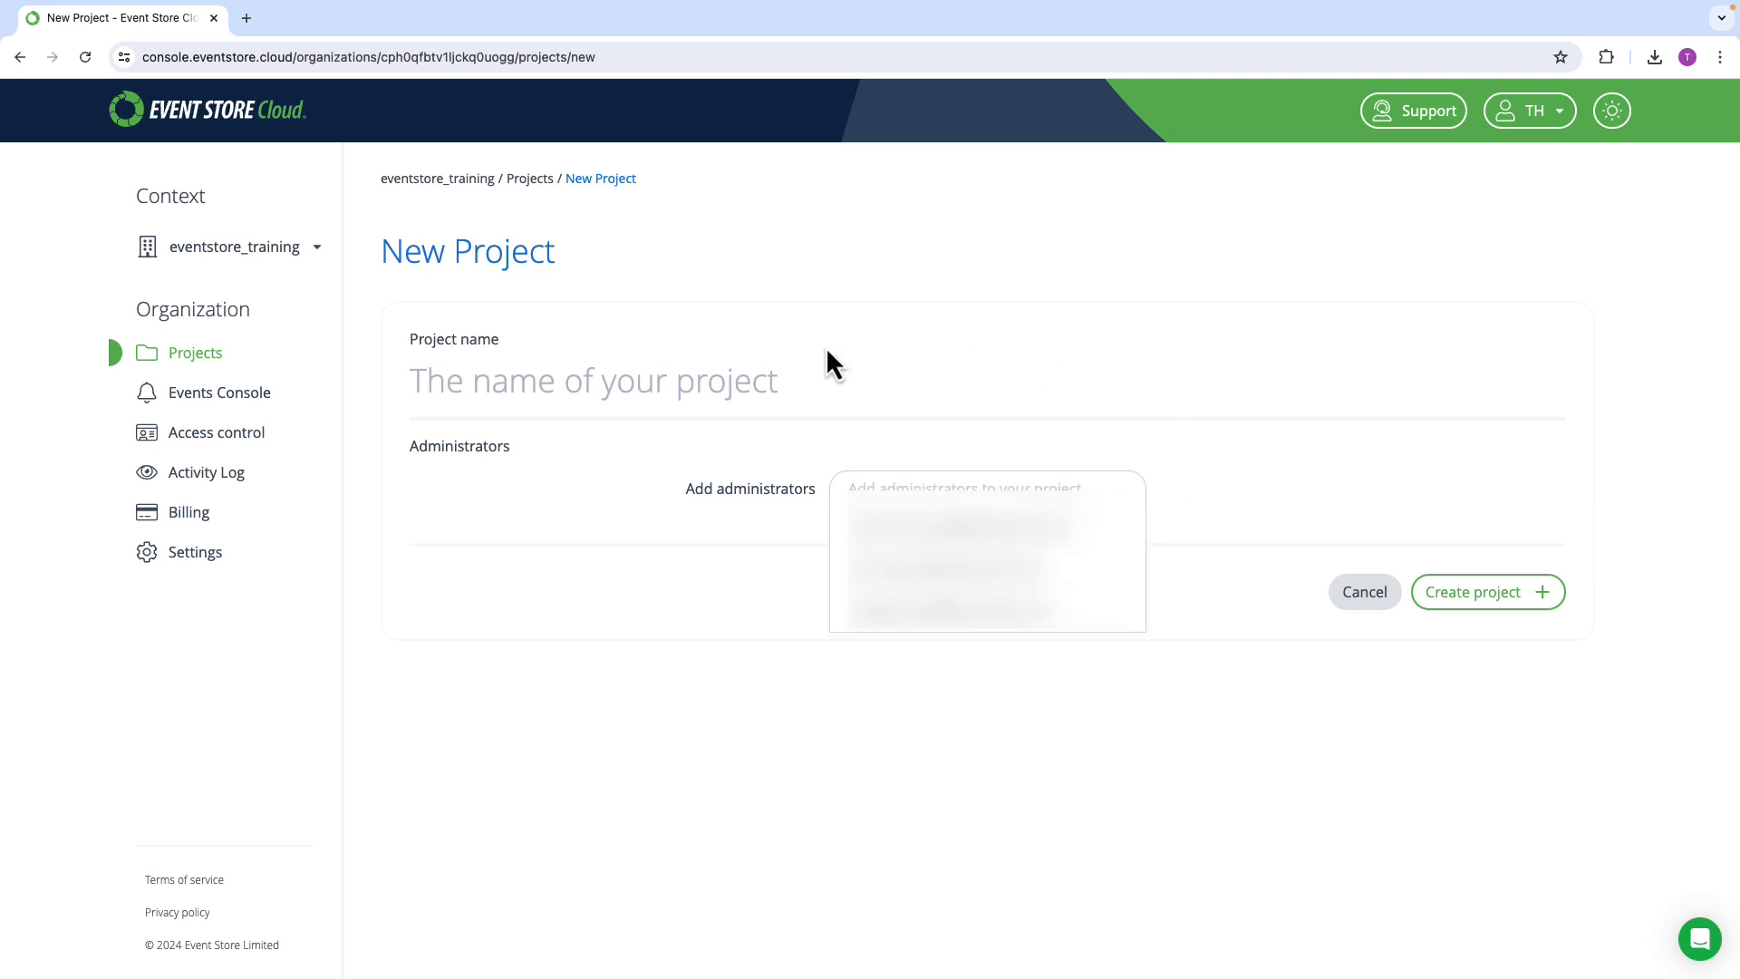
mouse_move(379, 306)
left_mouse_down()
mouse_move(704, 414)
mouse_move(847, 415)
left_mouse_up()
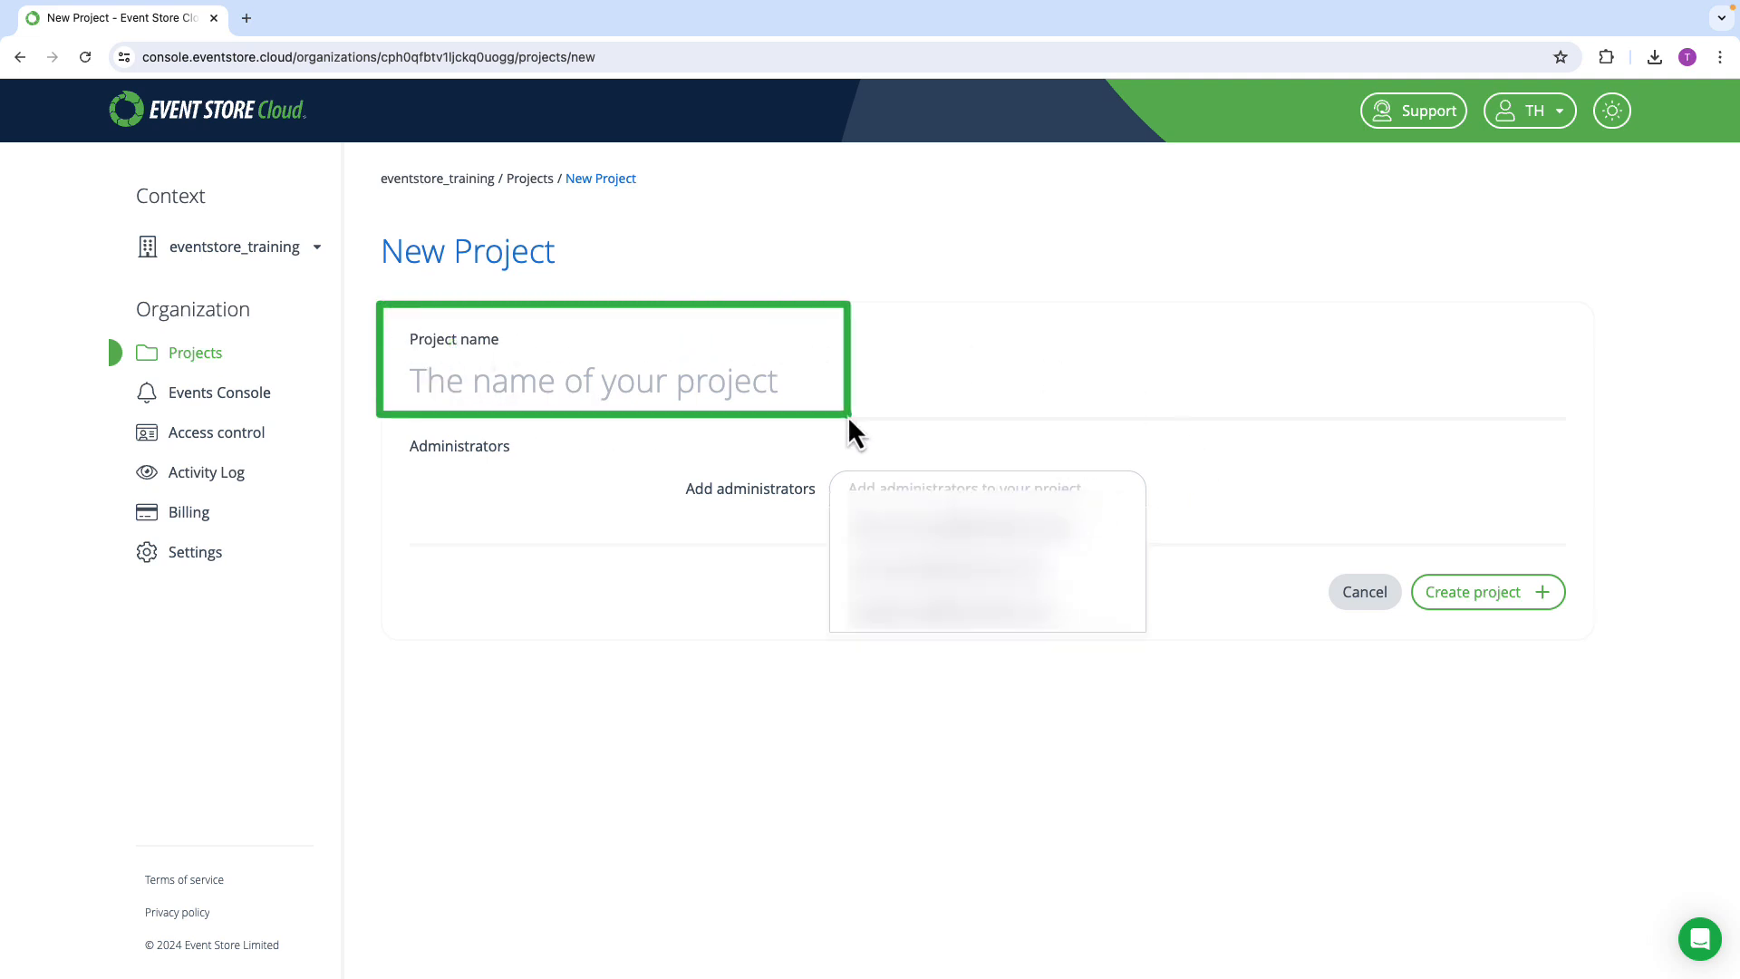
left_click(454, 384)
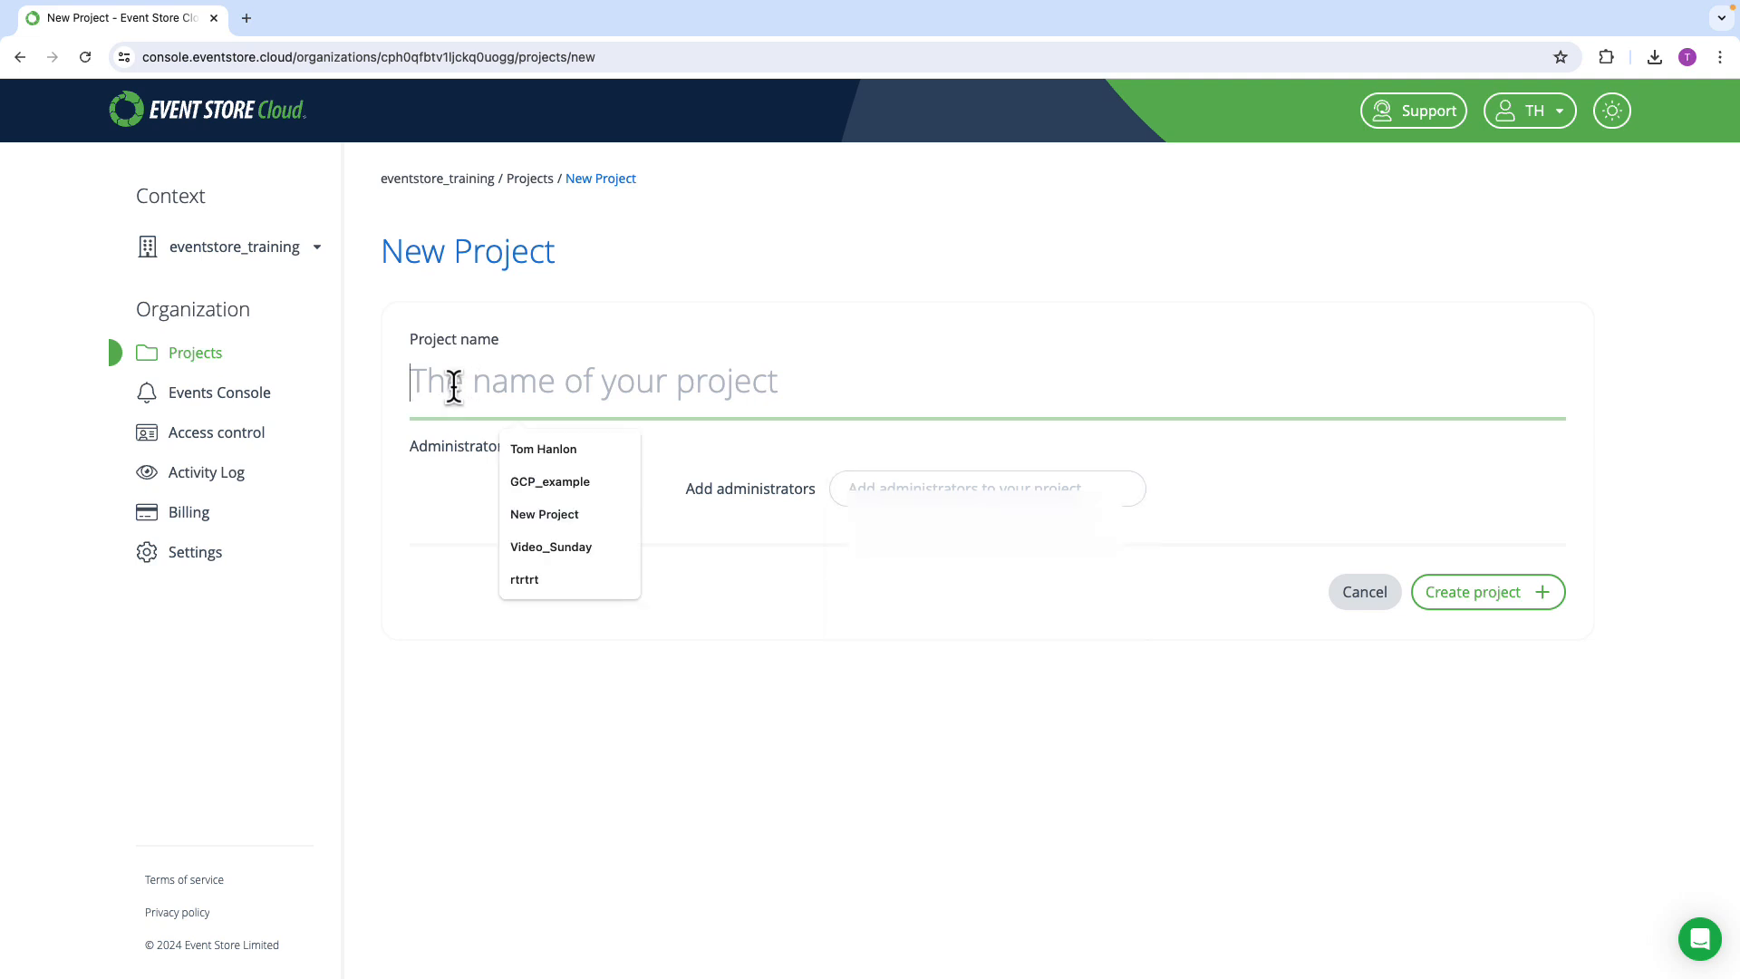
type("Azure_test")
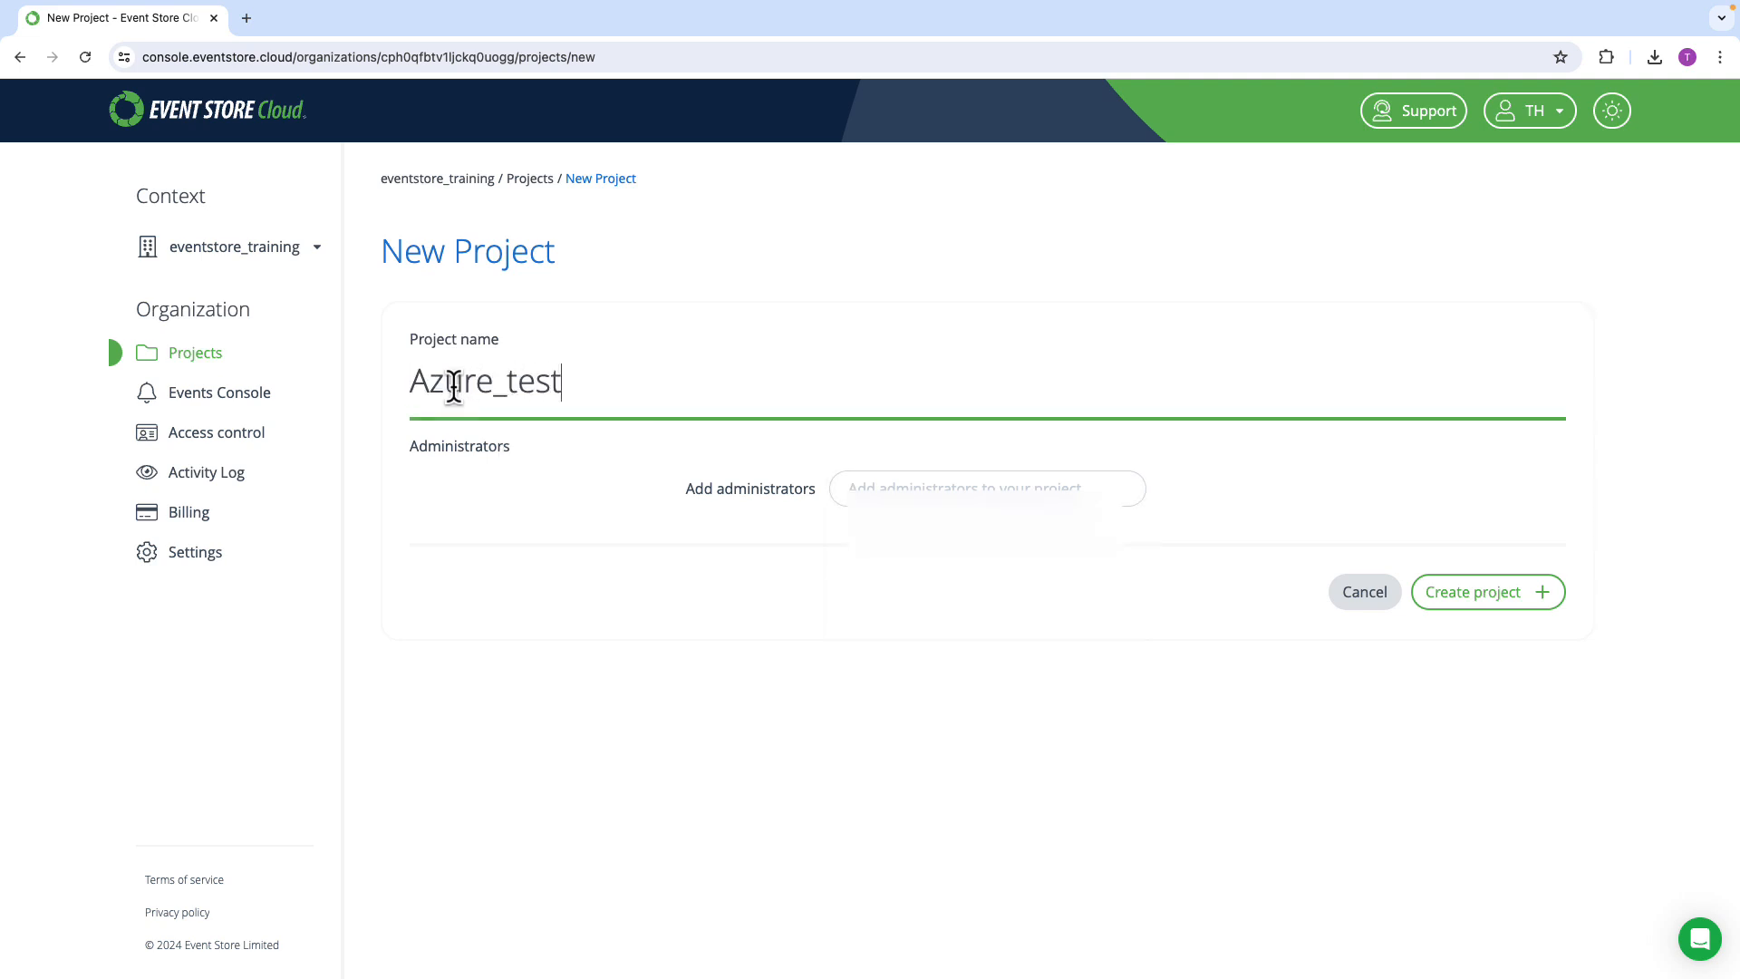
type("_environment")
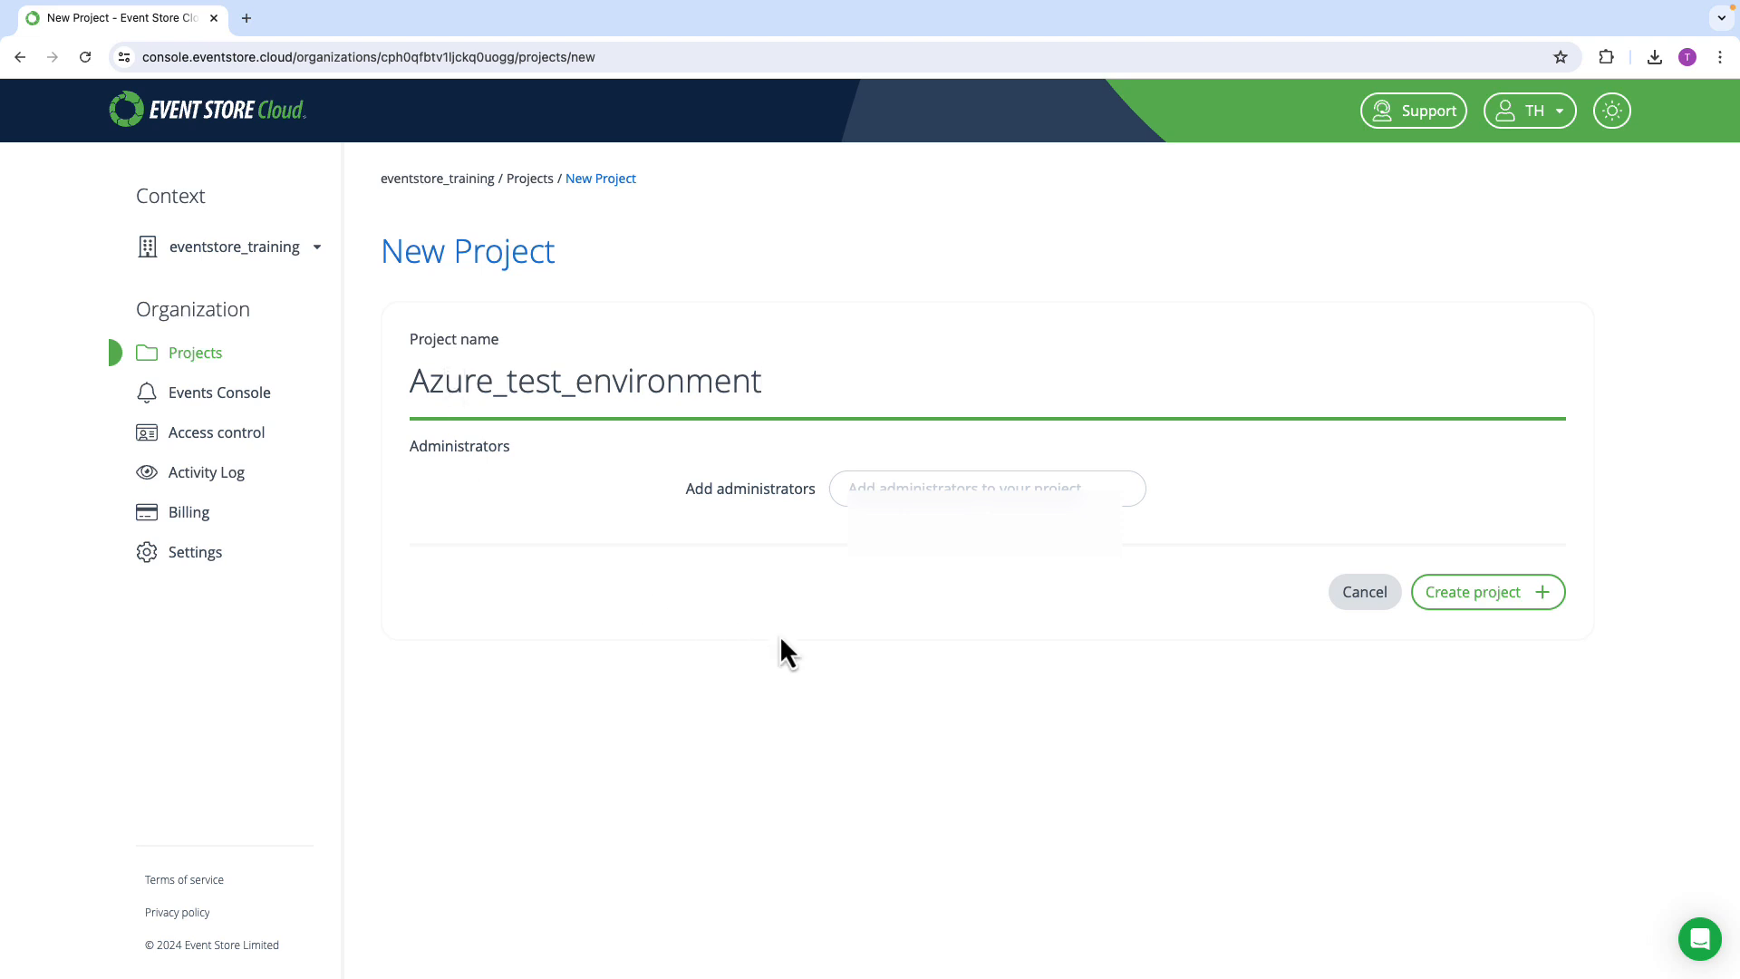
Add an administrator to the new project and create the project.
left_click(938, 621)
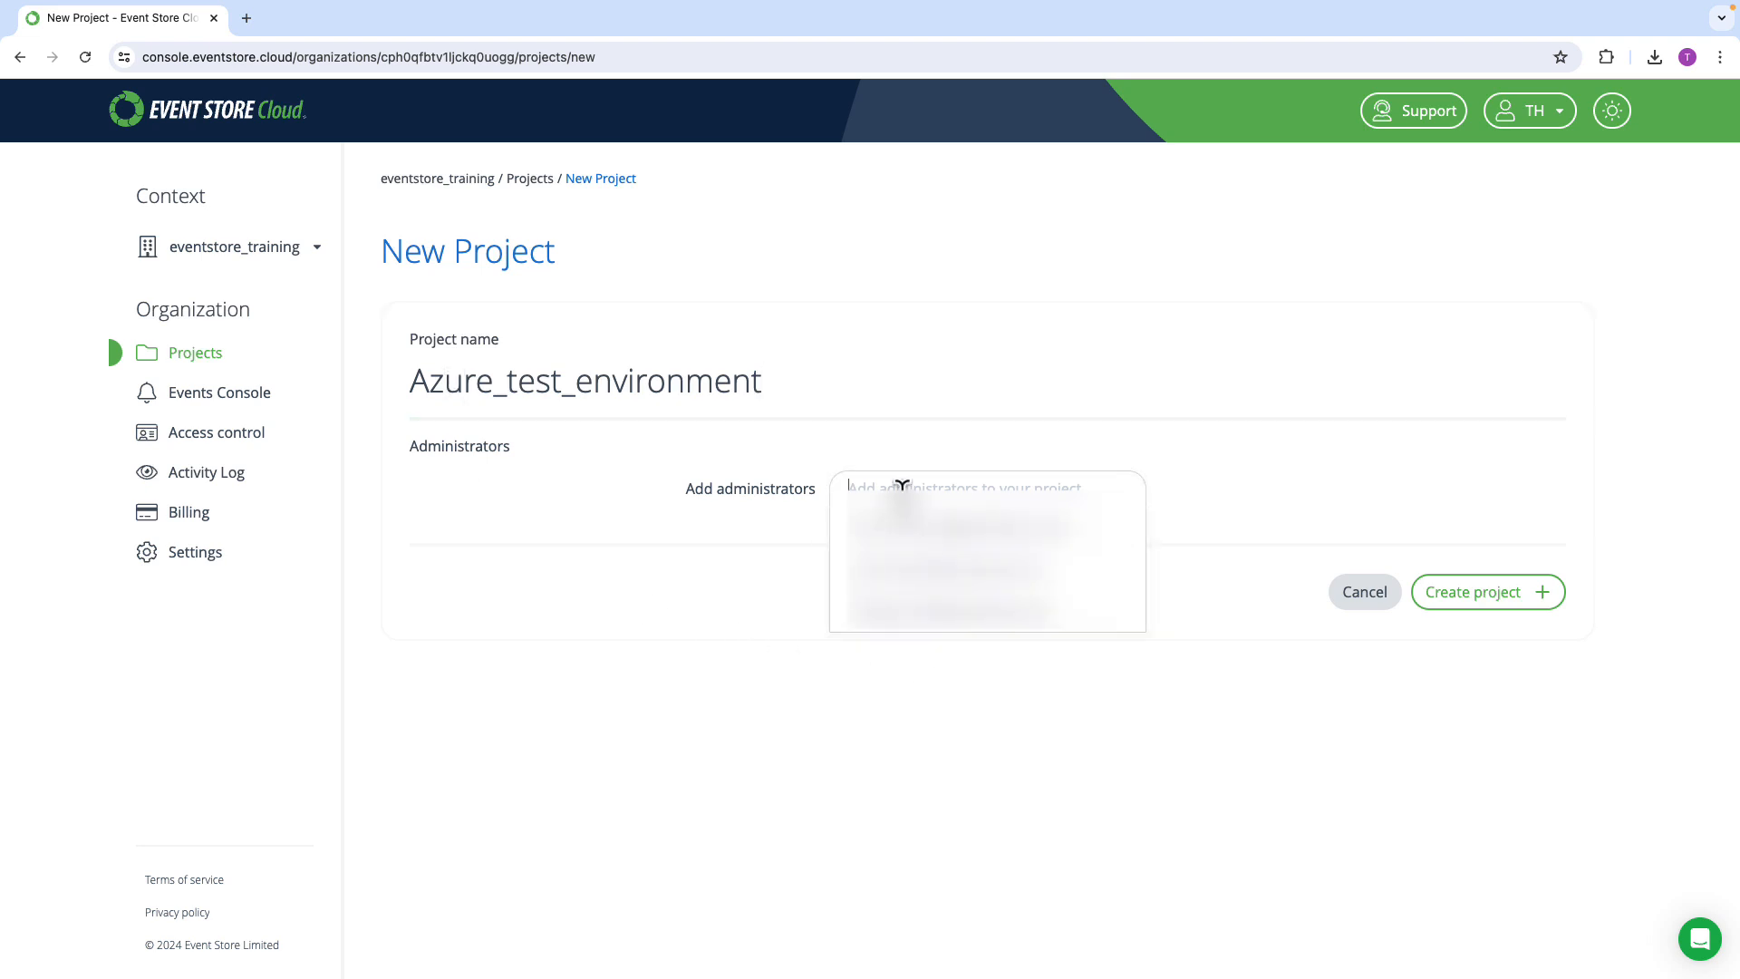
left_click(920, 600)
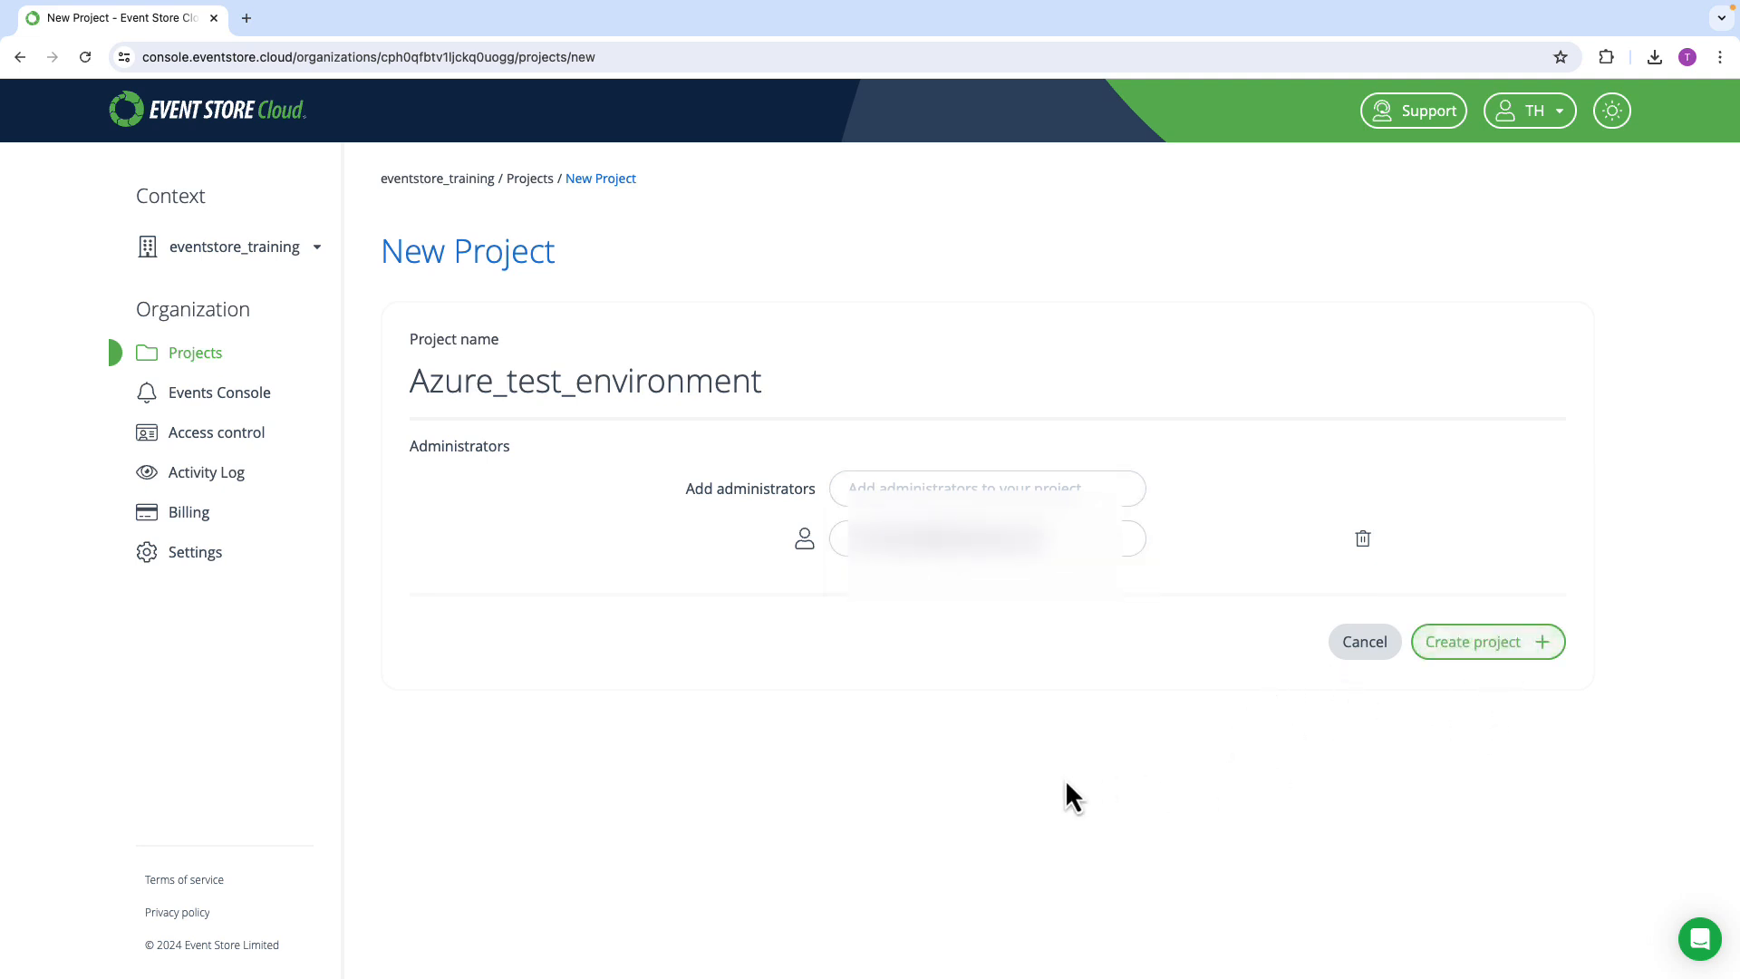
left_click_drag(1033, 786, 1360, 687)
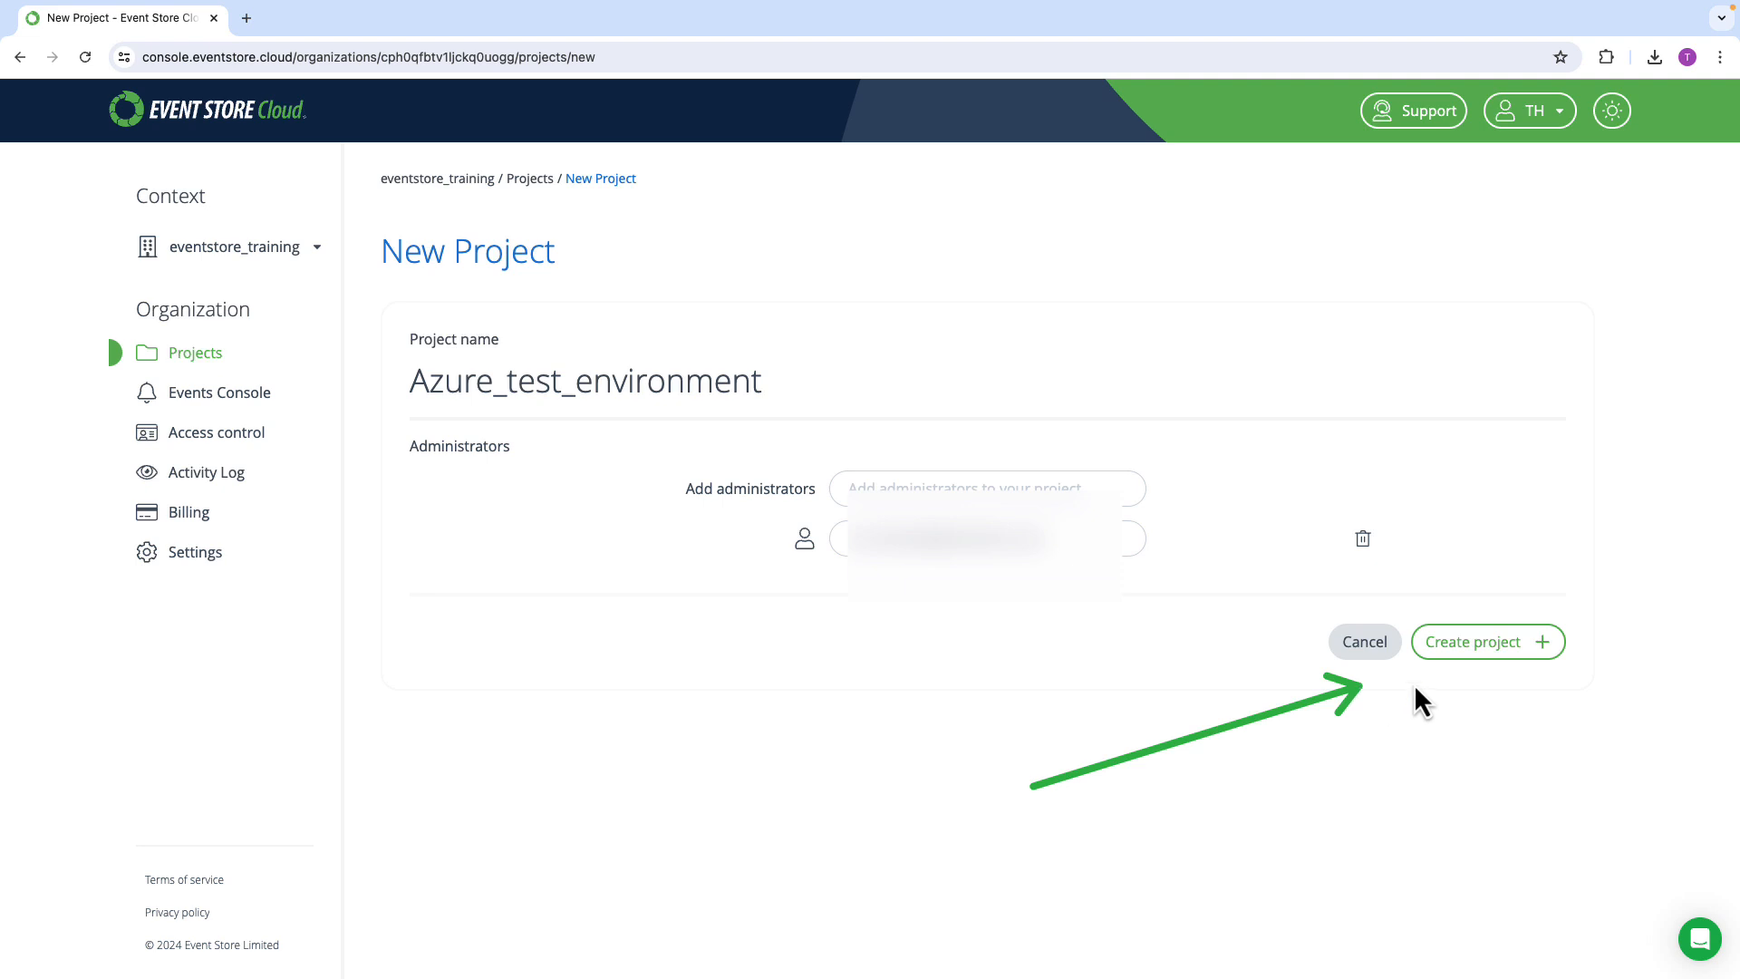
left_click(1475, 651)
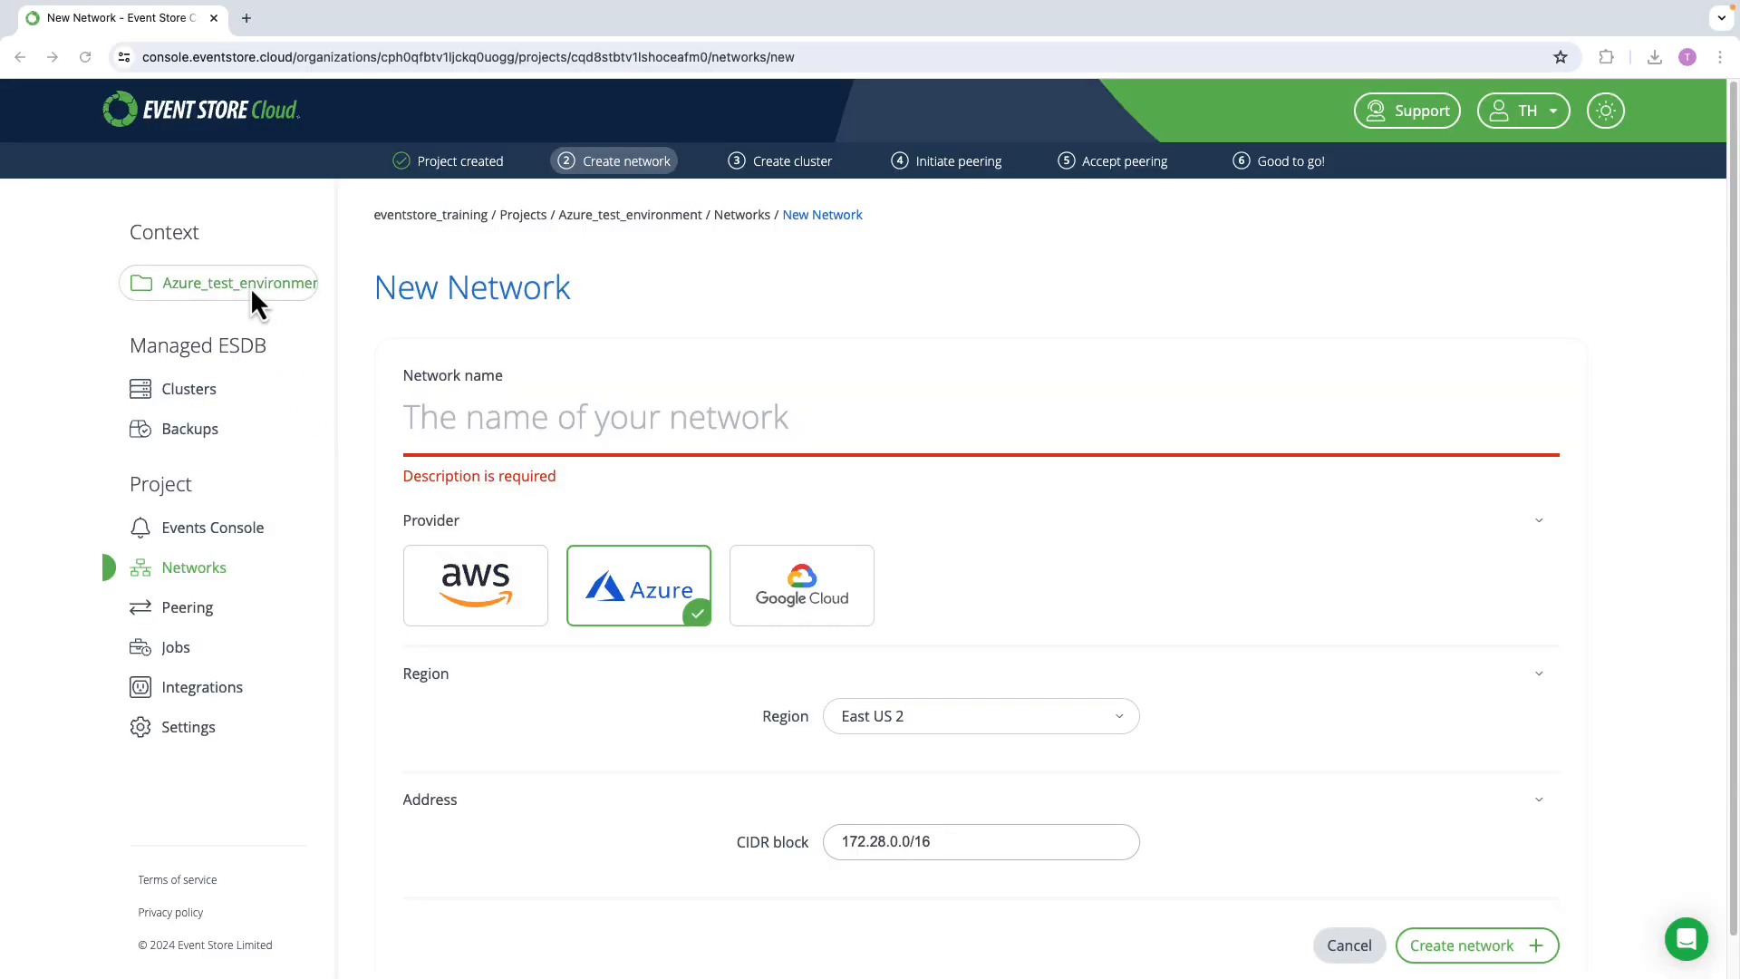
Return to the eventstore_training organization's project list and open the Azure_test_environment project.
left_click(250, 286)
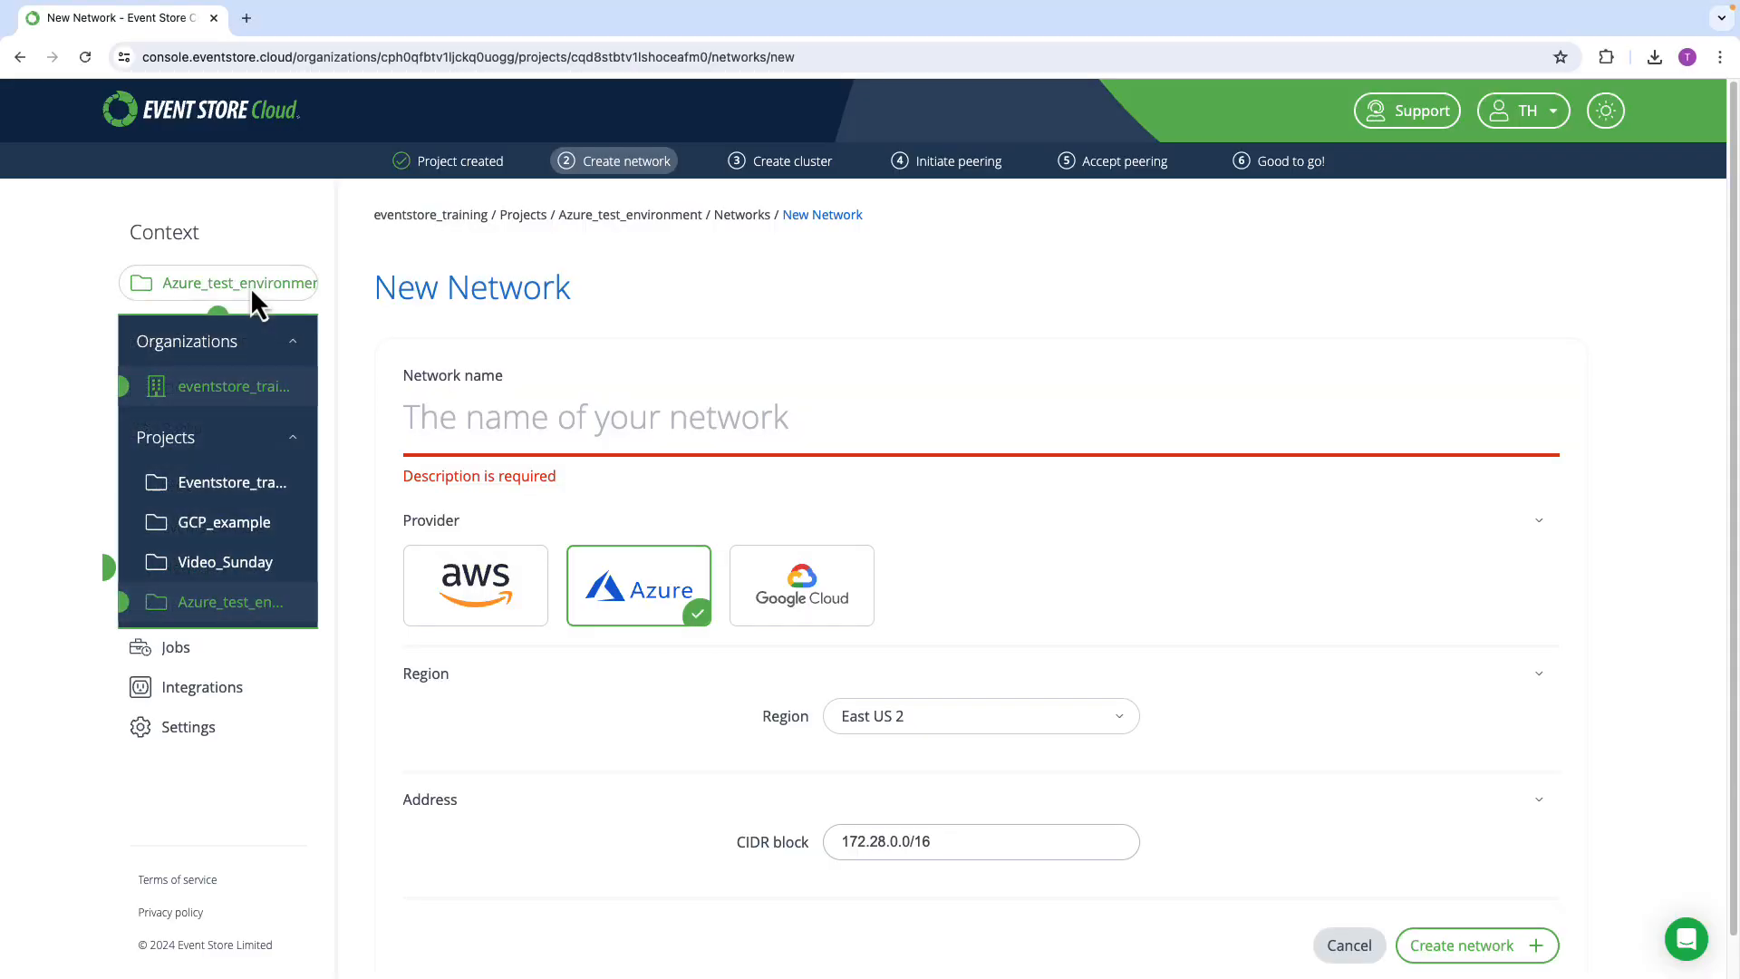
left_click(218, 389)
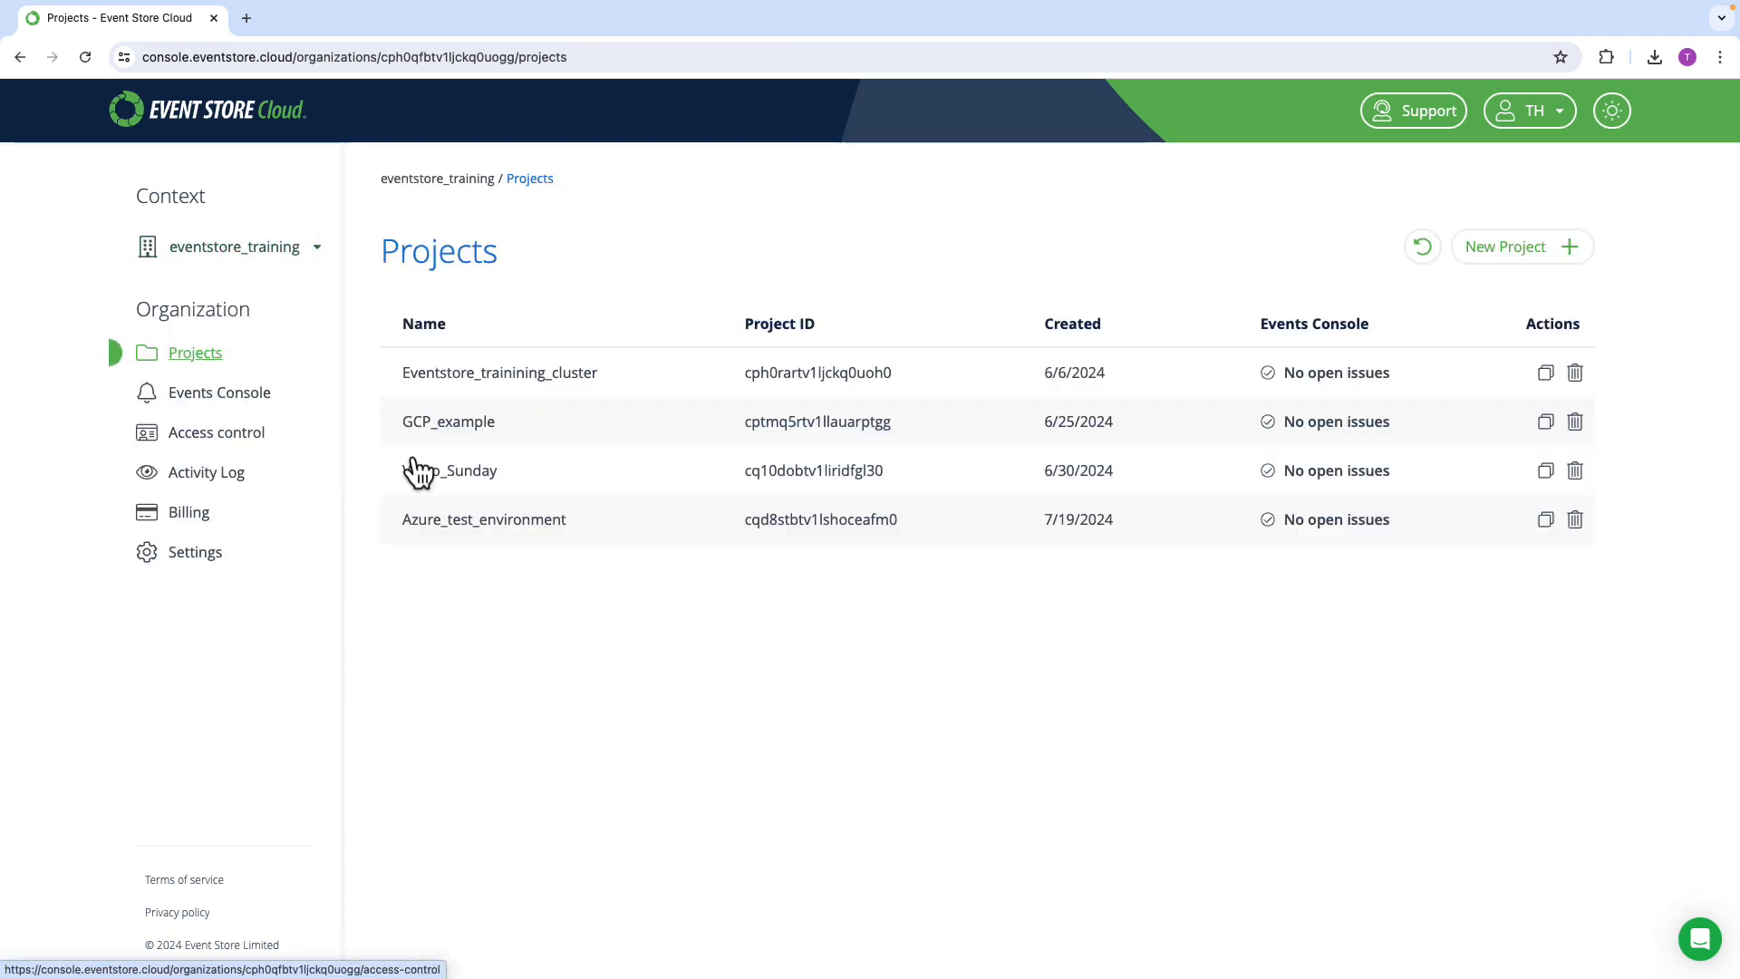
left_click(489, 524)
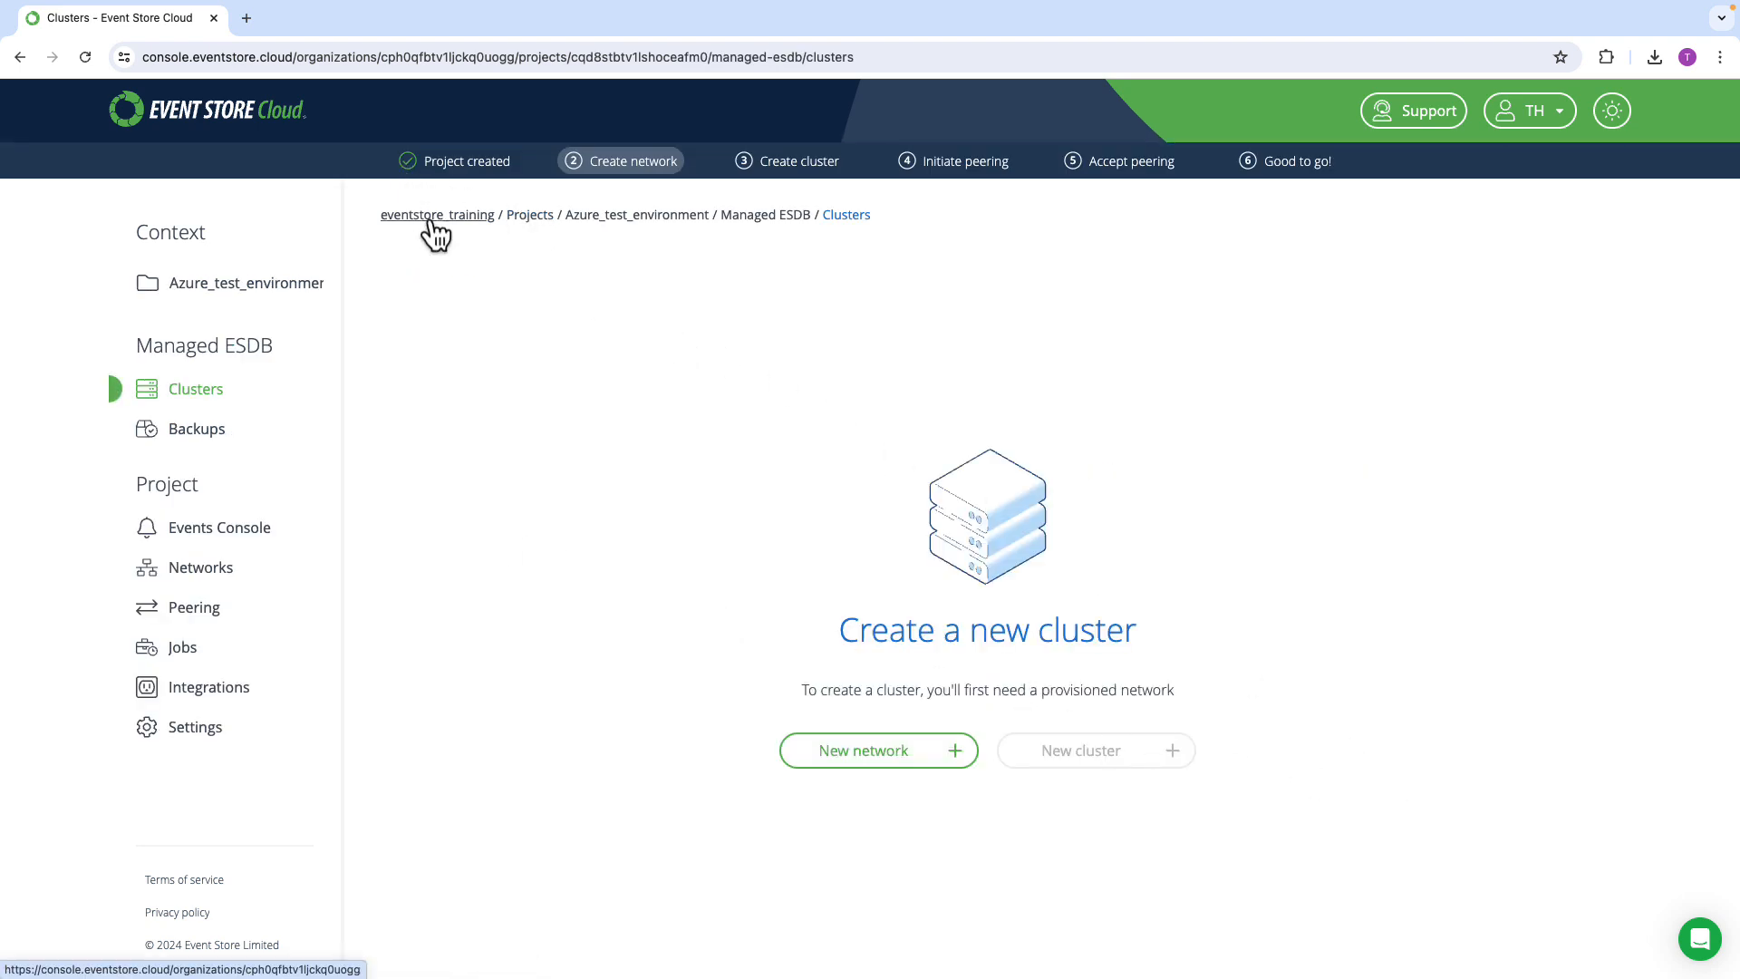
mouse_move(369, 116)
left_mouse_down()
mouse_move(712, 165)
mouse_move(1305, 204)
left_mouse_up()
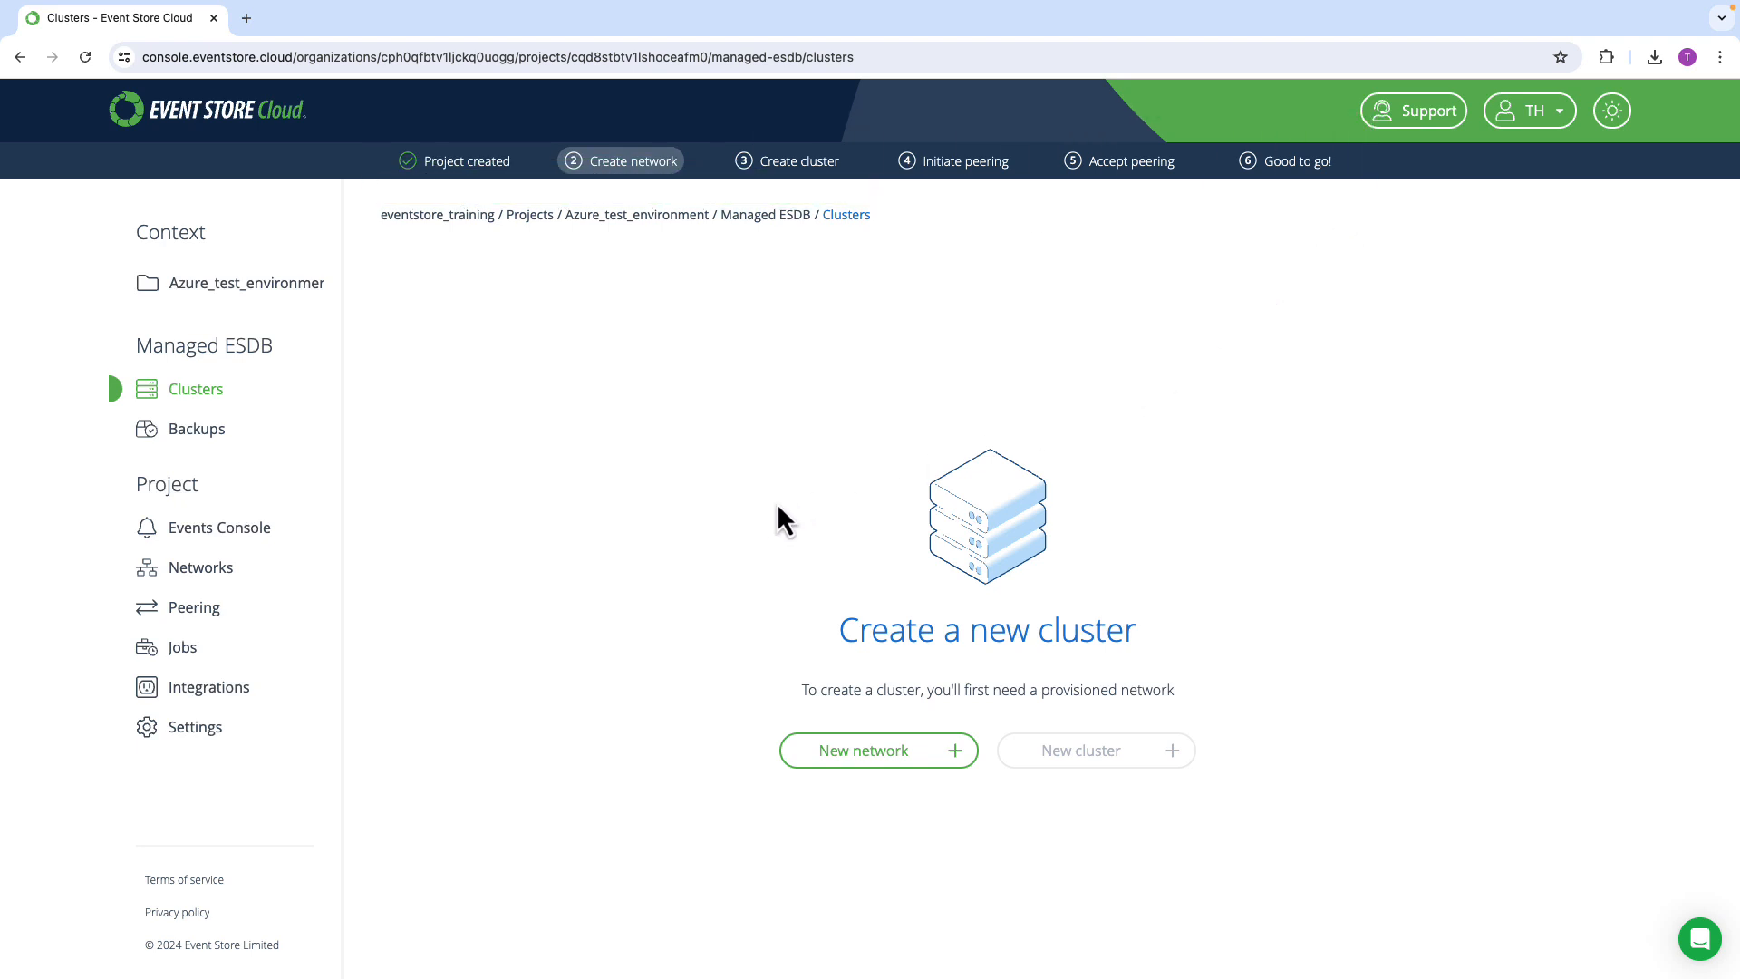
mouse_move(689, 392)
left_mouse_down()
mouse_move(716, 544)
mouse_move(1303, 834)
mouse_move(1364, 829)
left_mouse_up()
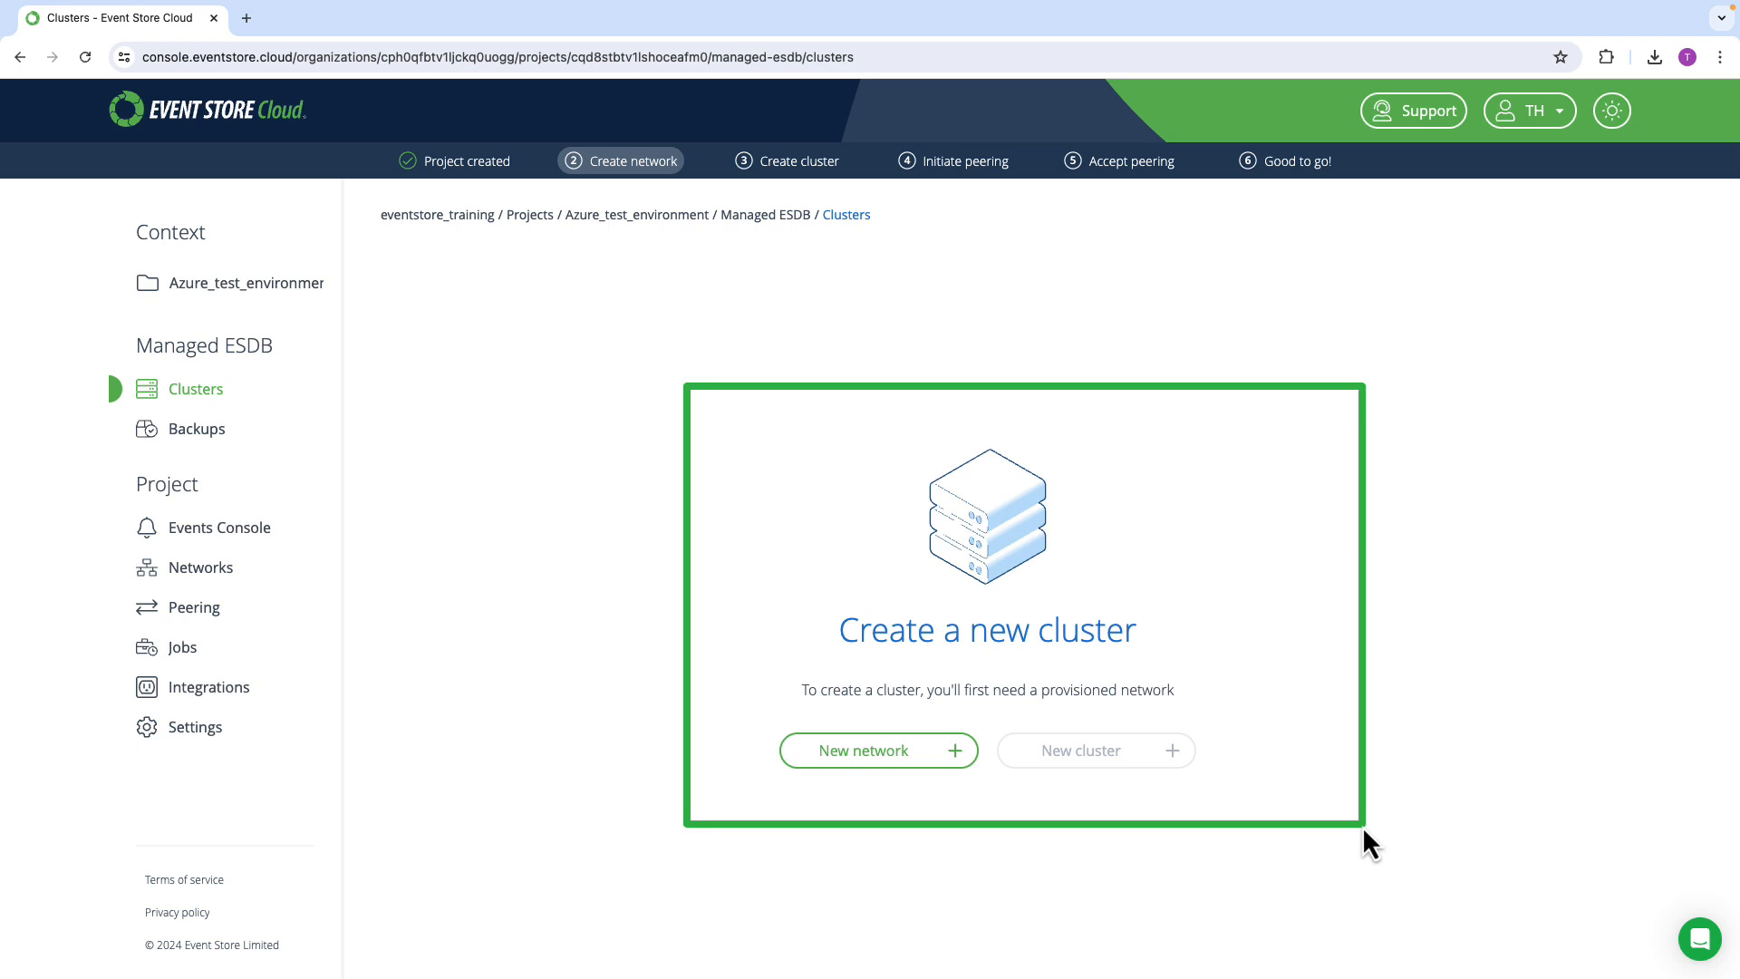
Create a network named test_azure with Azure as provider, region East US 2 and CIDR block 172.28.0.0/16.
left_click(872, 753)
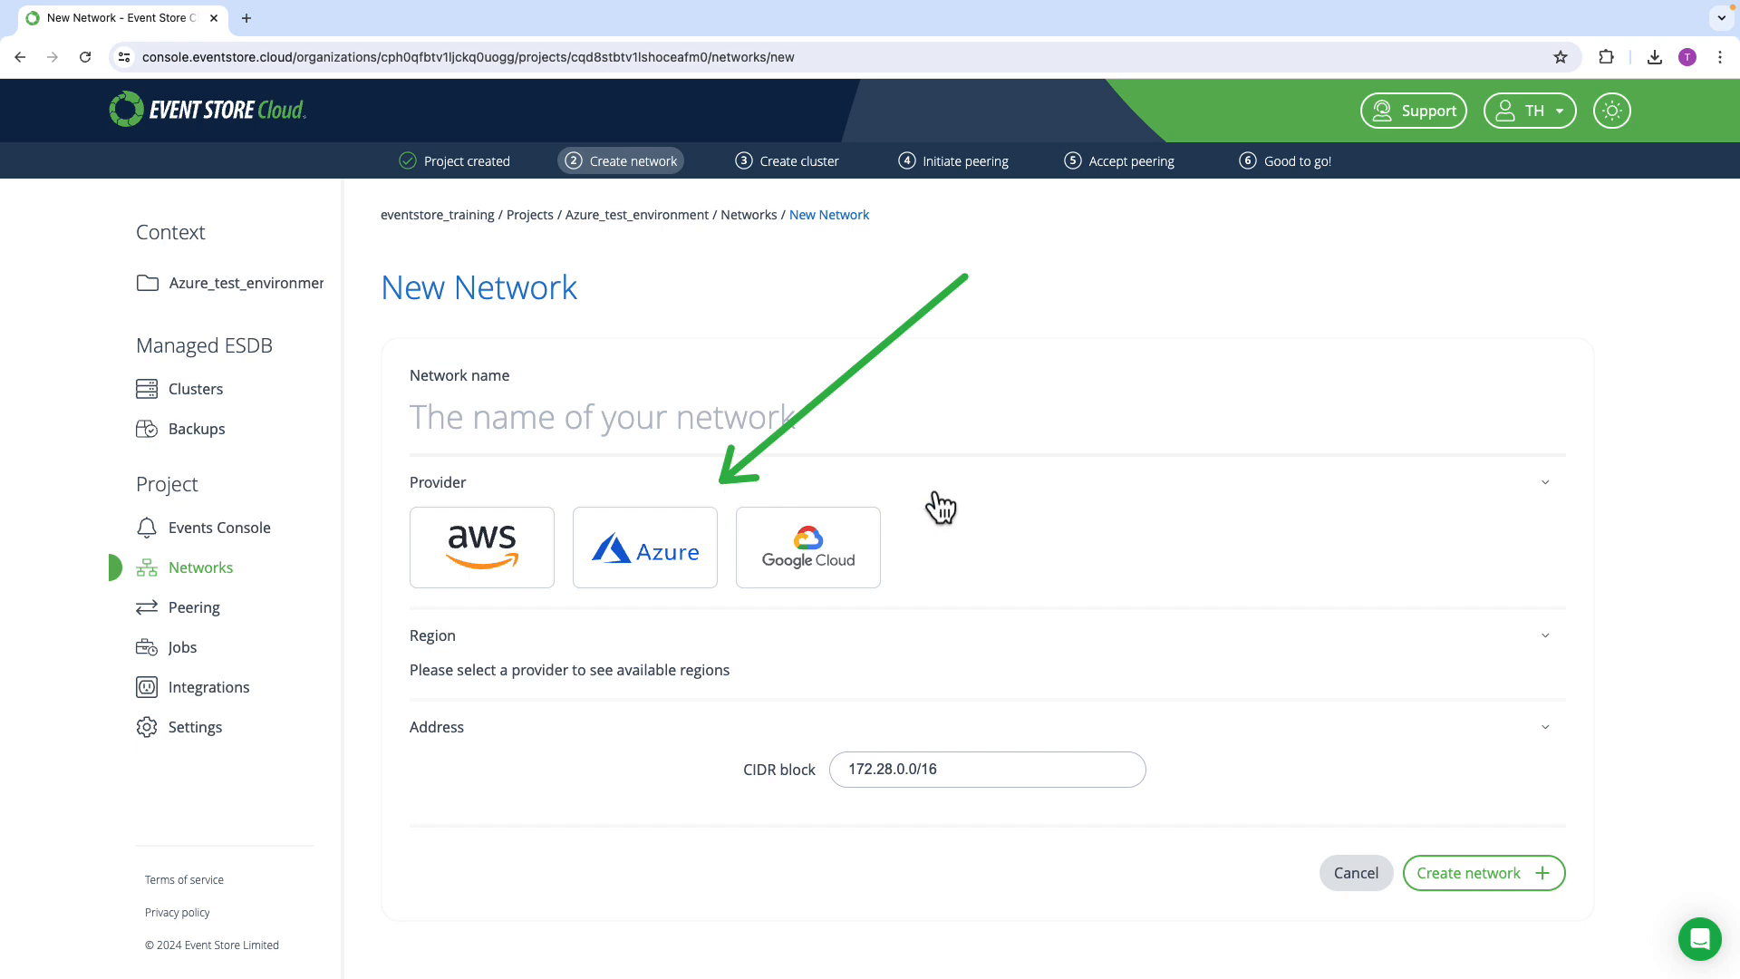
left_click(649, 562)
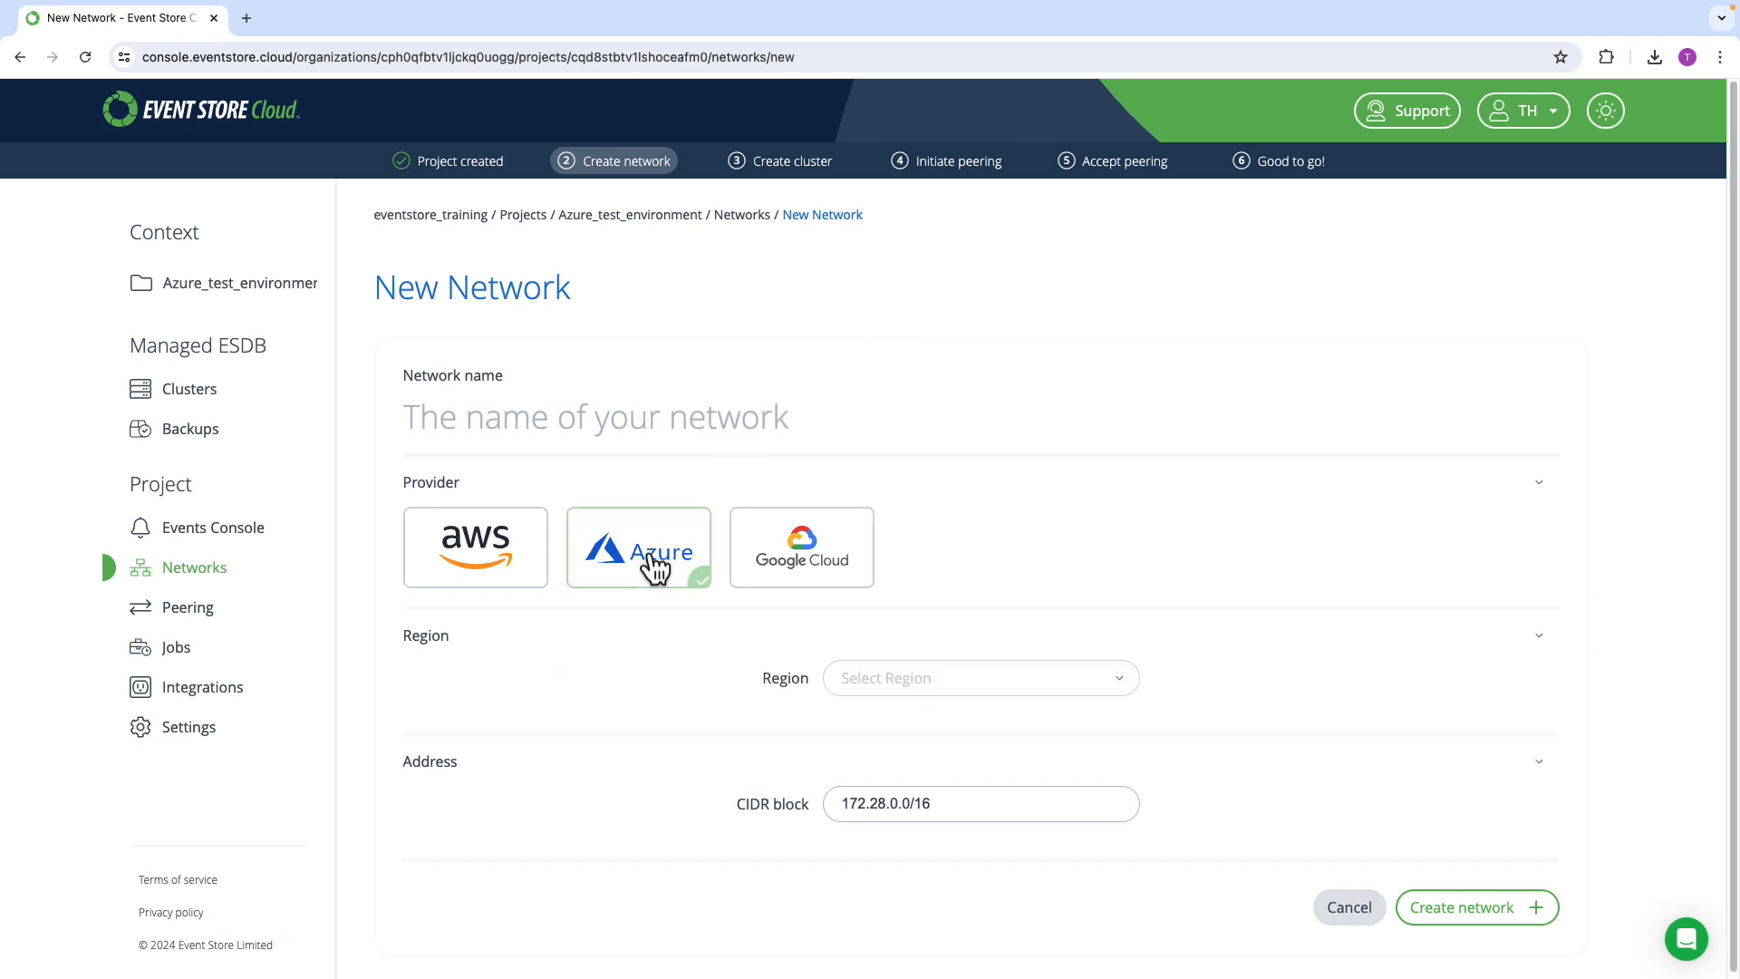
left_click(1130, 681)
scroll(1030, 746, "down", 3)
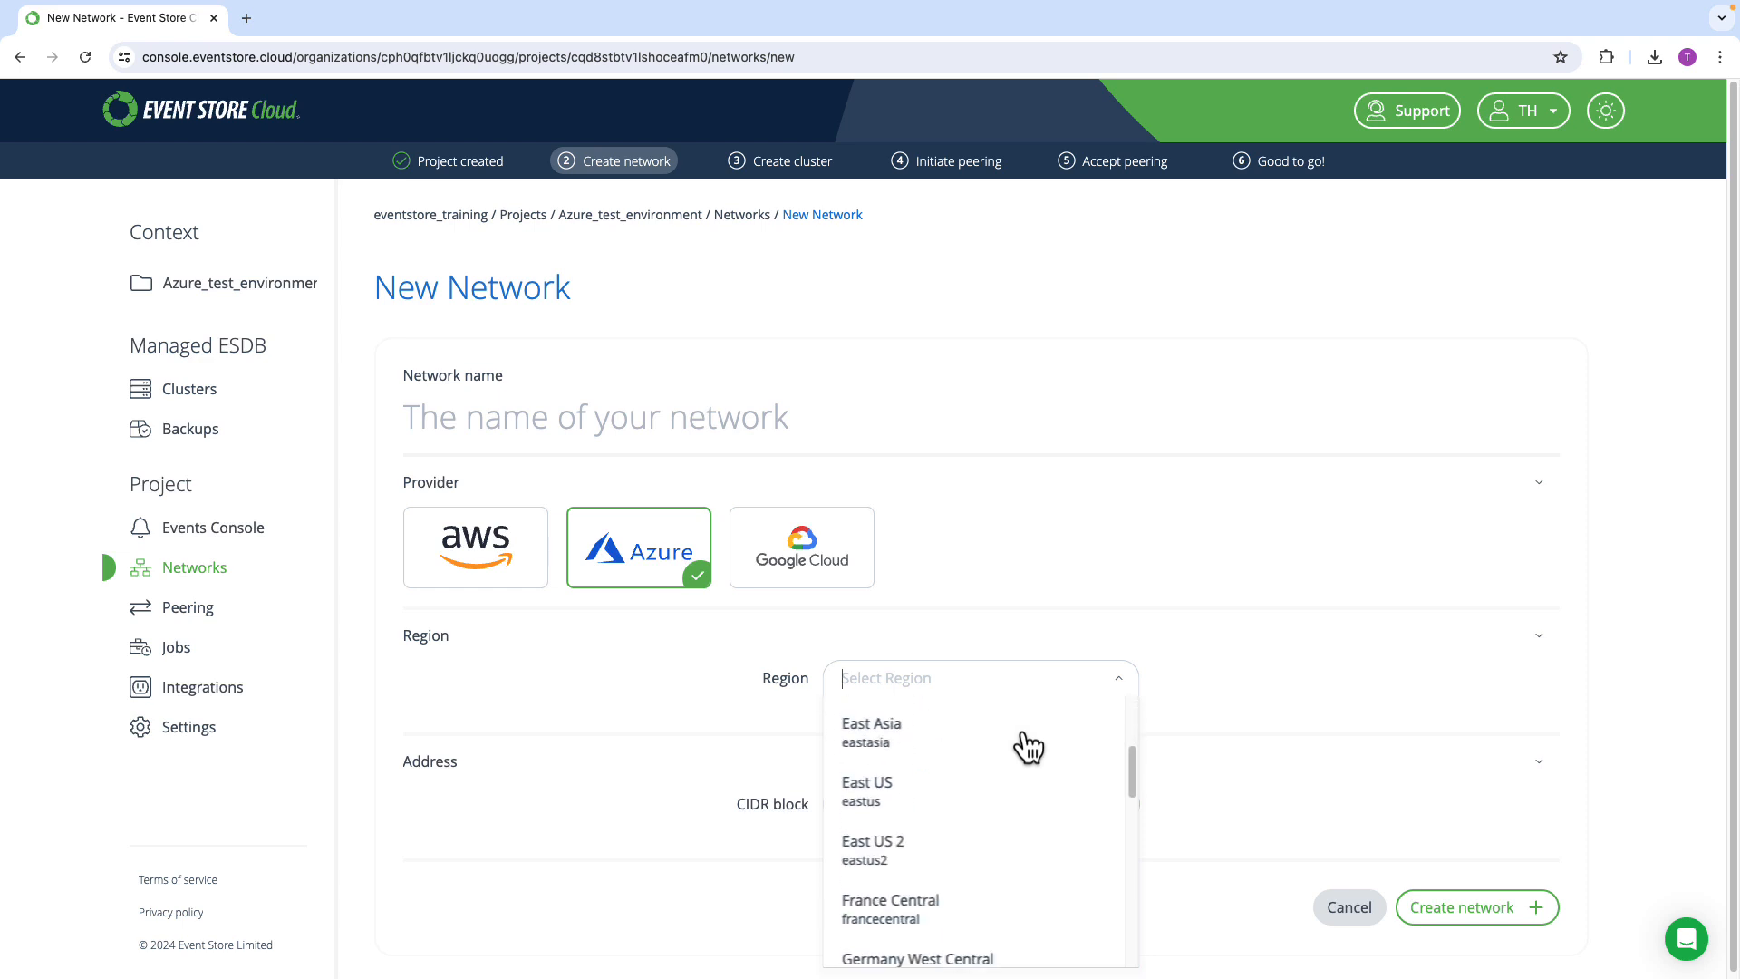
left_click(937, 846)
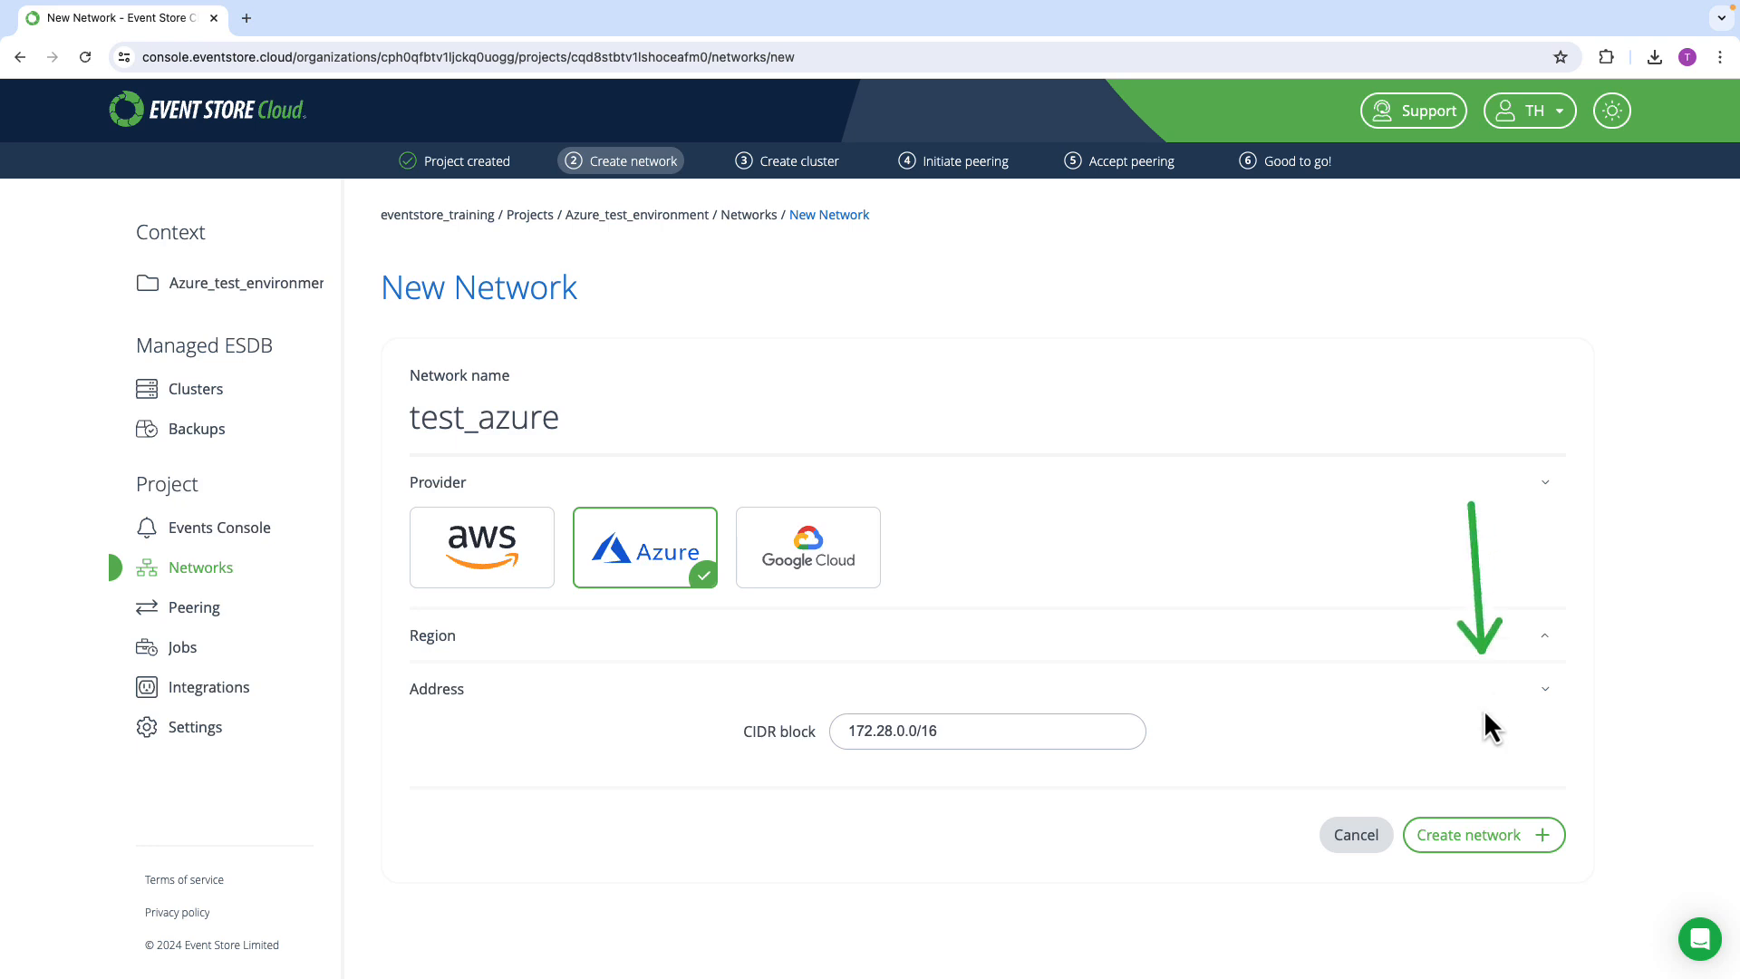
left_click(1467, 838)
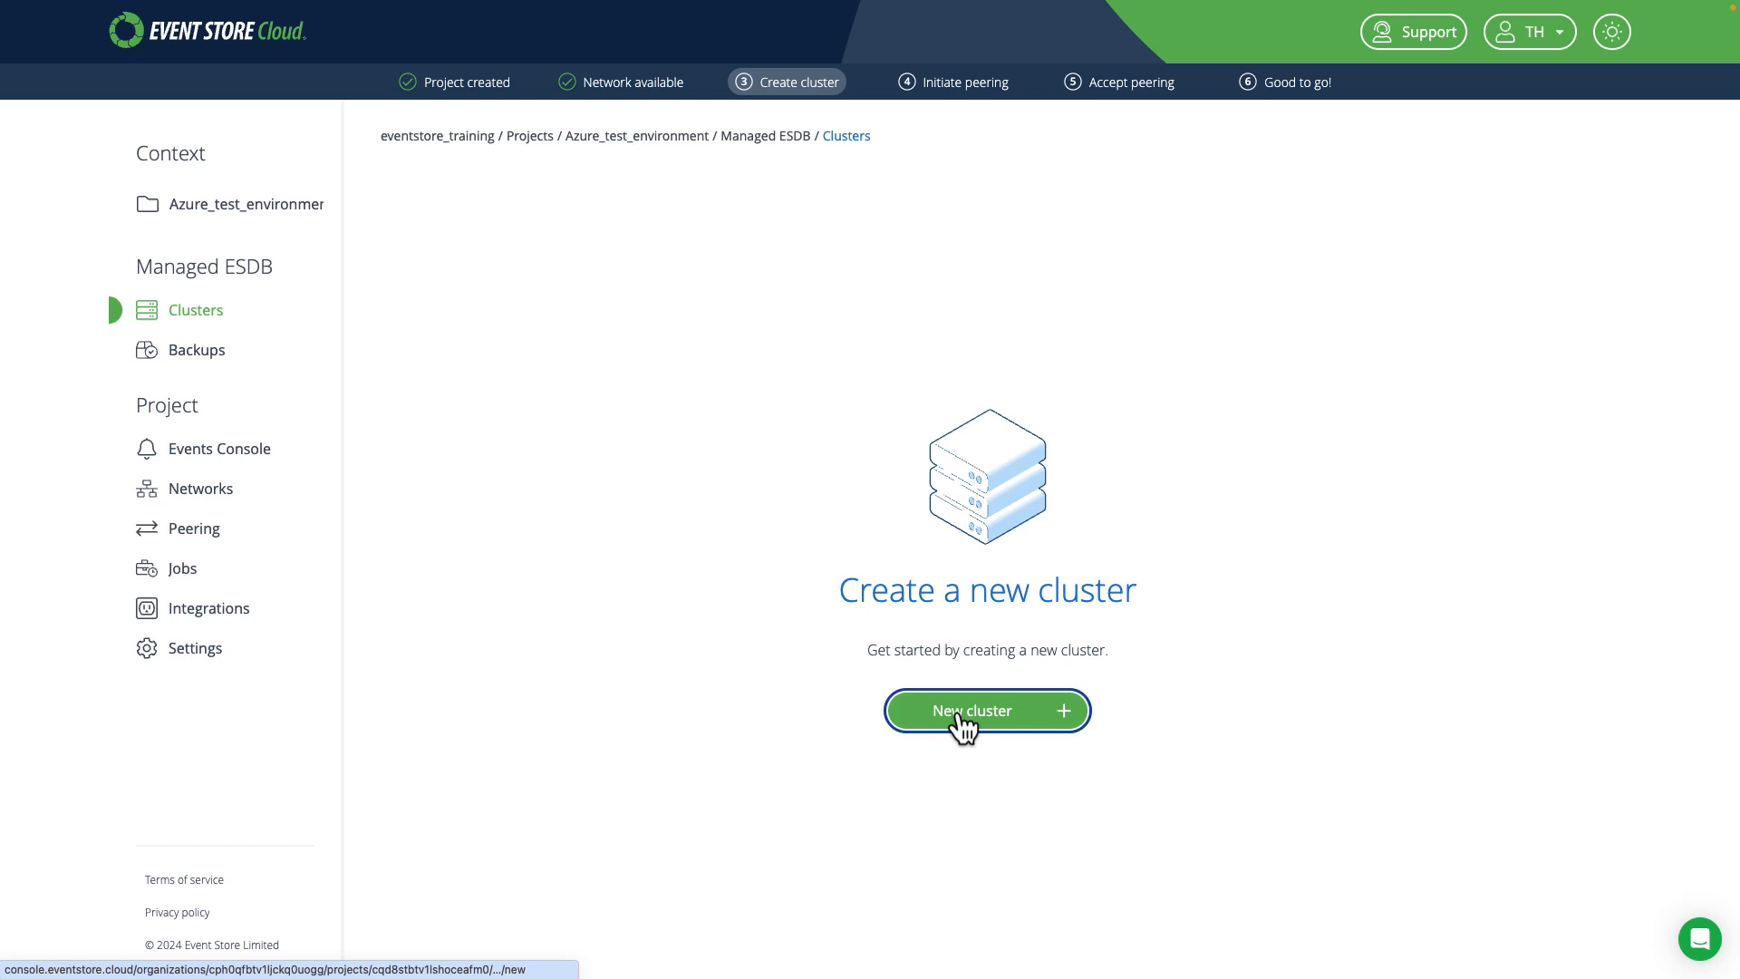
Start a new cluster in the project and name it Test_cluster.
left_click(961, 725)
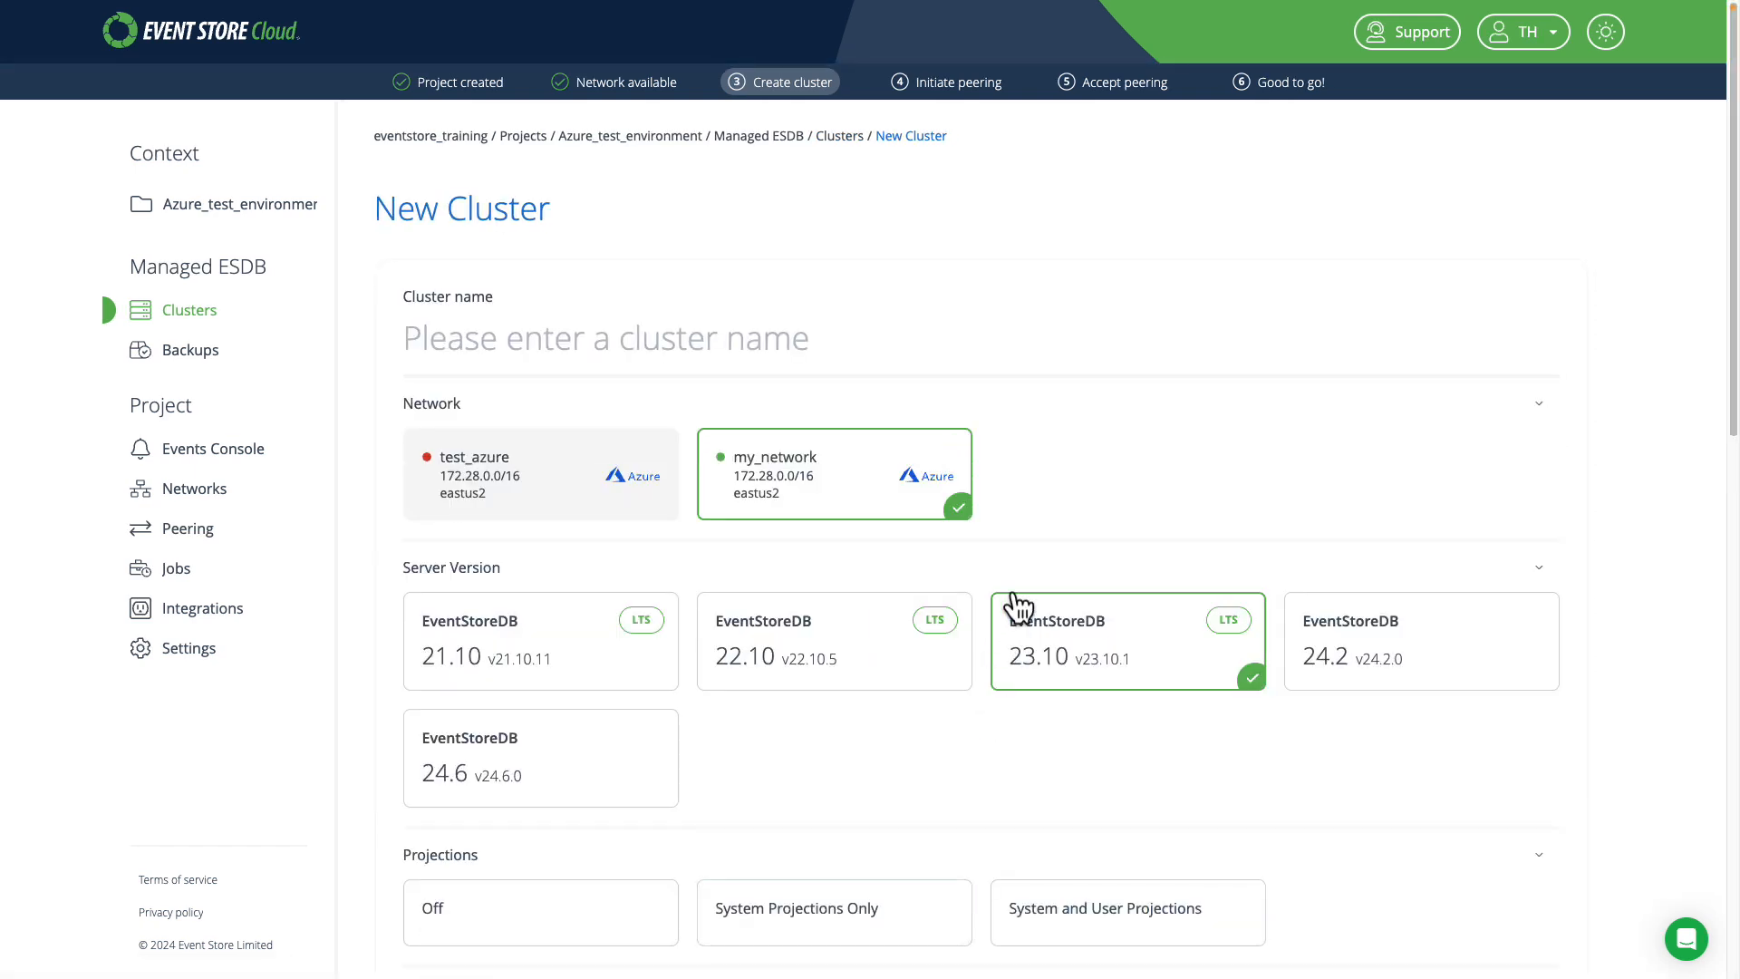
left_click(600, 338)
type("T")
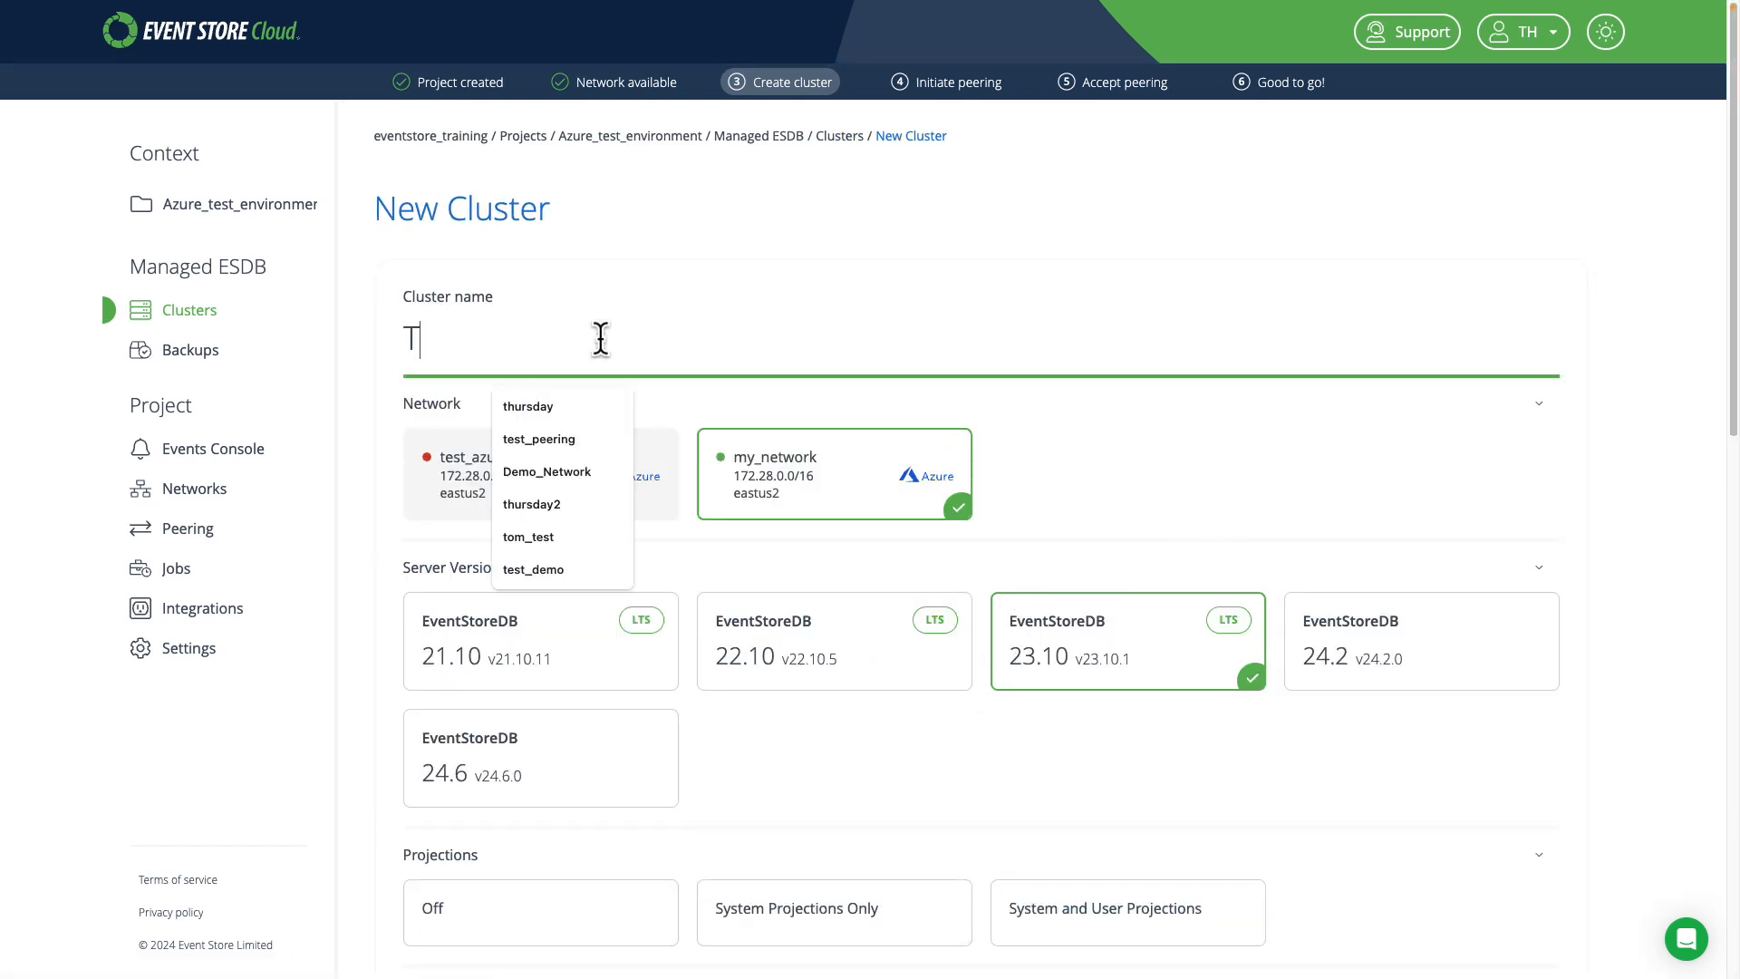
type("est")
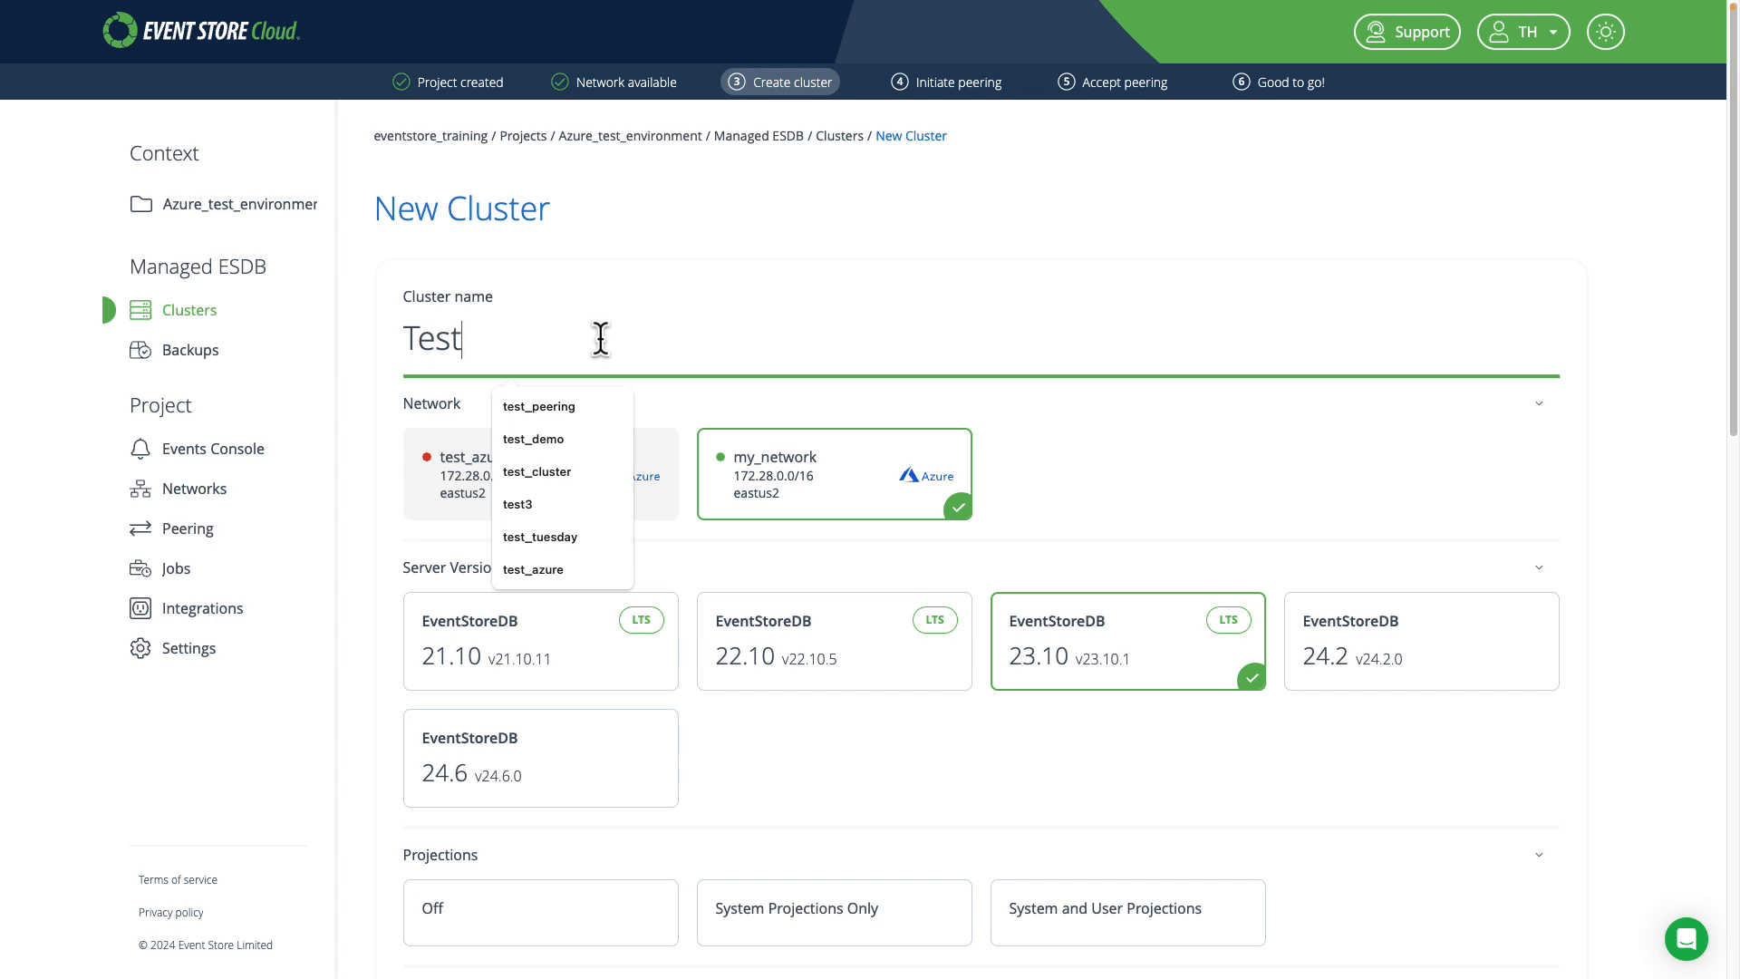
type("_clust")
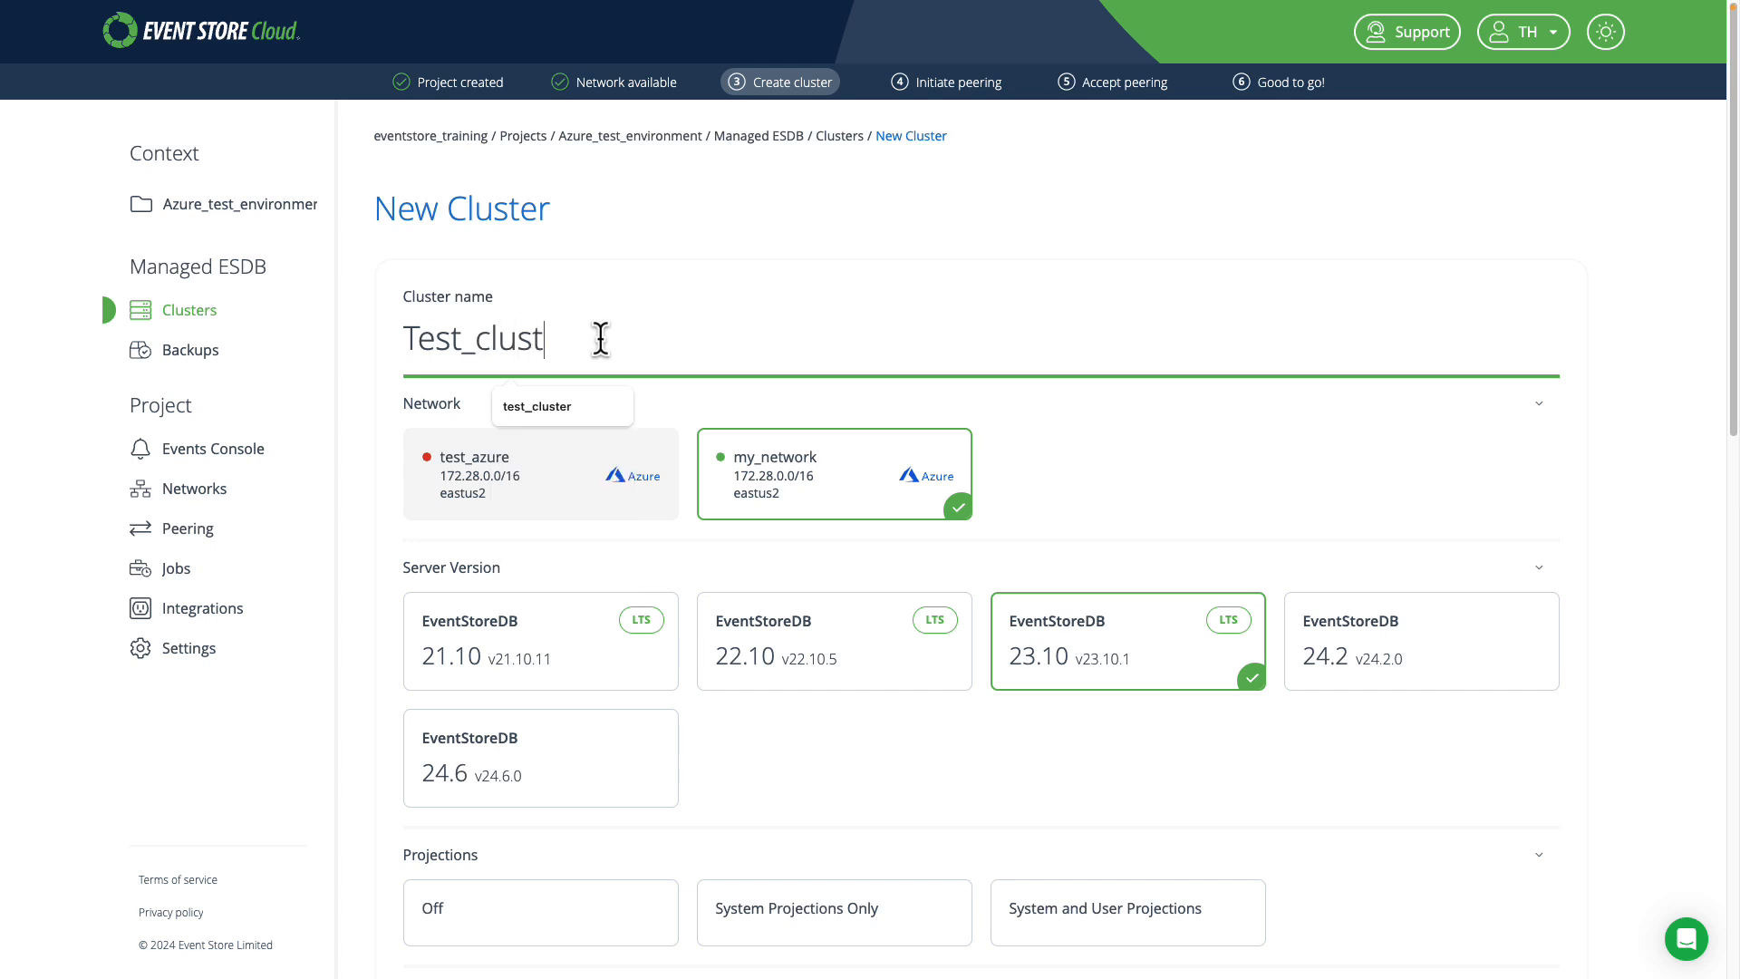
type("er")
Set the cluster's projections to System and User Projections.
scroll(1225, 430, "down", 1)
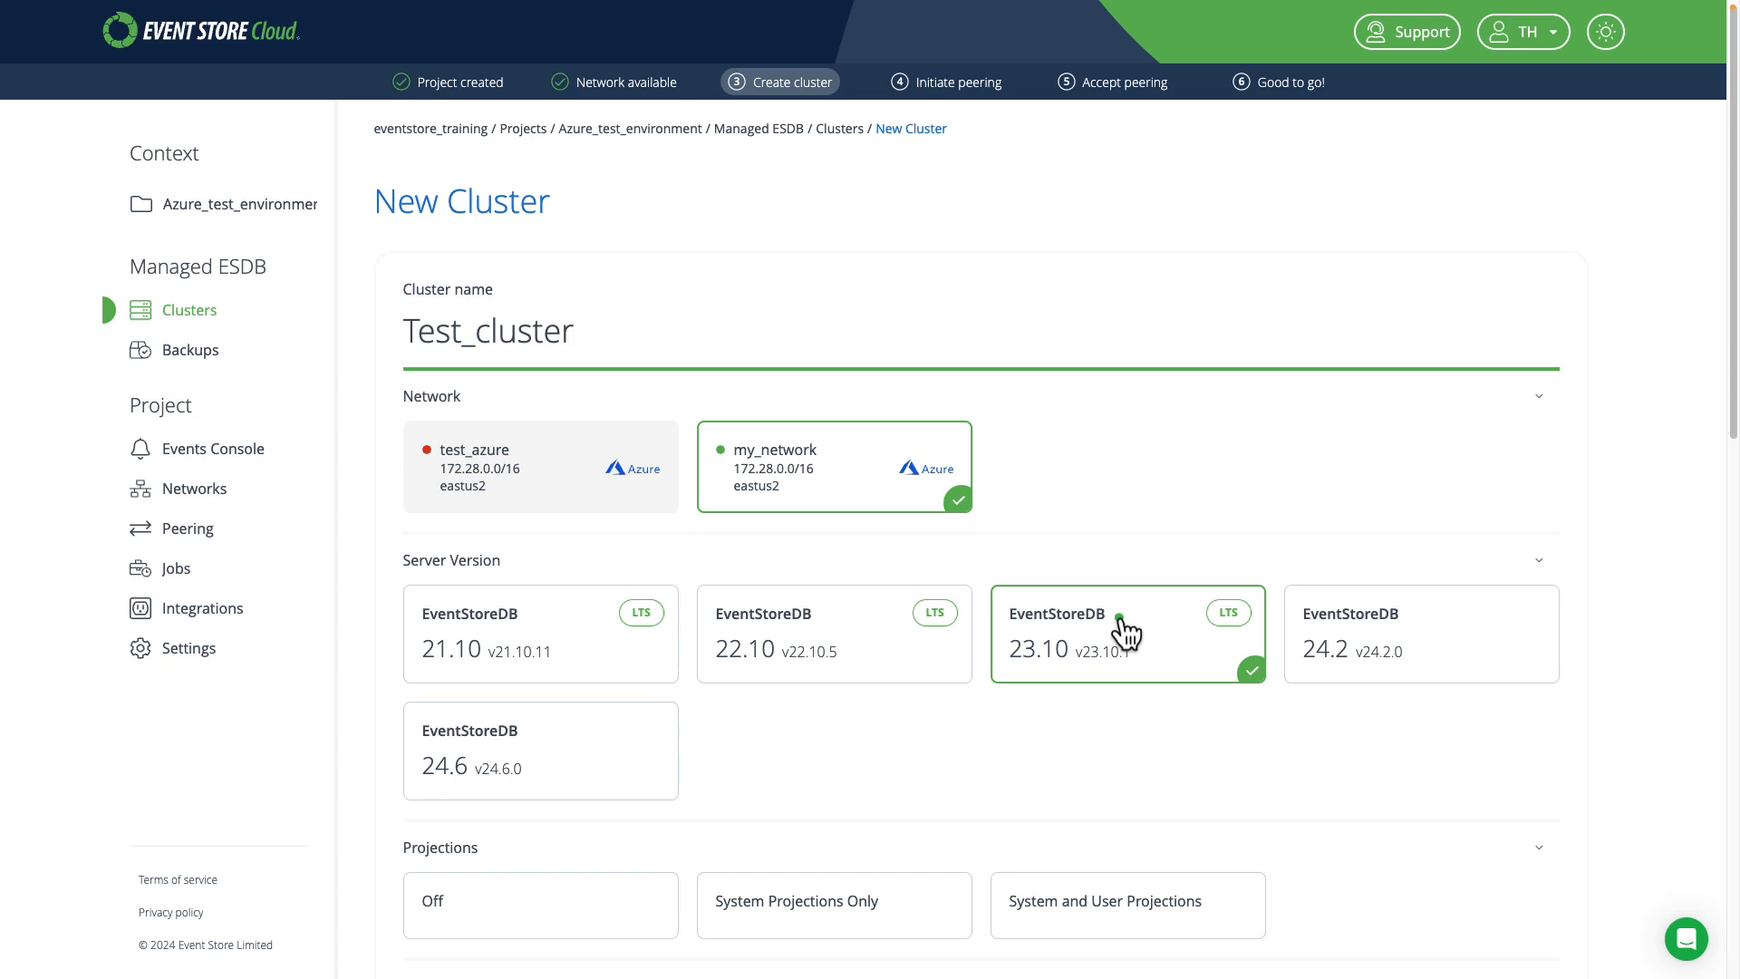
mouse_move(975, 550)
left_mouse_down()
mouse_move(1008, 596)
mouse_move(1260, 720)
mouse_move(1275, 710)
left_mouse_up()
scroll(1115, 703, "down", 4)
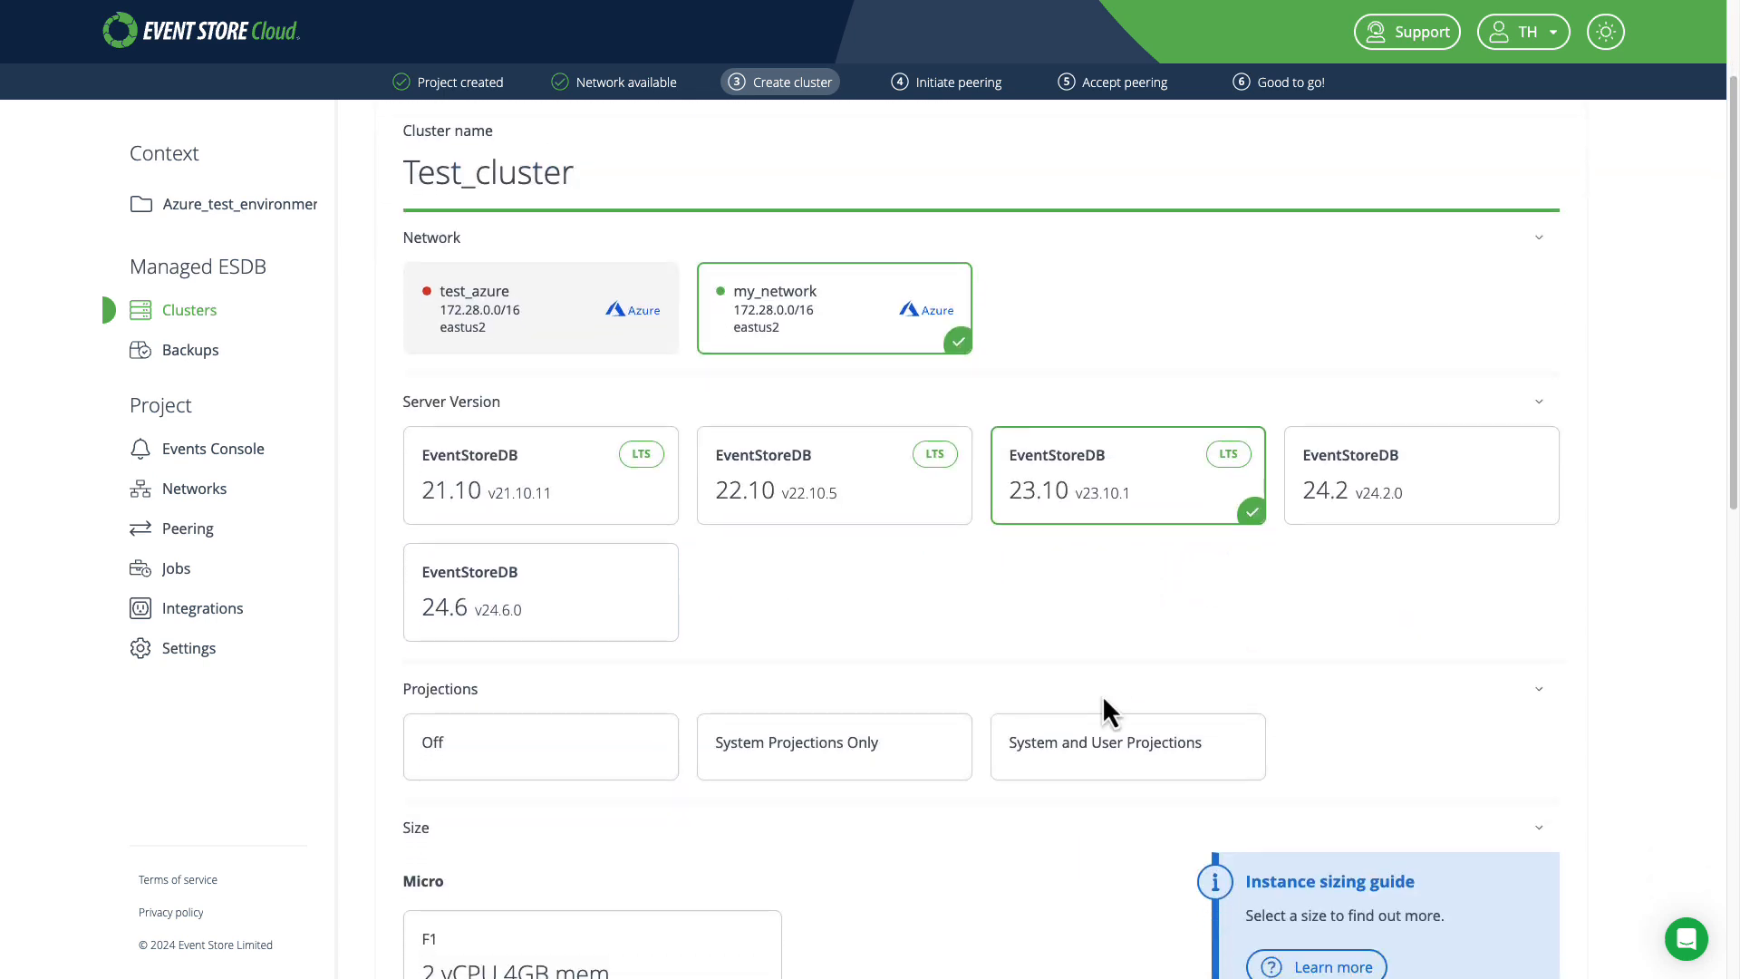
left_click(609, 560)
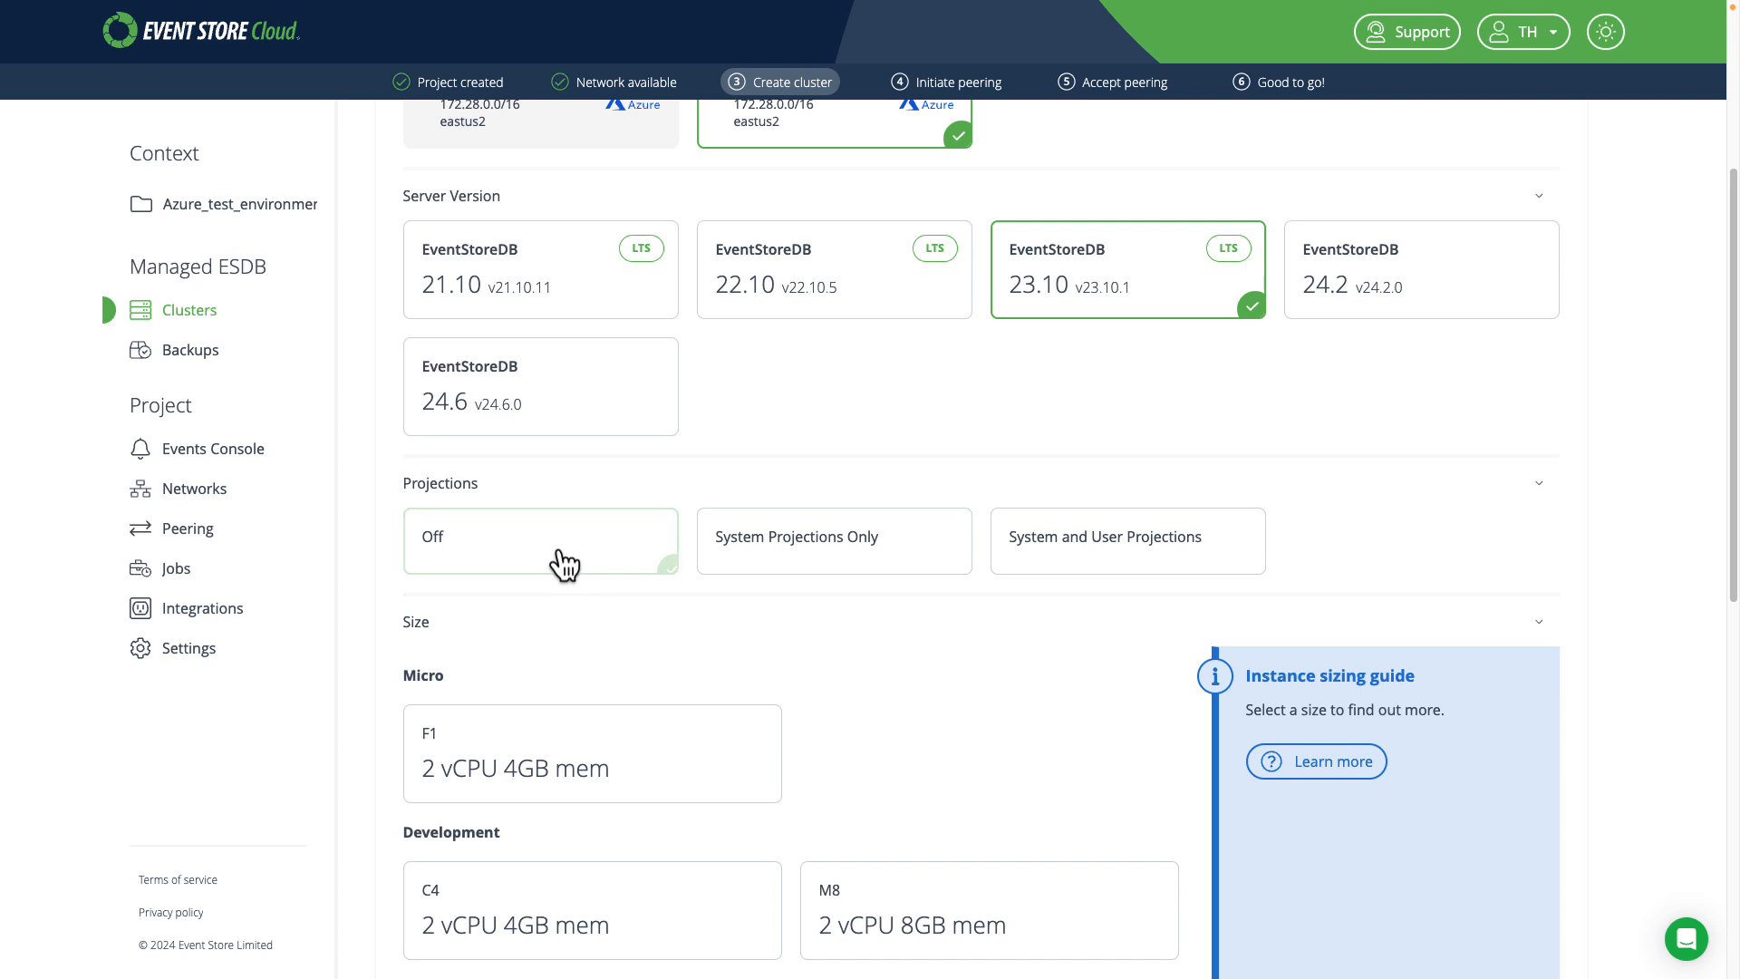
left_click(1088, 544)
scroll(995, 681, "down", 2)
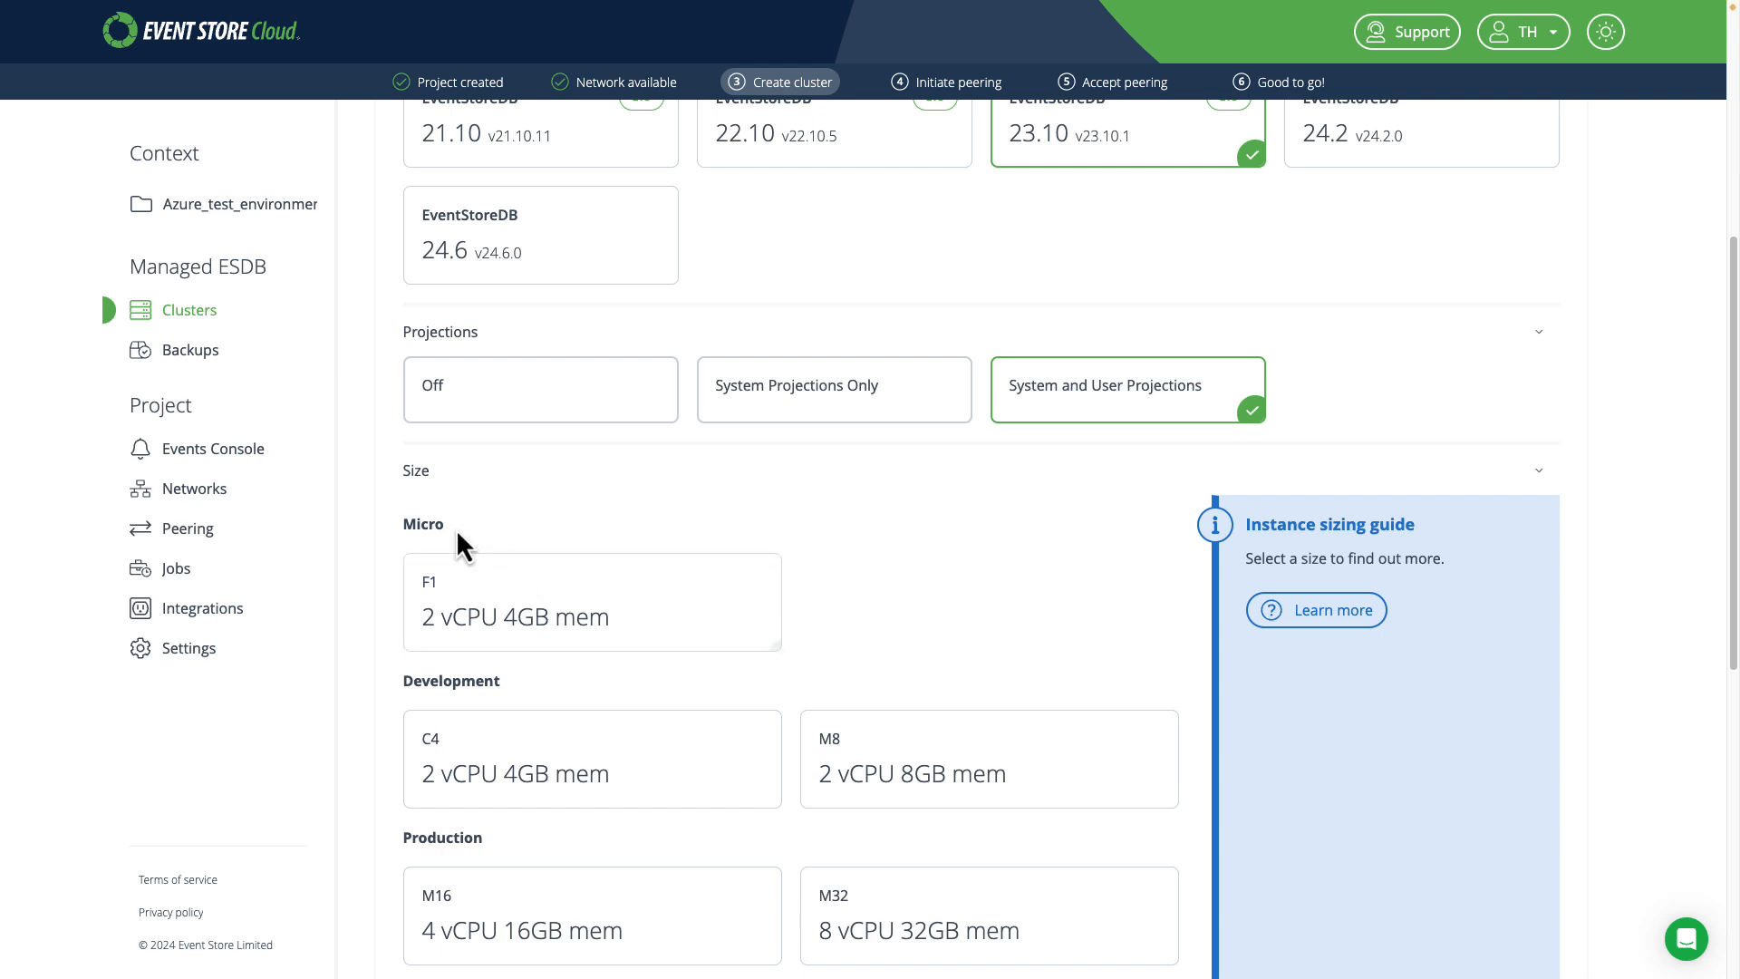
Choose the Micro F1 instance size with 2 vCPU and 4GB memory for the cluster.
mouse_move(377, 487)
left_mouse_down()
mouse_move(446, 555)
mouse_move(869, 692)
mouse_move(903, 671)
left_mouse_up()
left_click(578, 626)
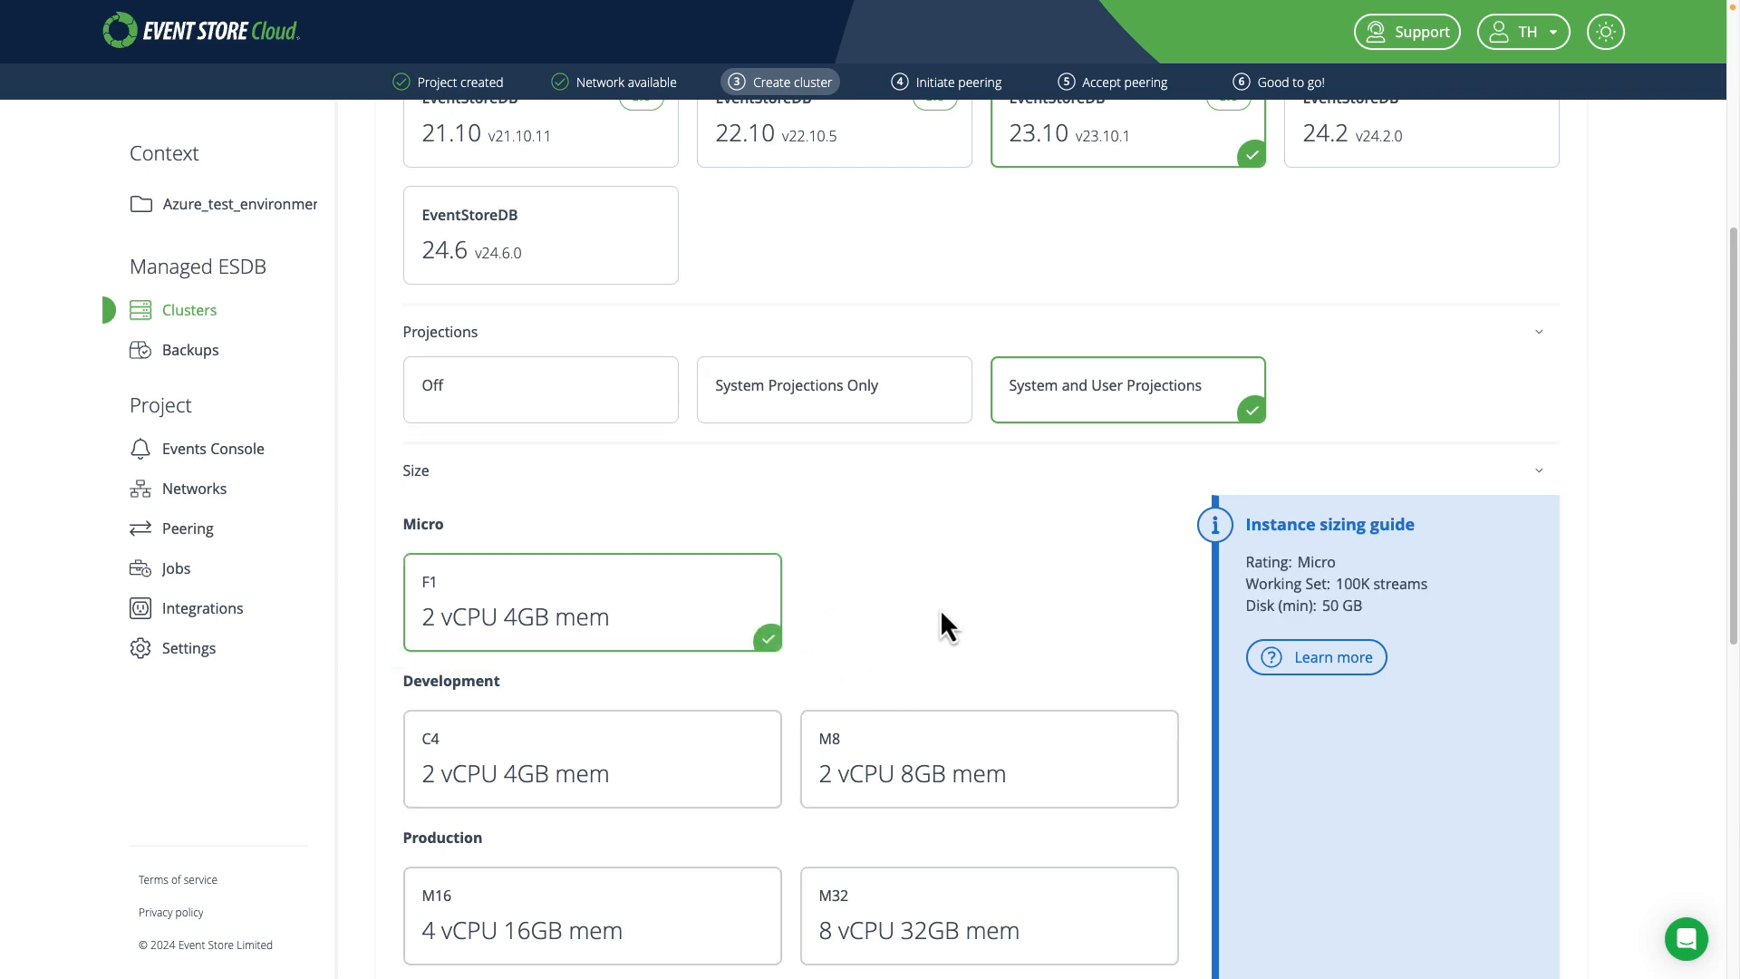
scroll(939, 625, "down", 2)
scroll(972, 620, "down", 3)
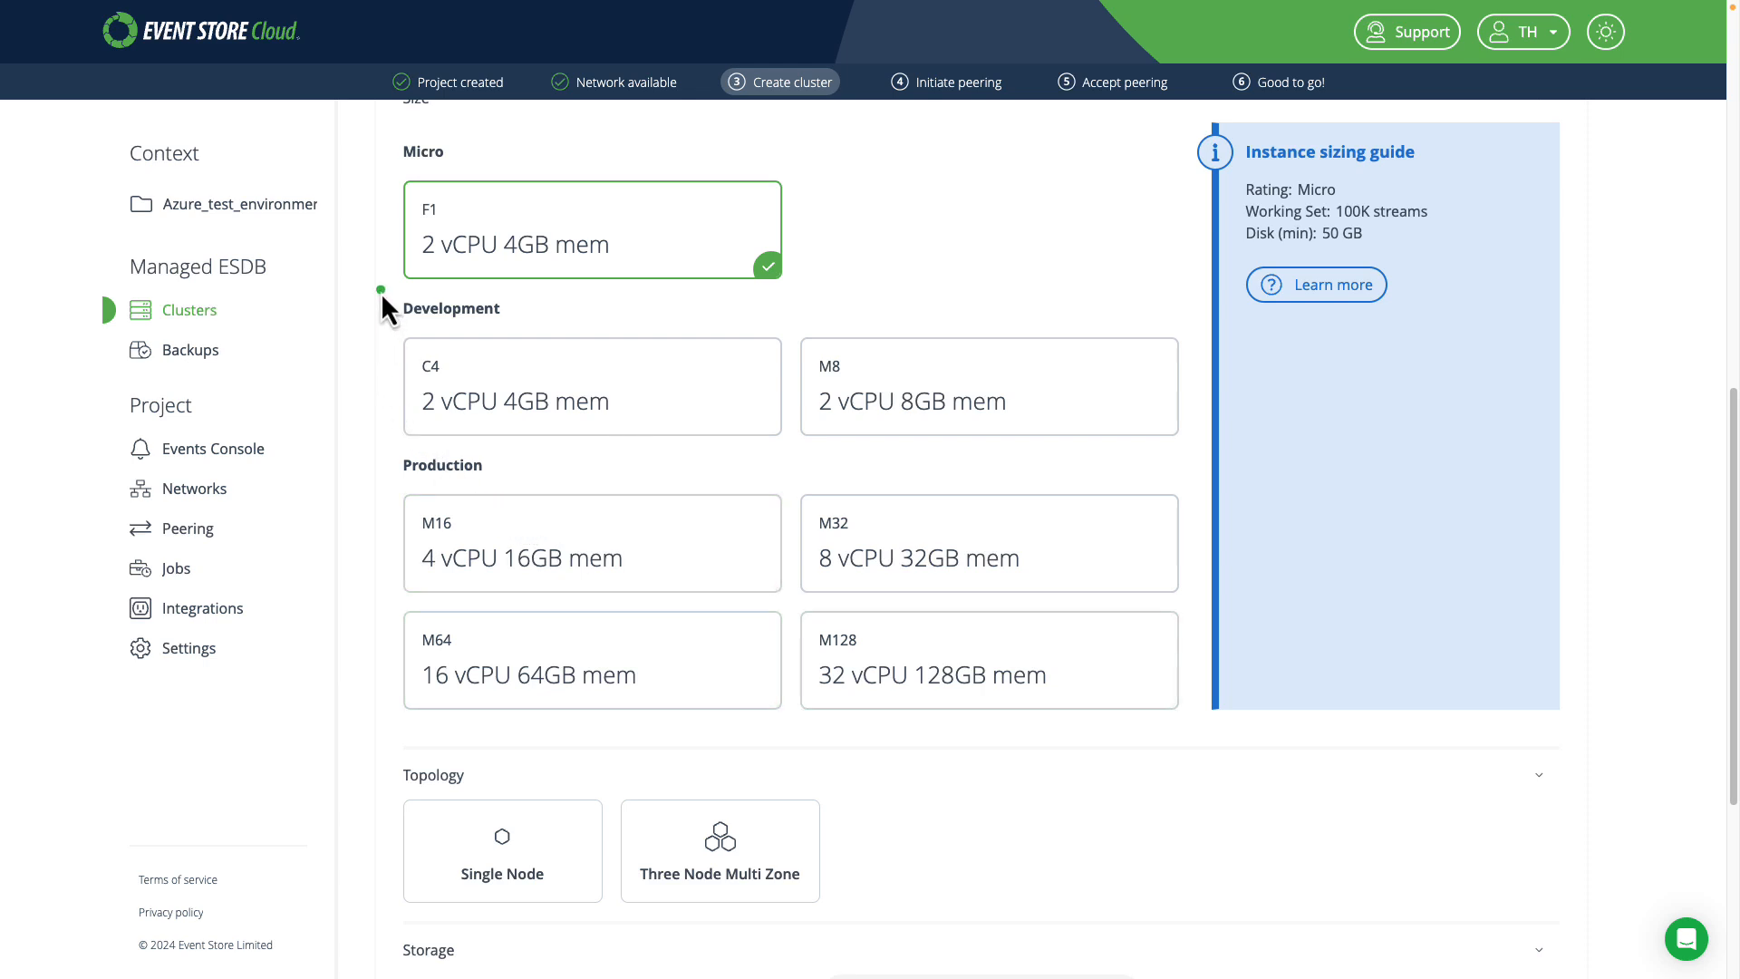
mouse_move(381, 290)
left_mouse_down()
mouse_move(1140, 758)
mouse_move(1190, 743)
left_mouse_up()
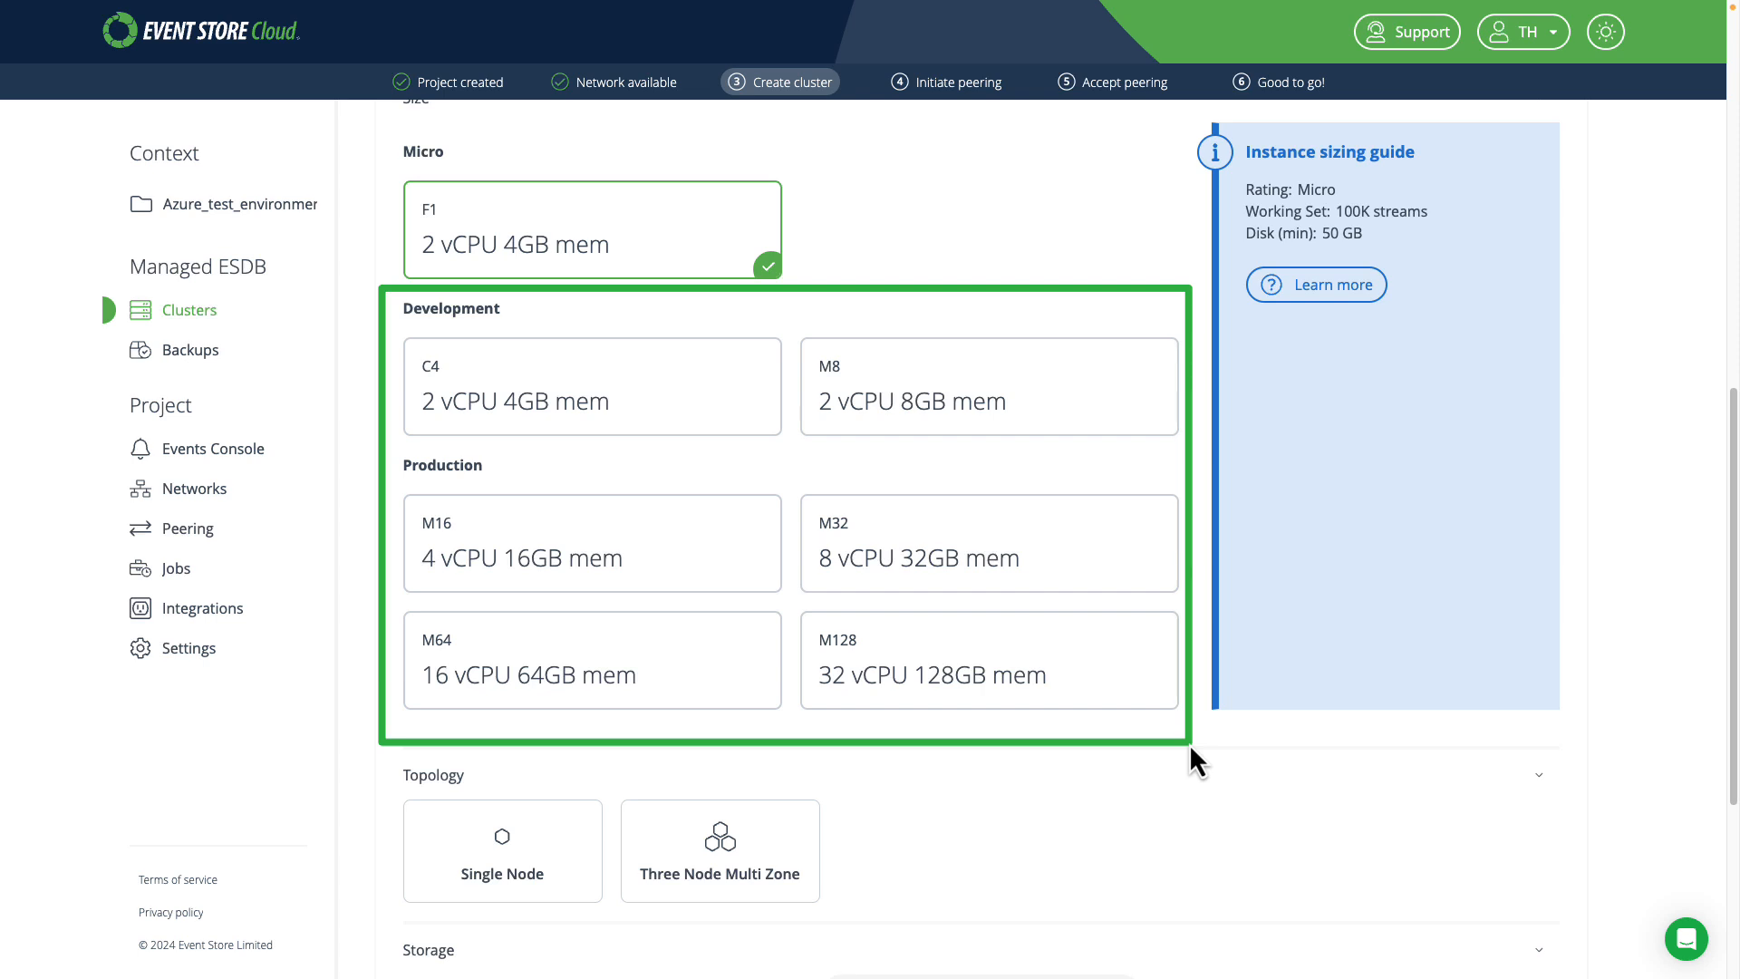
scroll(1189, 744, "down", 2)
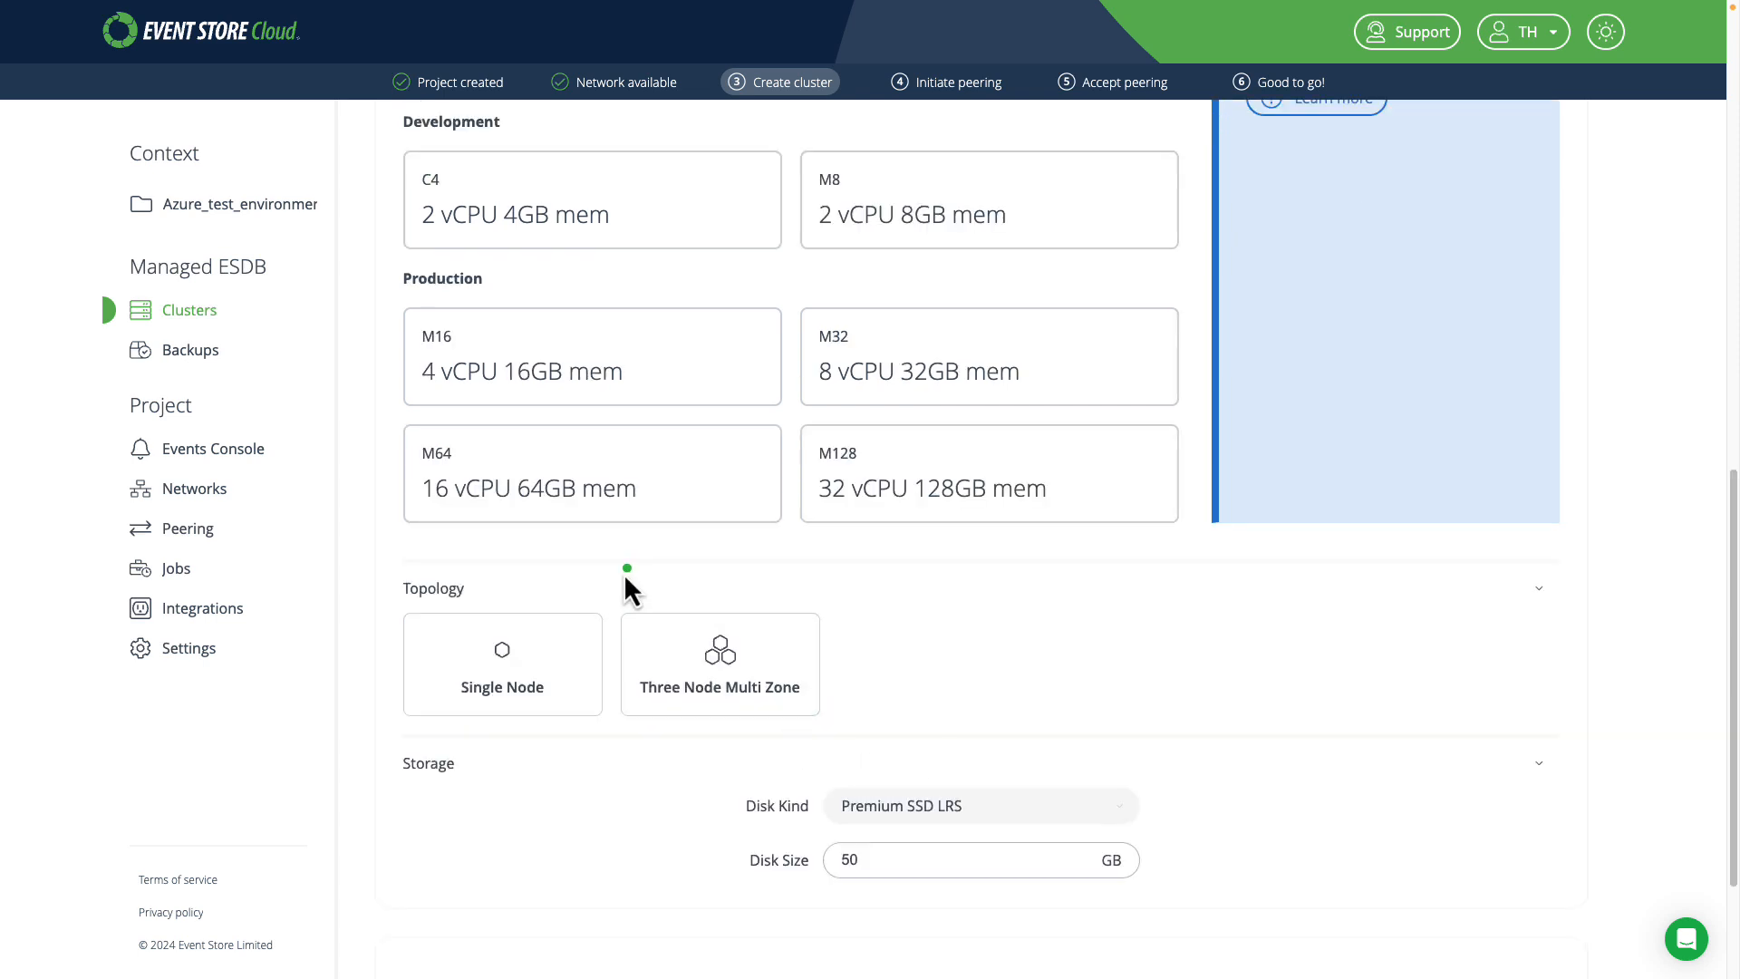
Choose the Single Node topology for the cluster and create the cluster.
left_click_drag(620, 568, 922, 732)
left_click(504, 689)
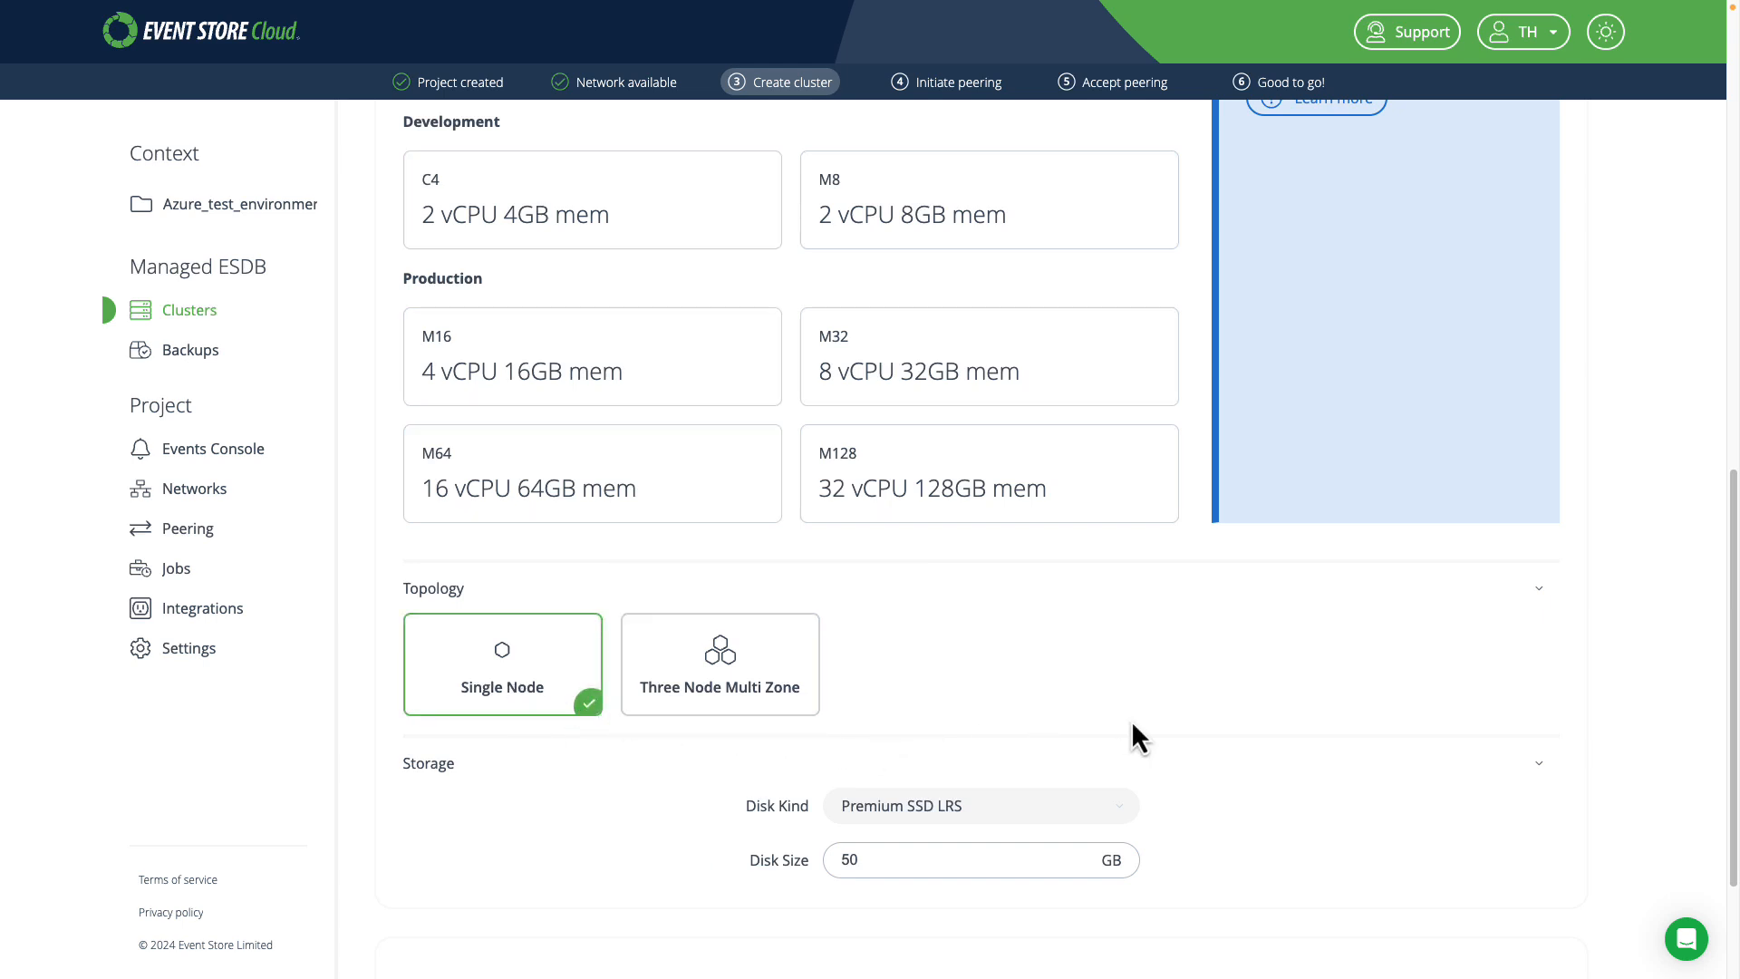
scroll(1133, 737, "down", 2)
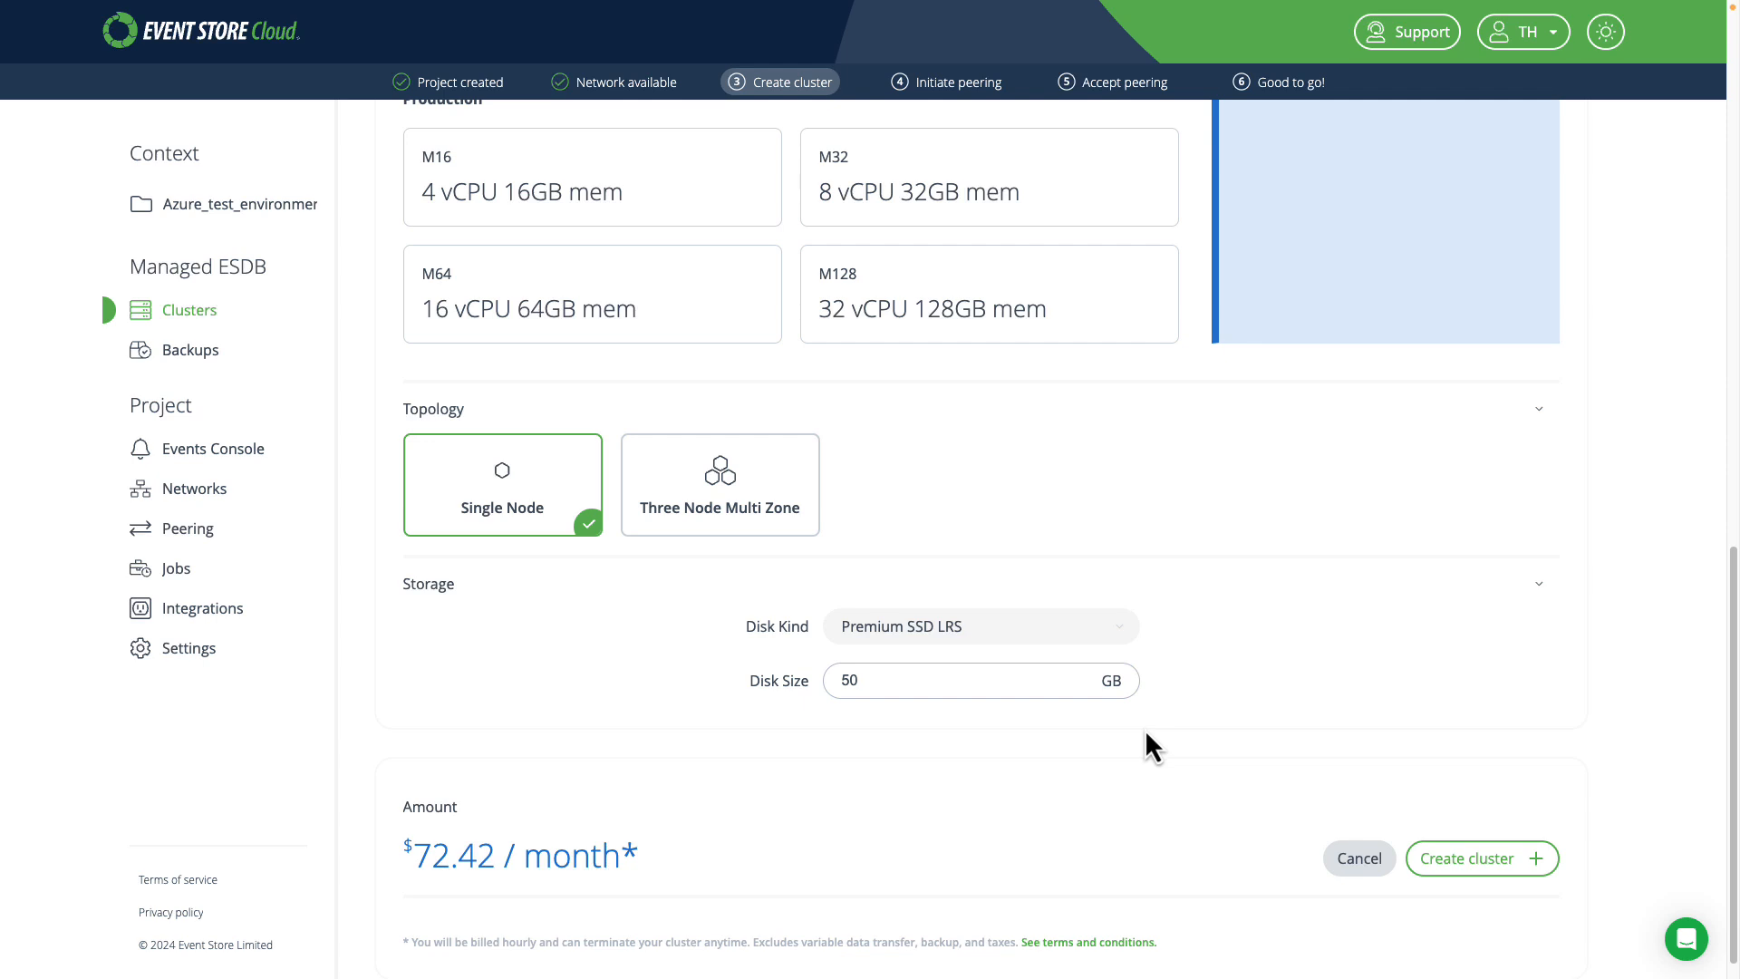
scroll(1145, 729, "down", 1)
left_click(1497, 849)
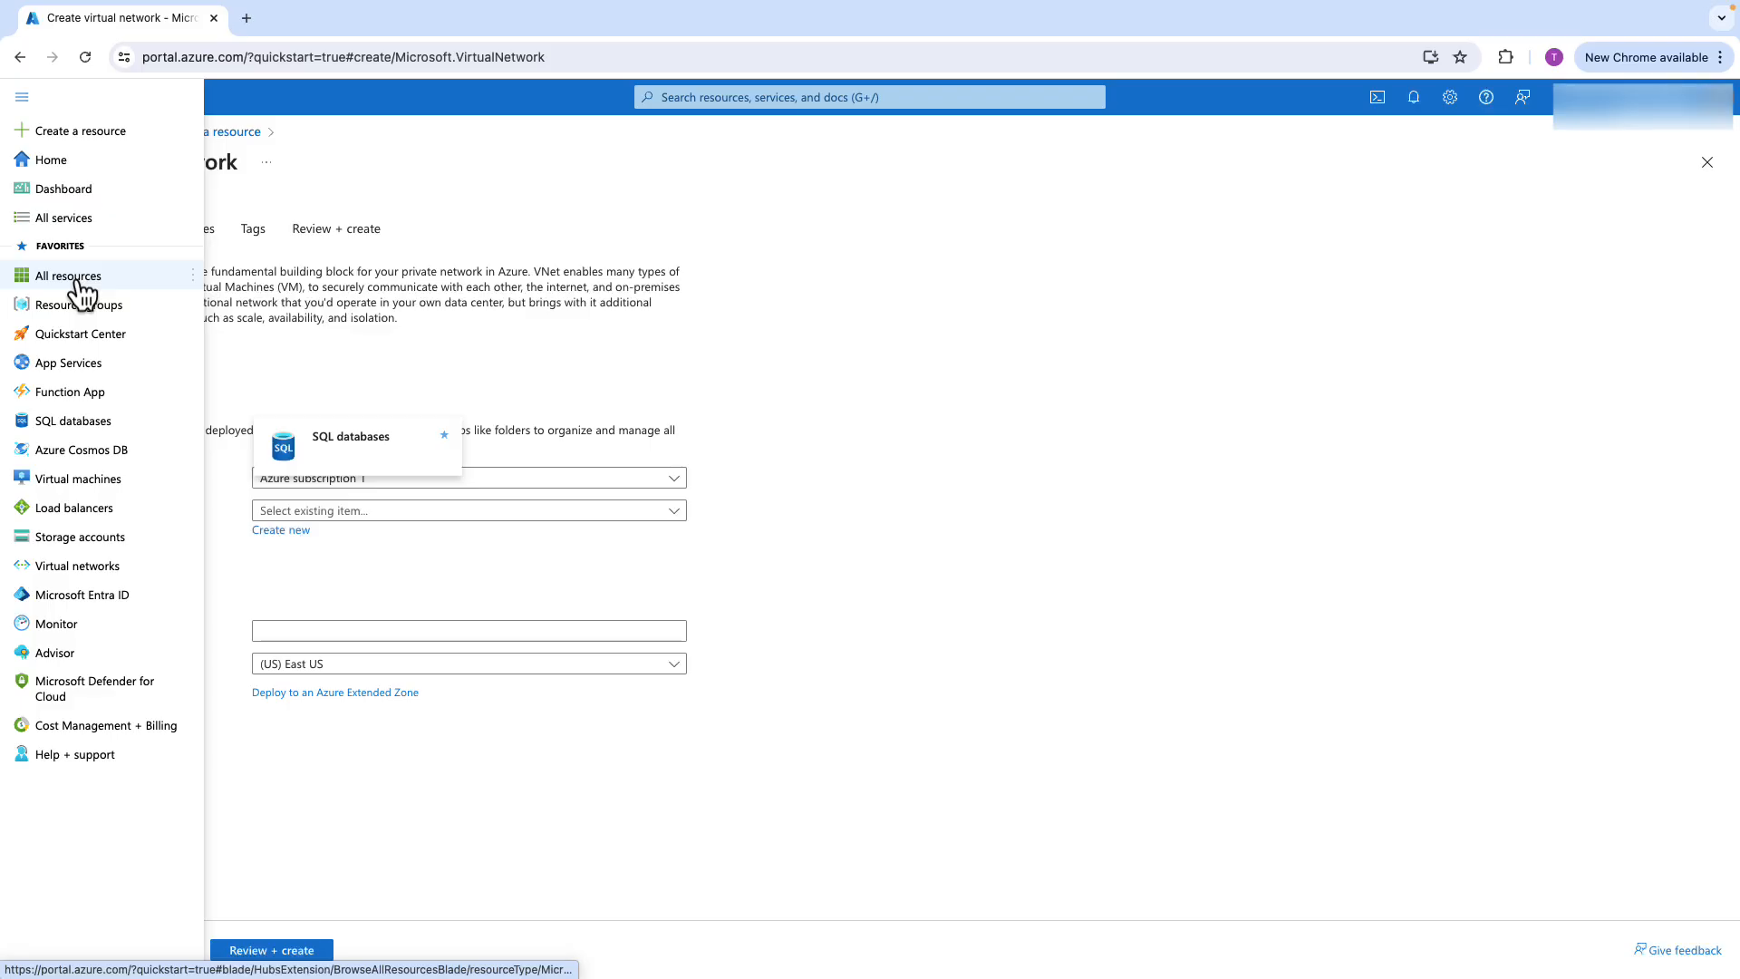
In the Azure portal, start creating a virtual network from the Networking category of new resources.
left_click(24, 125)
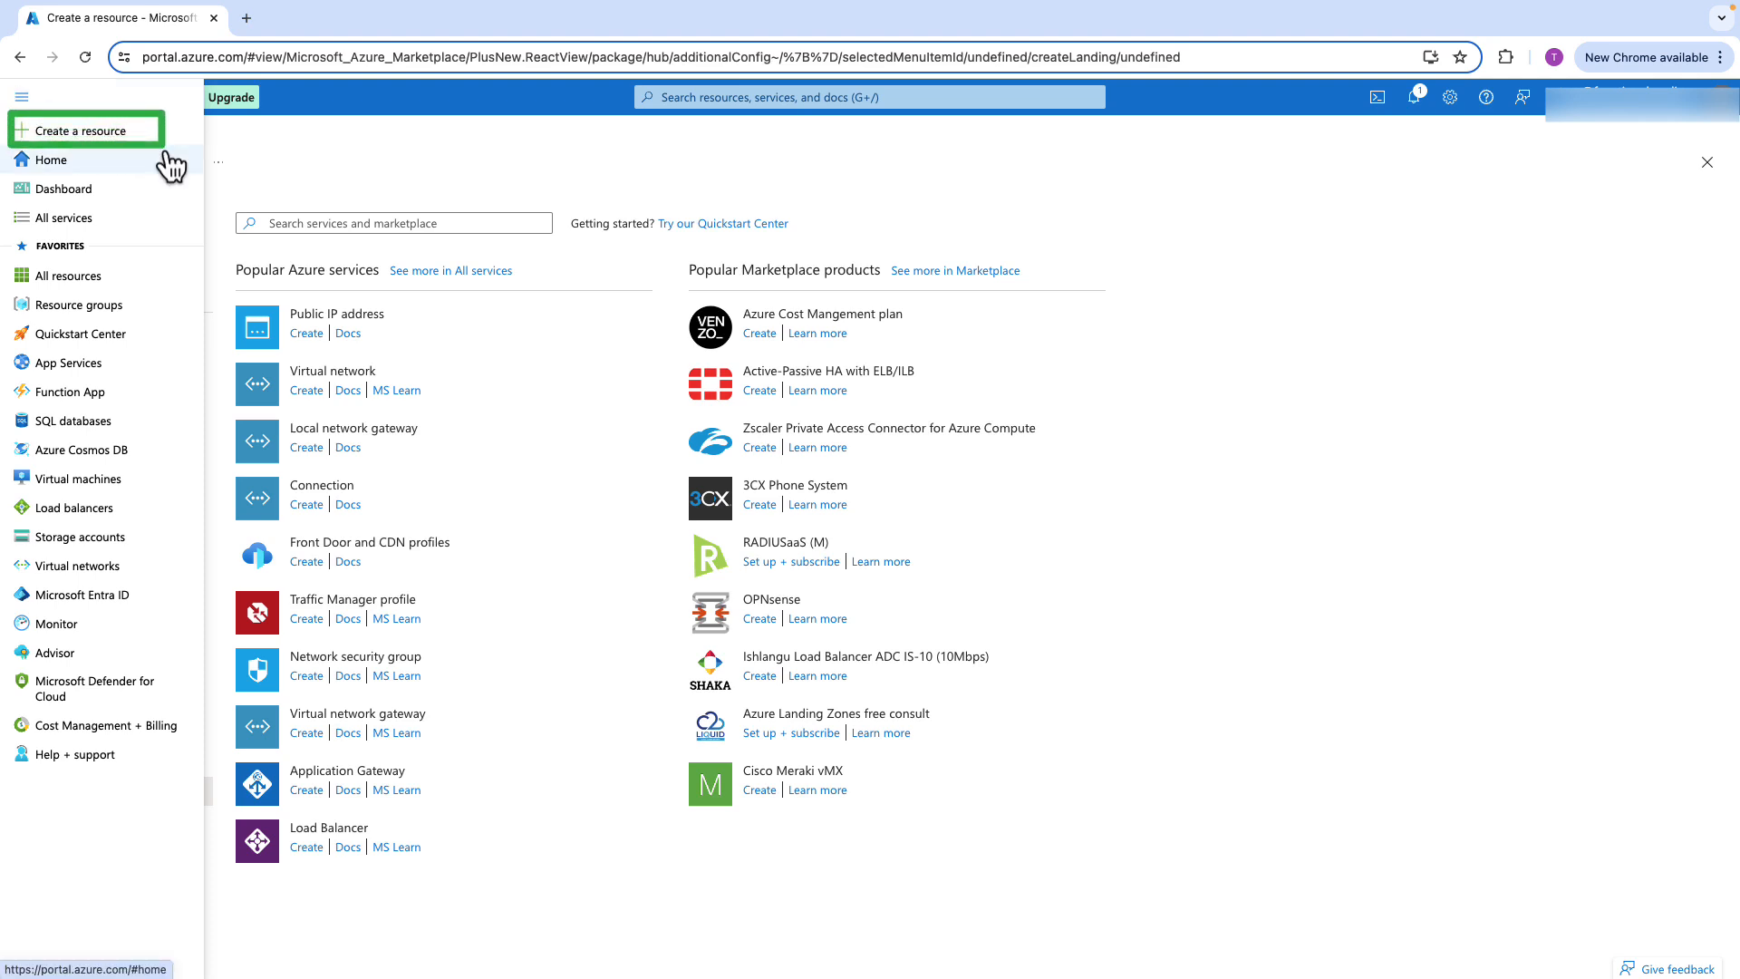
left_click(76, 136)
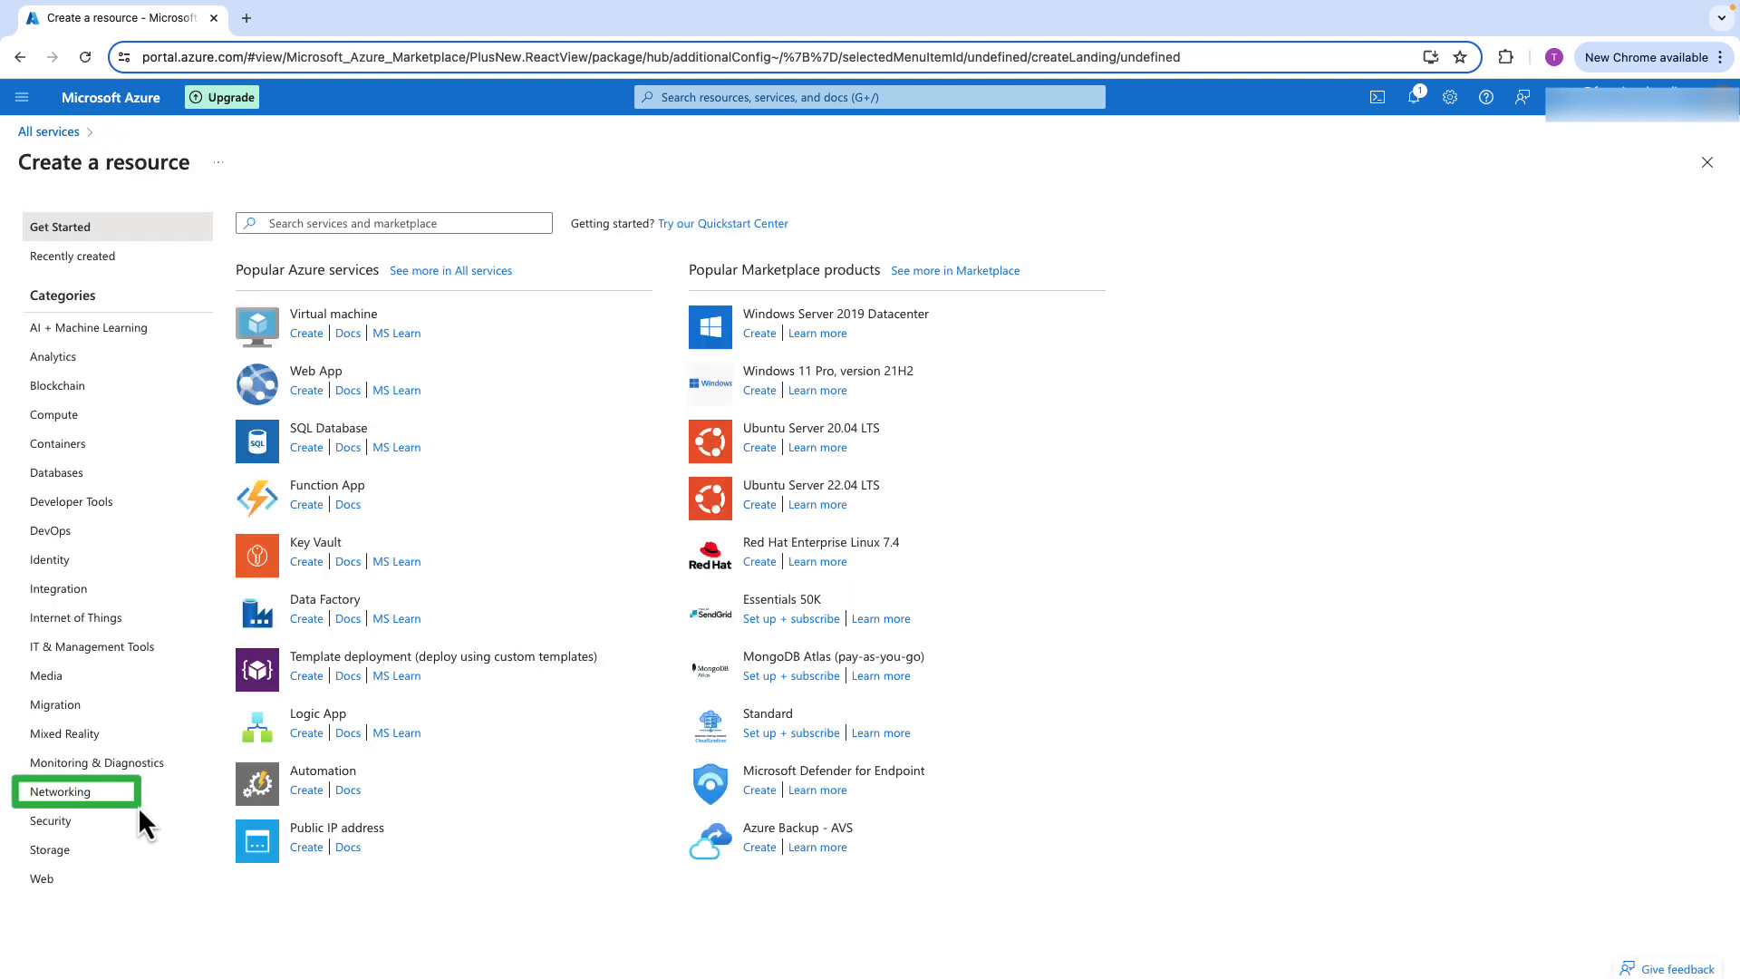
left_click(63, 795)
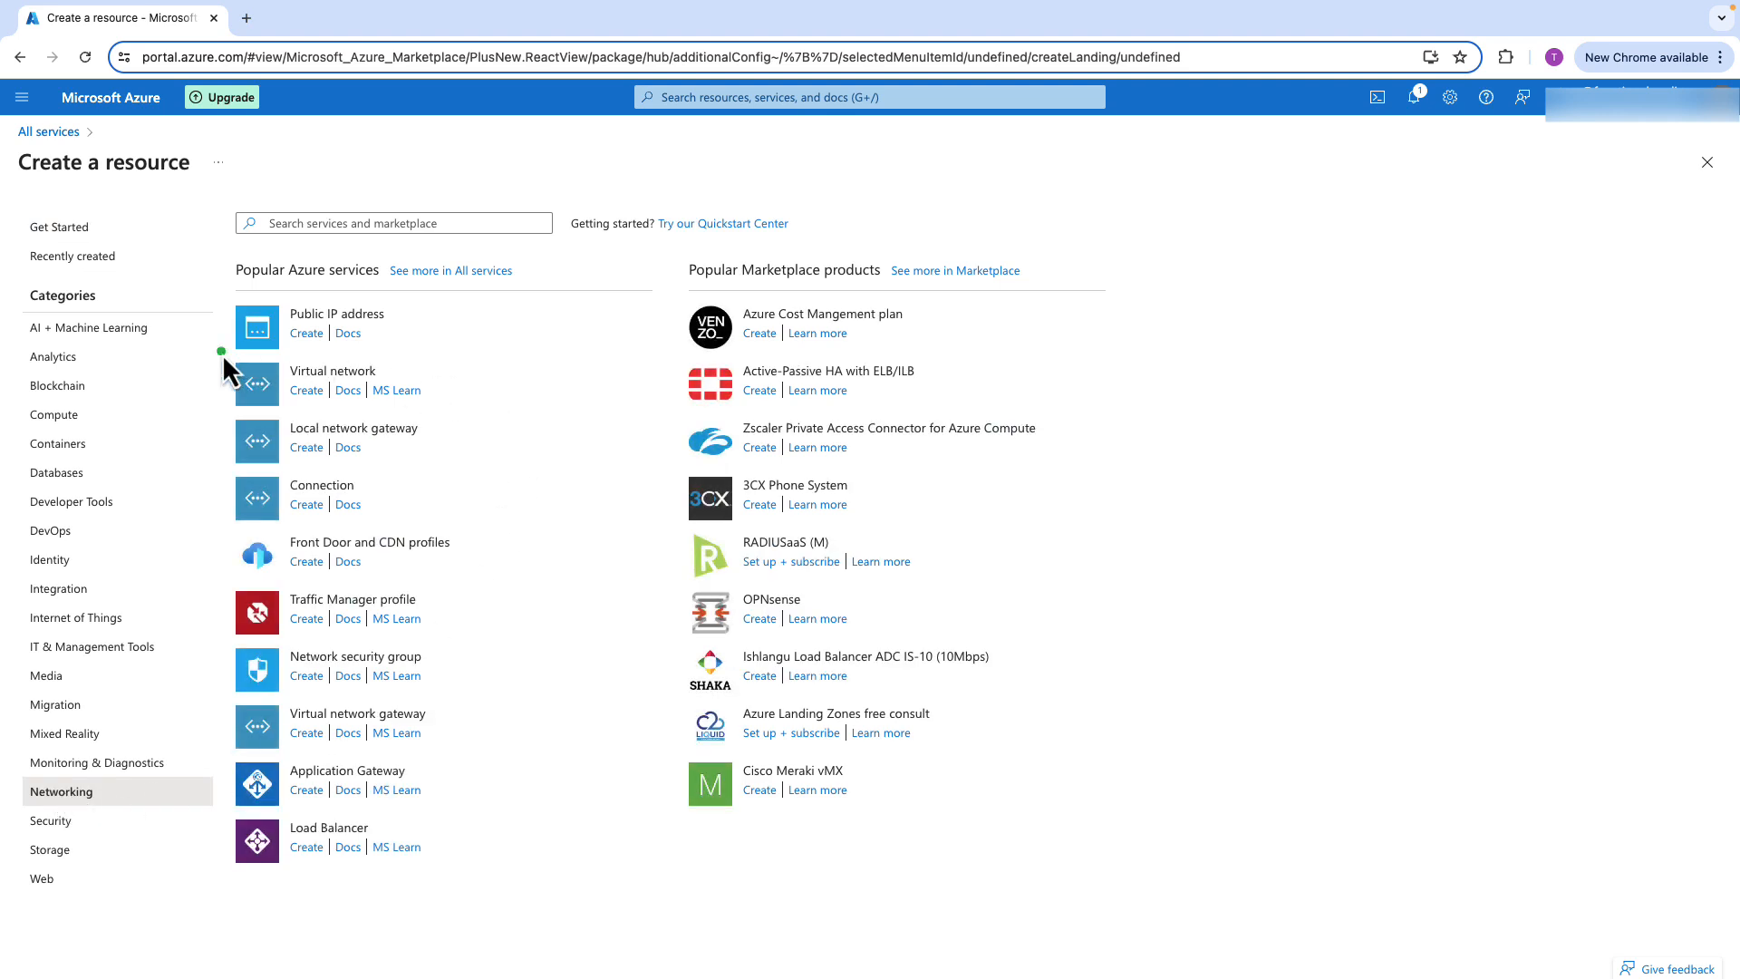
mouse_move(222, 353)
left_mouse_down()
mouse_move(361, 405)
mouse_move(482, 411)
left_mouse_up()
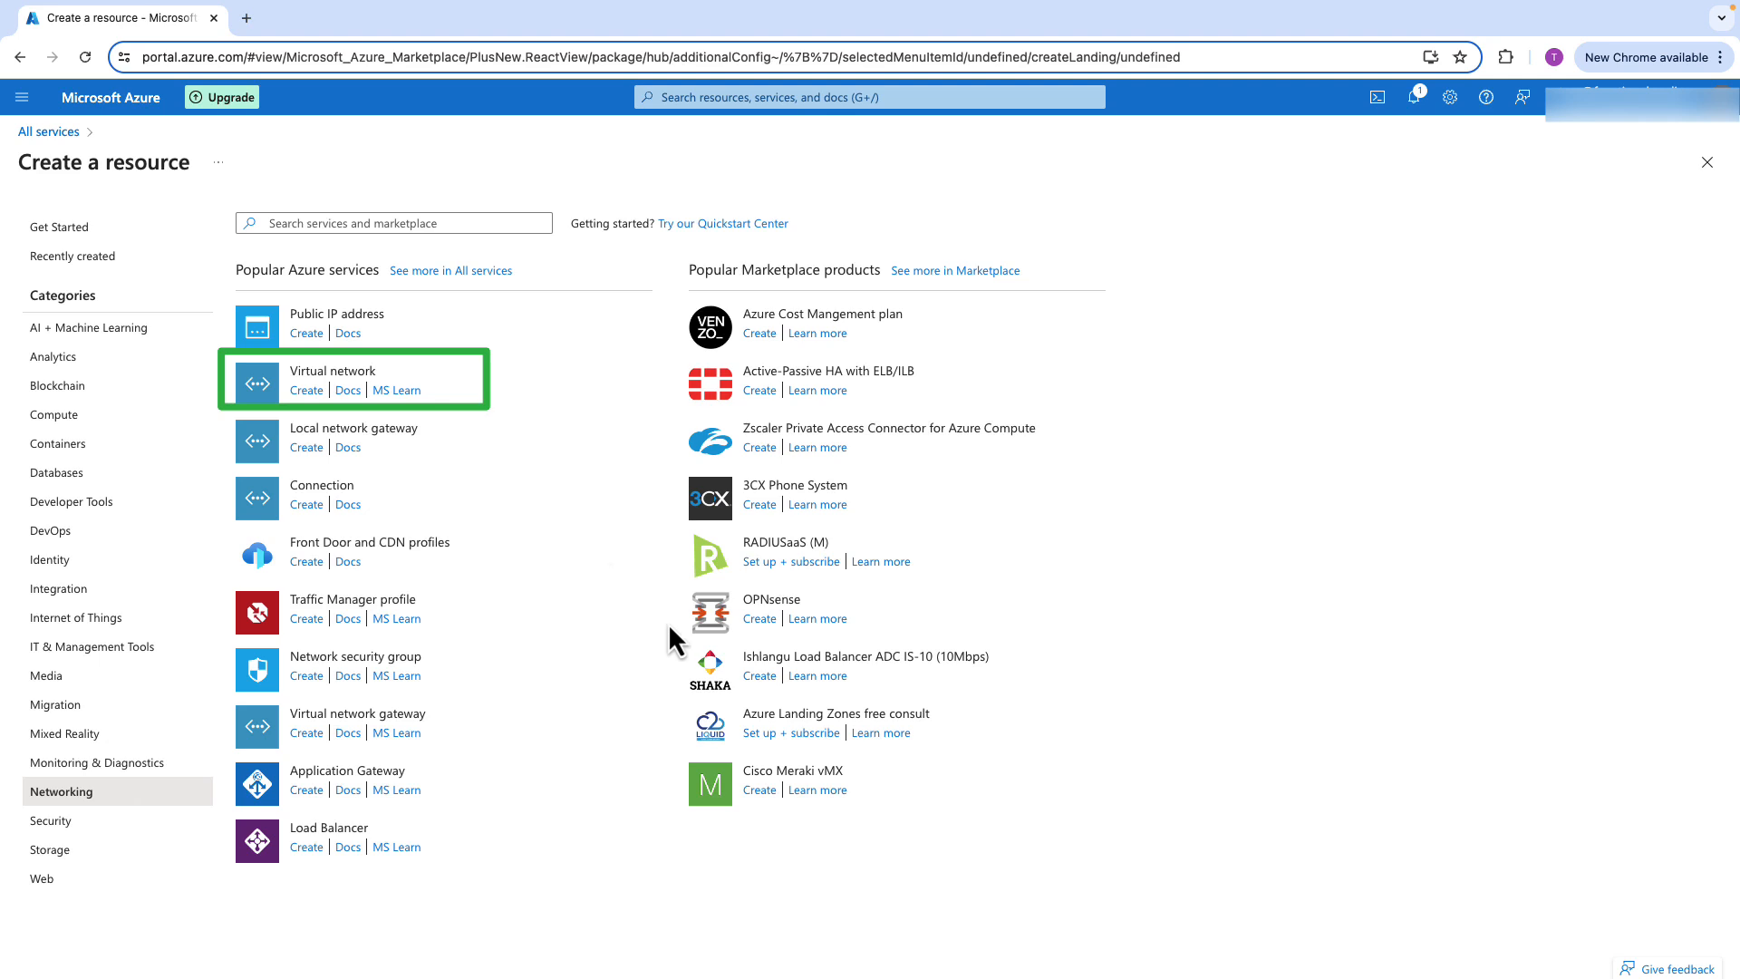
left_click_drag(645, 673, 471, 435)
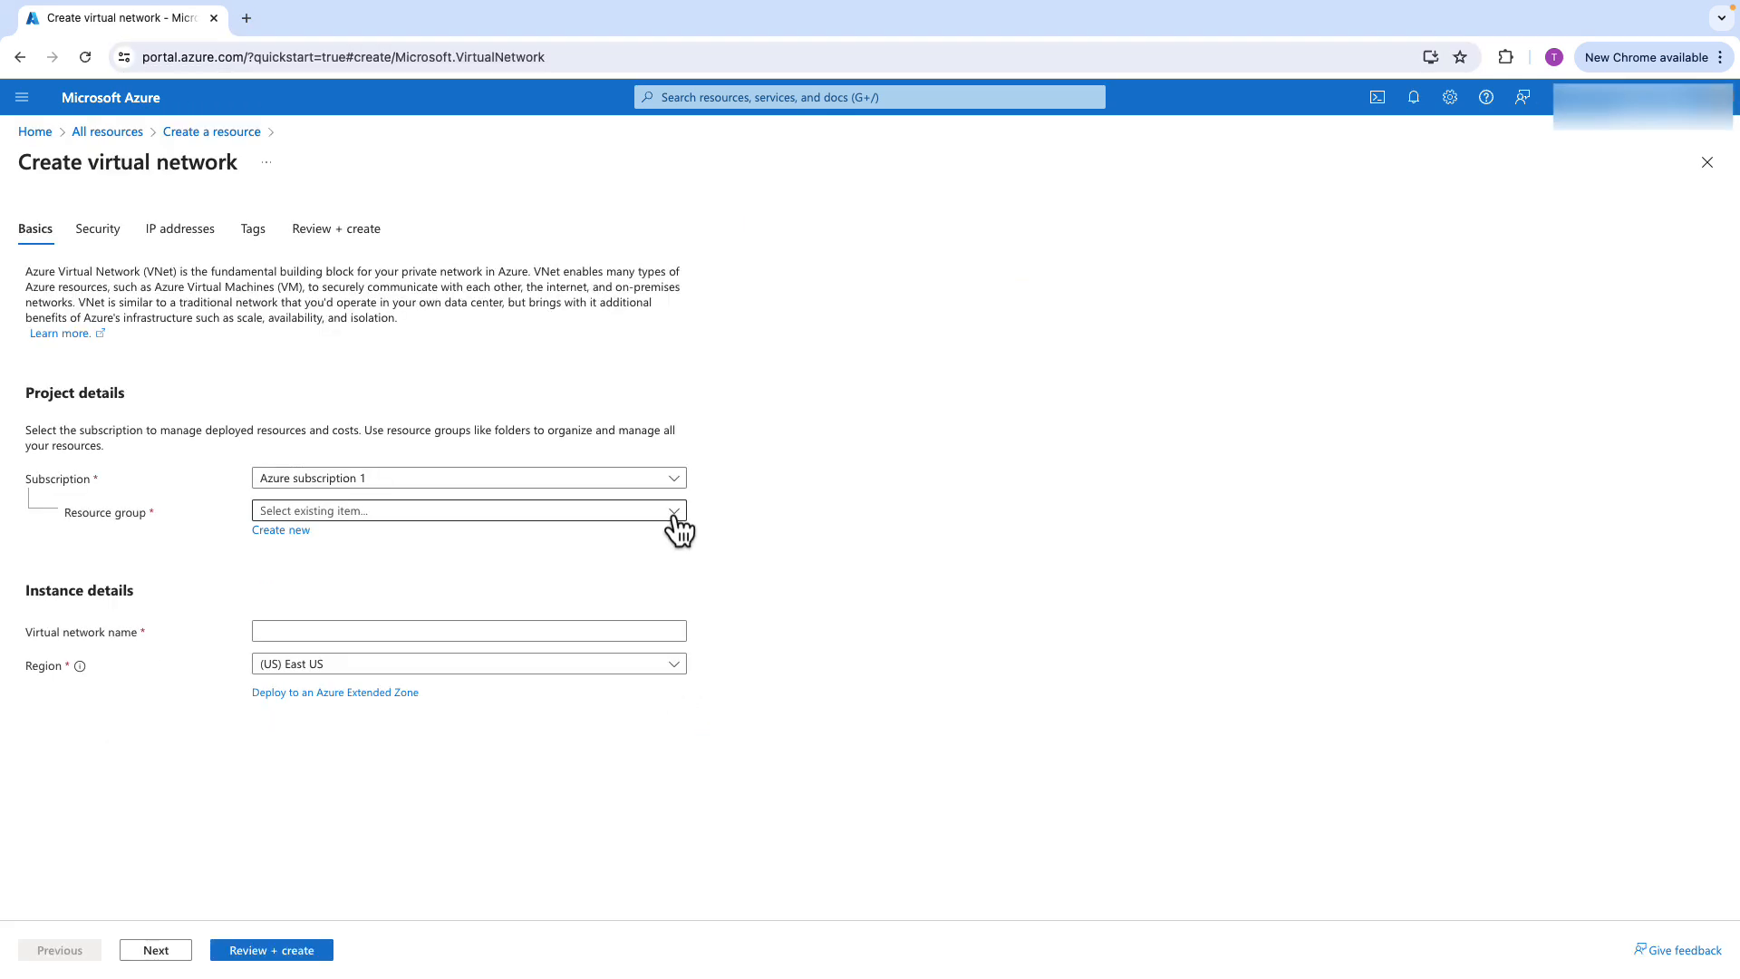
Create a new resource group named demo for the virtual network.
left_click(286, 535)
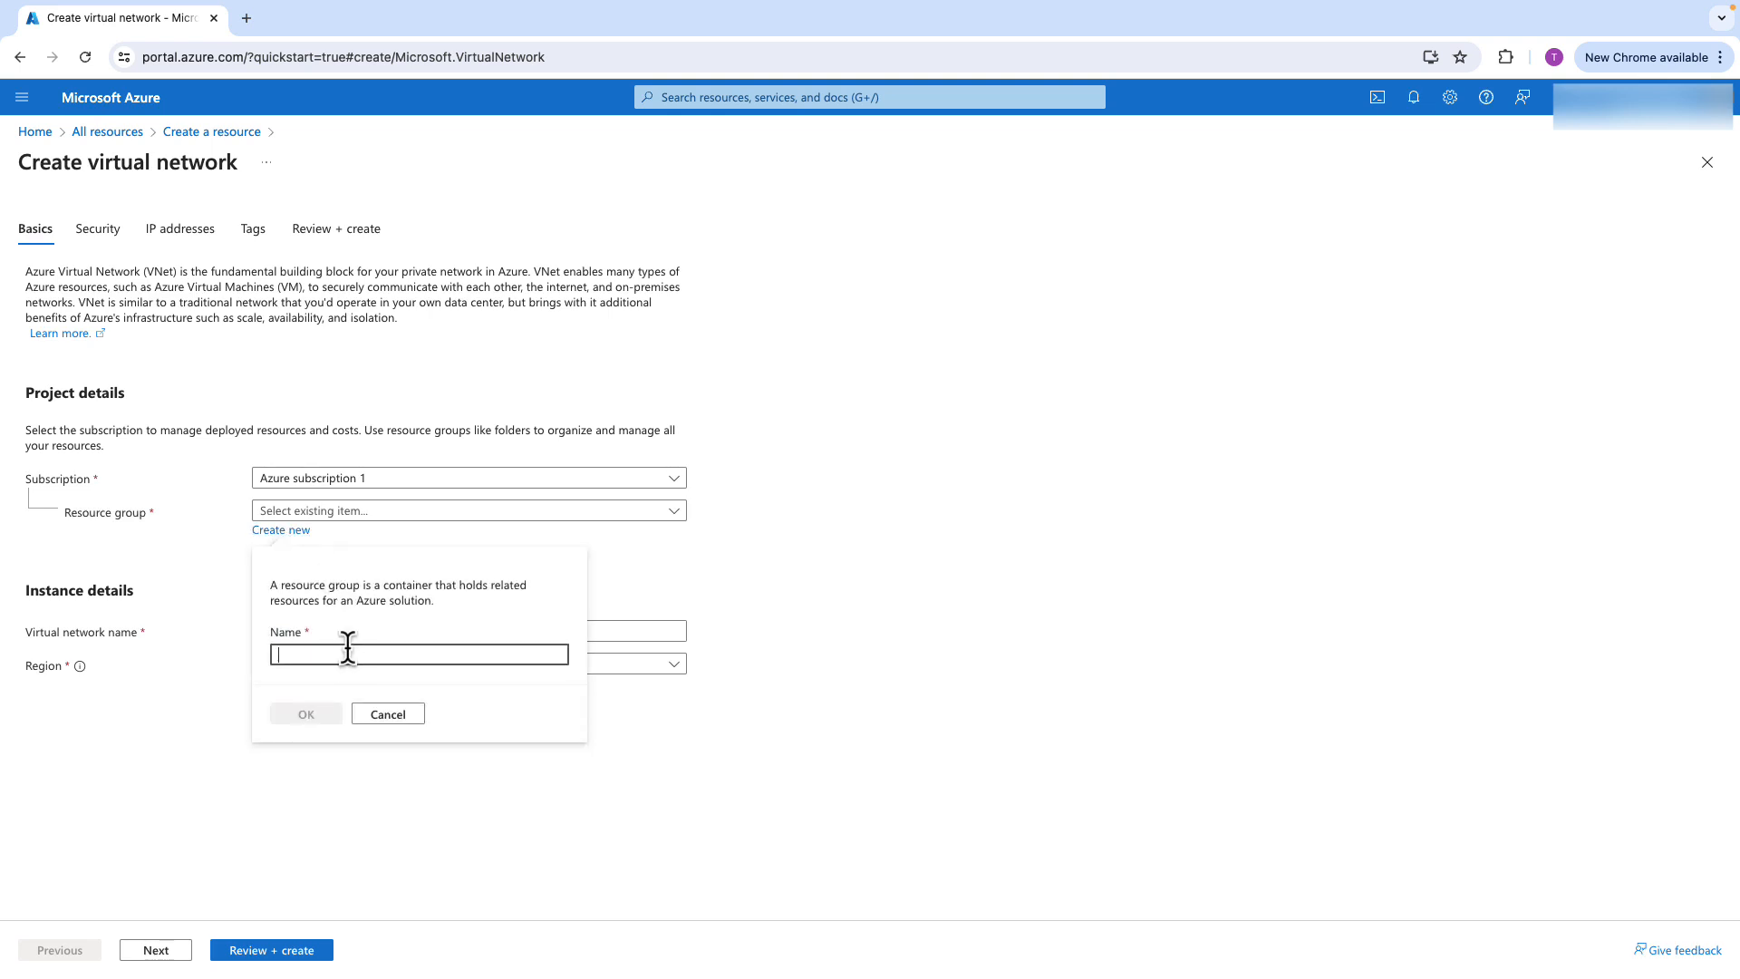
type("demo")
key("Return")
Name the virtual network EventStorePeer, set its region to (US) East US 2 and submit it for review and creation.
left_click(291, 632)
type("Event")
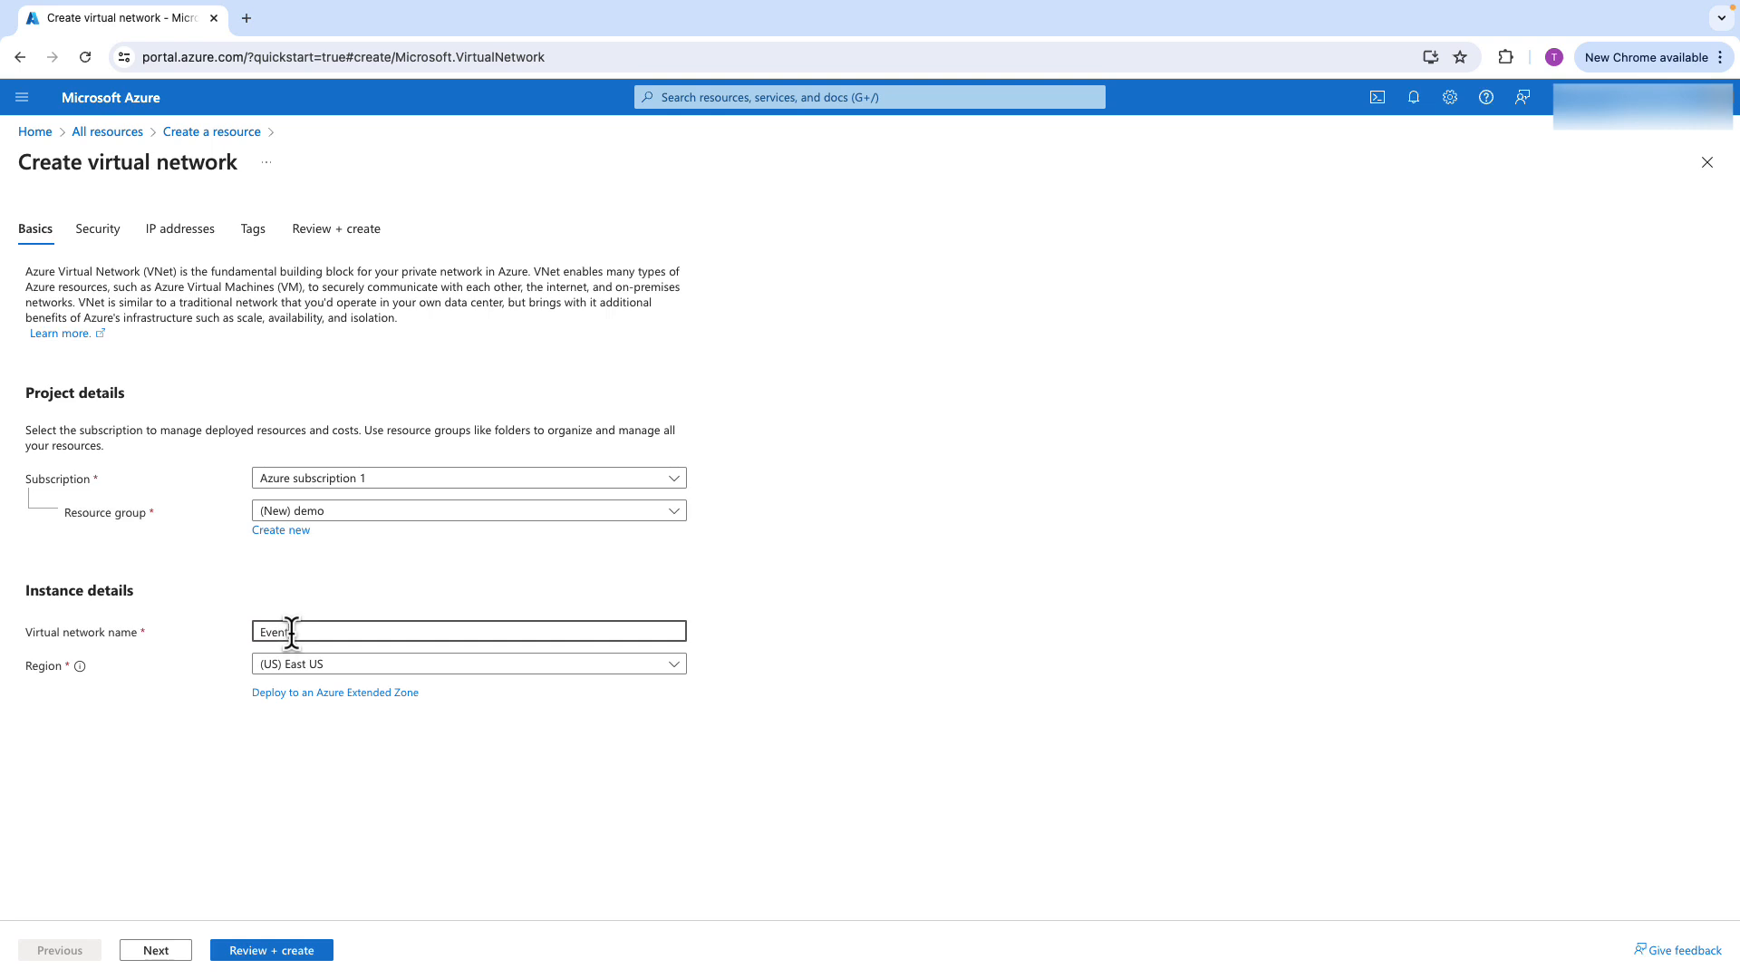
type("StorePeer")
left_click(680, 671)
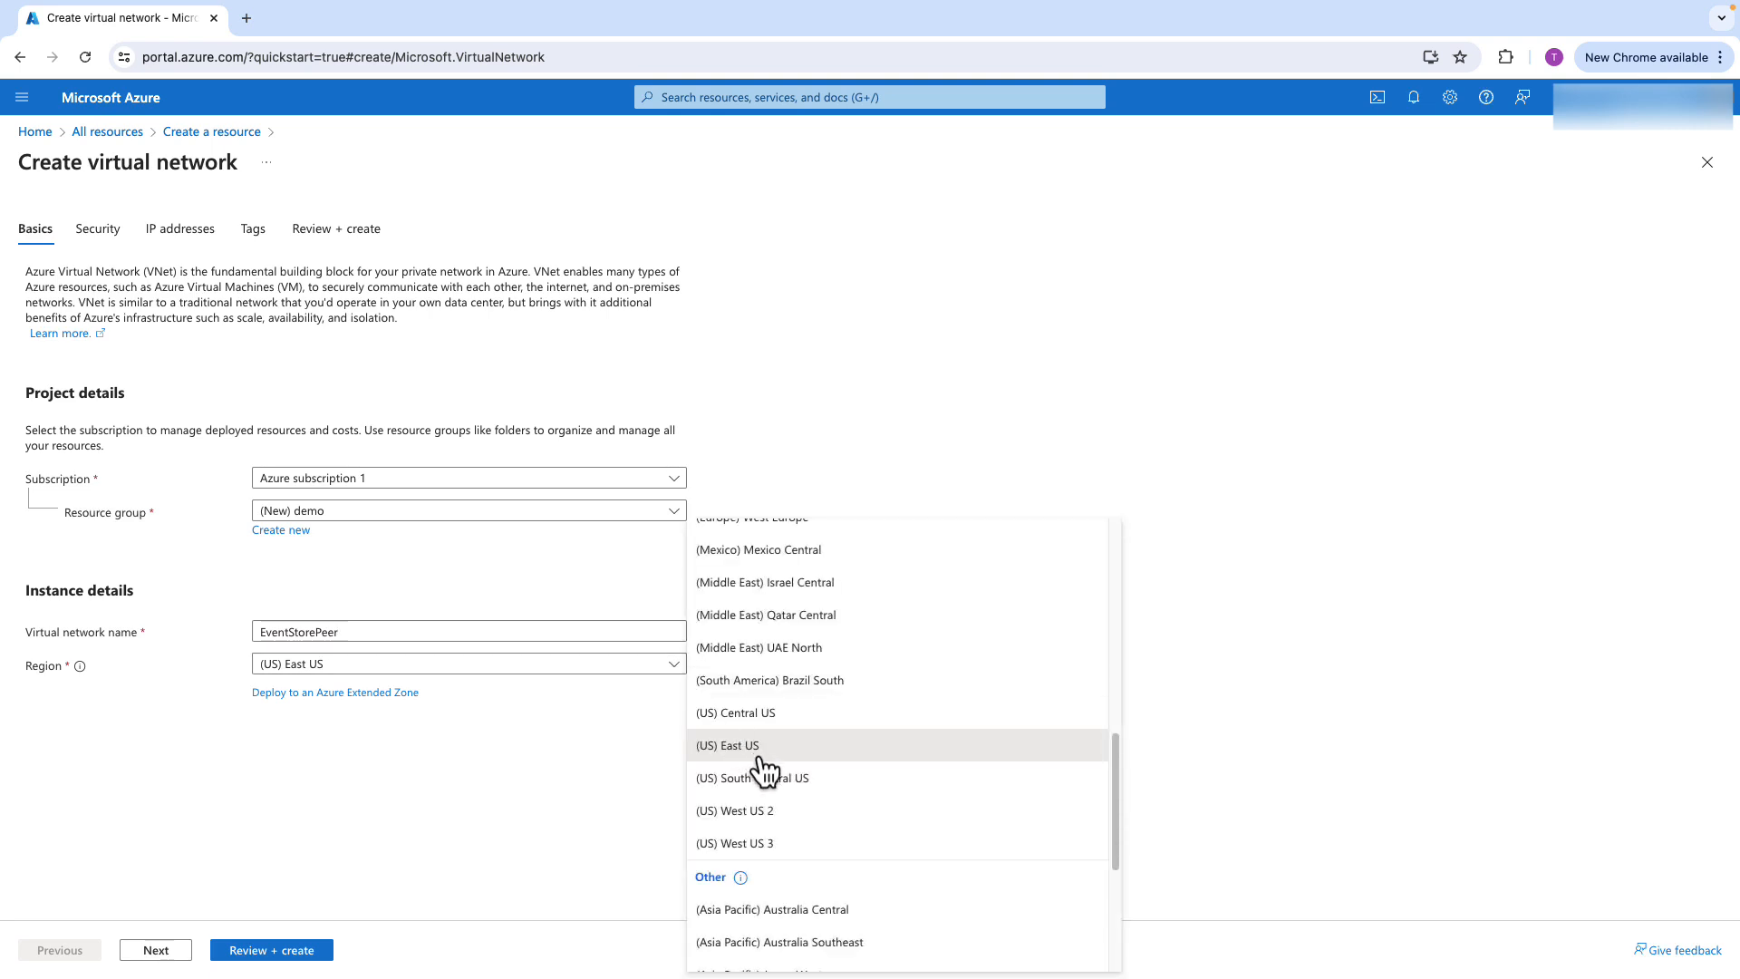
scroll(771, 834, "down", 3)
left_click(756, 861)
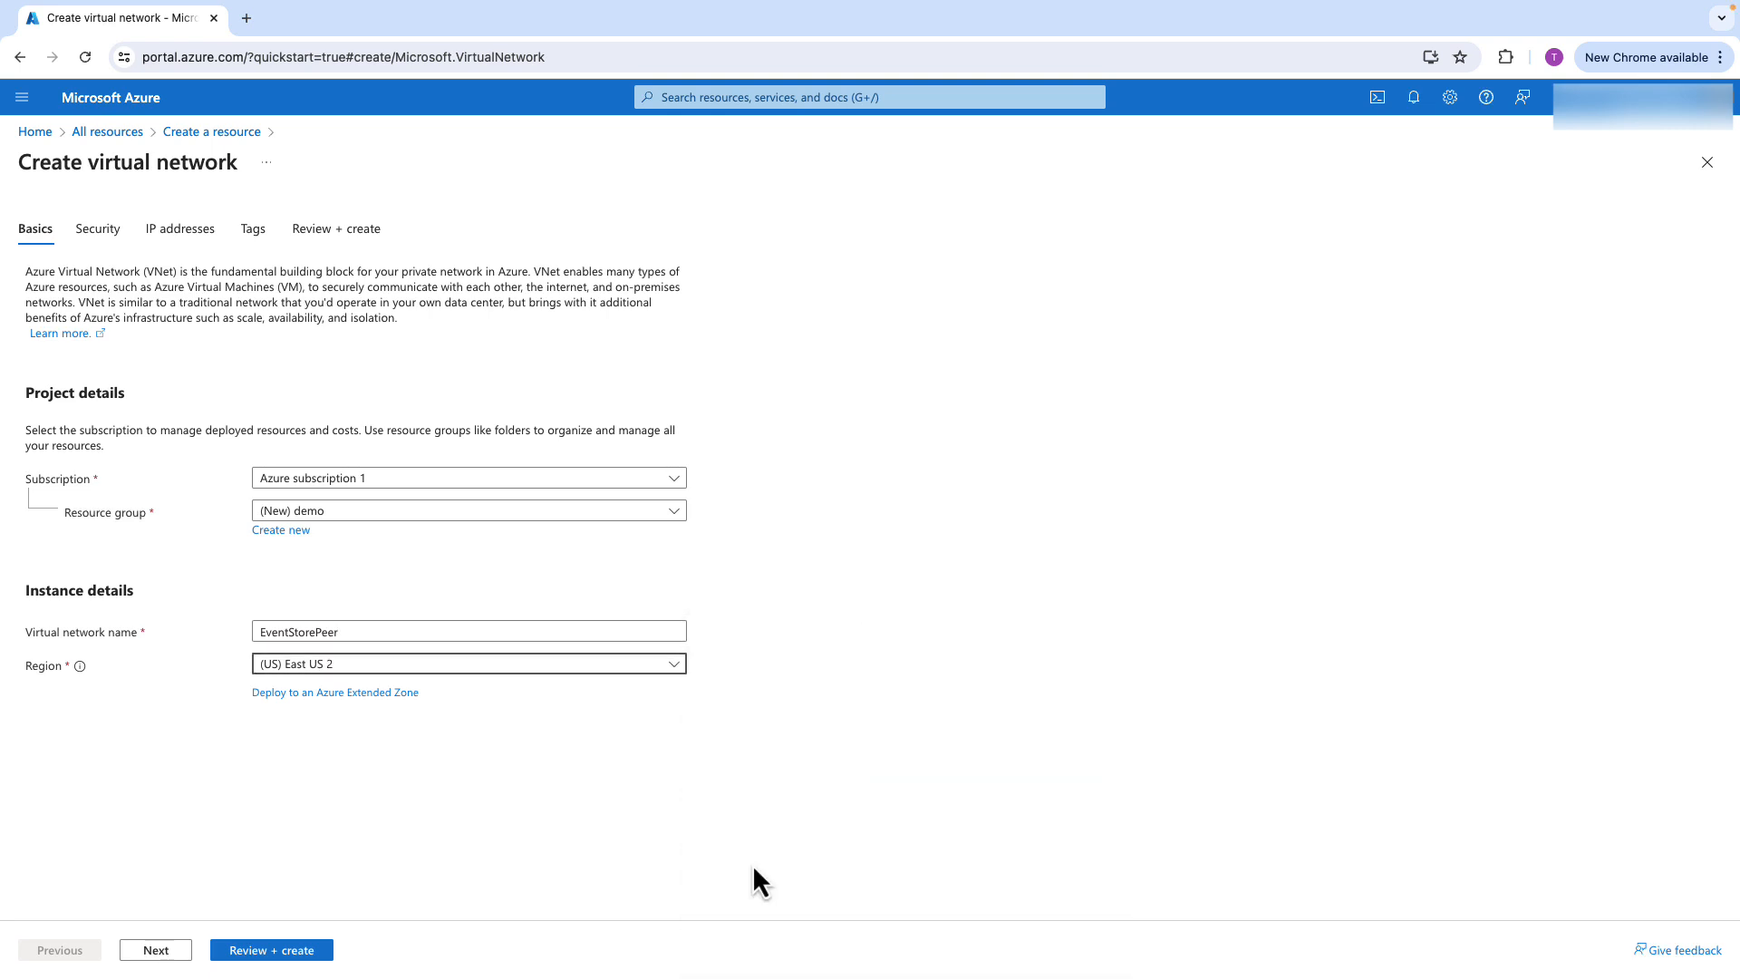
left_click(259, 954)
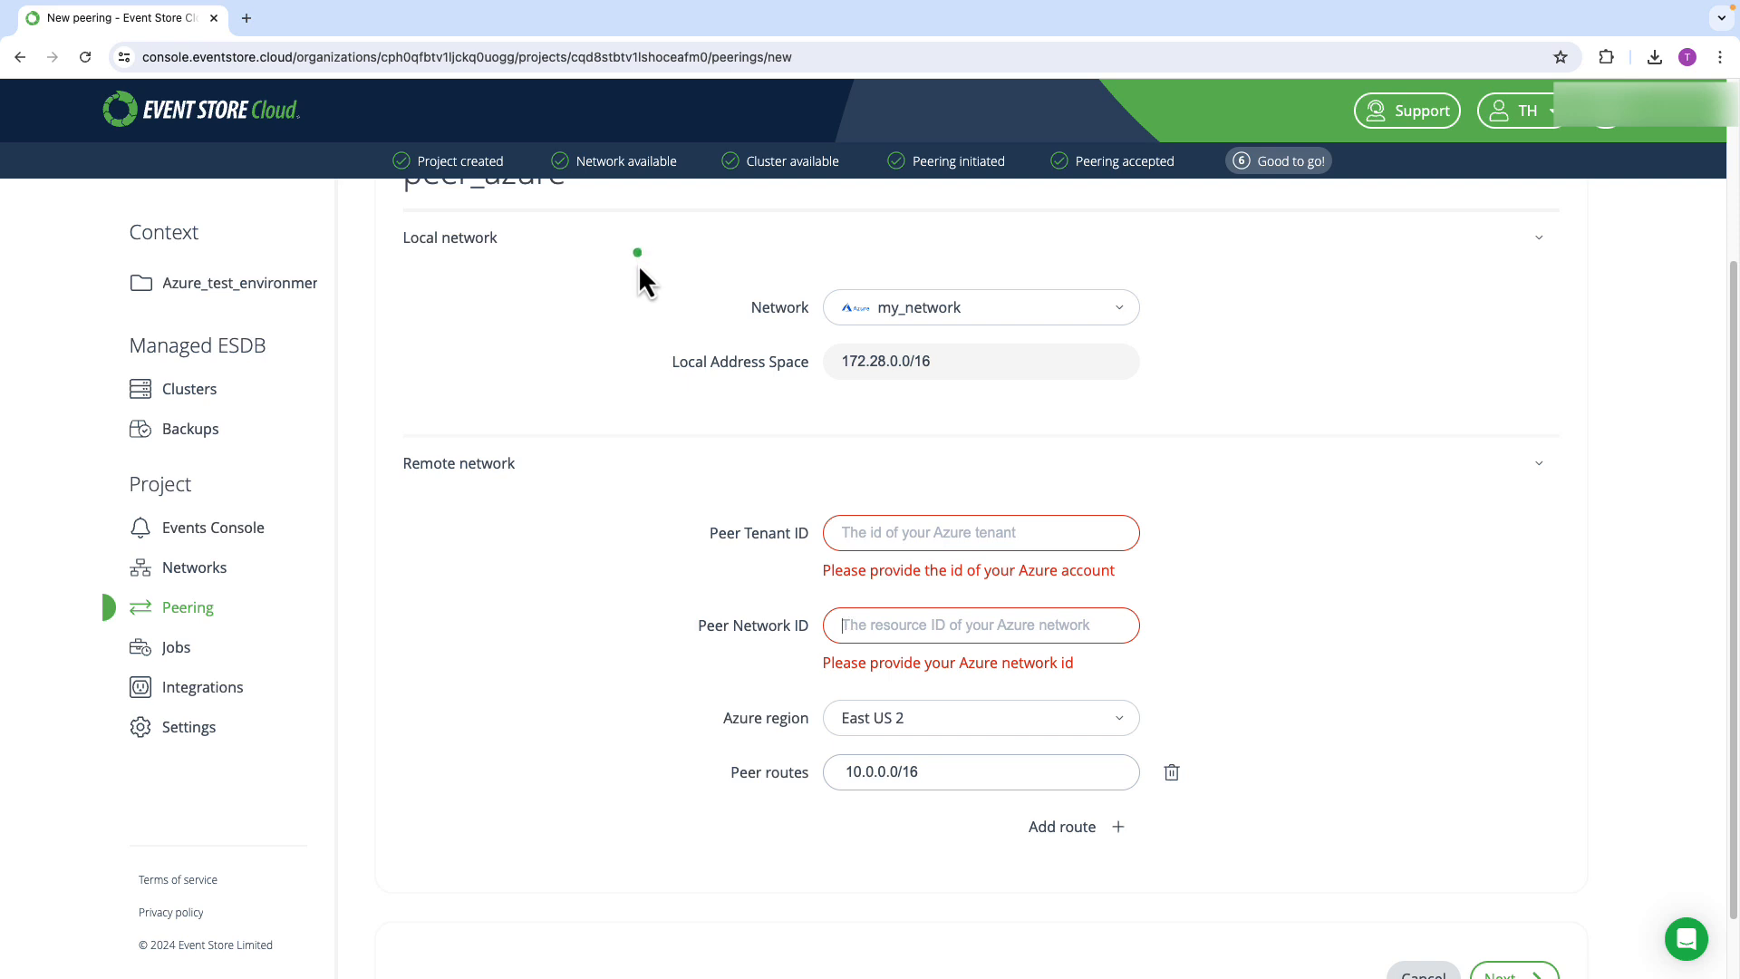
Switch to the Azure portal and copy the tenant ID from the Microsoft Entra ID overview.
left_click_drag(638, 264, 1199, 423)
key("ctrl+Right")
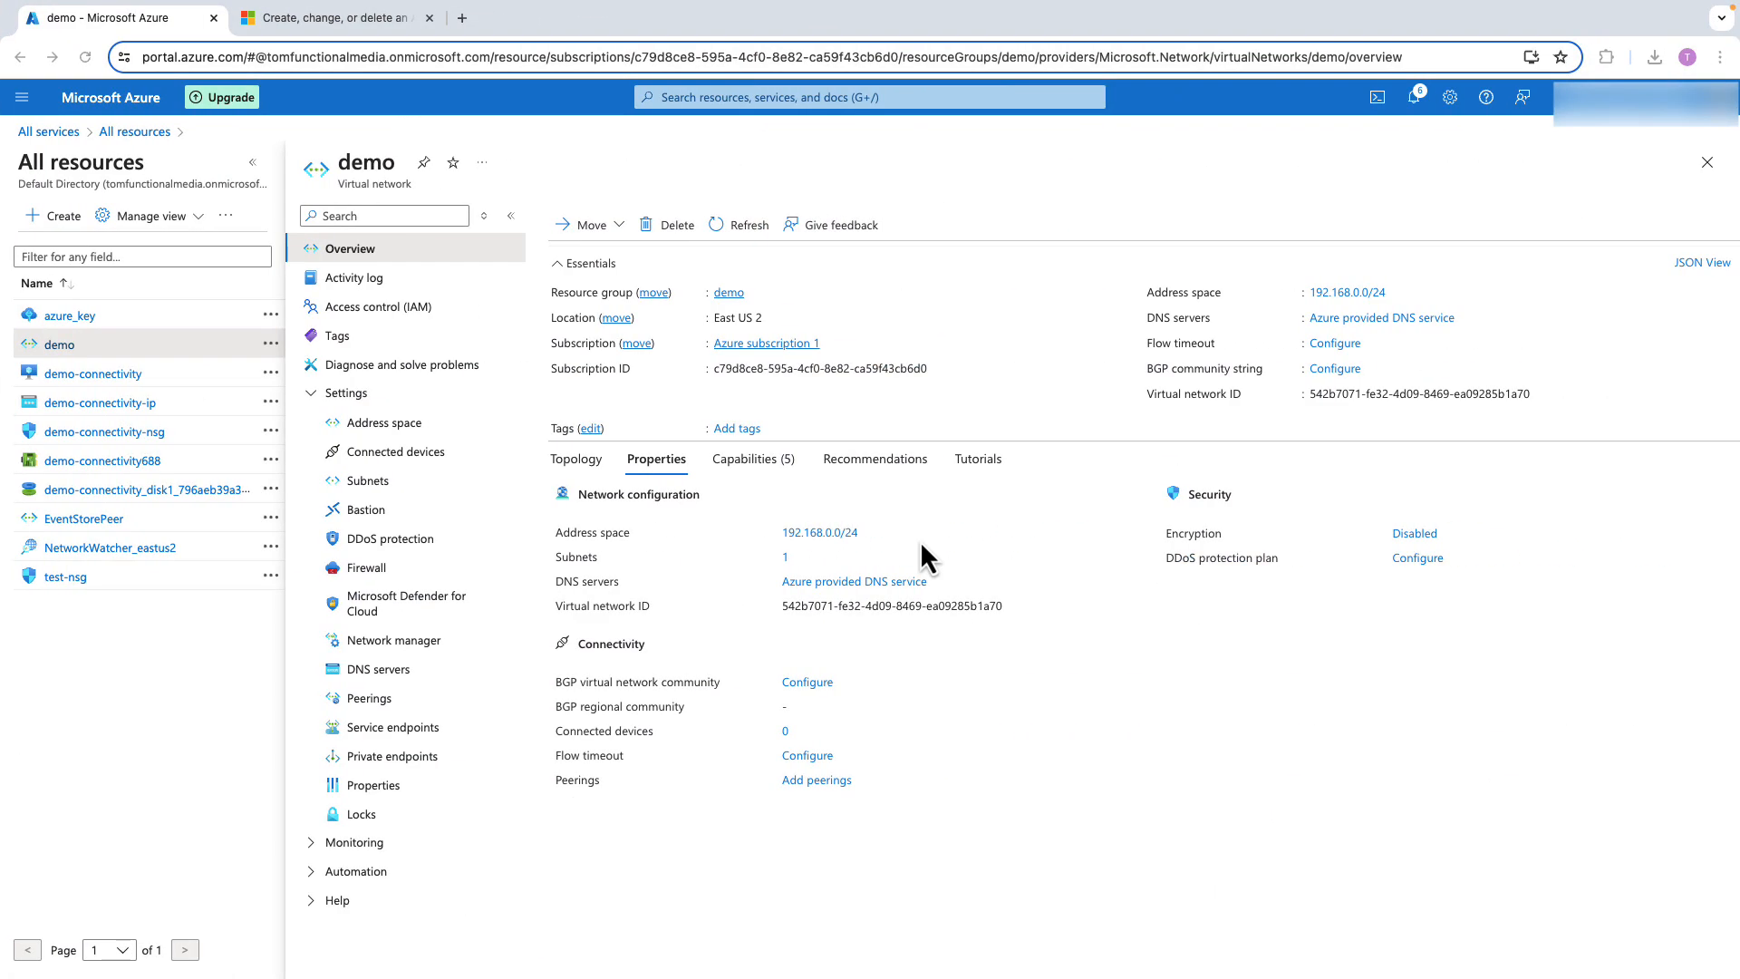
left_click(21, 97)
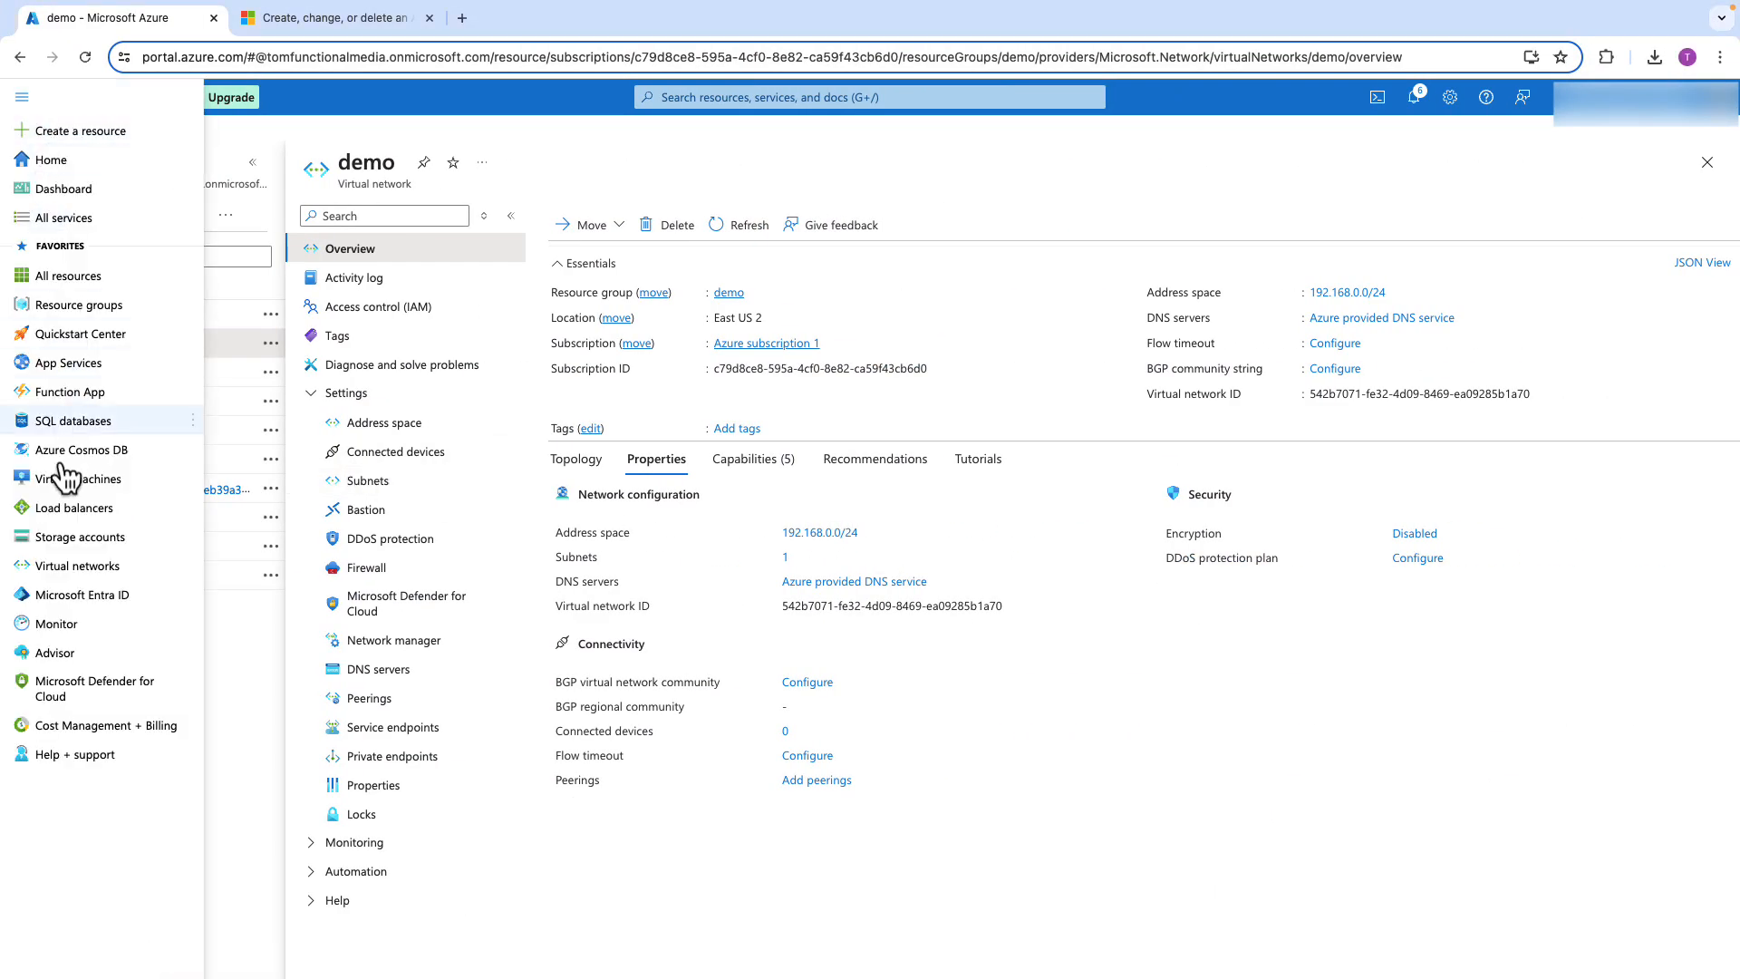
left_click(91, 596)
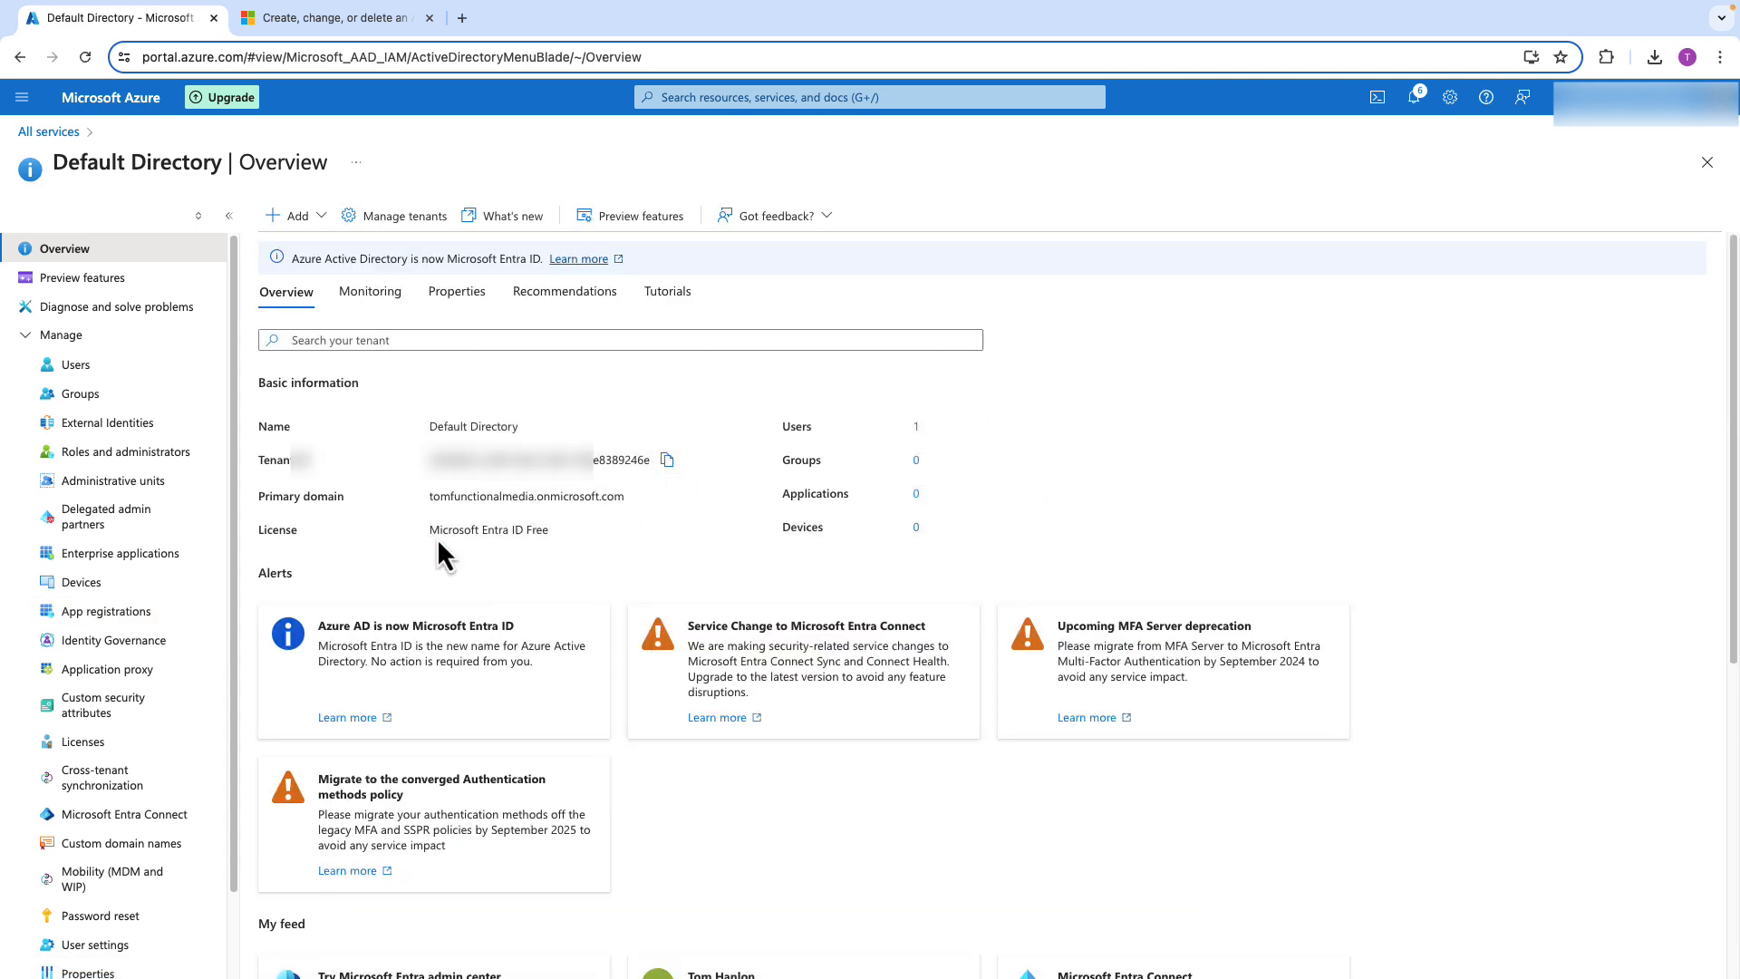
left_click_drag(379, 412, 708, 486)
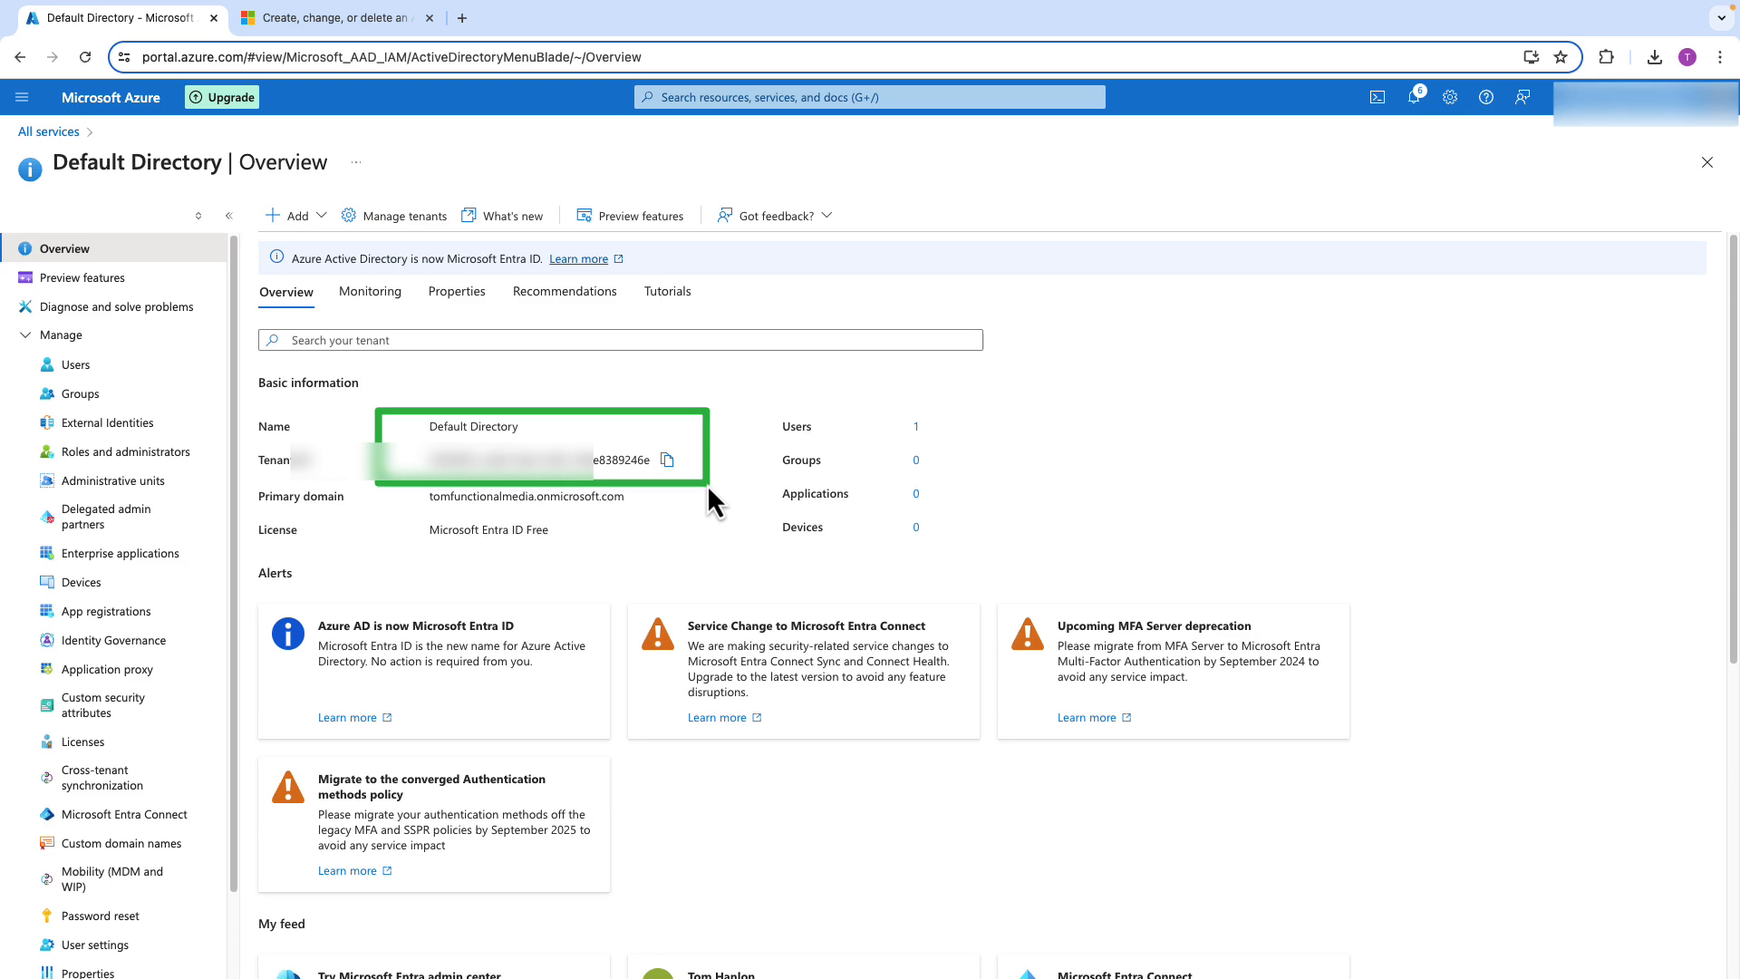
left_click(667, 460)
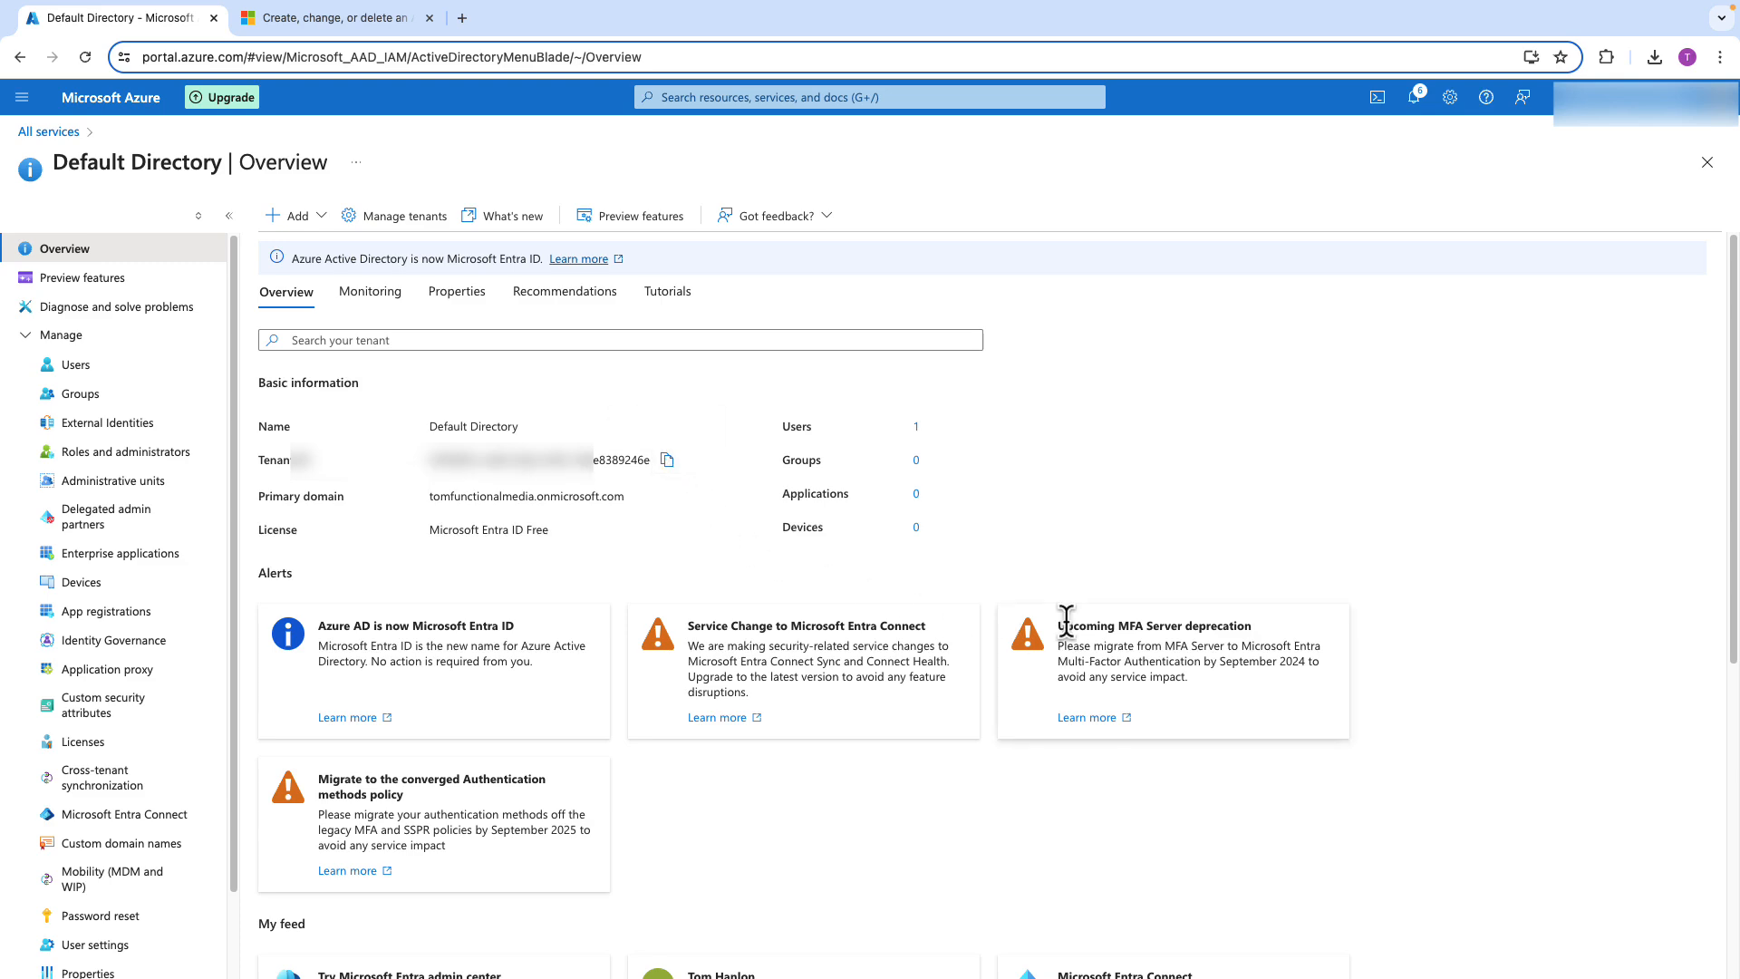
Return to the Event Store Cloud peering form and paste the copied tenant ID as the Peer Tenant ID.
key("ctrl+Left")
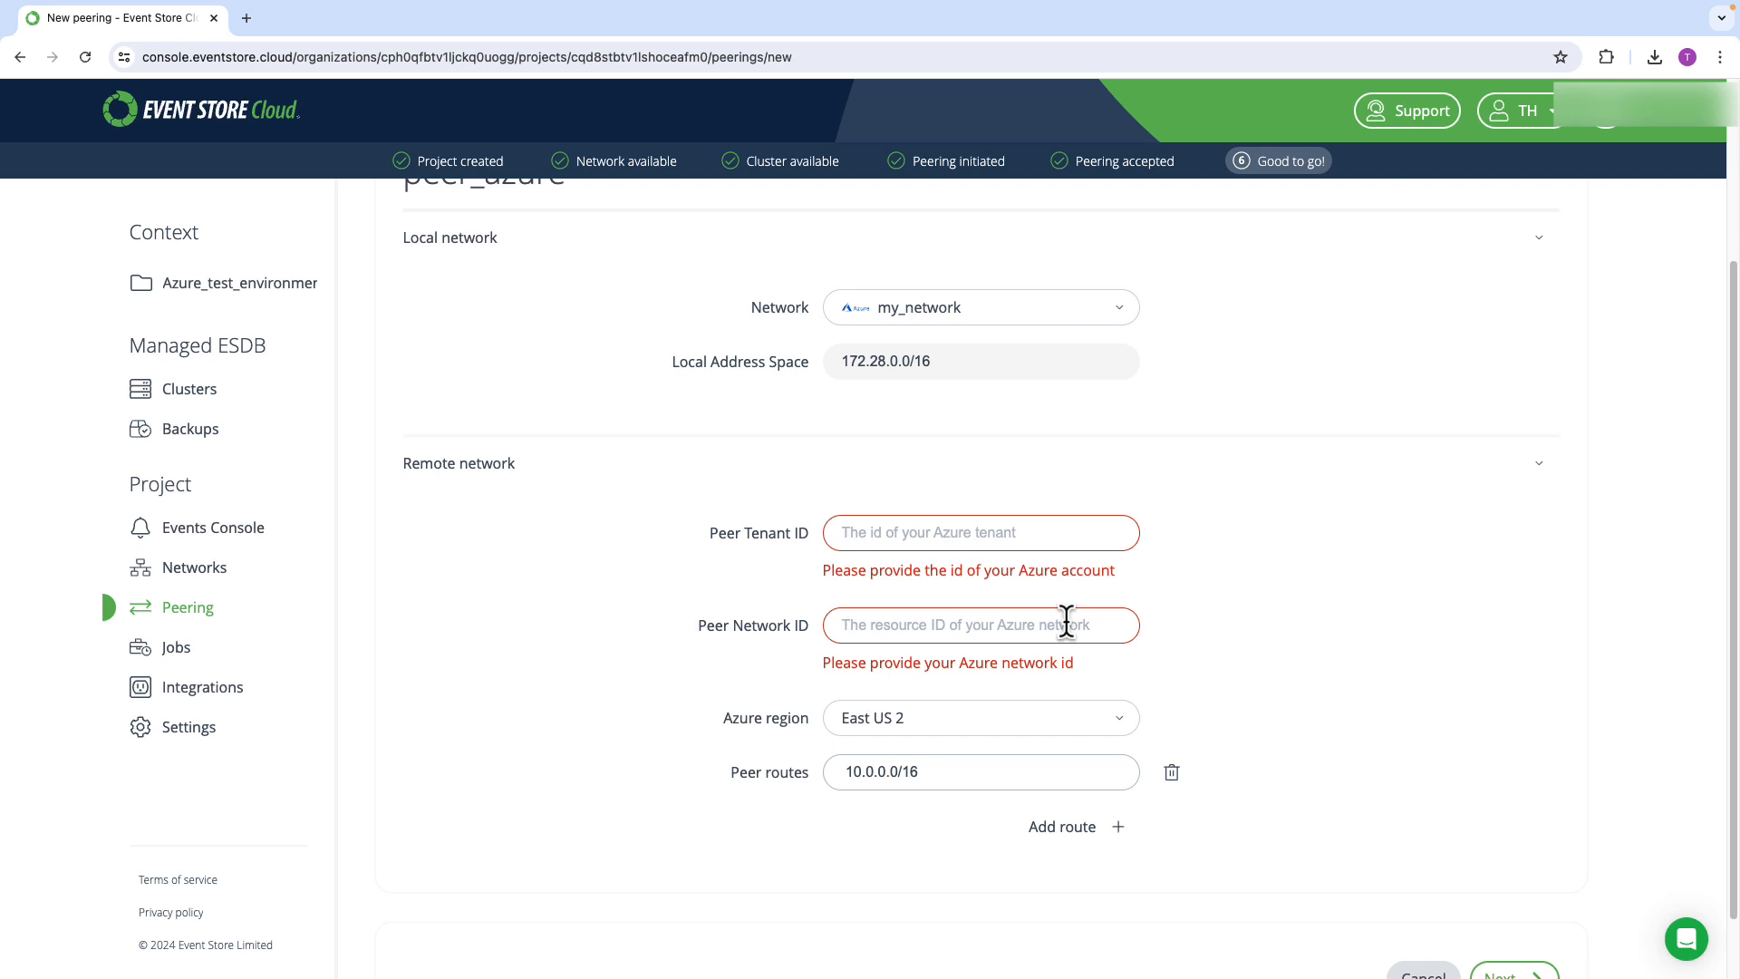
left_click(914, 532)
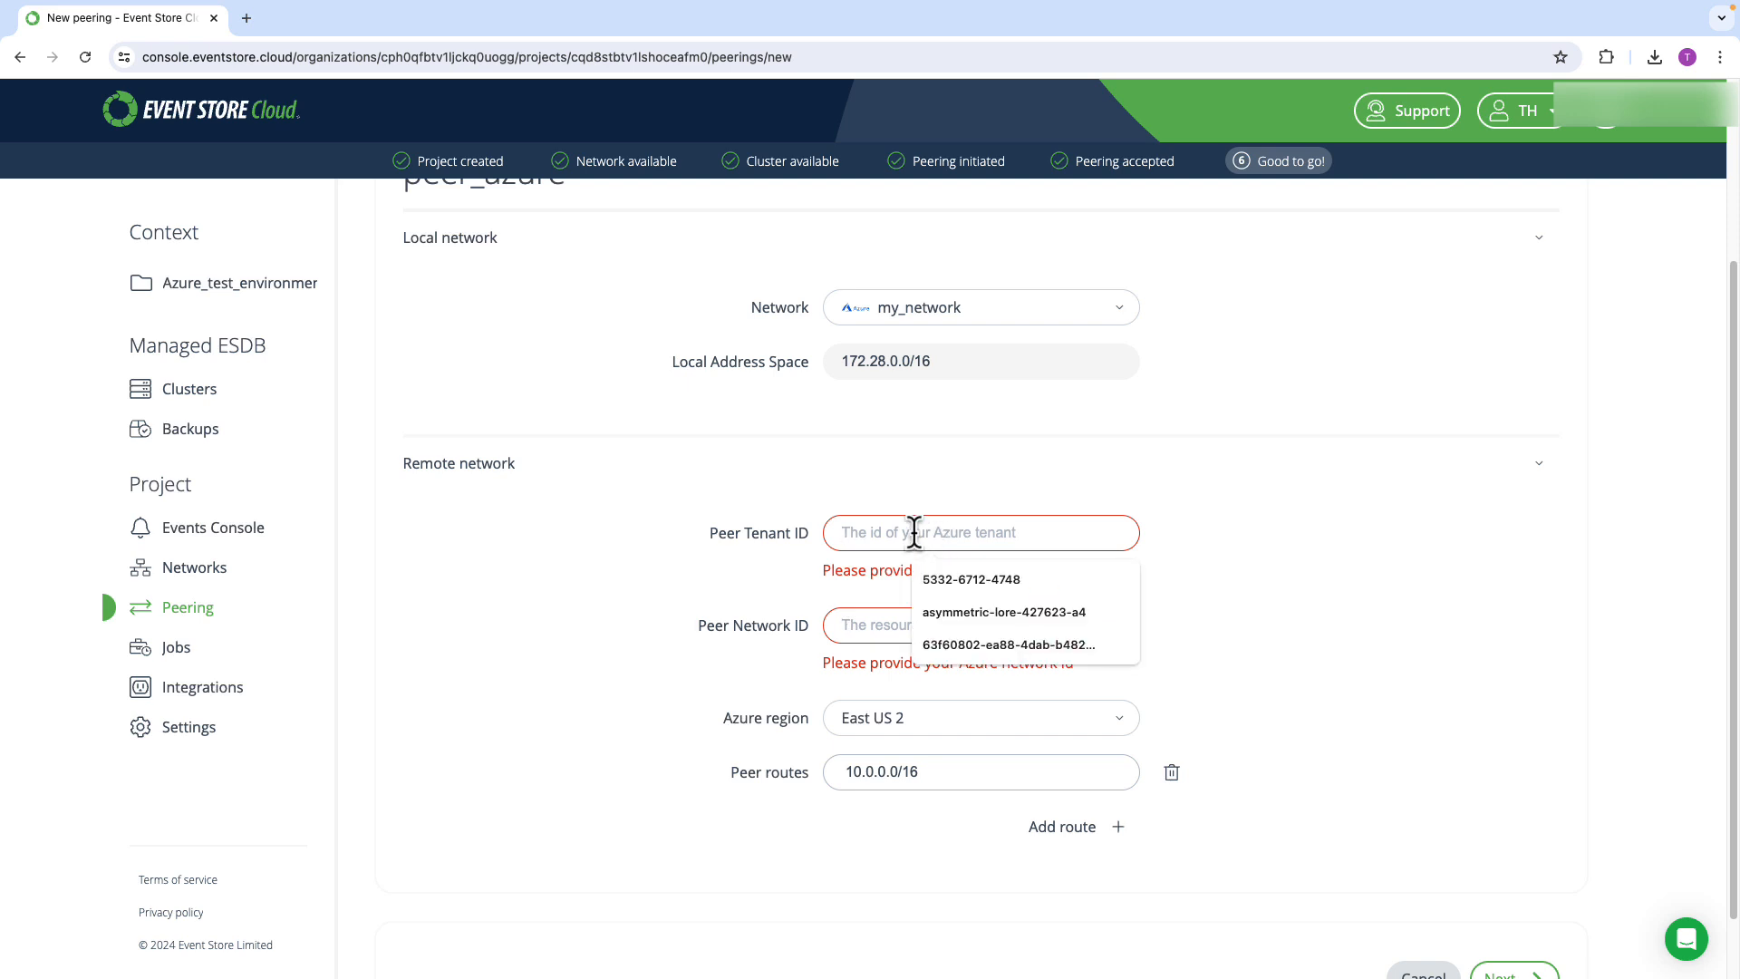
key("super+v")
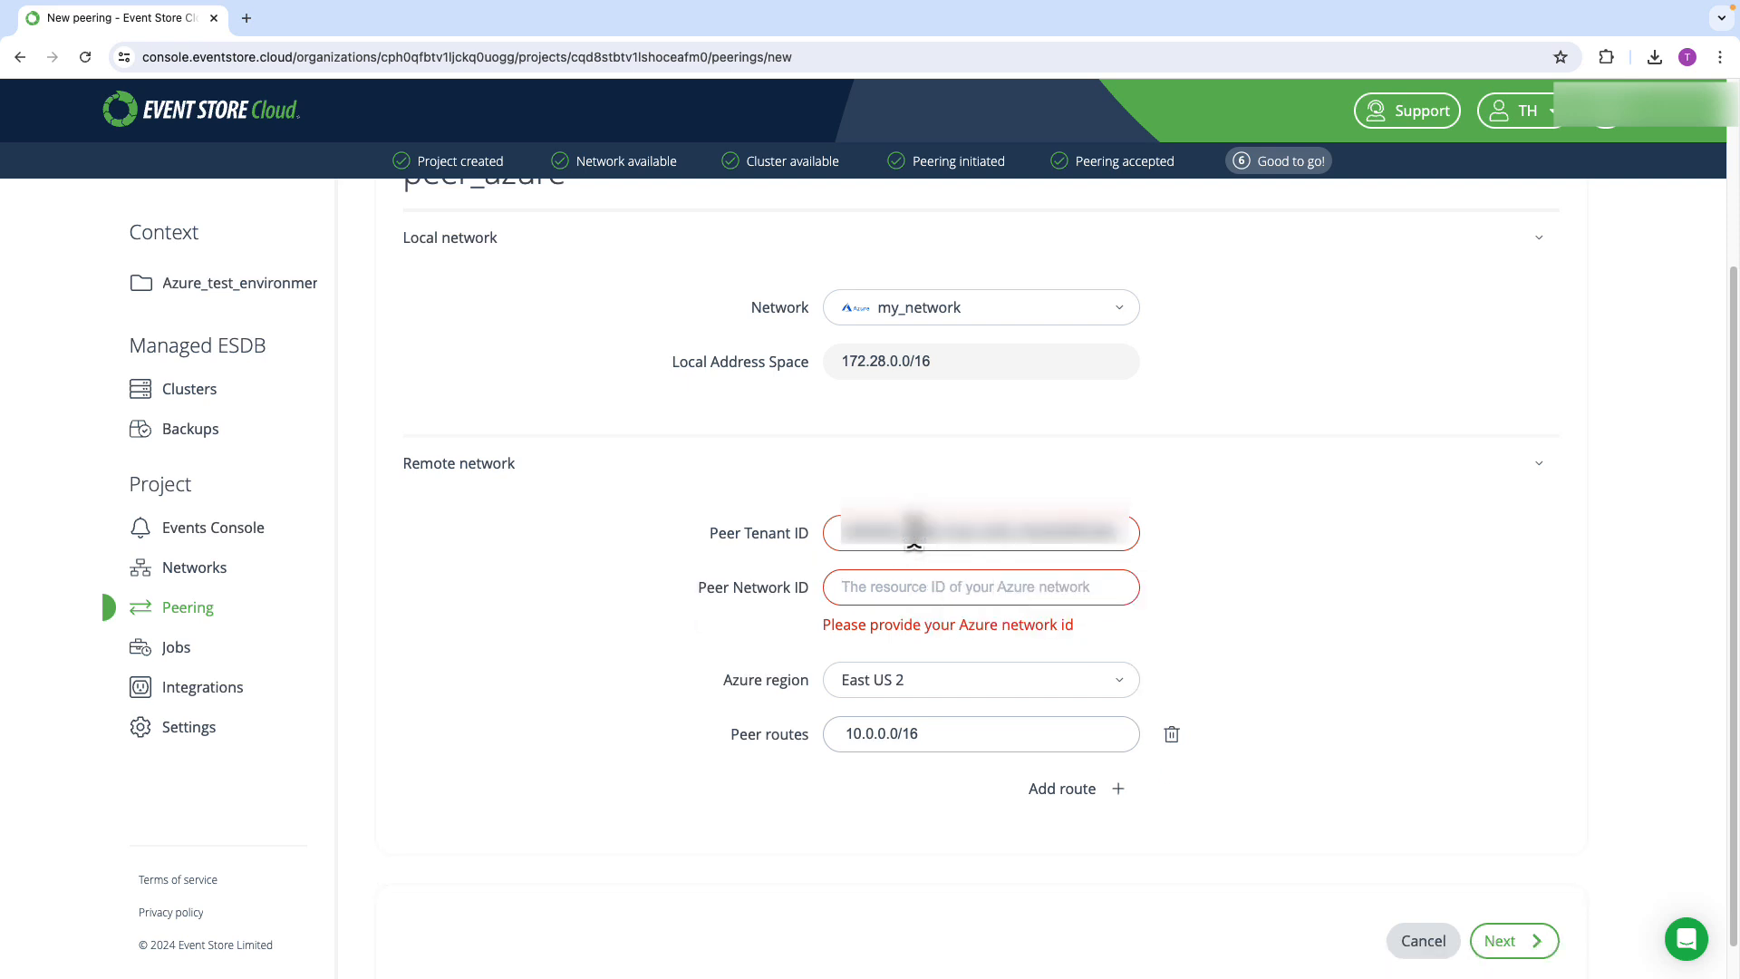
left_click(958, 594)
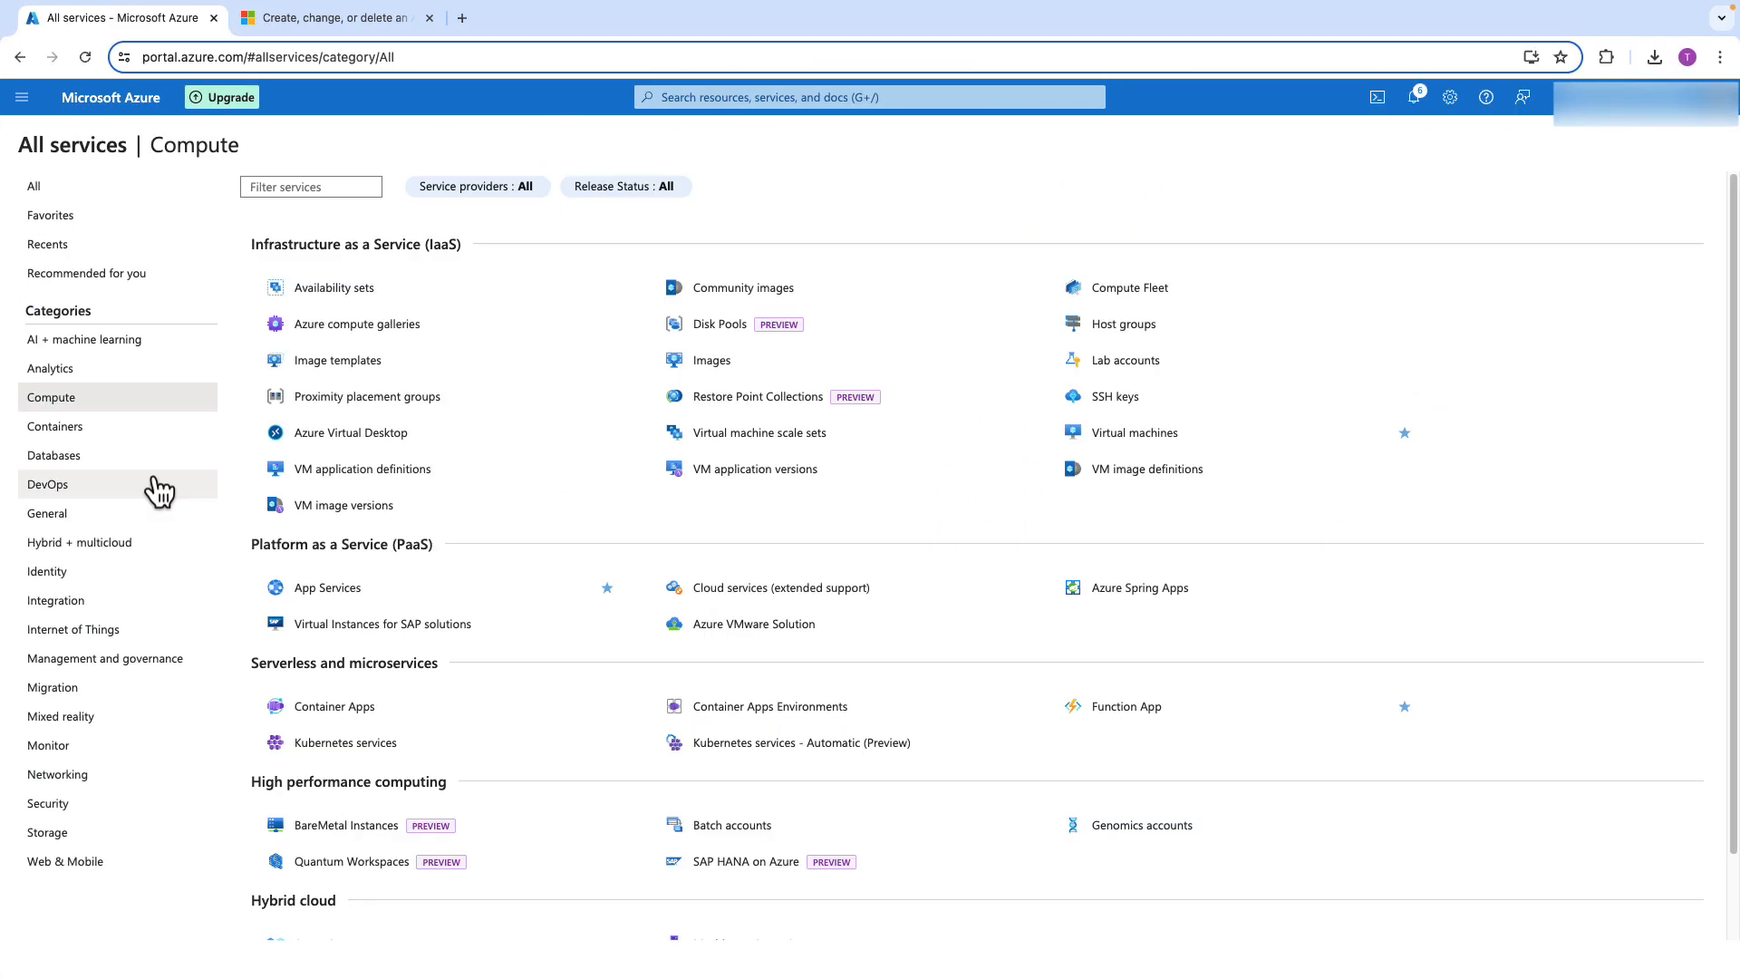
In the Azure portal, open the demo virtual network from all resources and show its overview properties.
left_click(23, 102)
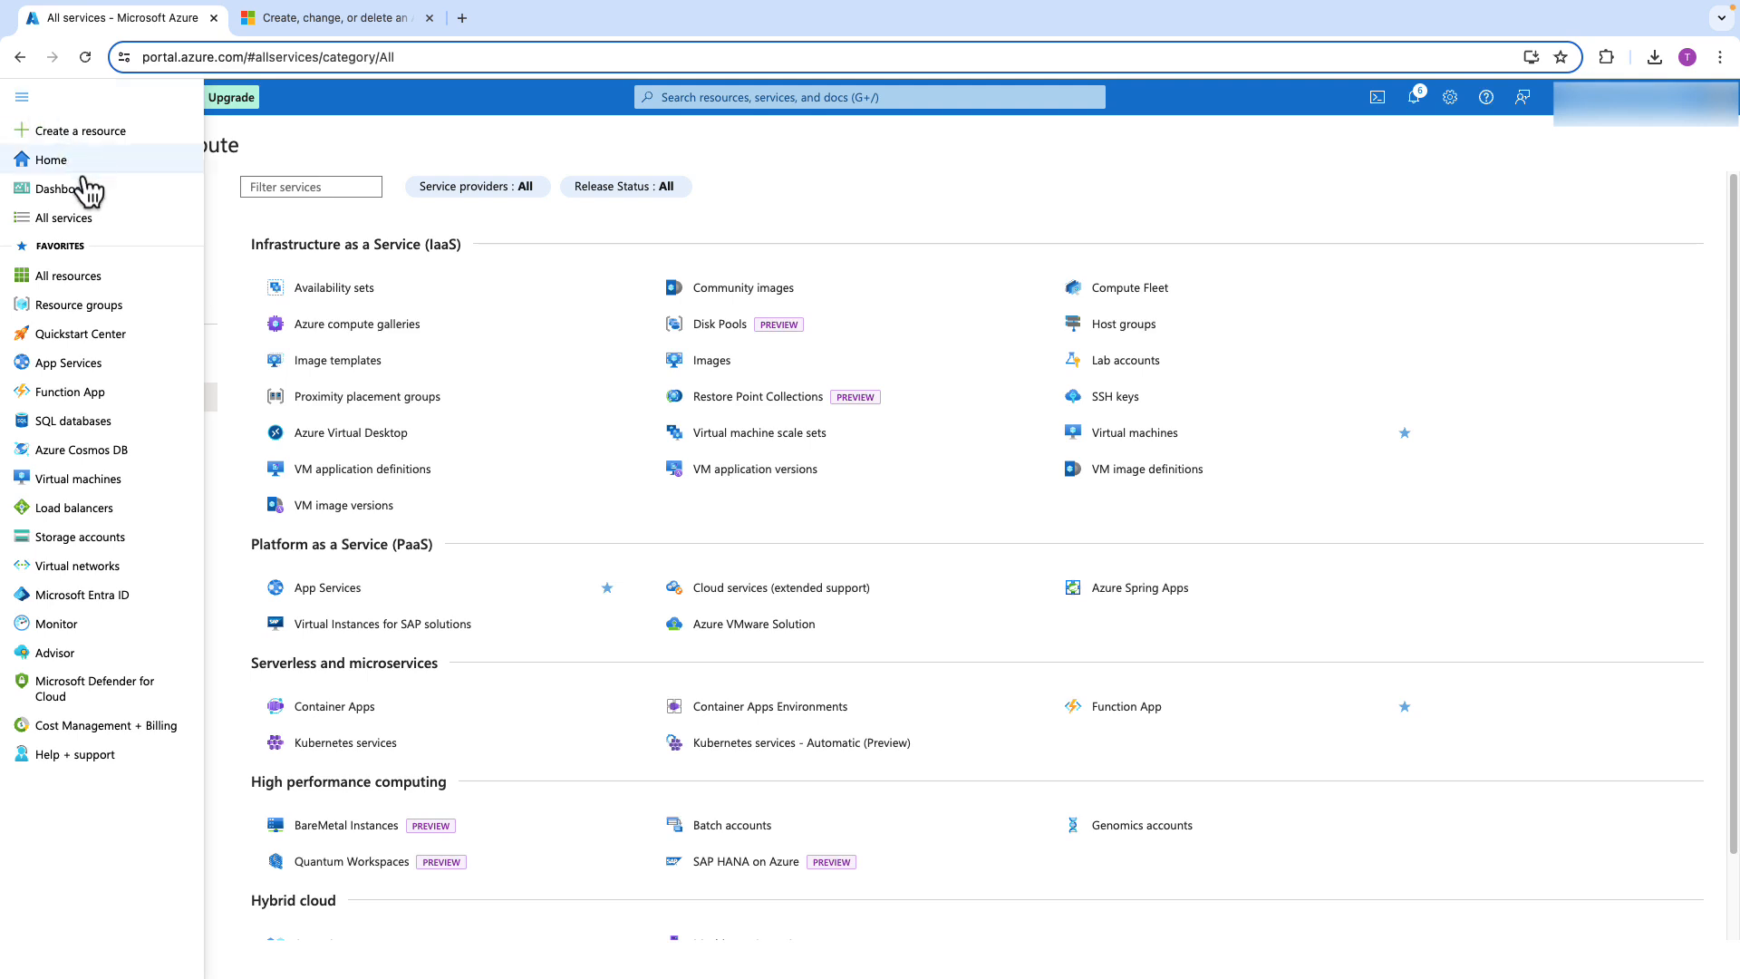
left_click(65, 277)
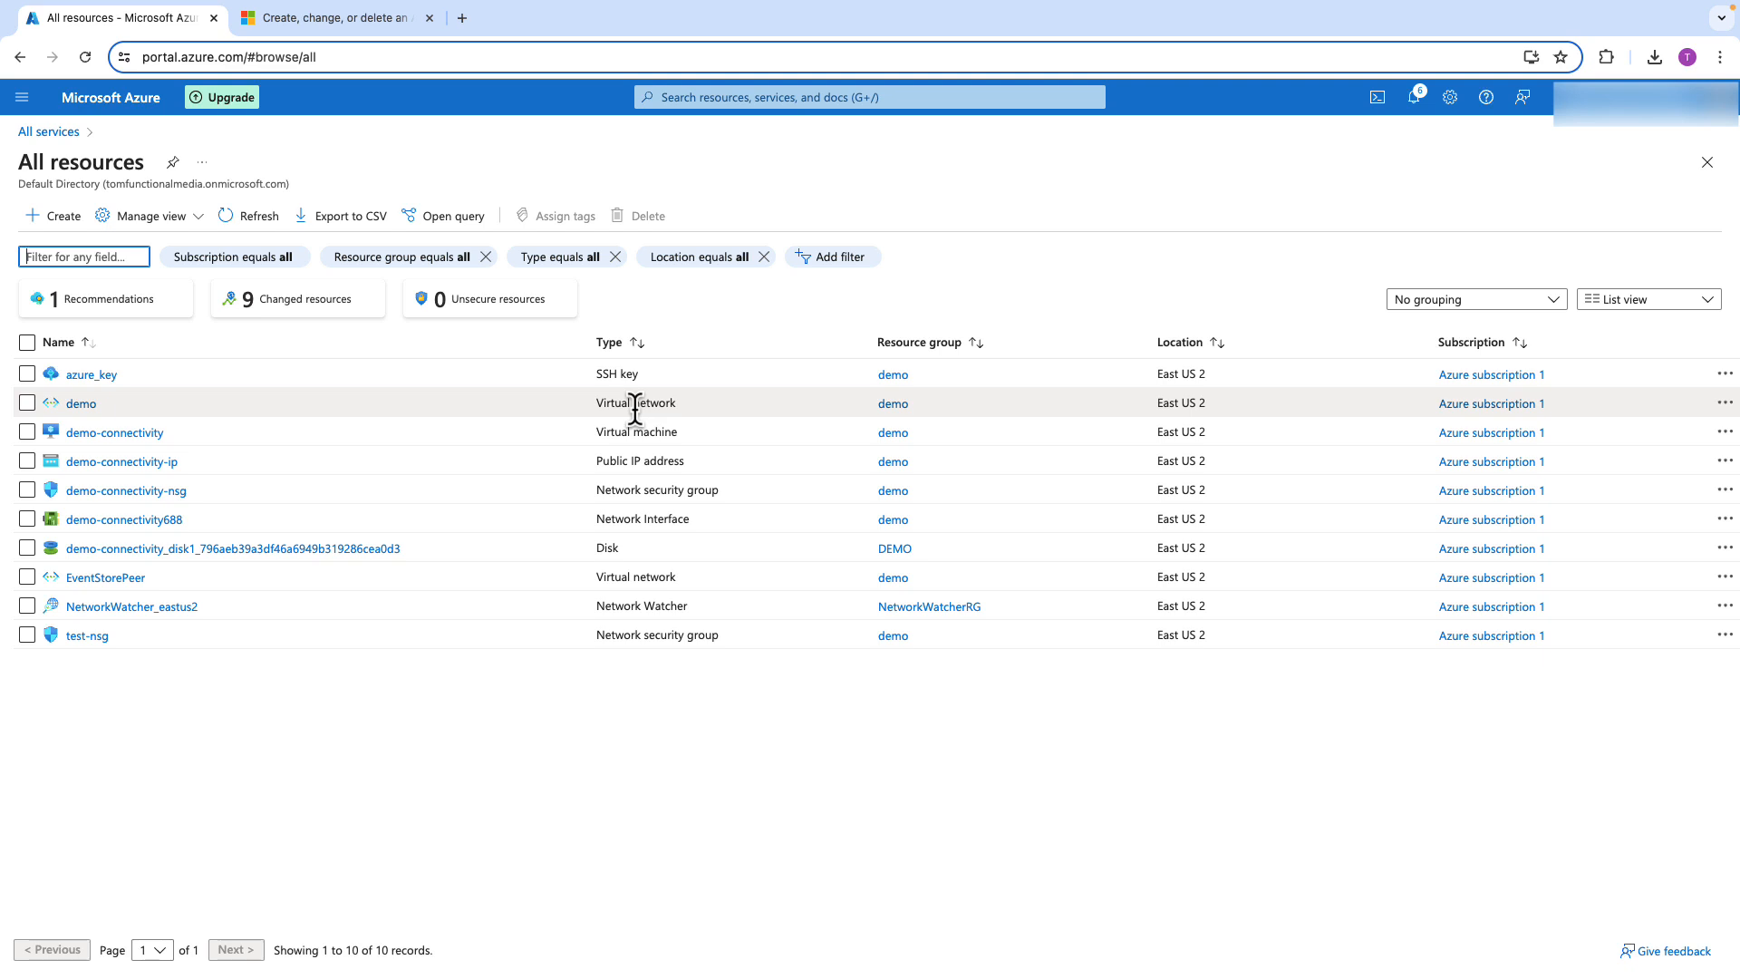
left_click(82, 404)
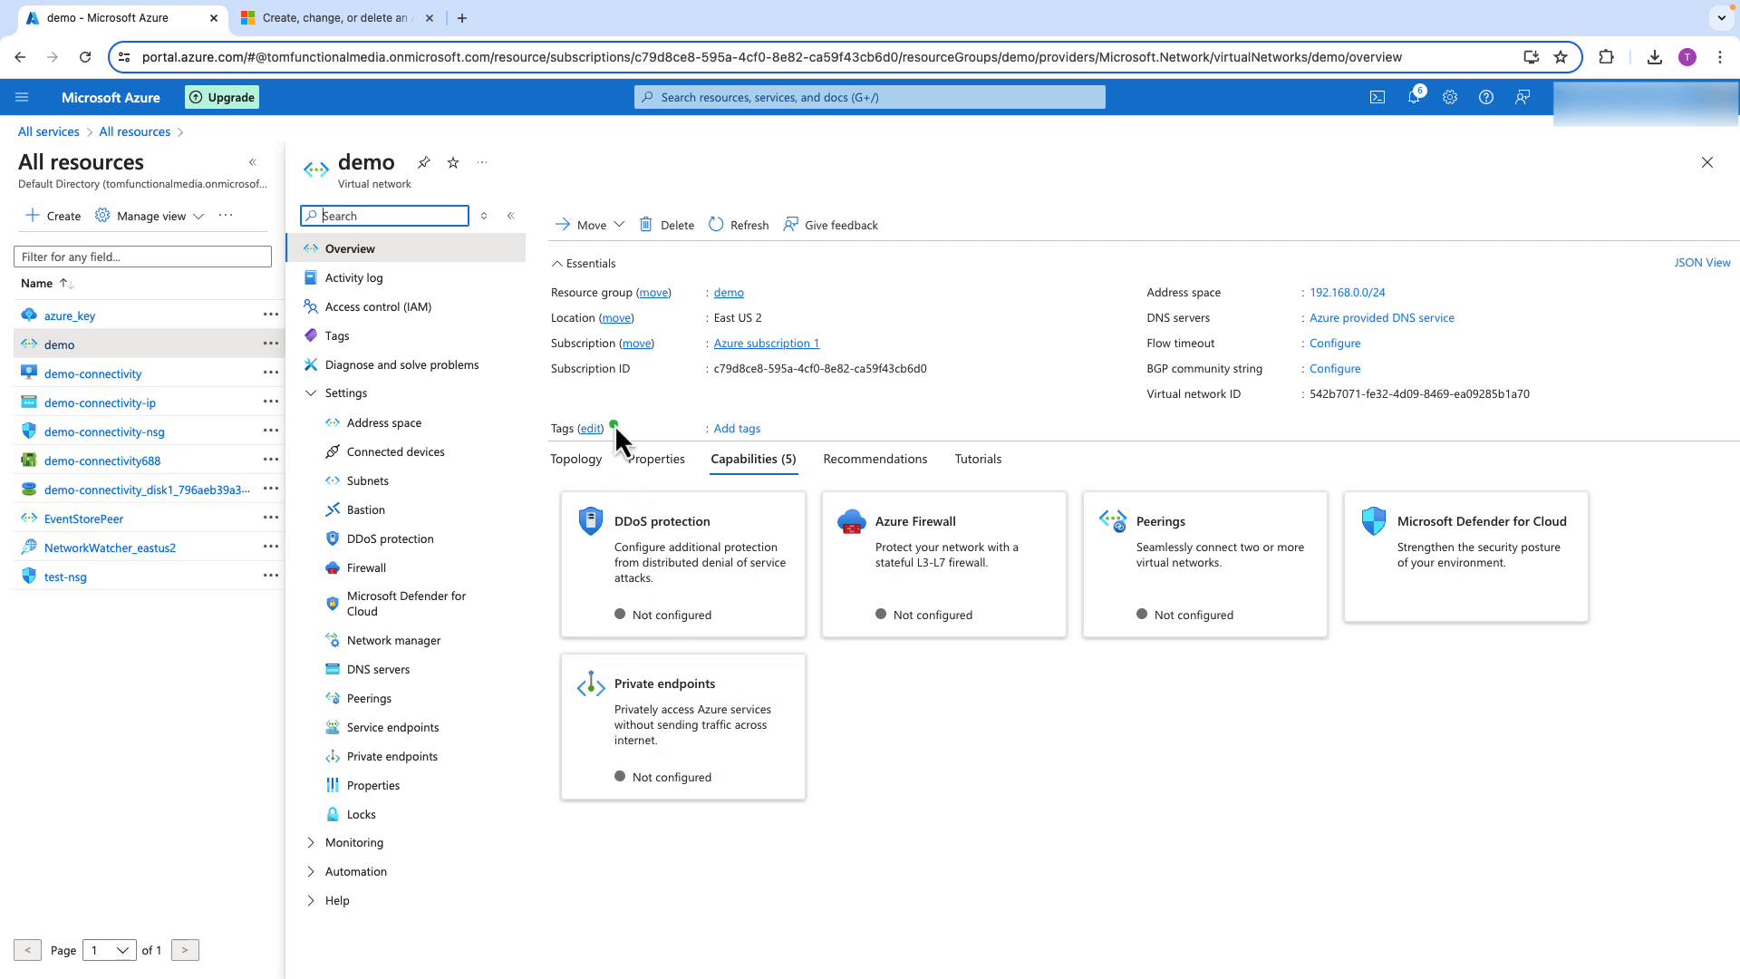
left_click_drag(614, 424, 699, 482)
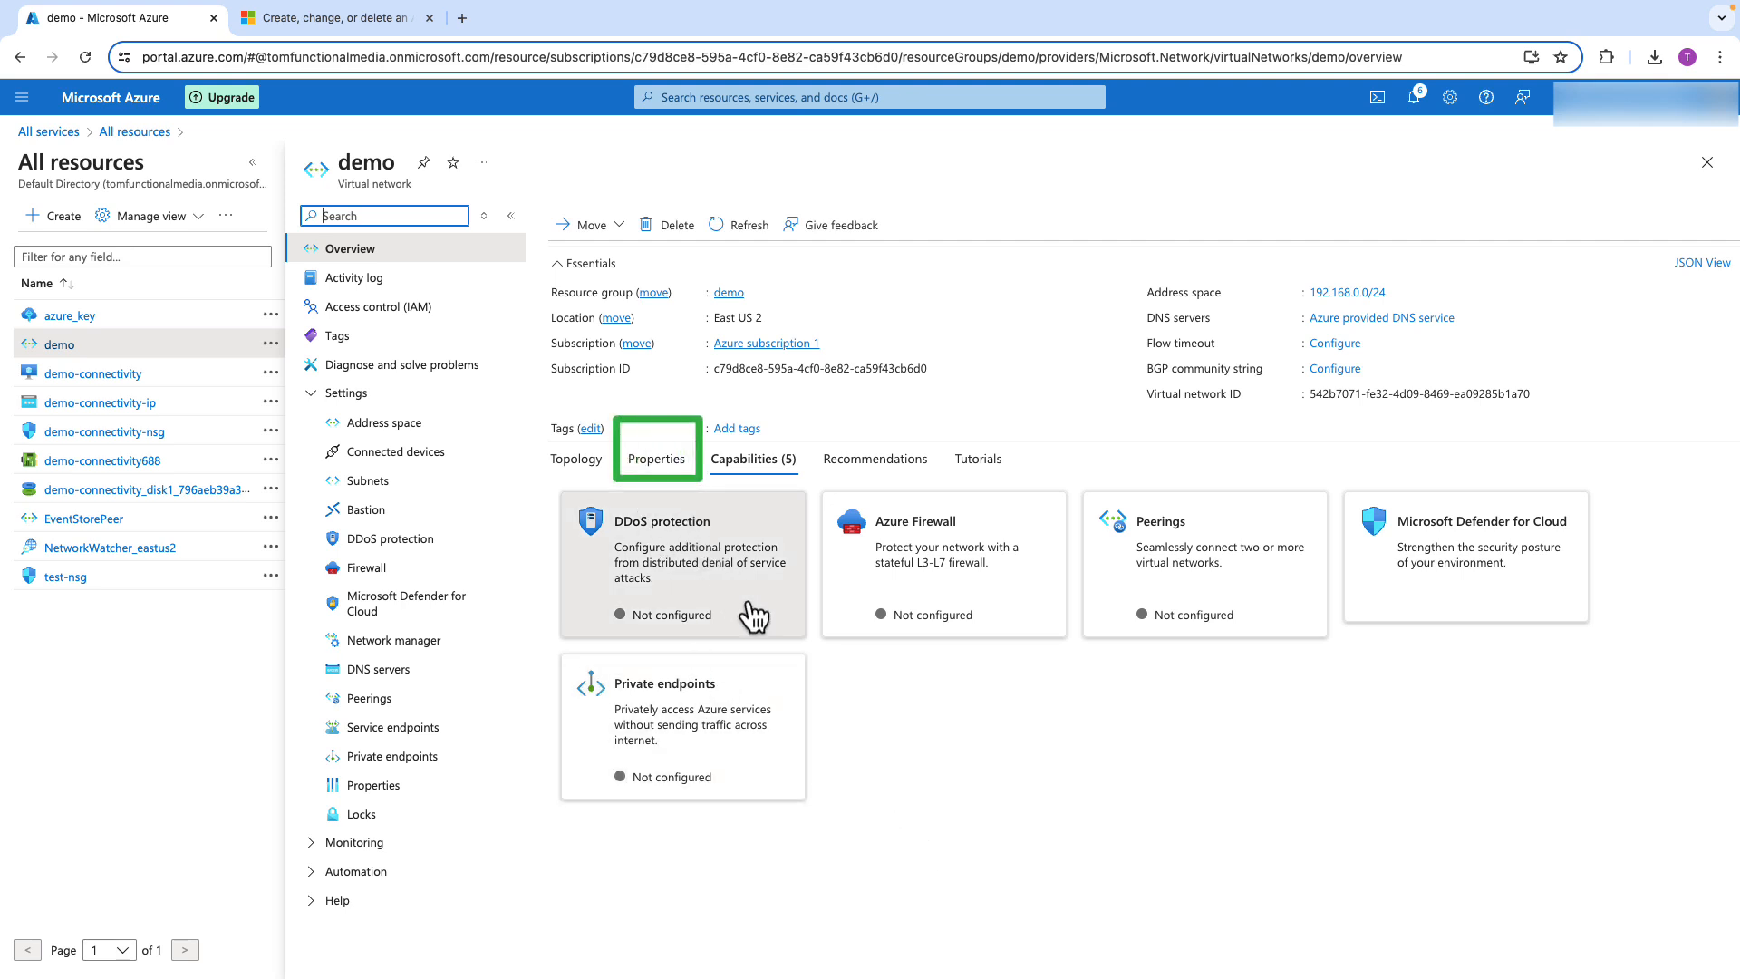
left_click(648, 460)
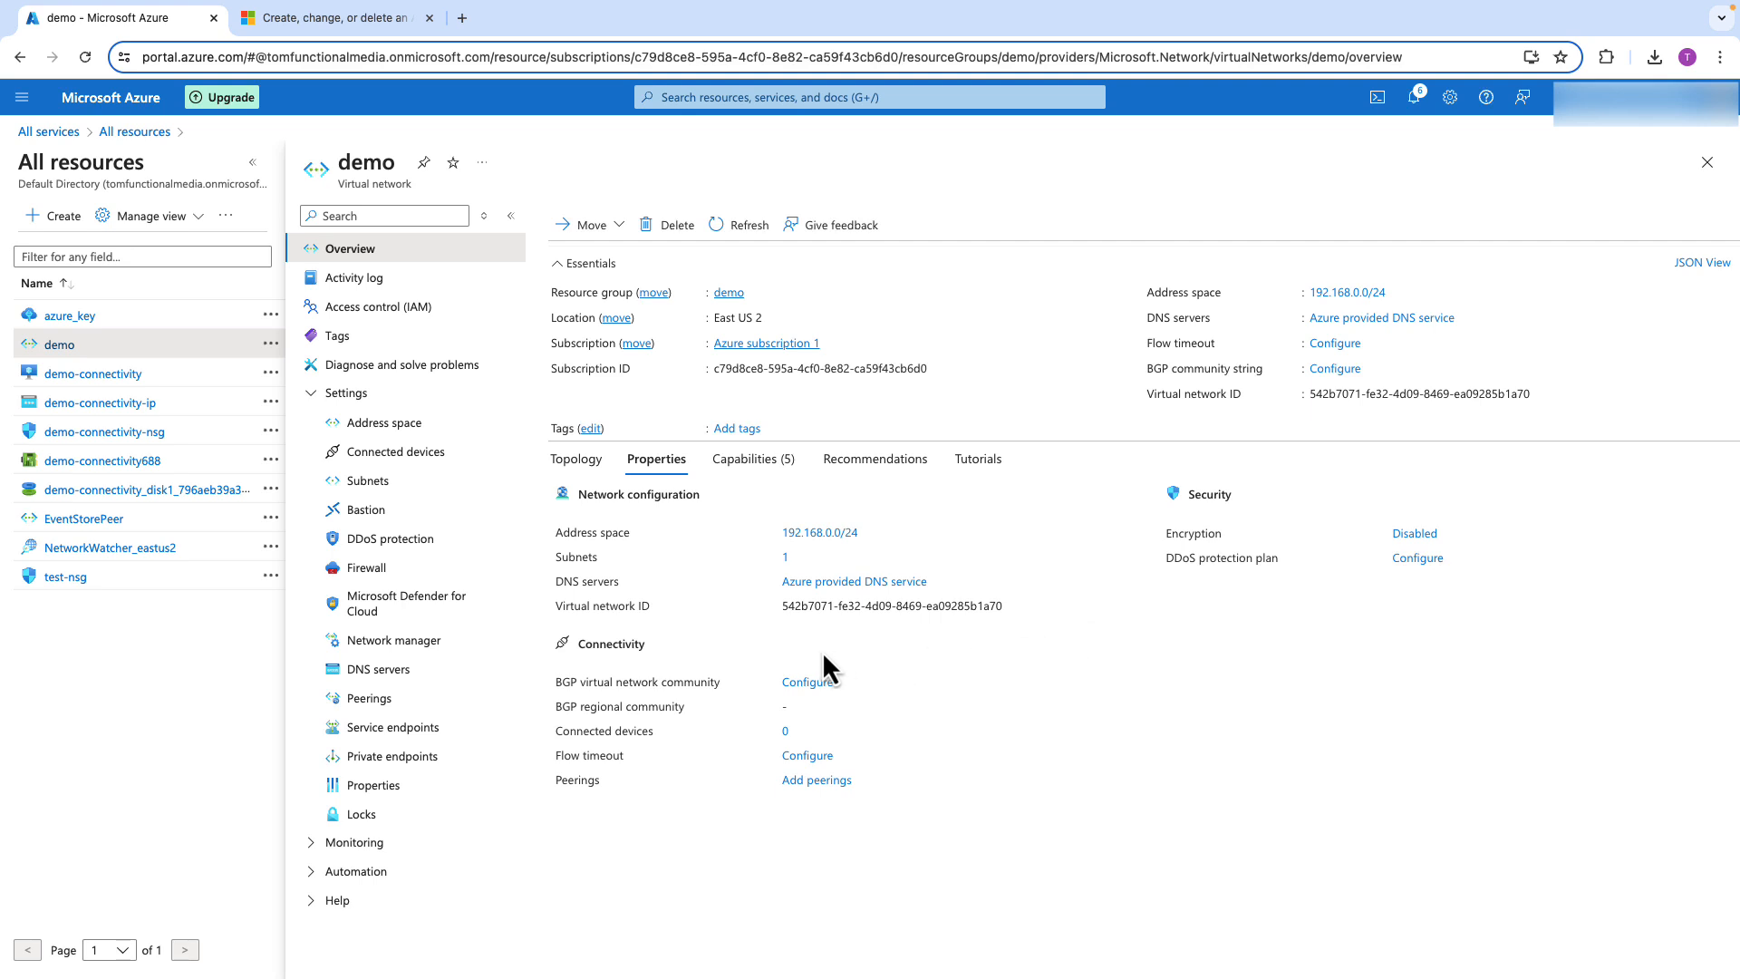
Open the demo virtual network's JSON view and select the full resource ID in its top-level id entry.
left_click_drag(792, 608, 1048, 606)
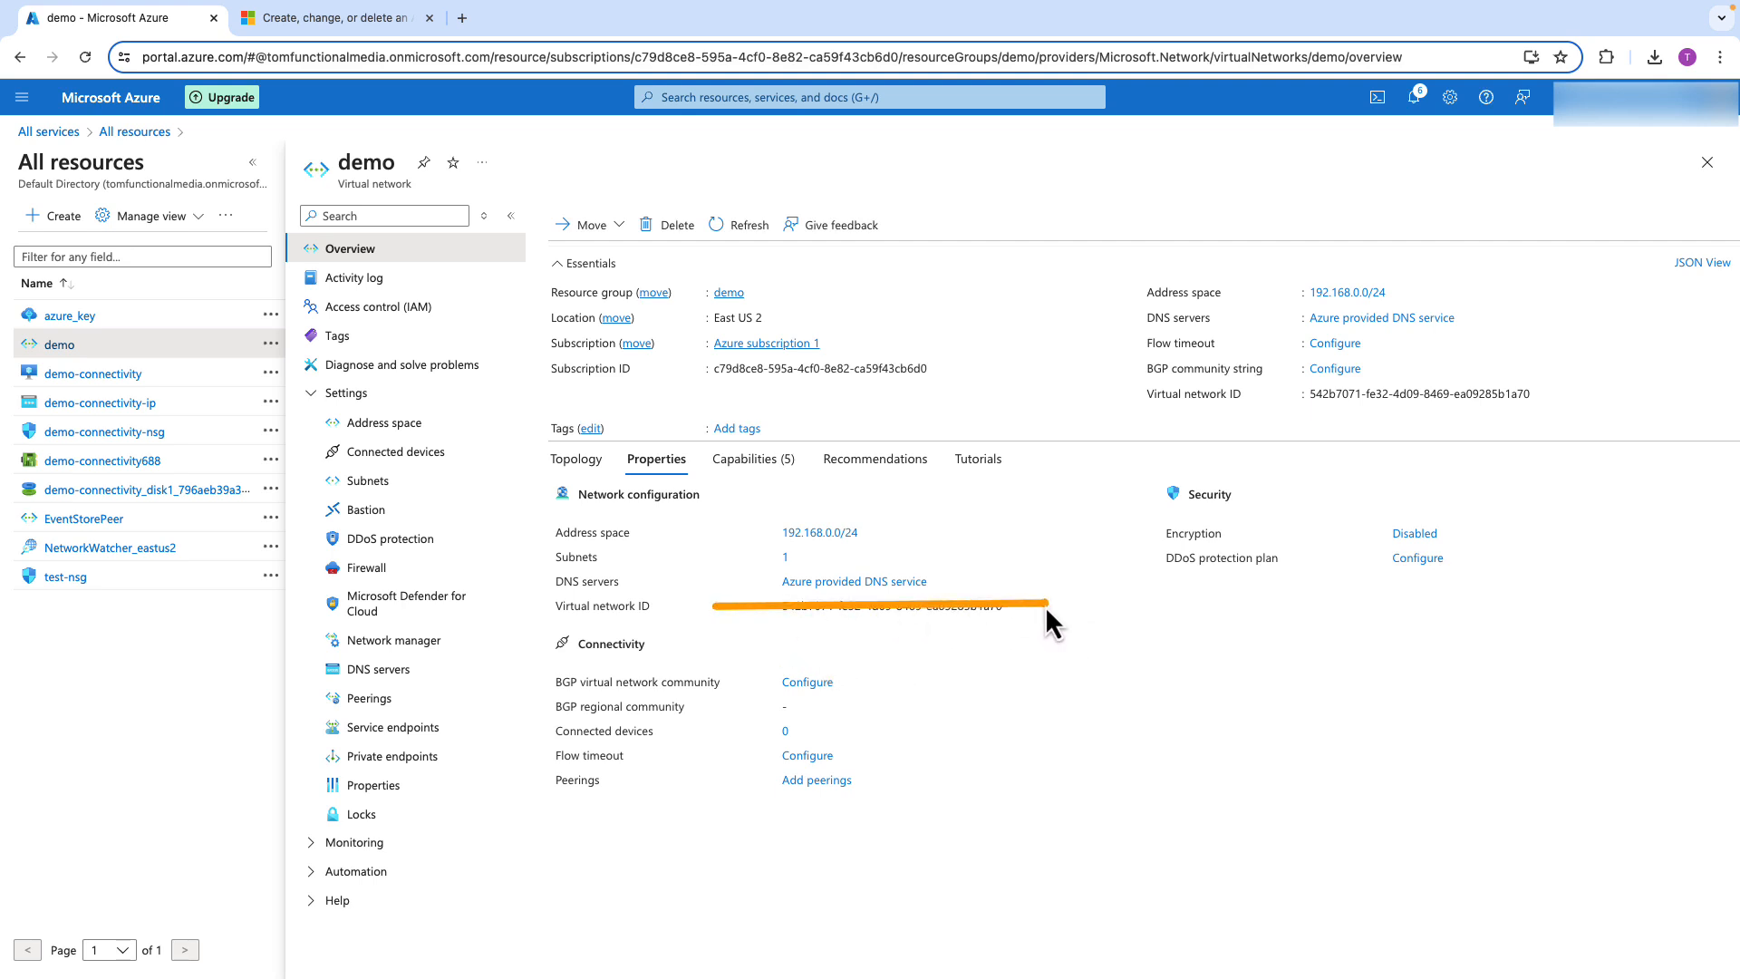
left_click_drag(1111, 399, 1531, 394)
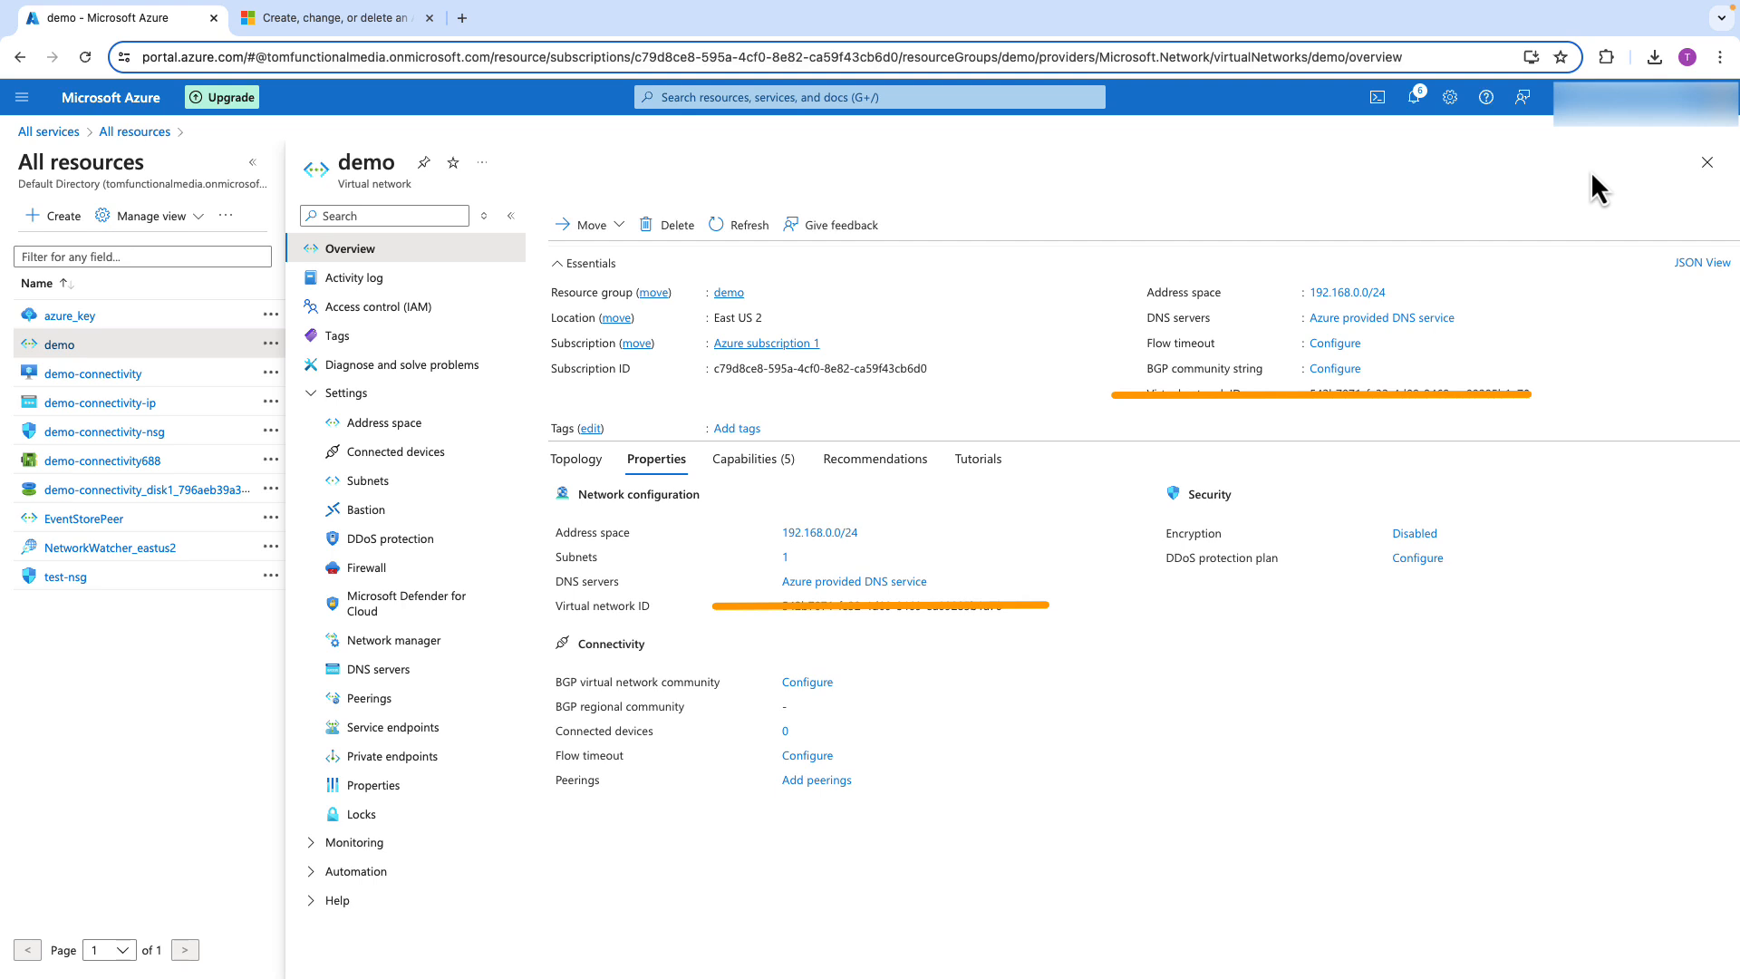
mouse_move(1598, 165)
left_mouse_down()
mouse_move(1628, 221)
mouse_move(1735, 300)
left_mouse_up()
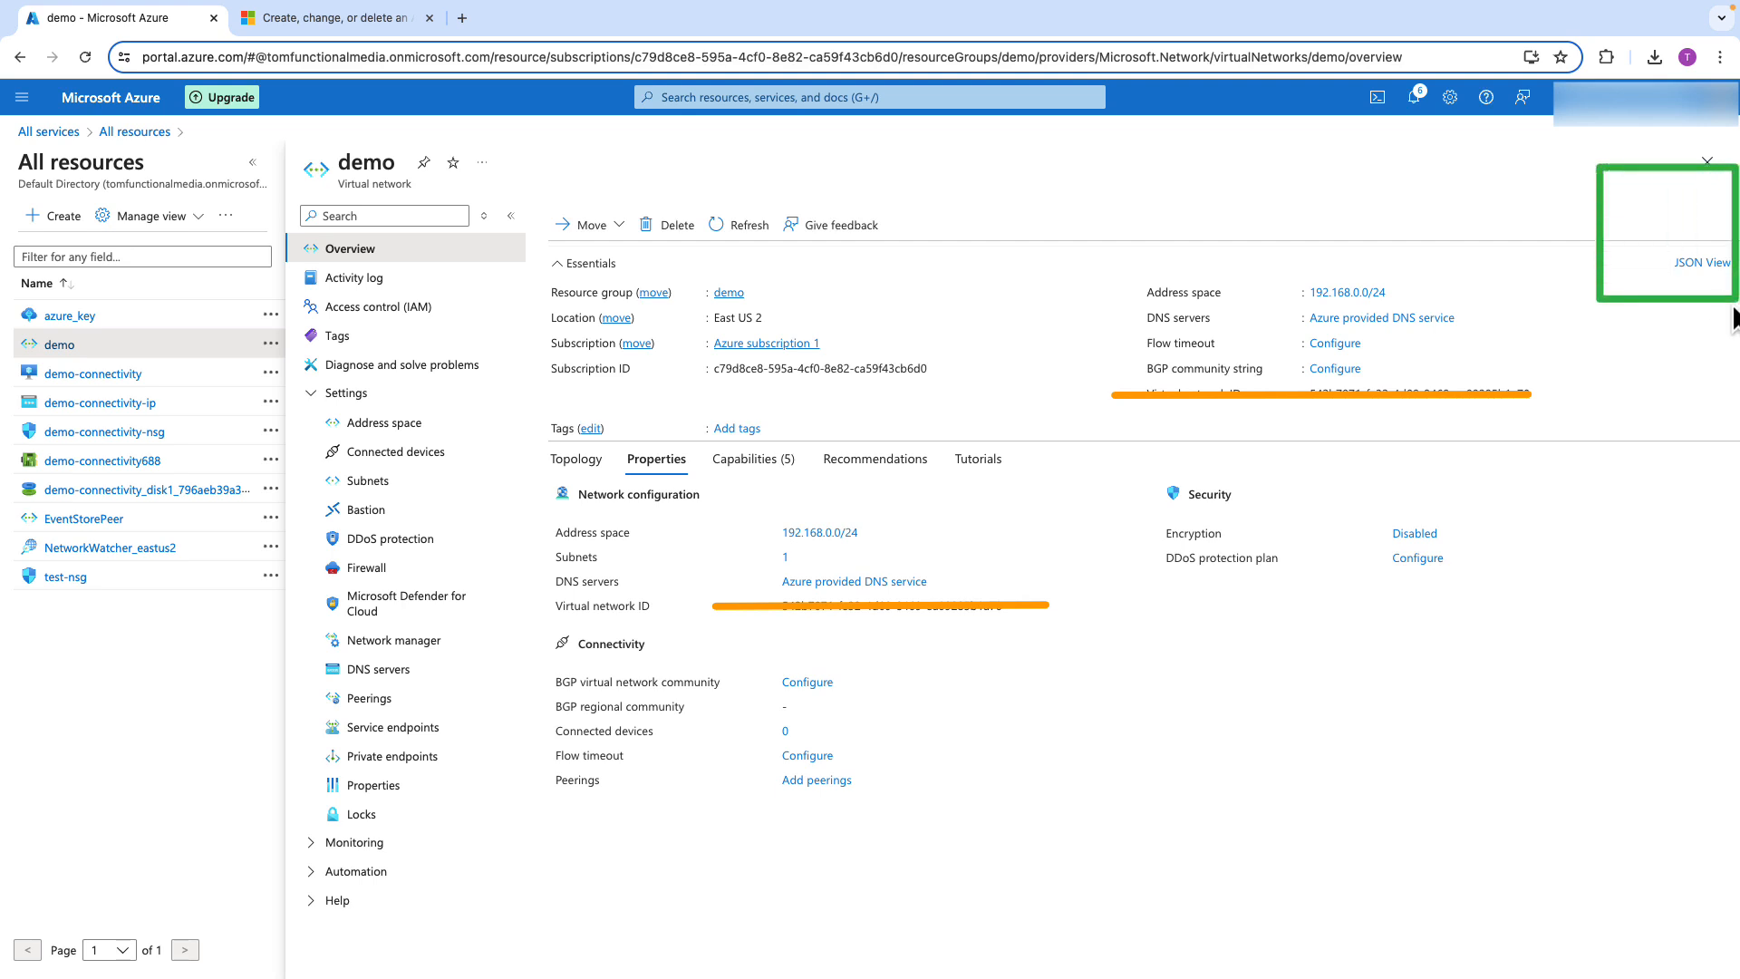
left_click_drag(1645, 471, 1677, 333)
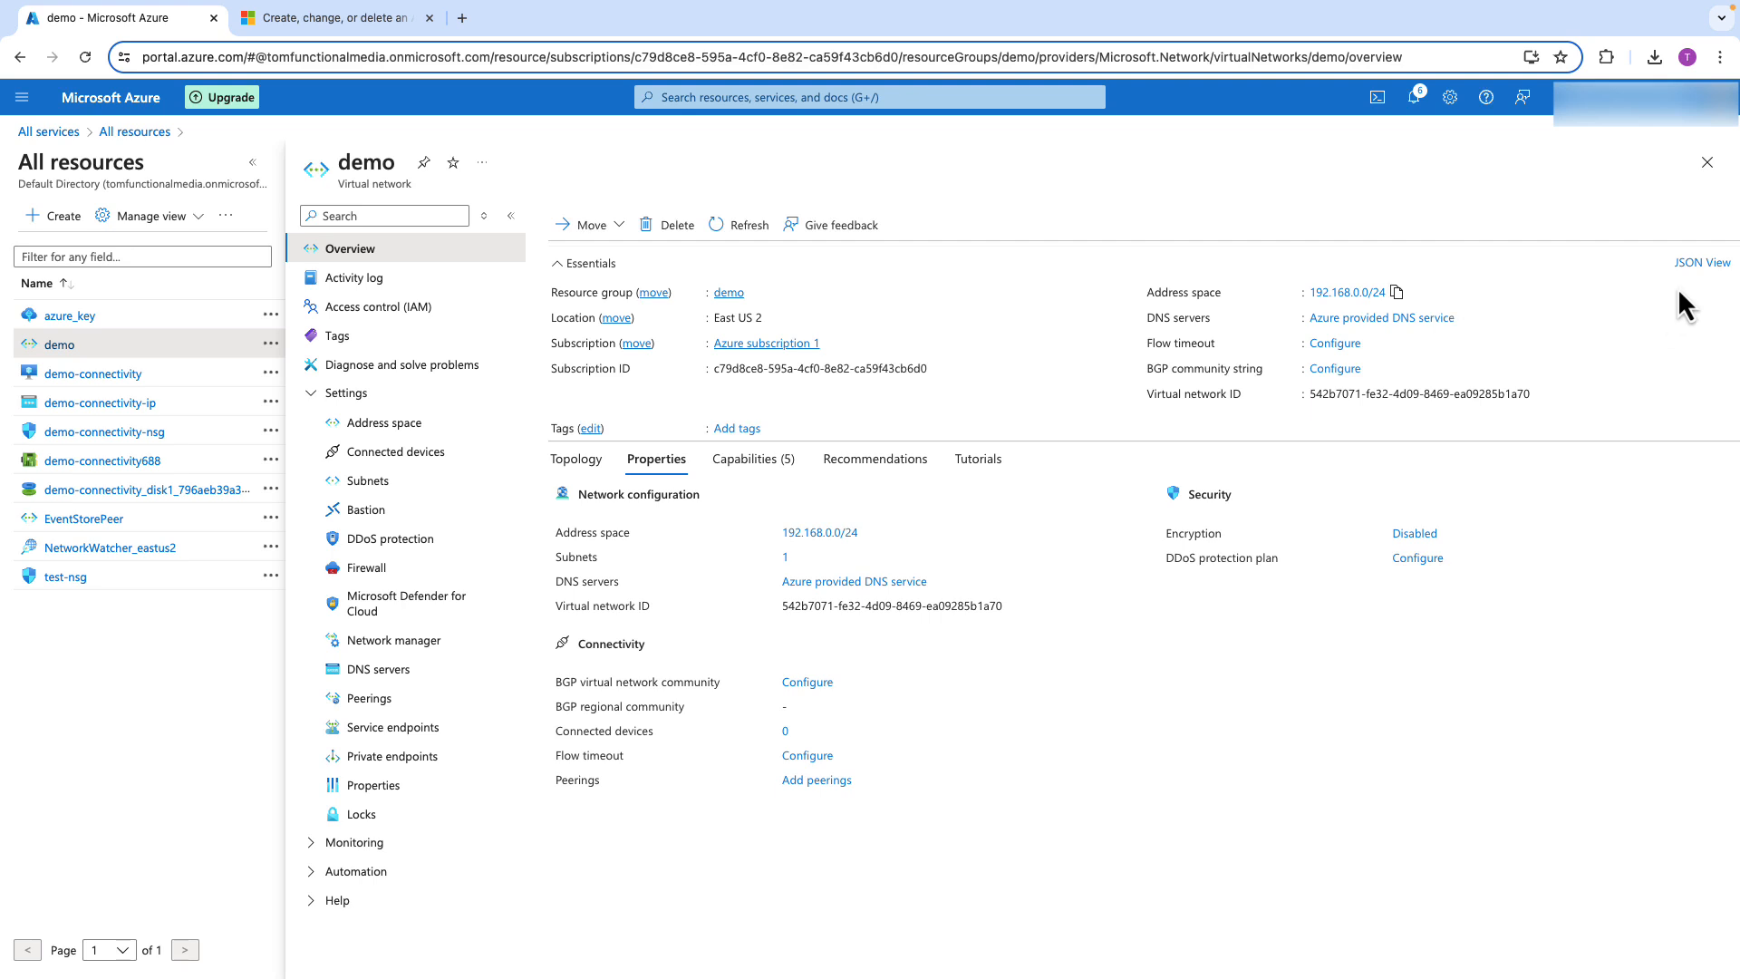
left_click(1704, 268)
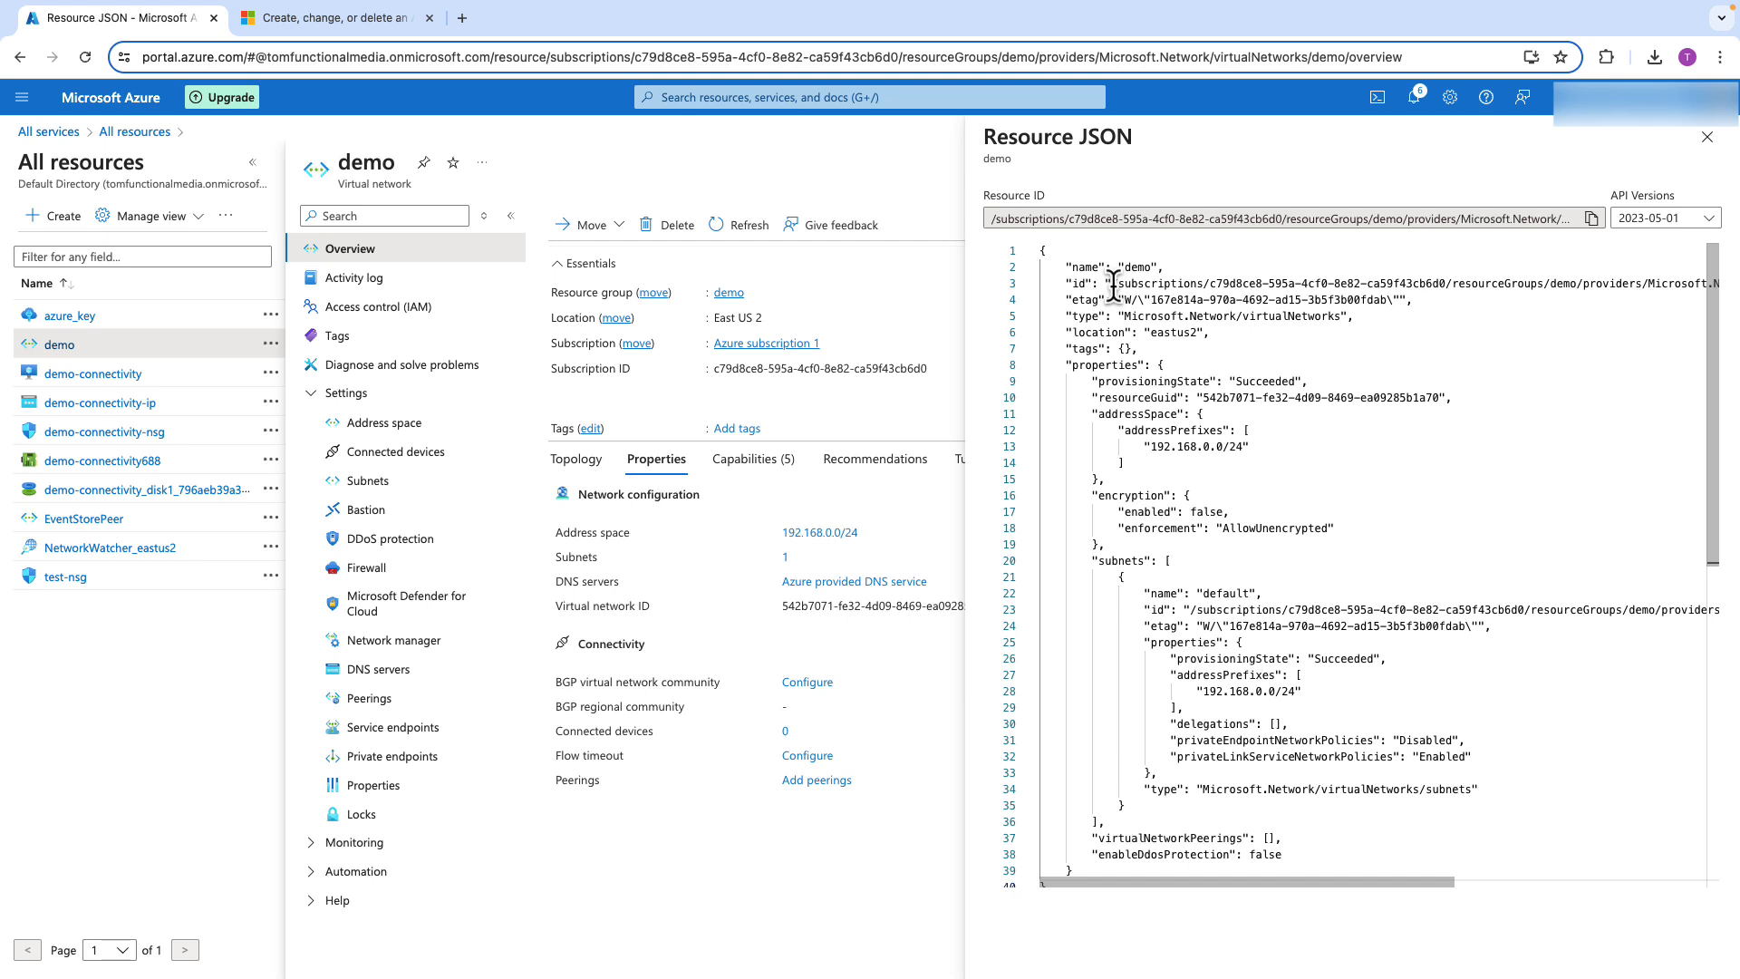
left_click_drag(1113, 285, 1579, 286)
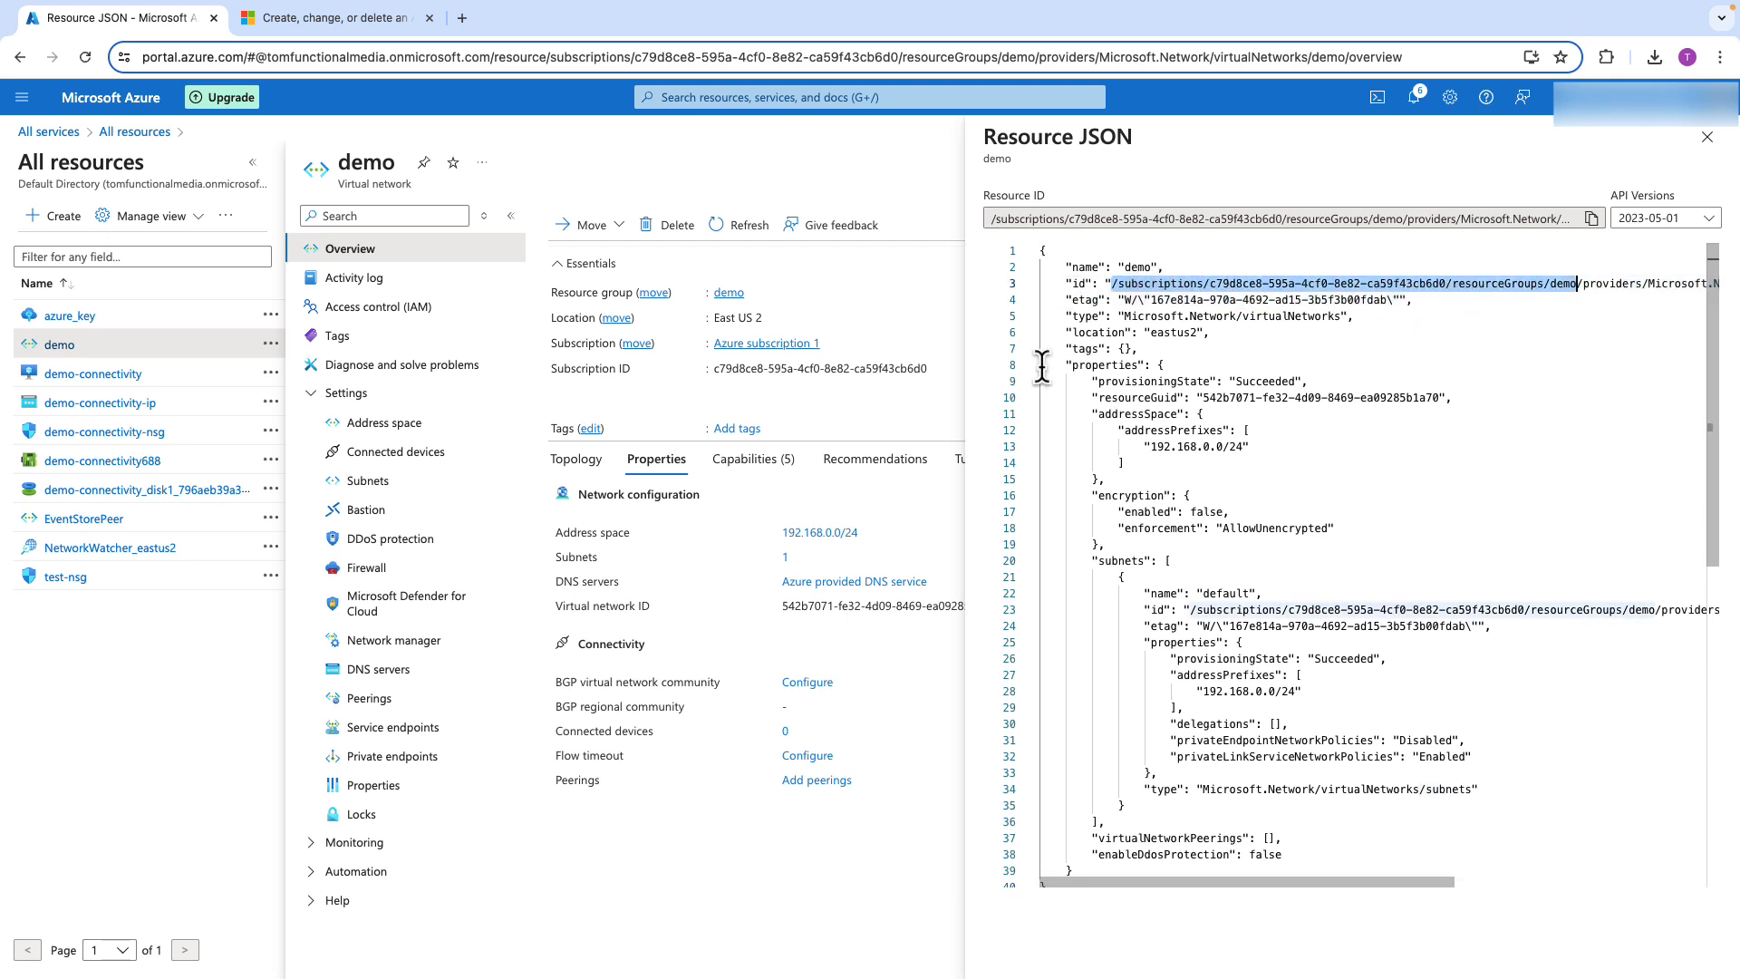
left_click(1222, 284)
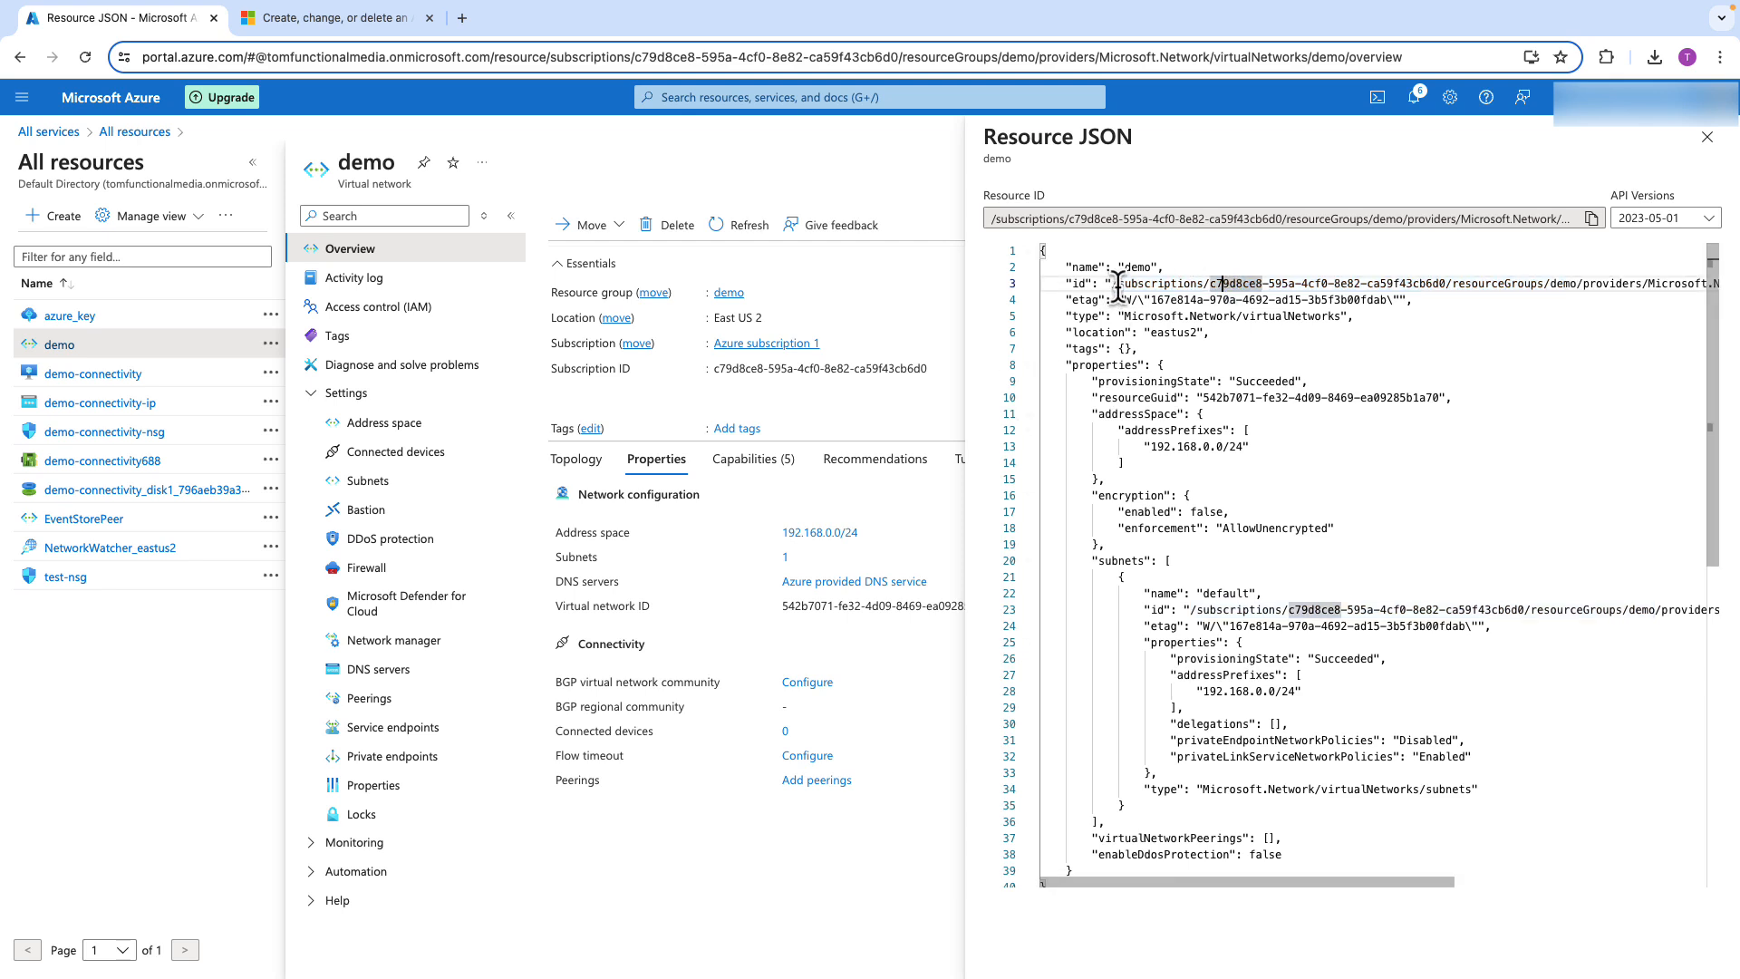
left_click_drag(1113, 285, 1694, 289)
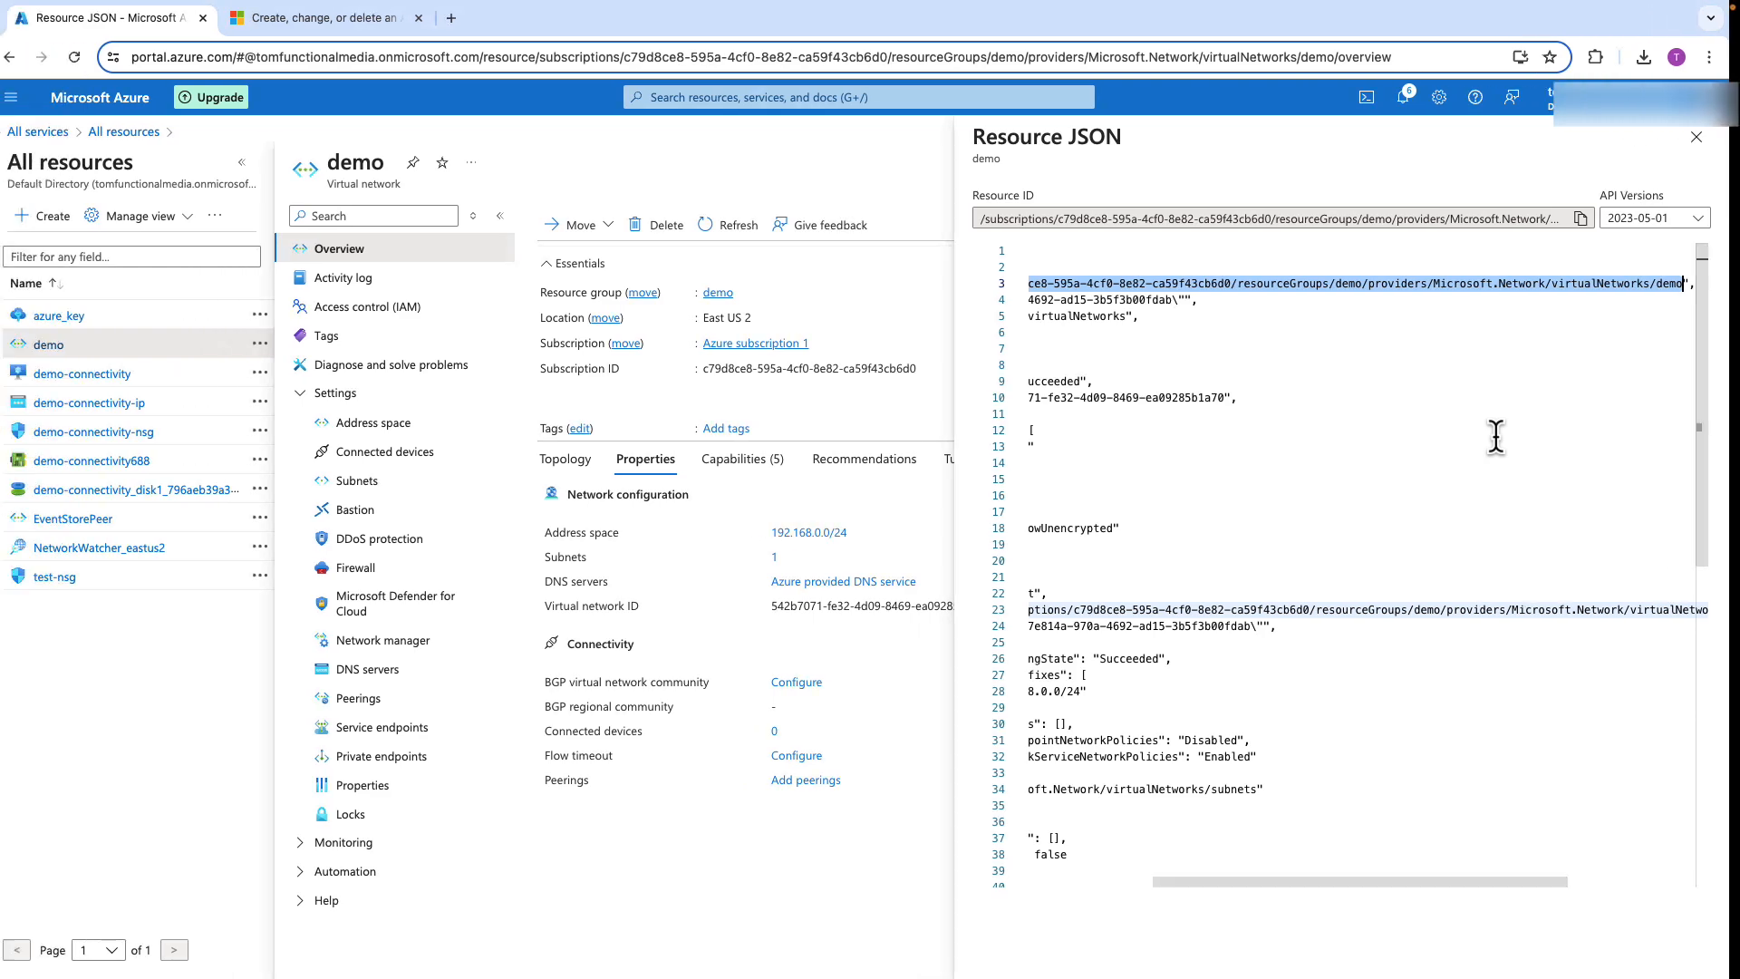
Switch to the Event Store Cloud peering form and paste the copied virtual network resource ID as the Peer Network ID.
key("ctrl+Left")
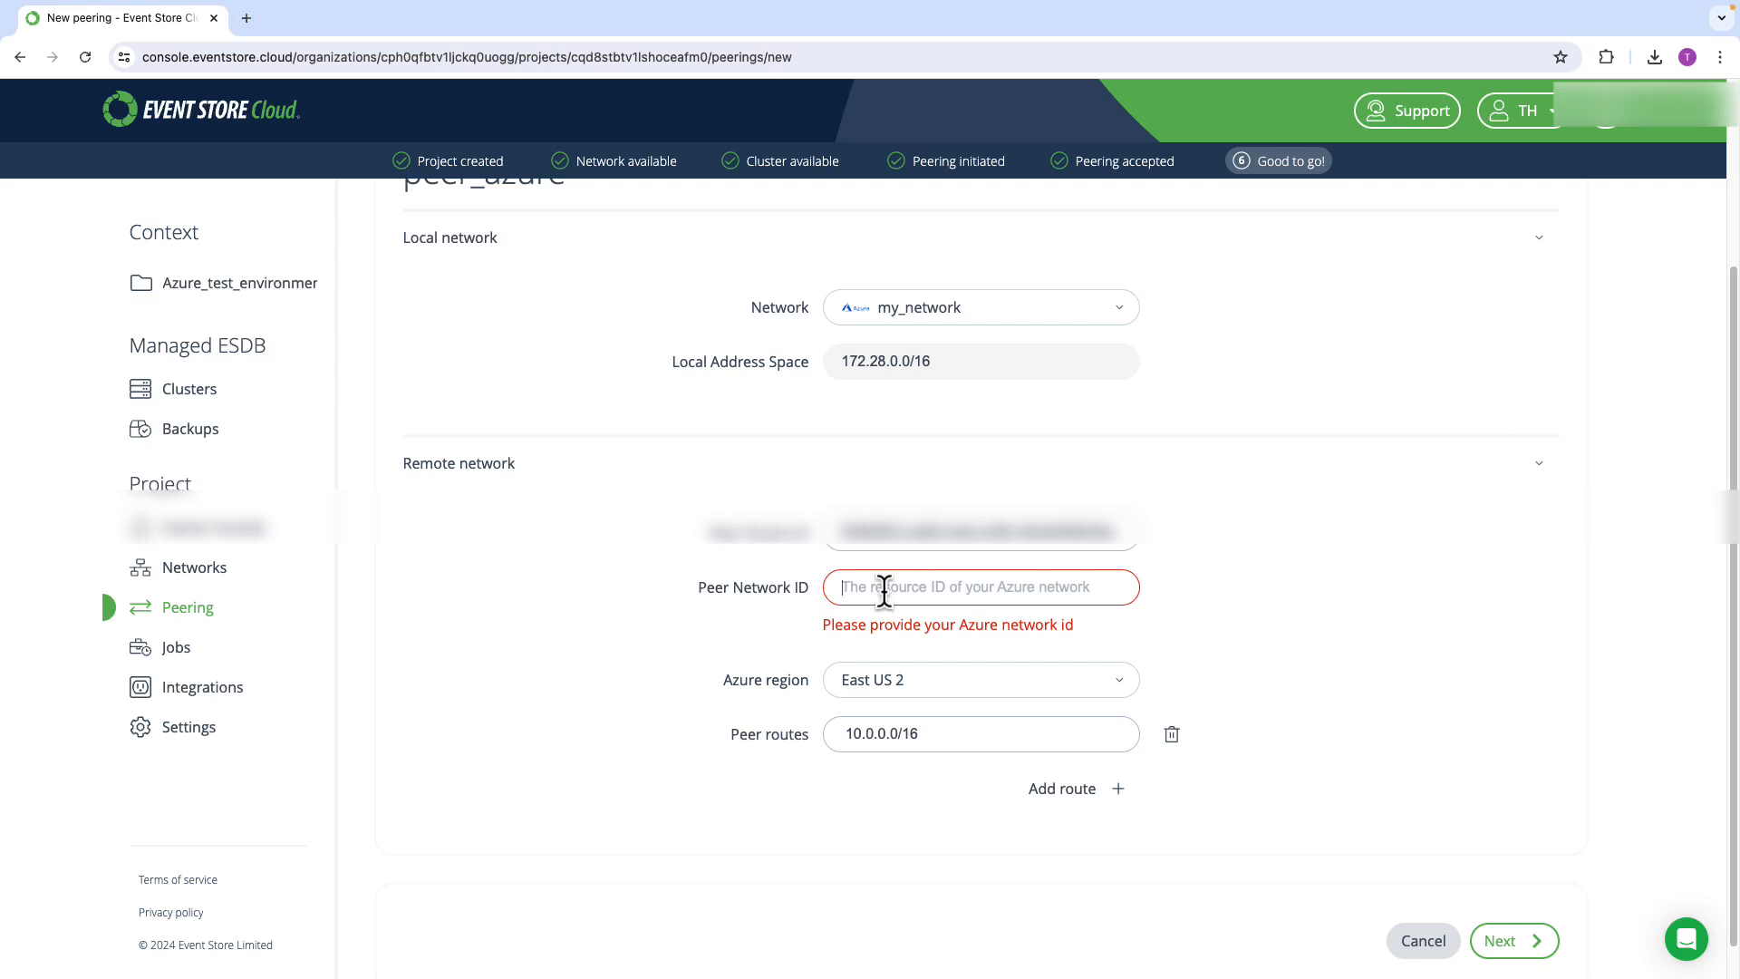
key("super+v")
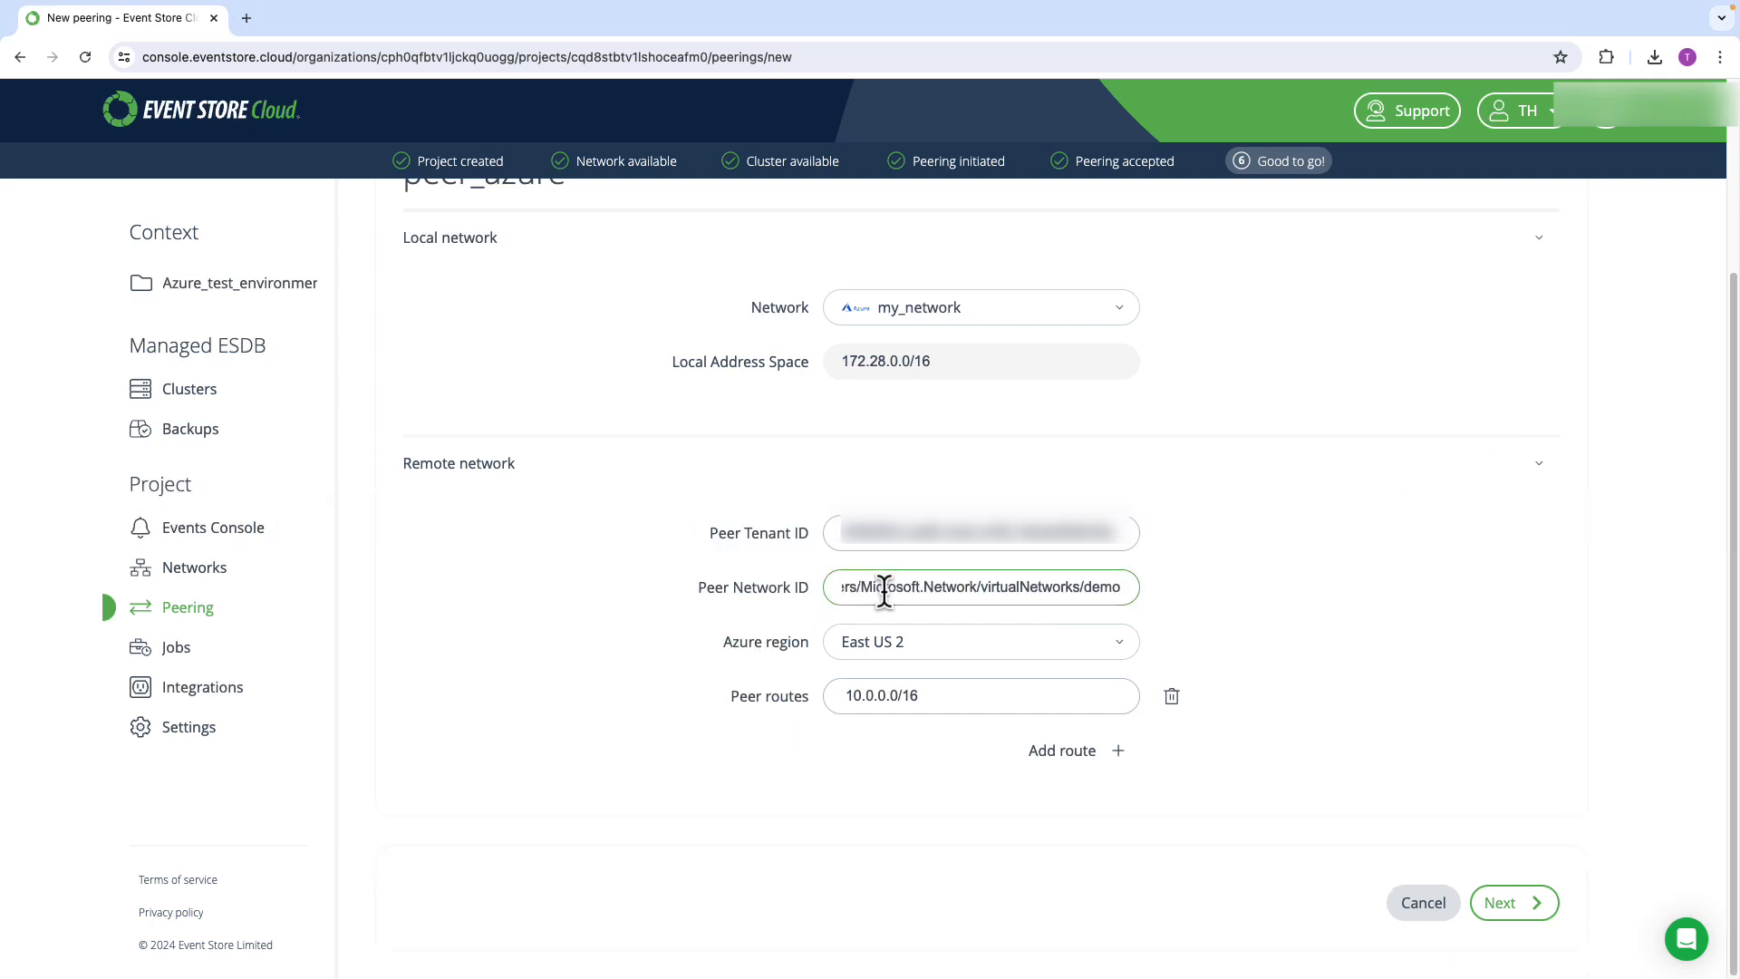
Replace the peer route with the demo network's address space 192.168.0.0/24 and continue to the peering instructions.
left_click(933, 696)
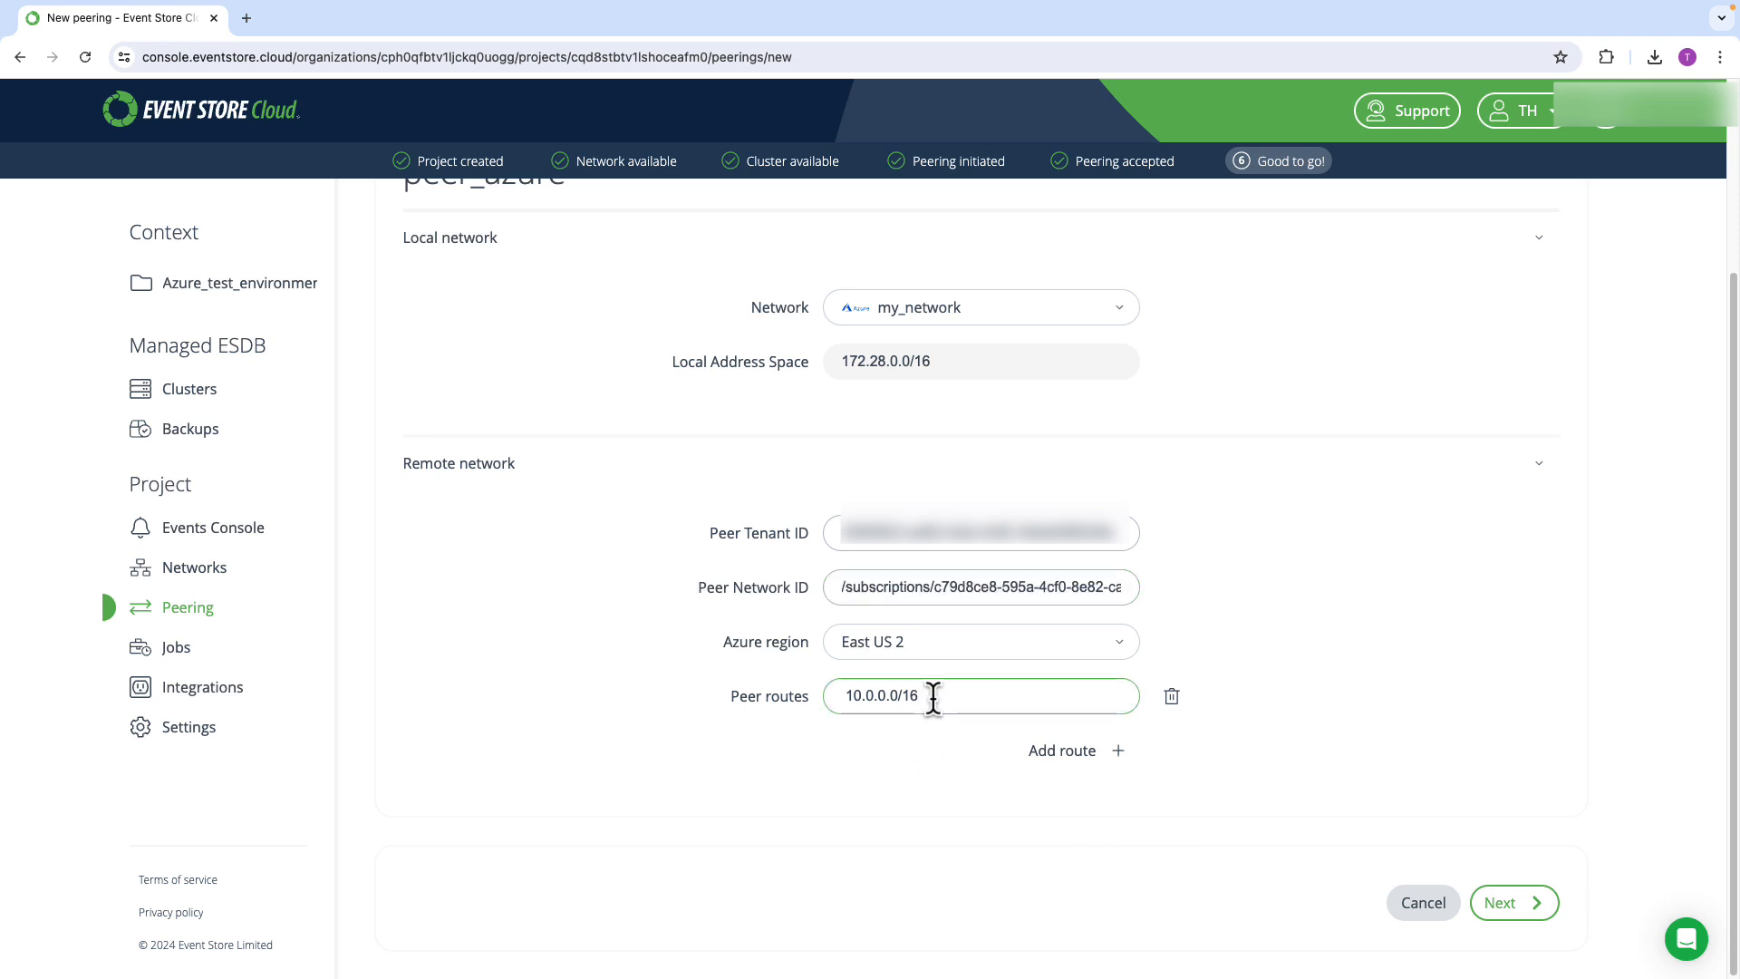
key("BackSpace")
key("BackSpace")
key("BackSpace")
key("BackSpace")
key("BackSpace")
key("BackSpace")
key("BackSpace")
key("BackSpace")
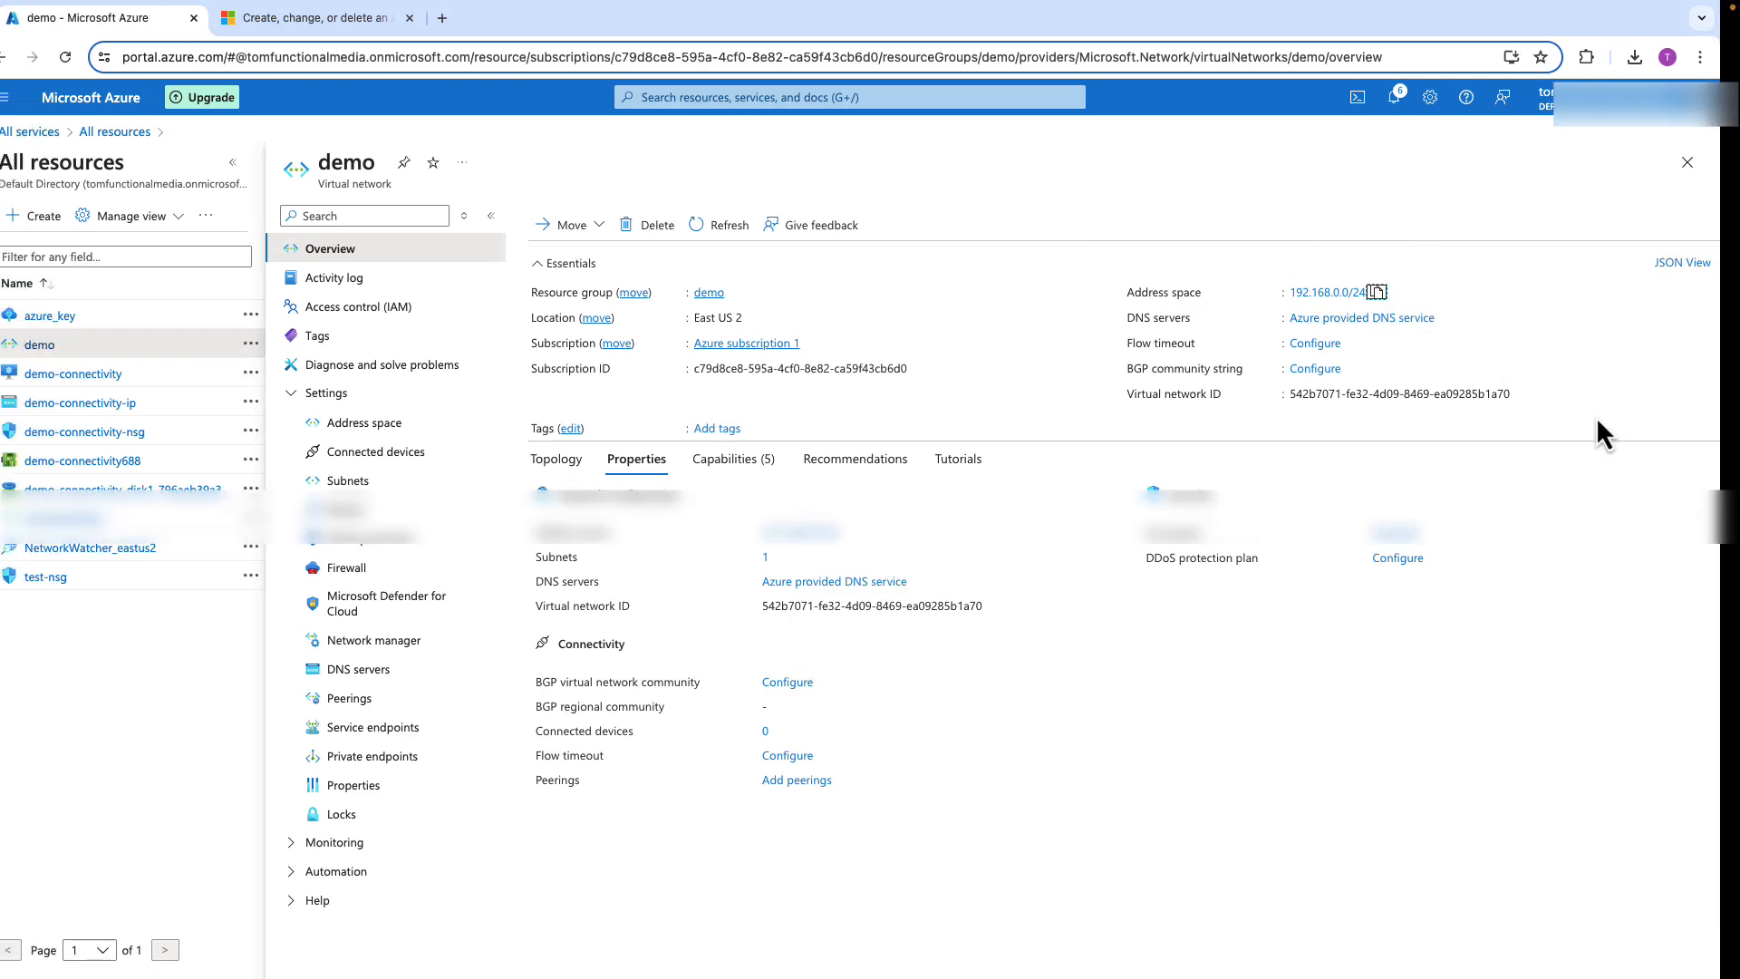
key("ctrl+Left")
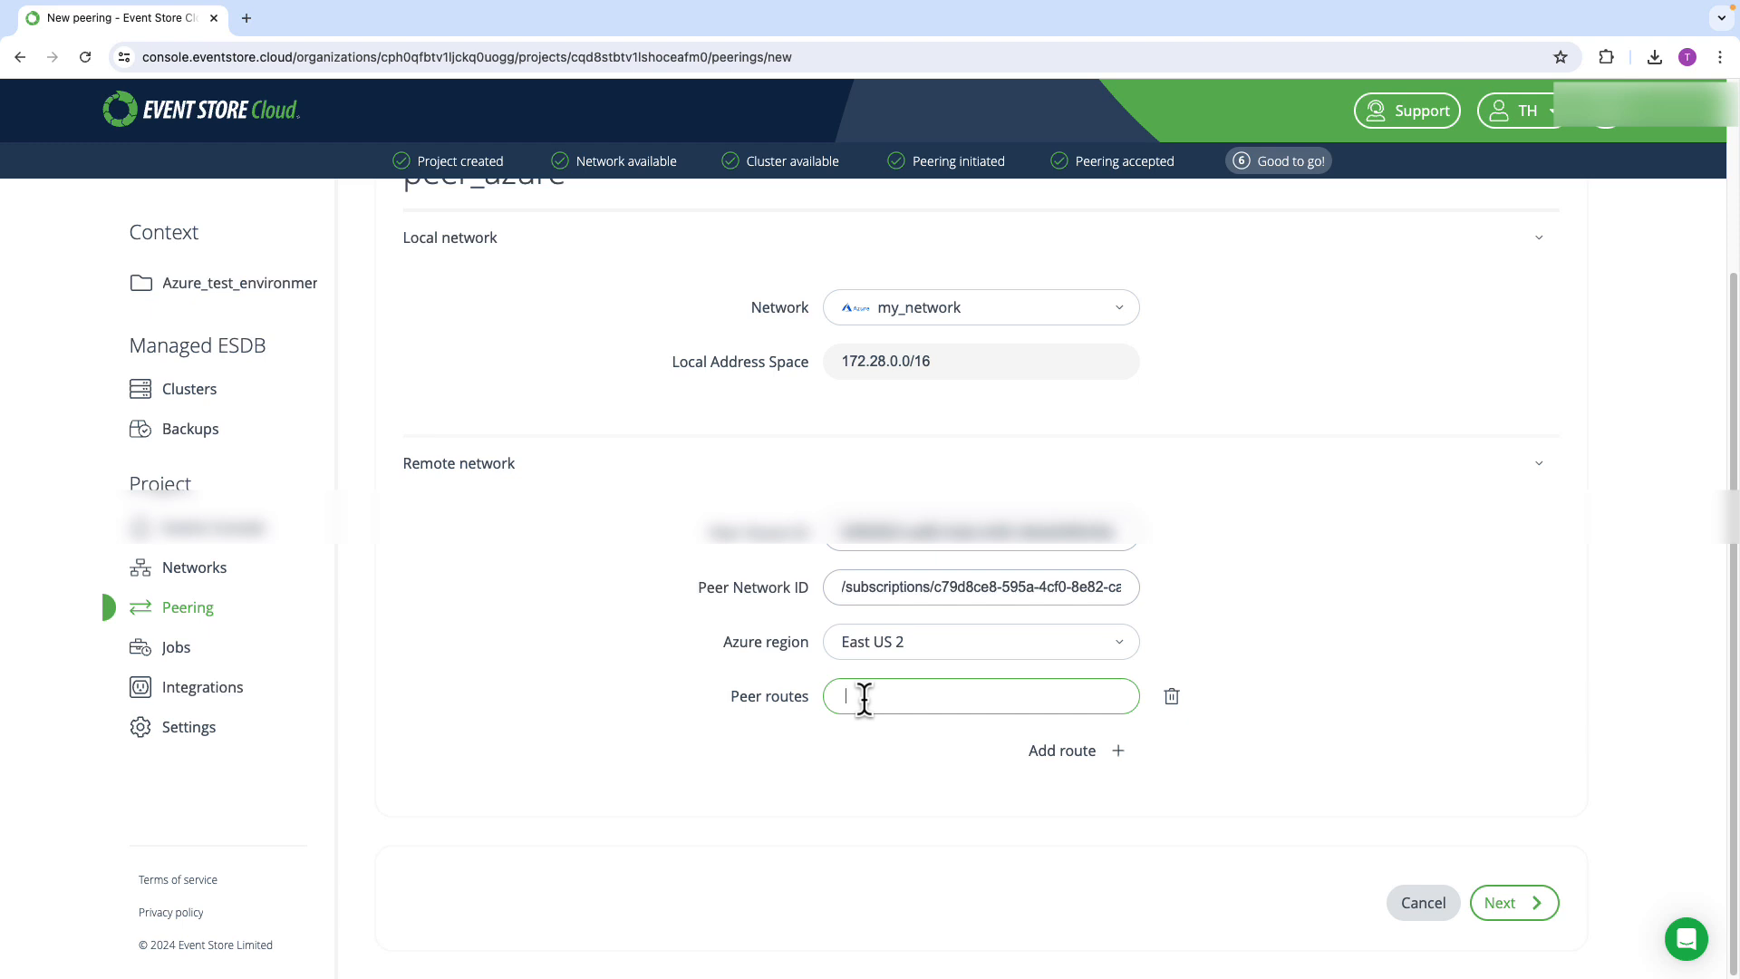
type("192.168.0.0/24")
left_click(1507, 904)
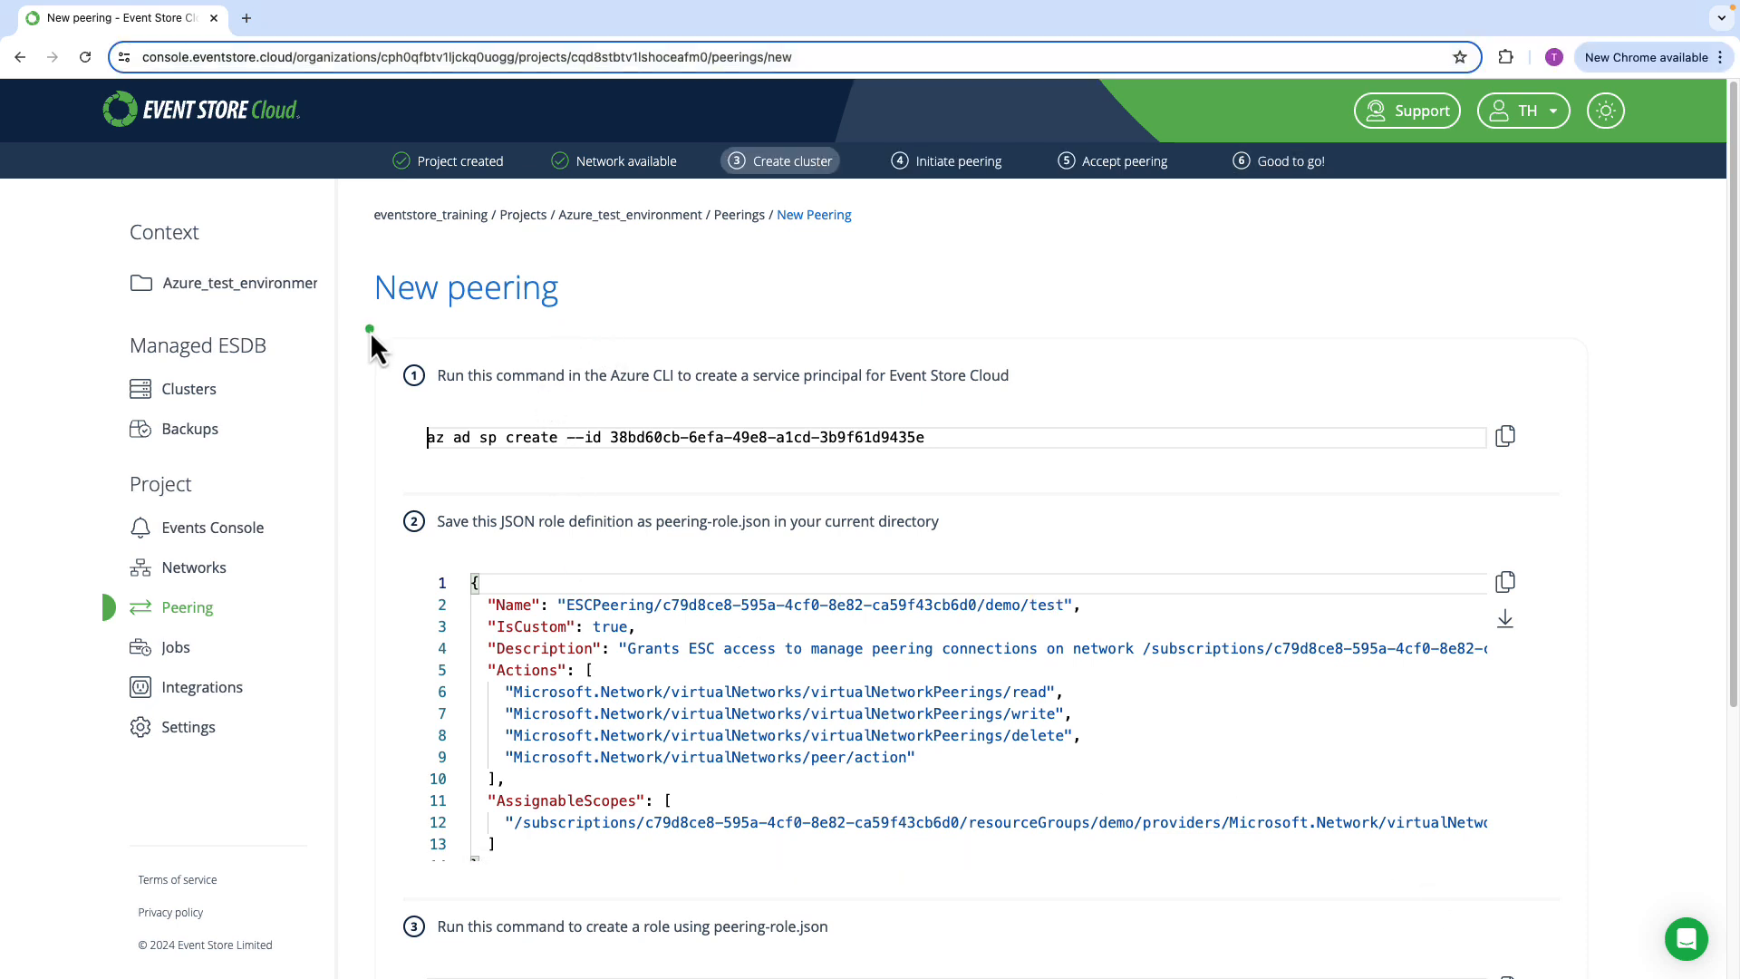
In the Azure portal's Cloud Shell, enter the service principal command az ad sp create --id 38bd60cb-6efa-49e8-a1cd-3b9f61d9435e.
left_click_drag(370, 329, 1269, 477)
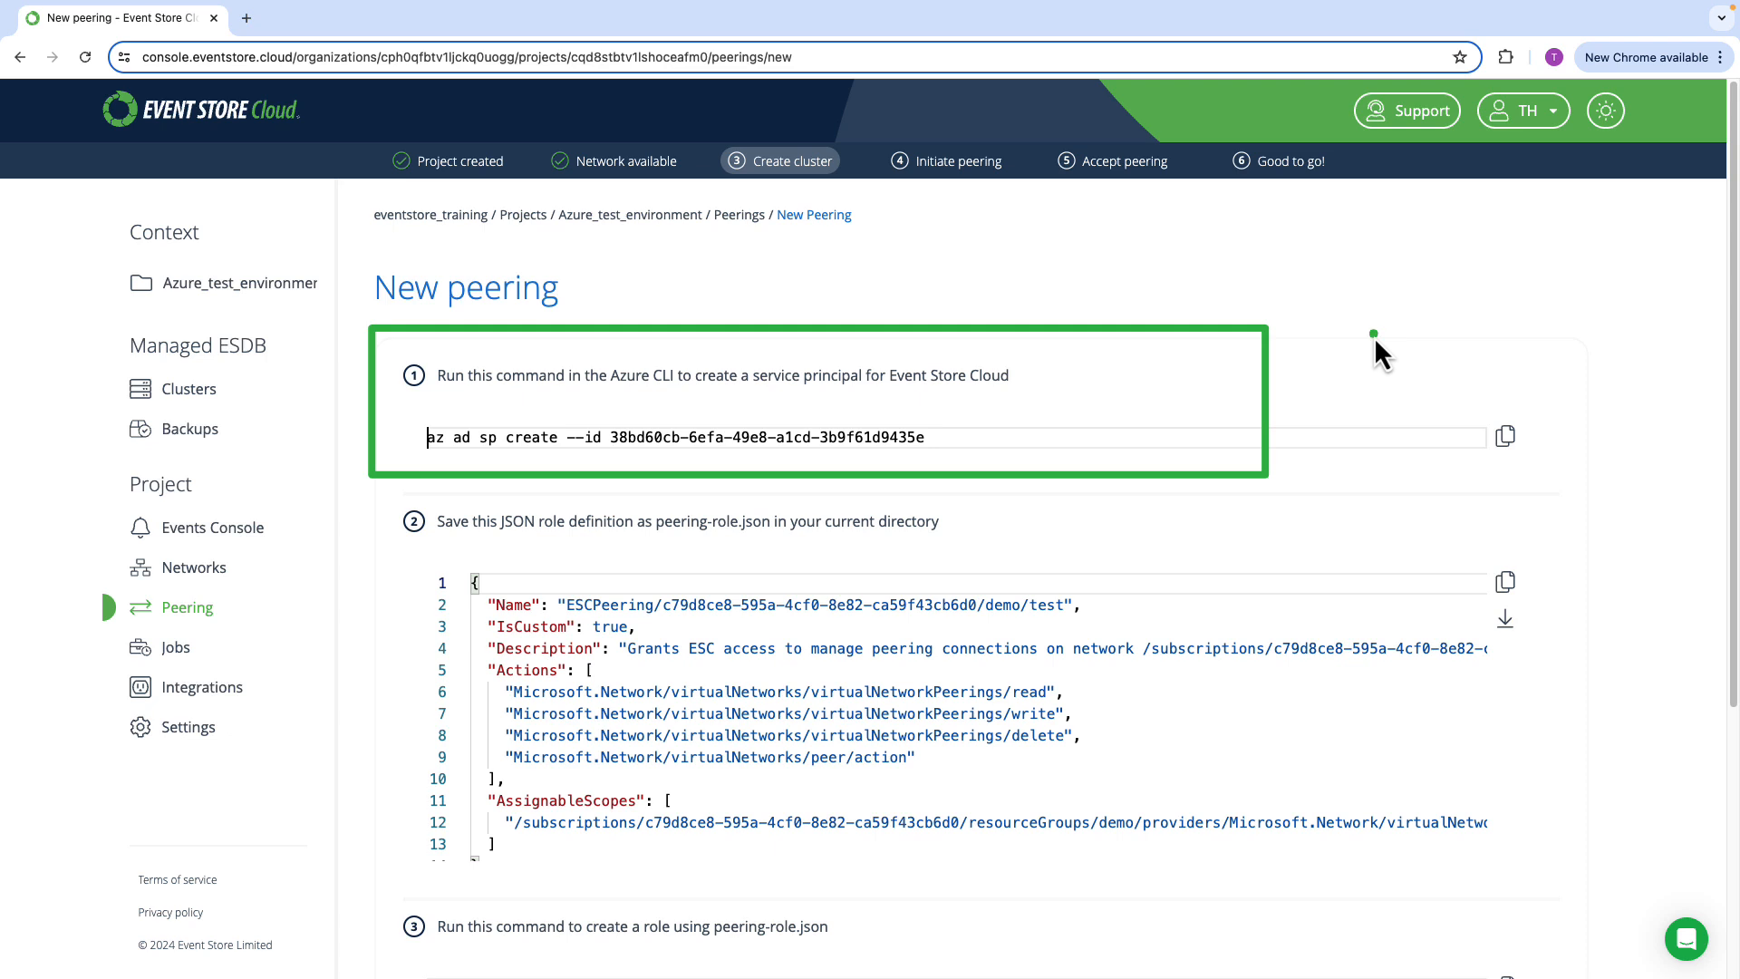
mouse_move(1374, 335)
left_mouse_down()
mouse_move(1292, 375)
mouse_move(984, 426)
left_mouse_up()
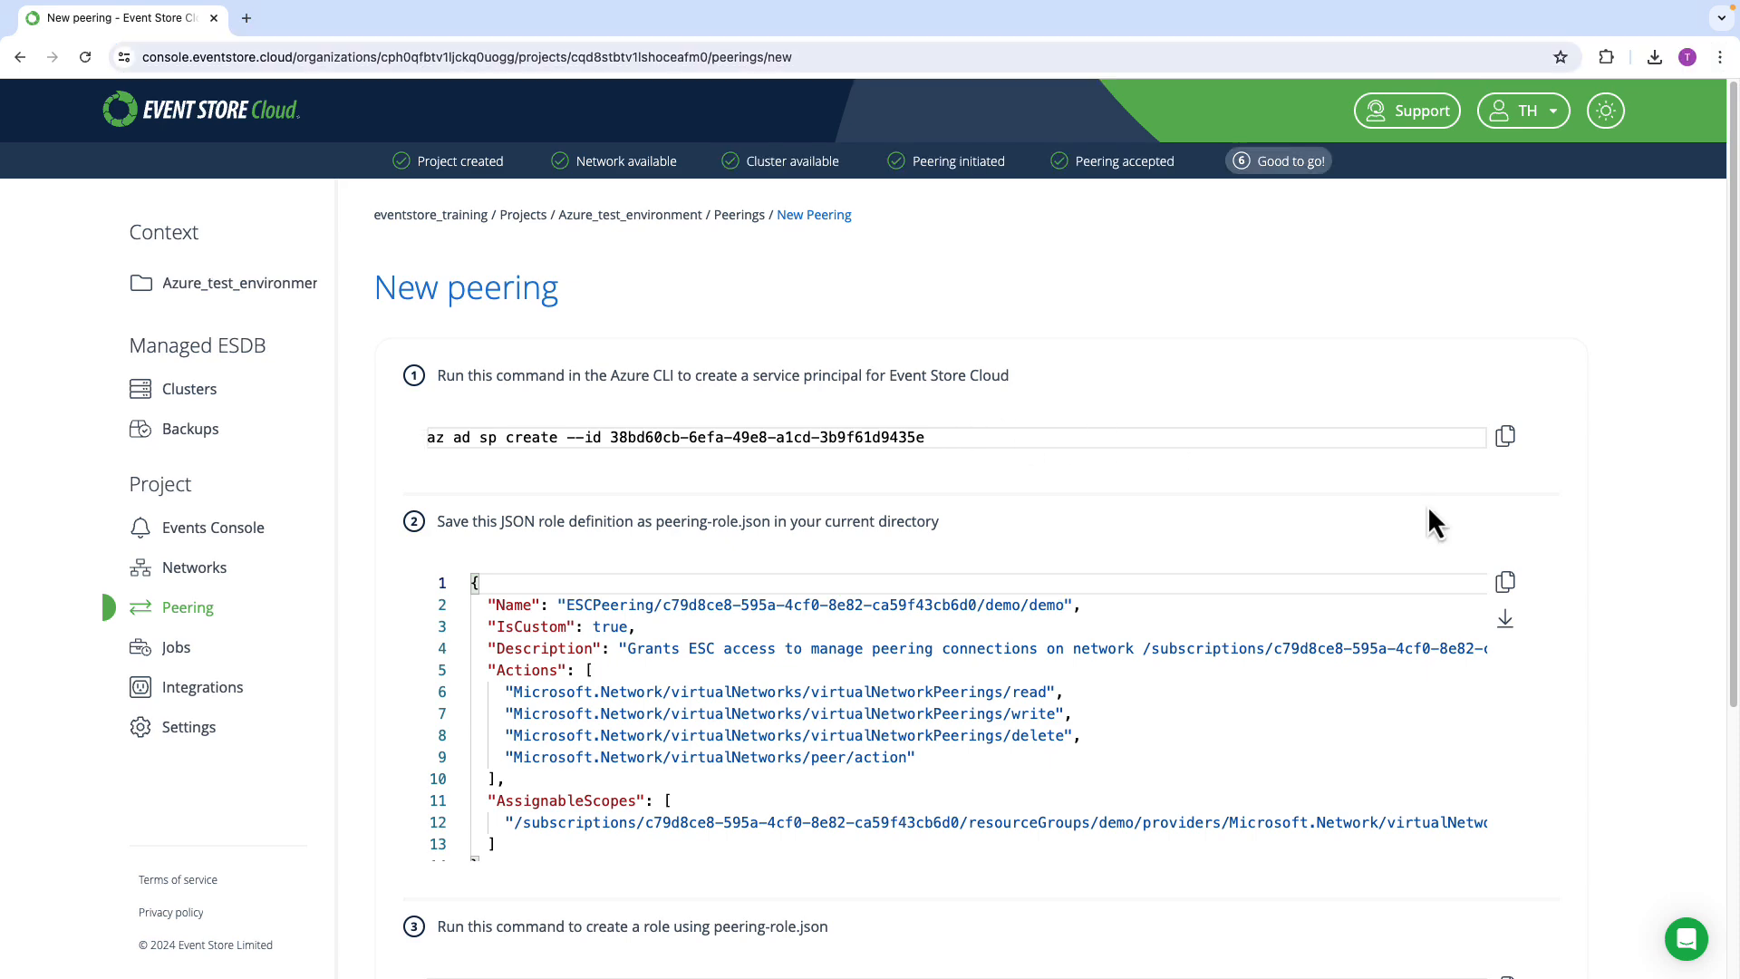
key("ctrl+Right")
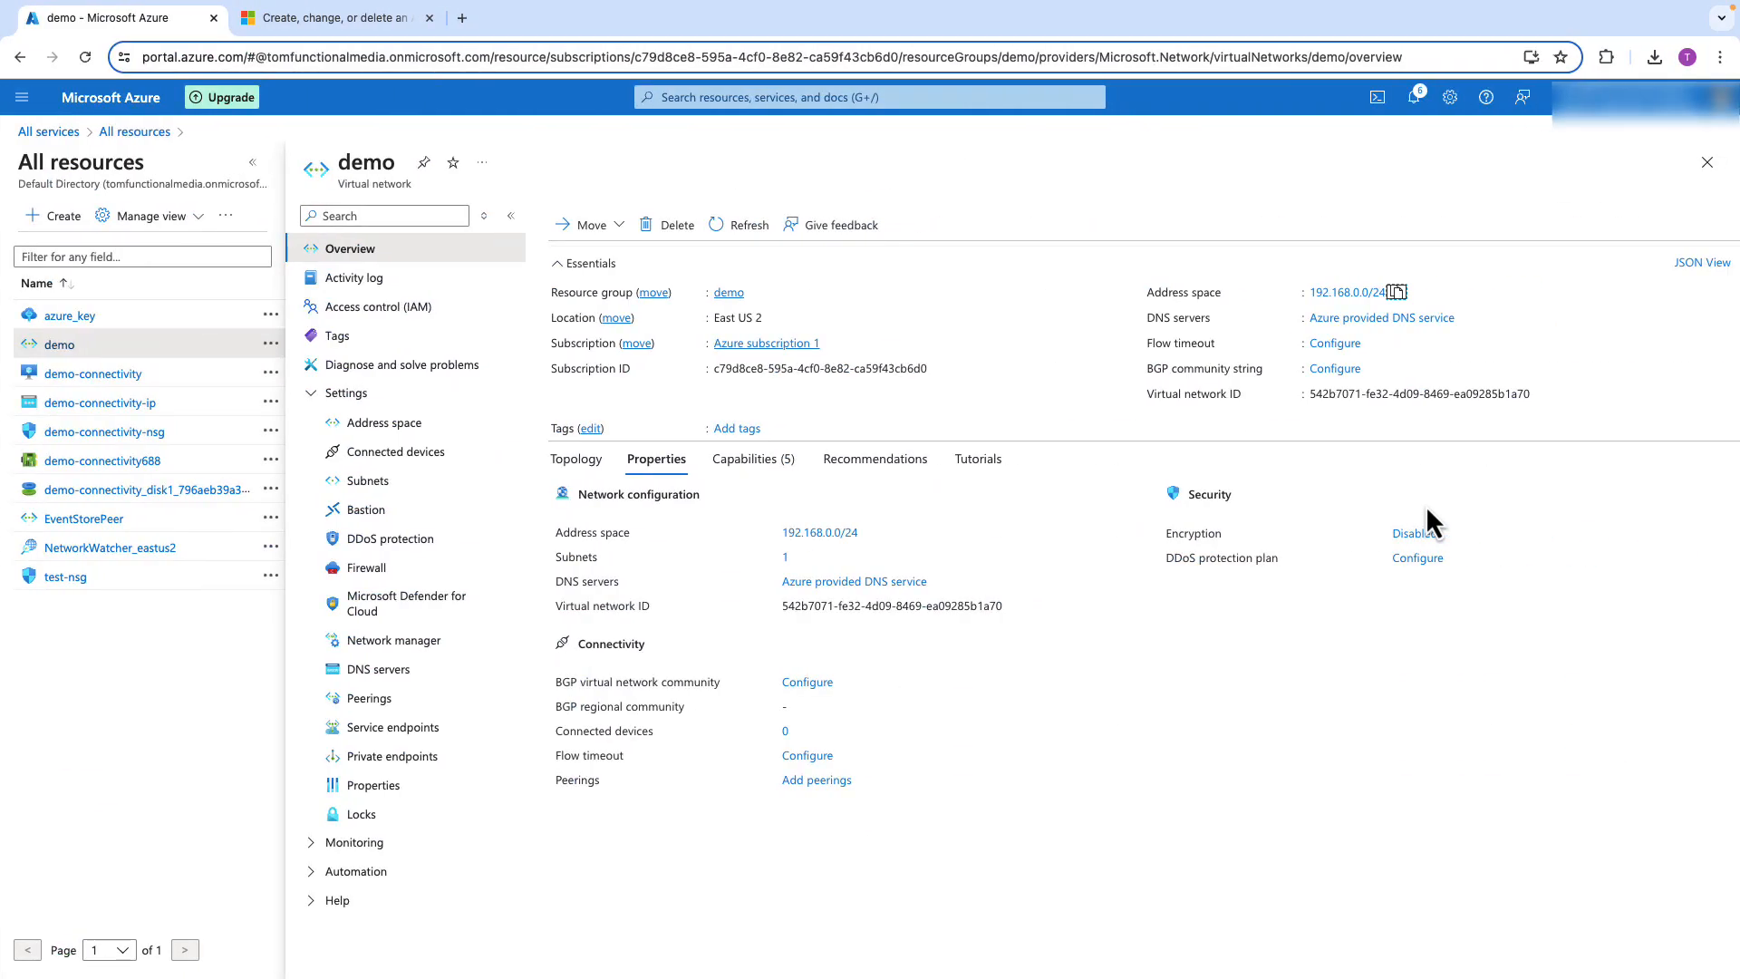
left_click(1378, 97)
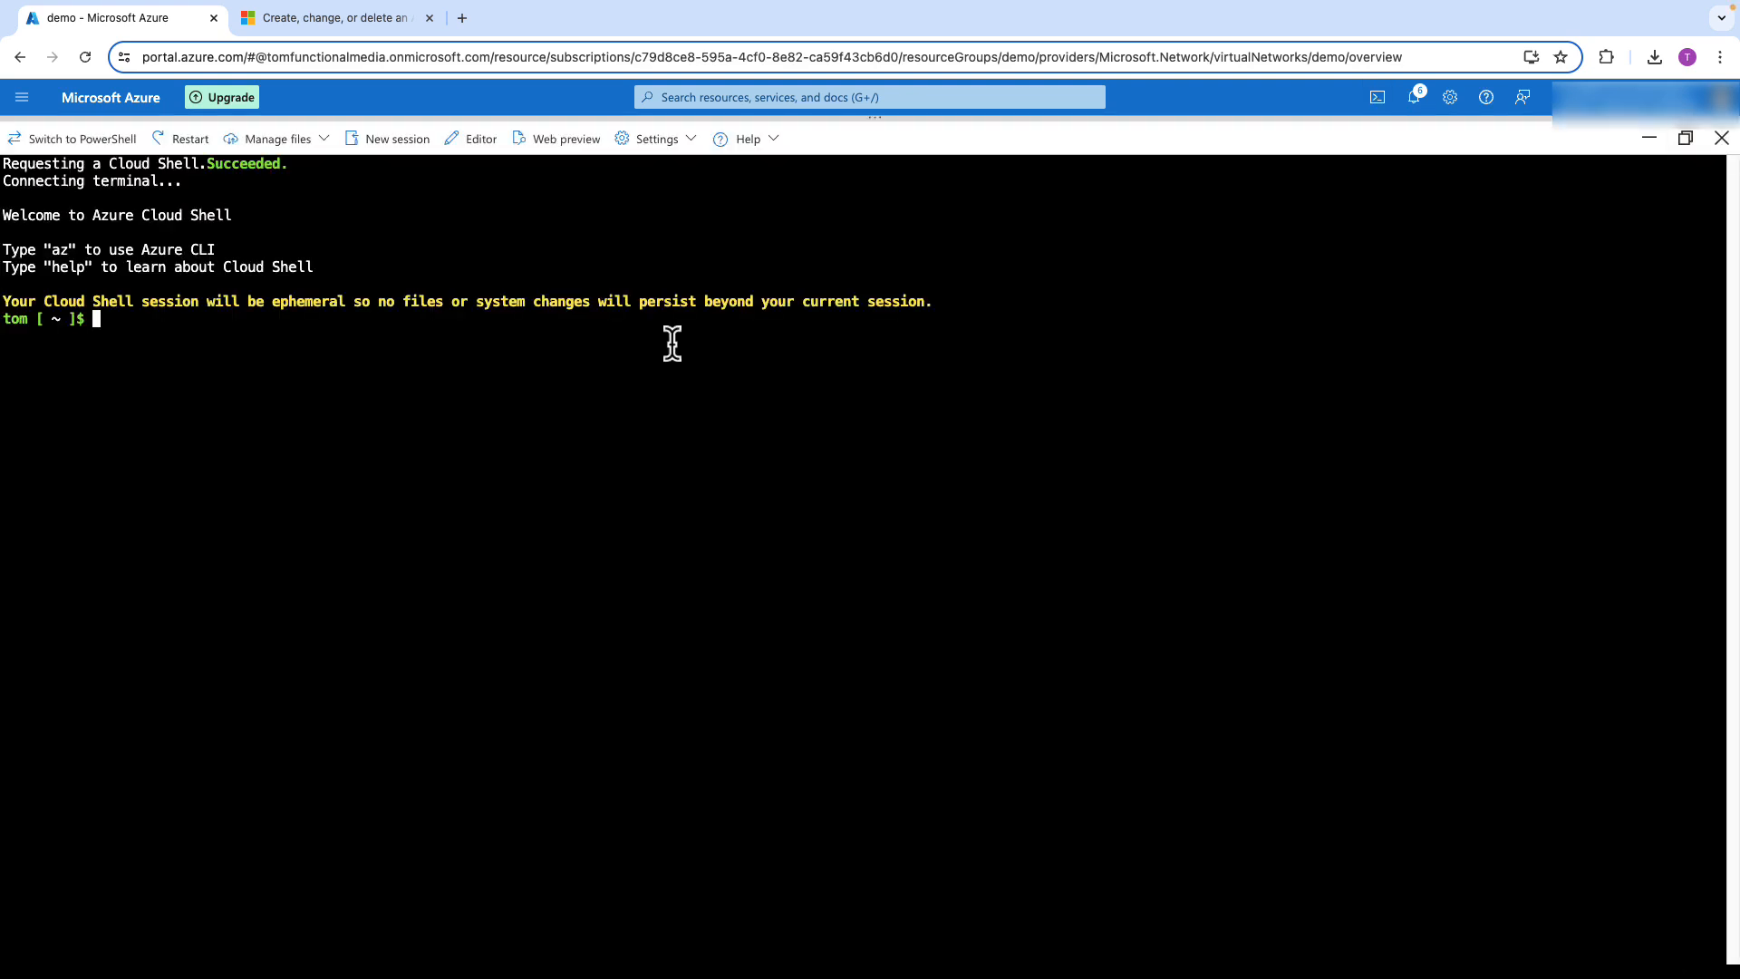
type("az ad sp create --id 38bd60cb-6efa-49e8-a1cd-3b9f61d9435e")
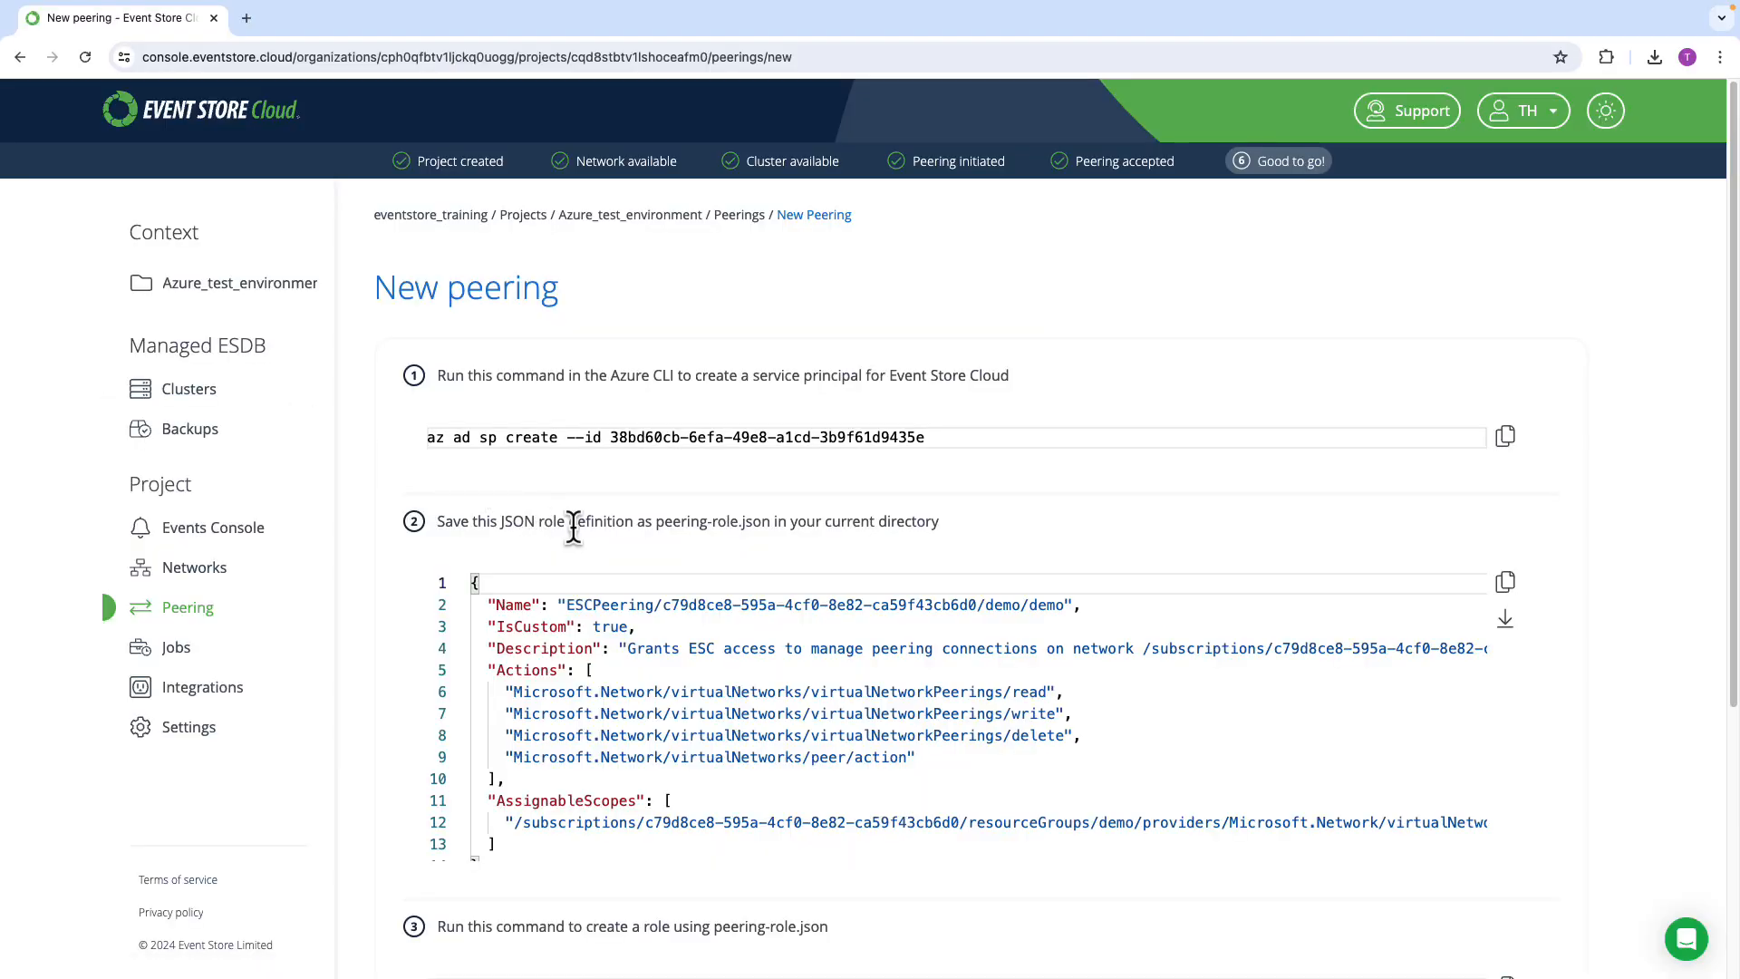
Copy the JSON role definition from the second peering instruction in Event Store Cloud.
scroll(575, 529, "down", 3)
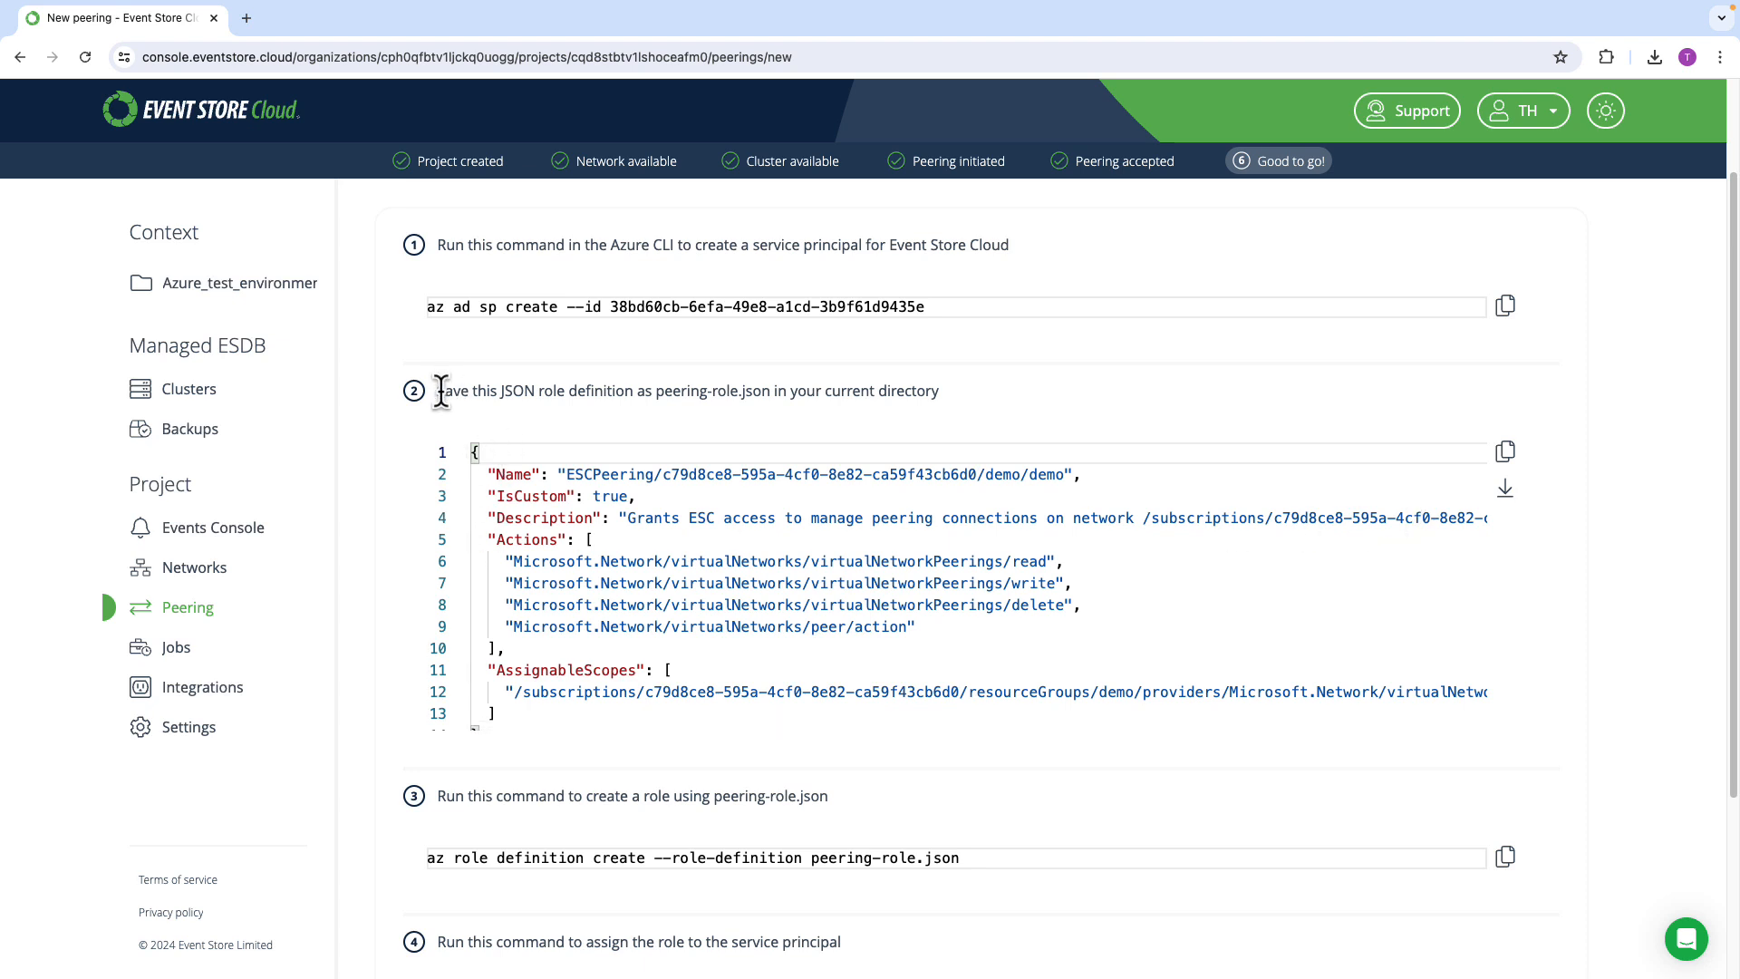
left_click_drag(432, 390, 948, 401)
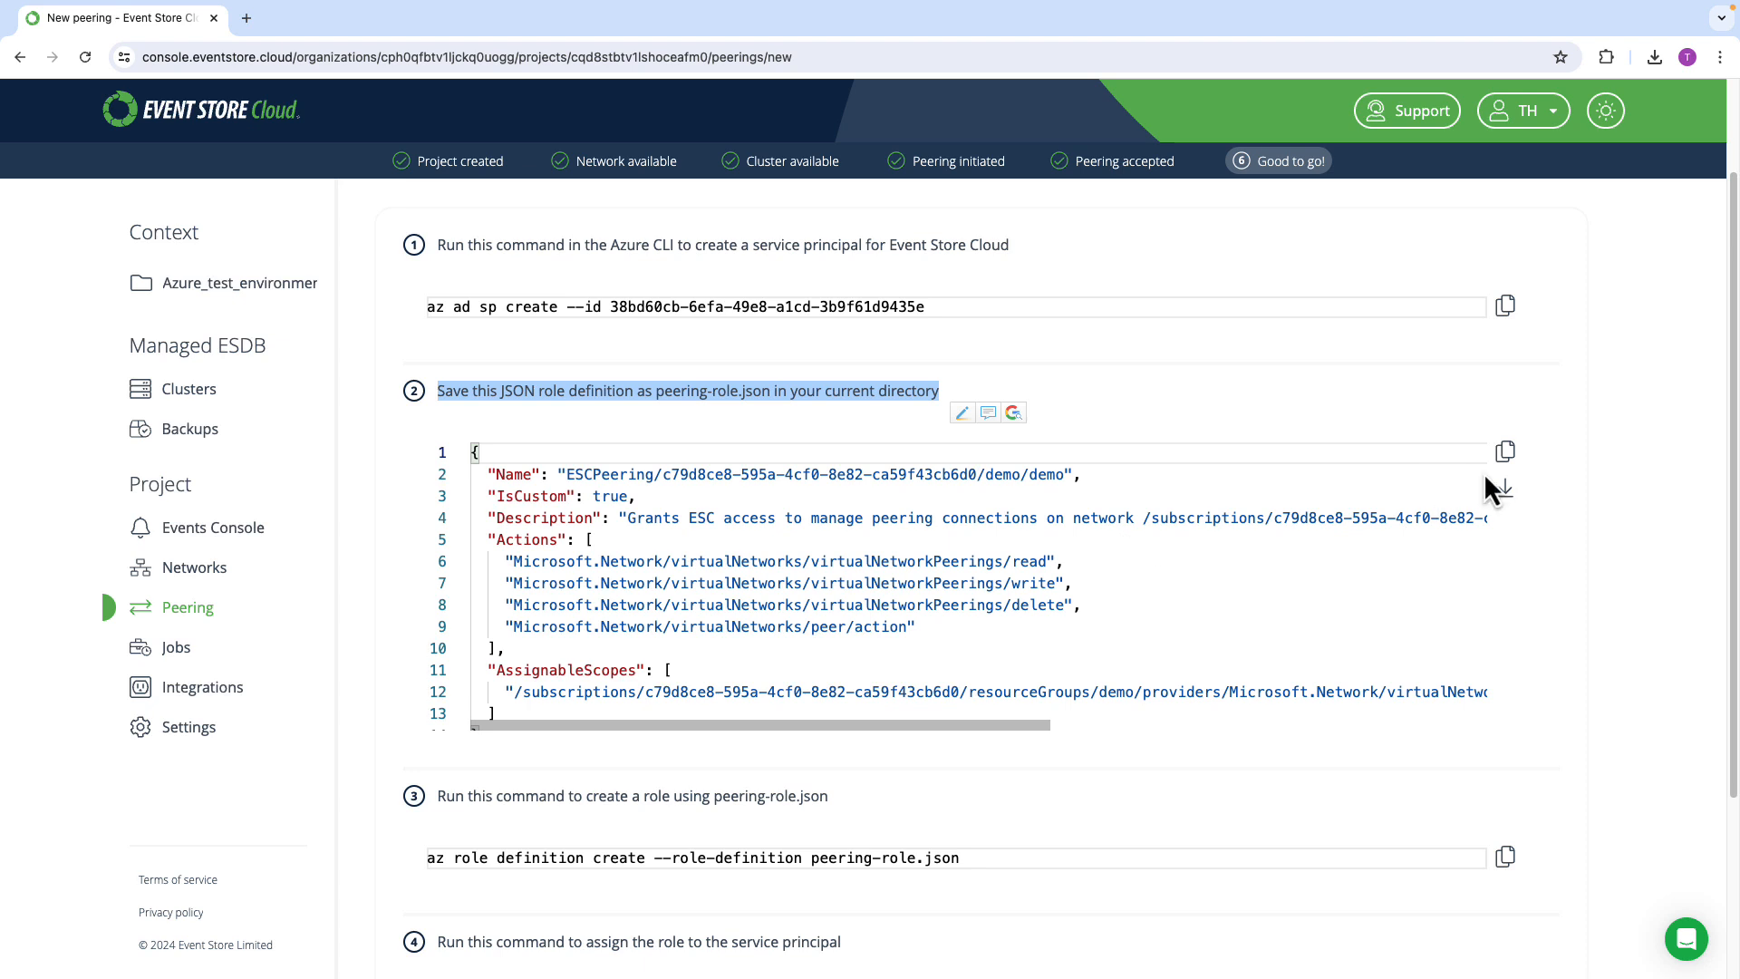
left_click(1507, 453)
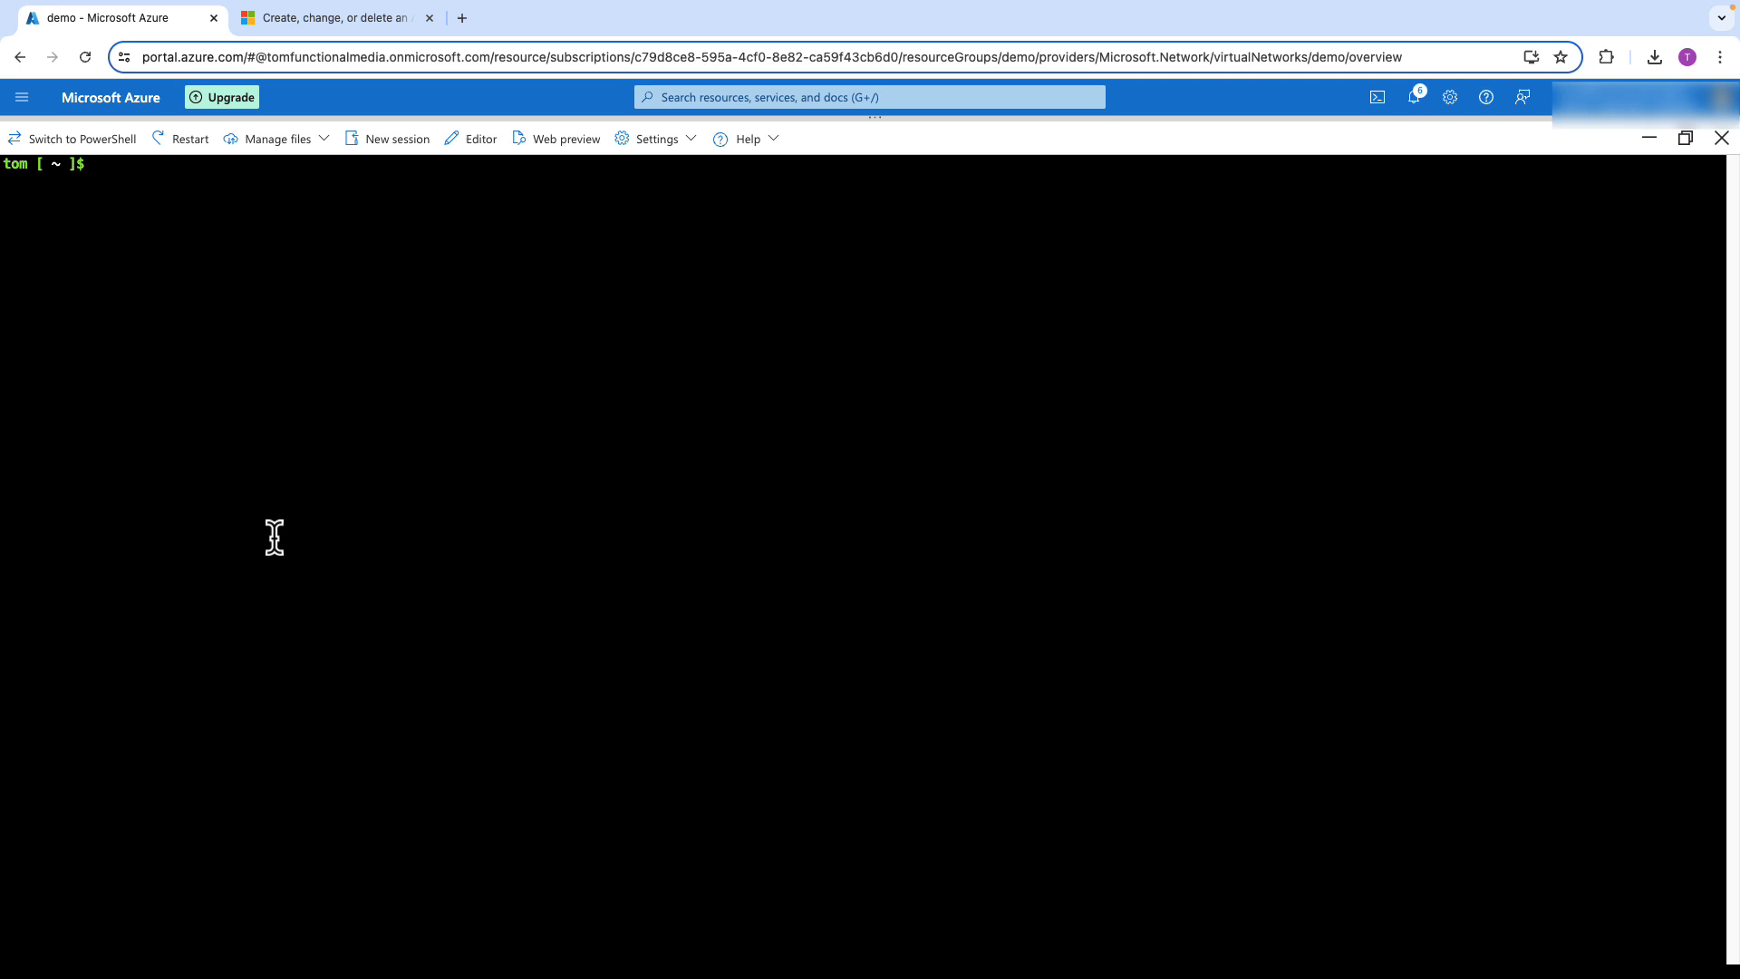
In Cloud Shell, create peering-role.json with emacs, insert the copied role definition, check it from the beginning and save the file.
type("emacs peering-role.json")
key("Return")
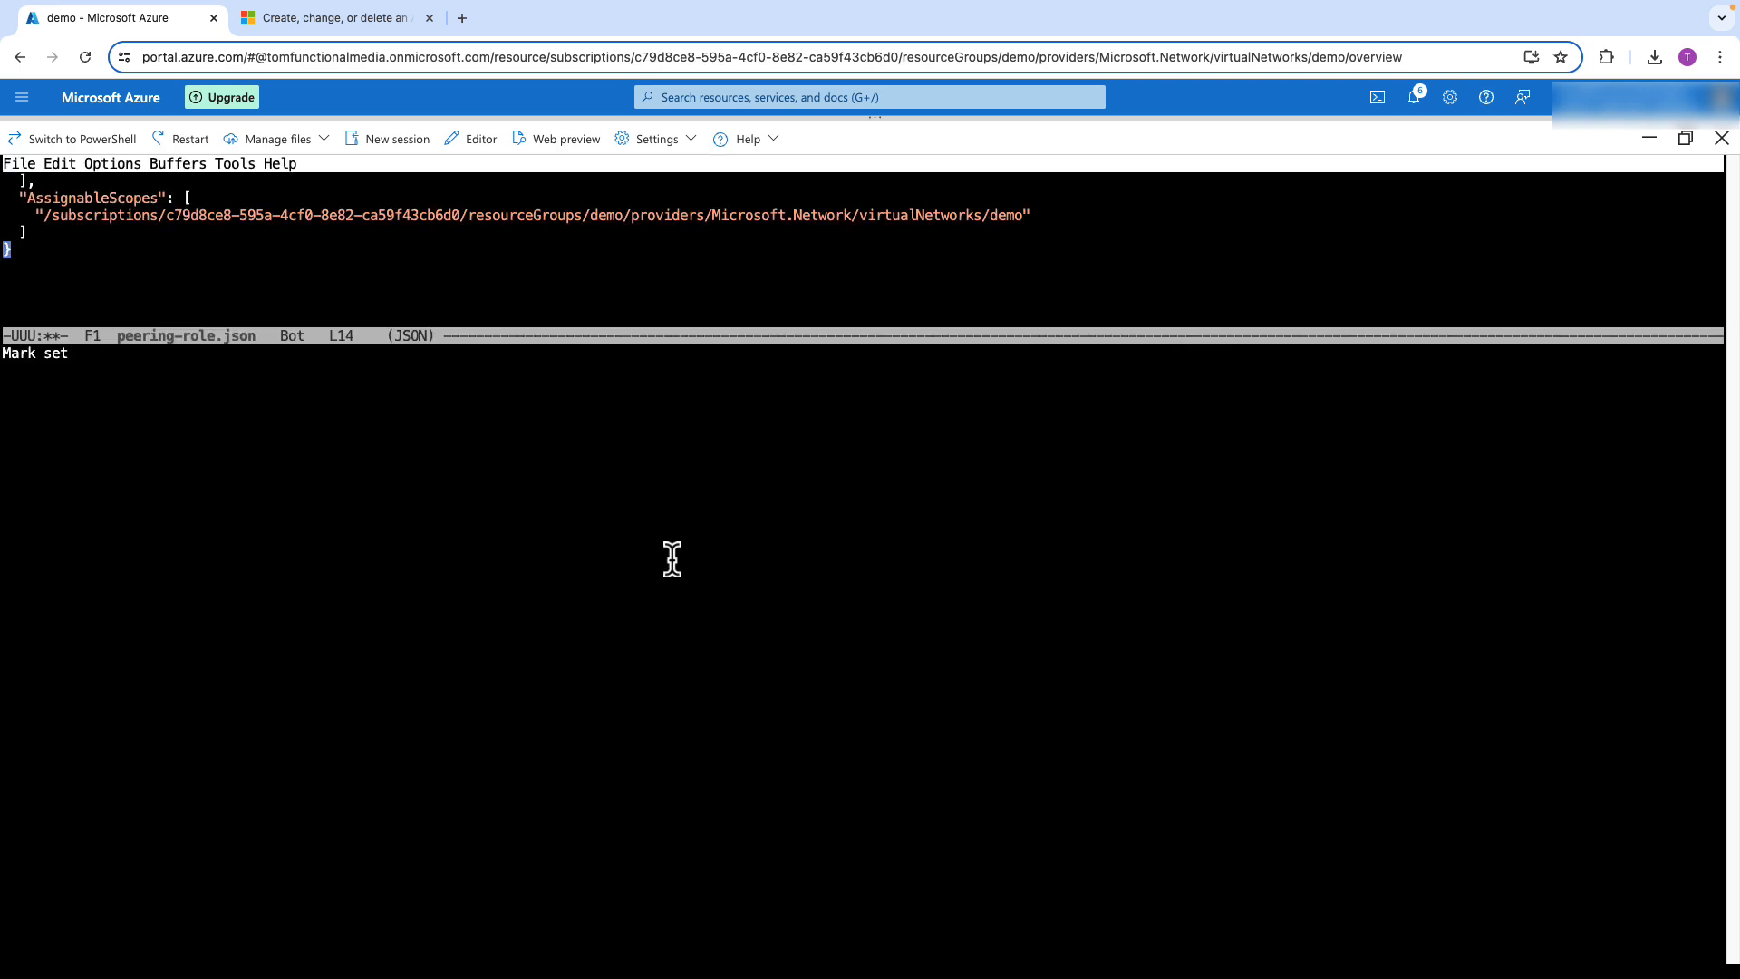
key("Up")
key("Up")
key("Up")
key("Up")
key("Up")
key("Up")
key("Up")
key("Up")
key("Up")
key("Up")
key("Up")
key("Up")
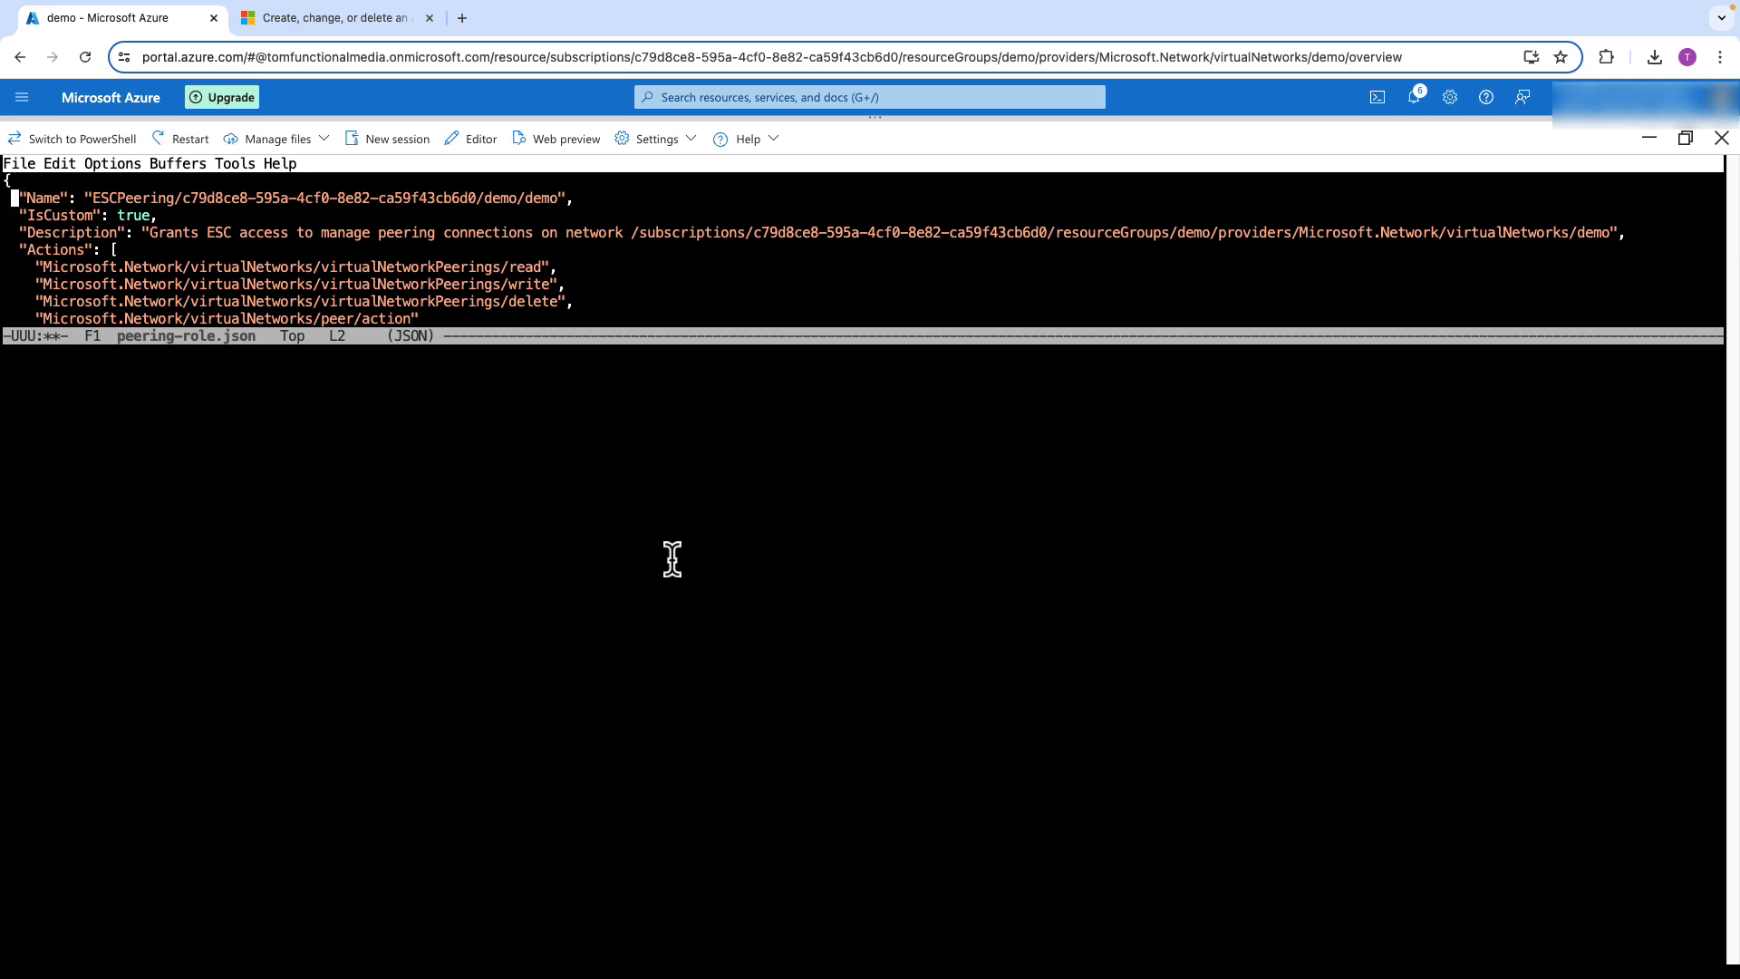
key("ctrl+x")
key("ctrl+s")
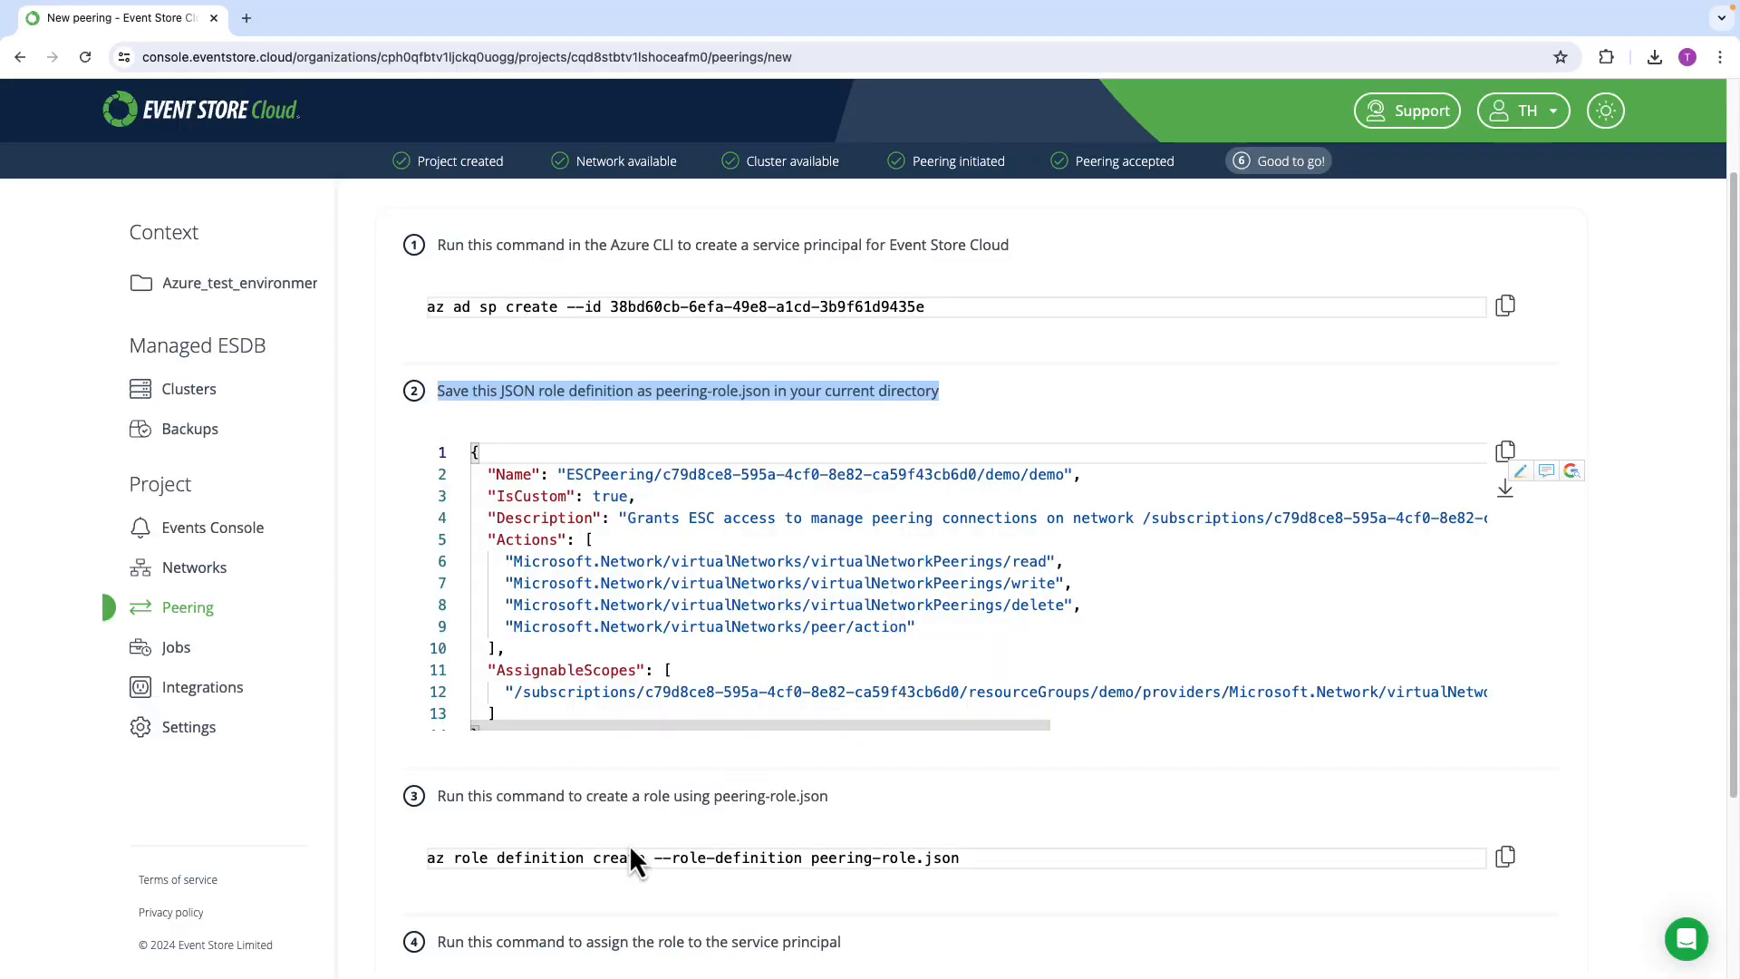
Copy the third instruction's command, az role definition create --role-definition peering-role.json, and run it in the Azure Cloud Shell.
left_click(594, 855)
left_click(841, 860)
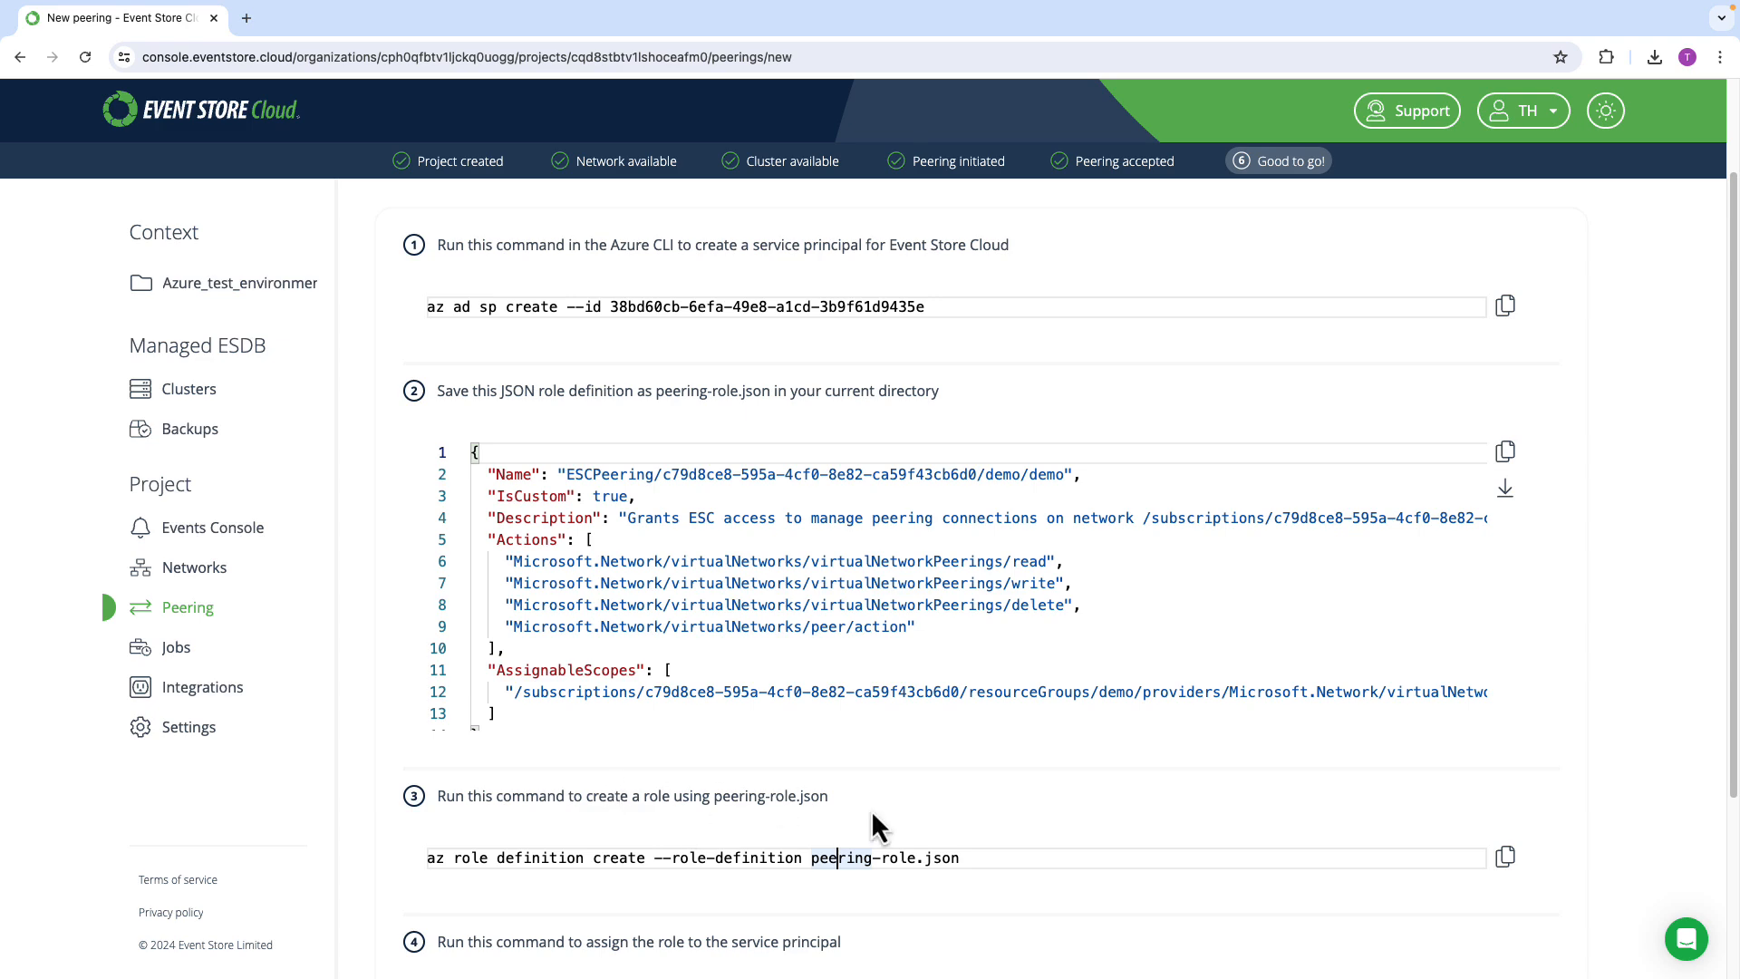
left_click(1505, 858)
key("ctrl+Right")
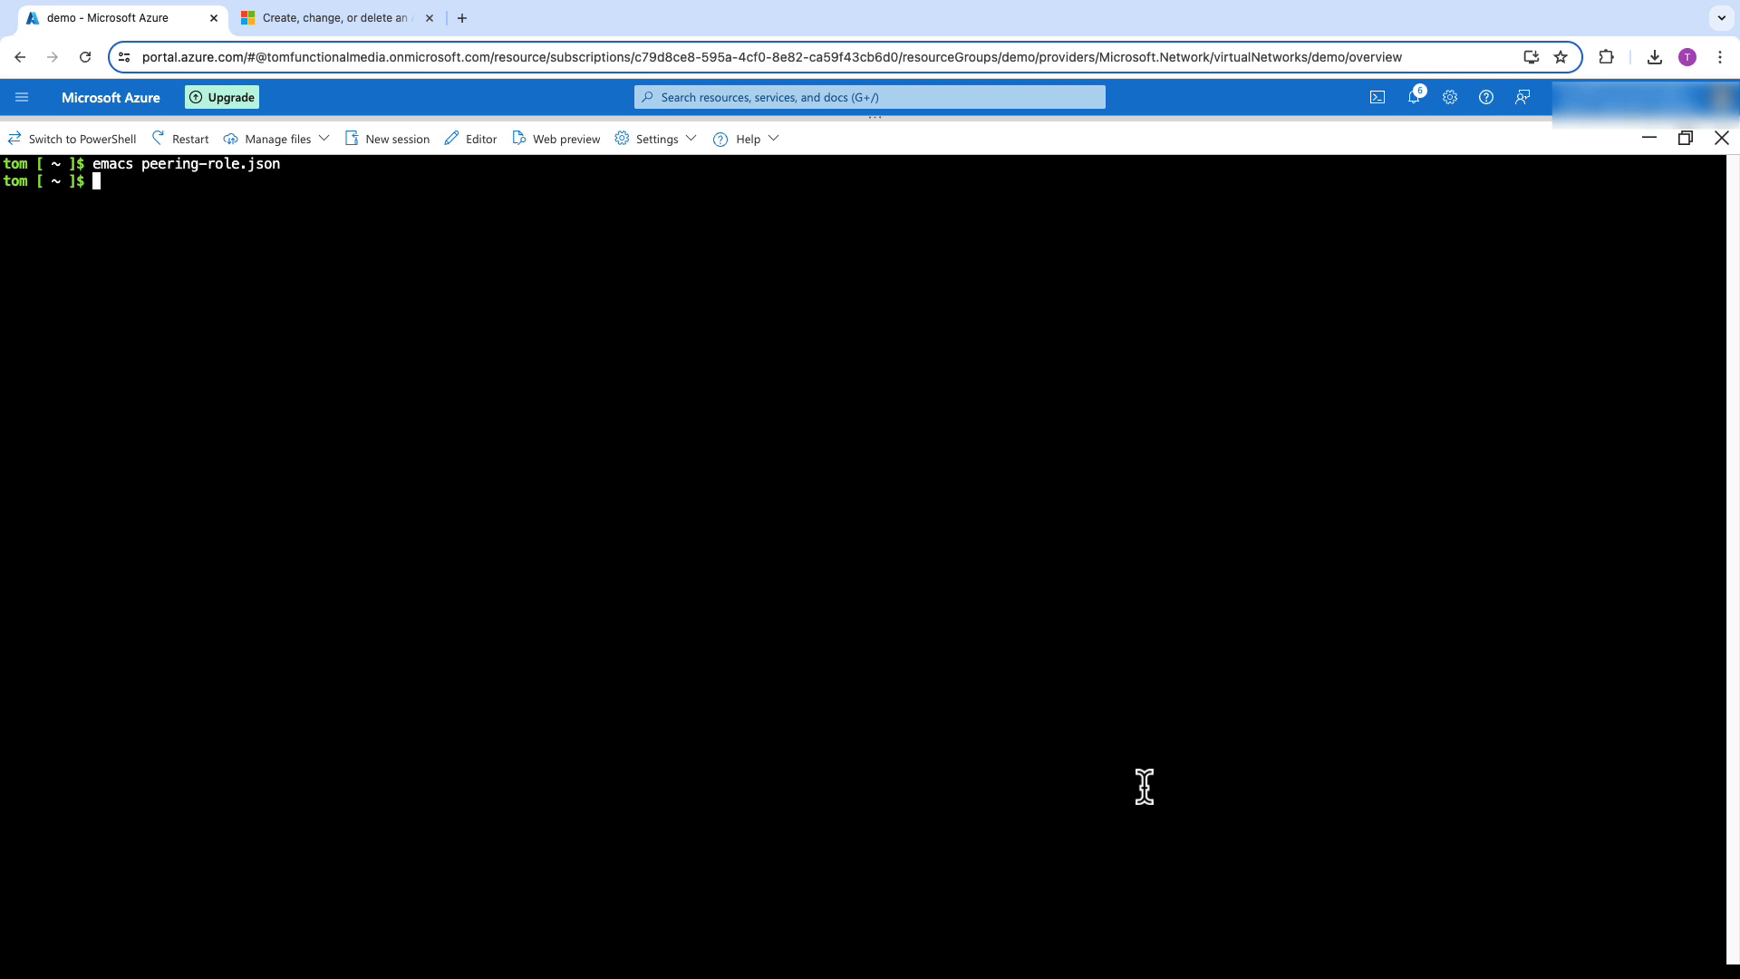
key("super+v")
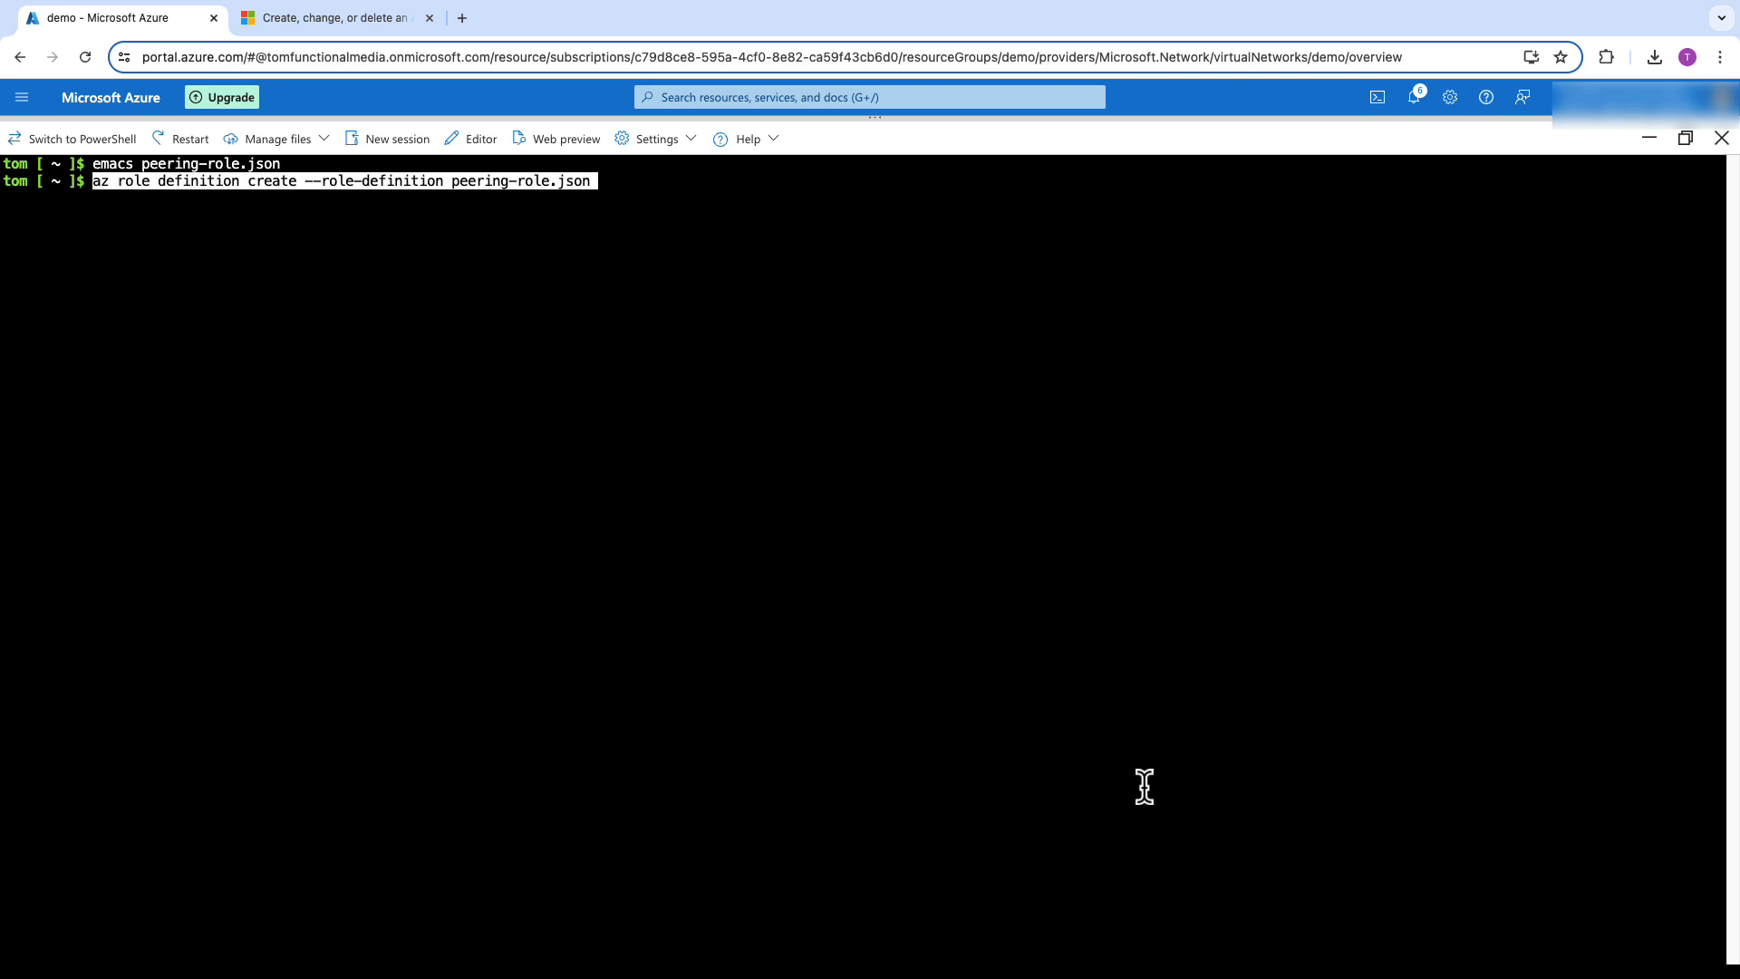
key("Return")
key("Return")
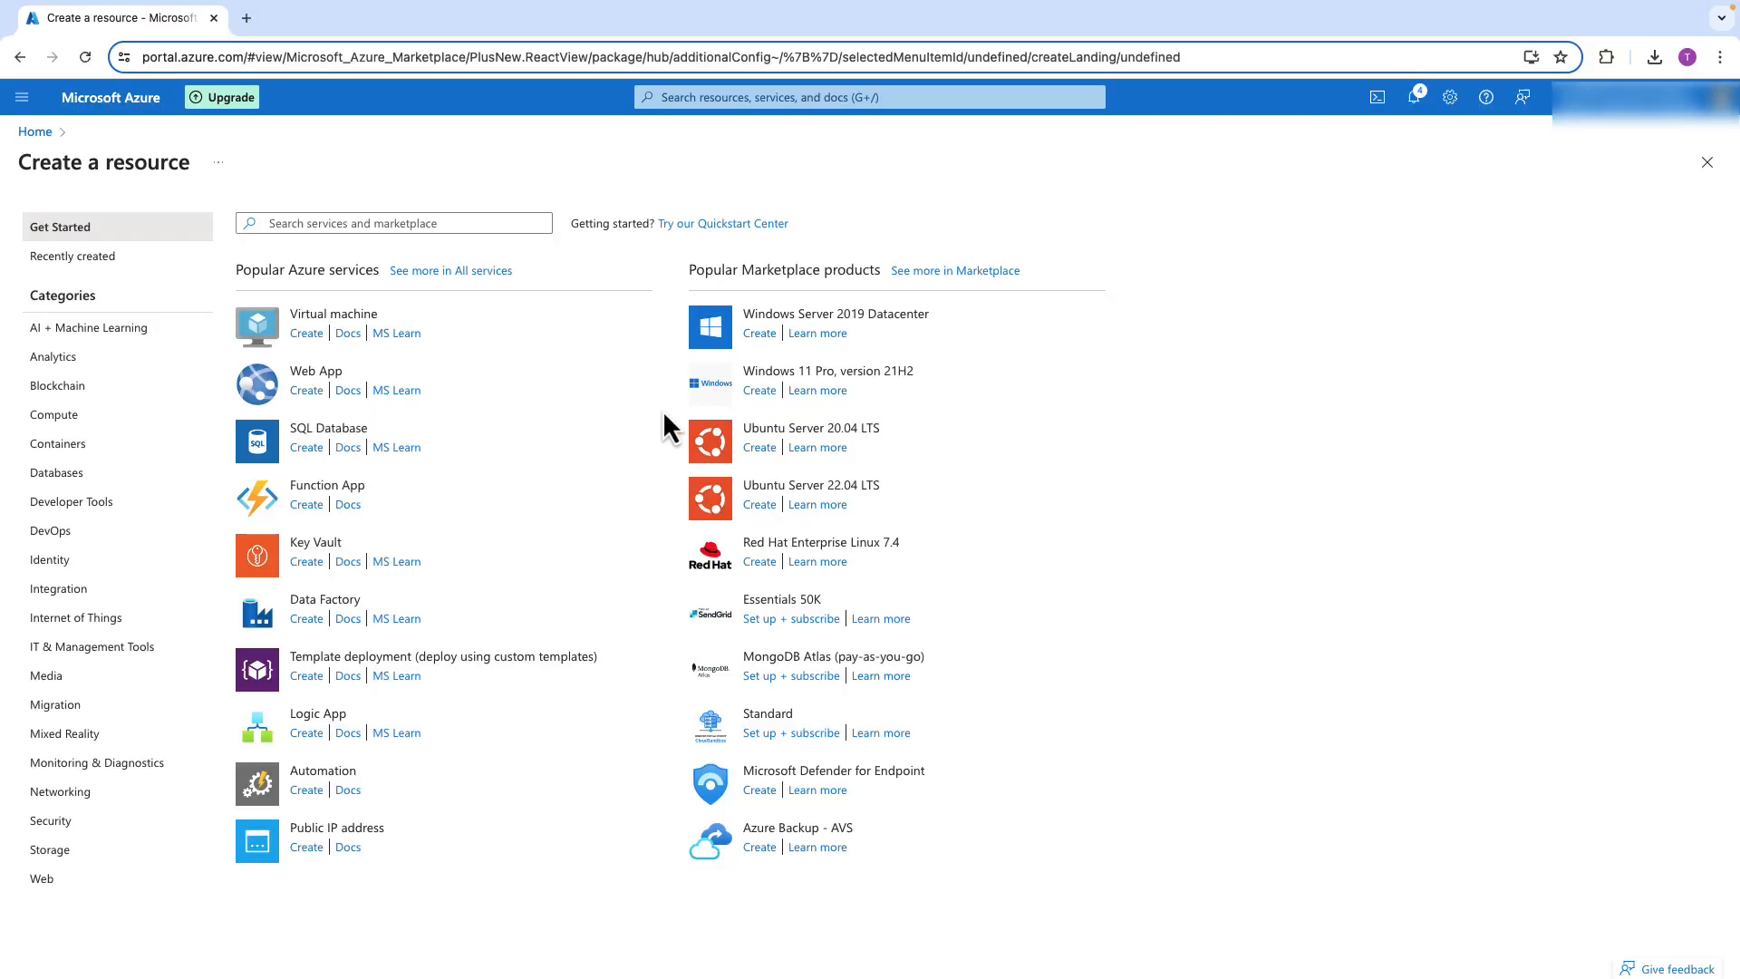
Go to the Azure portal home page and start creating a virtual machine resource.
left_click(28, 103)
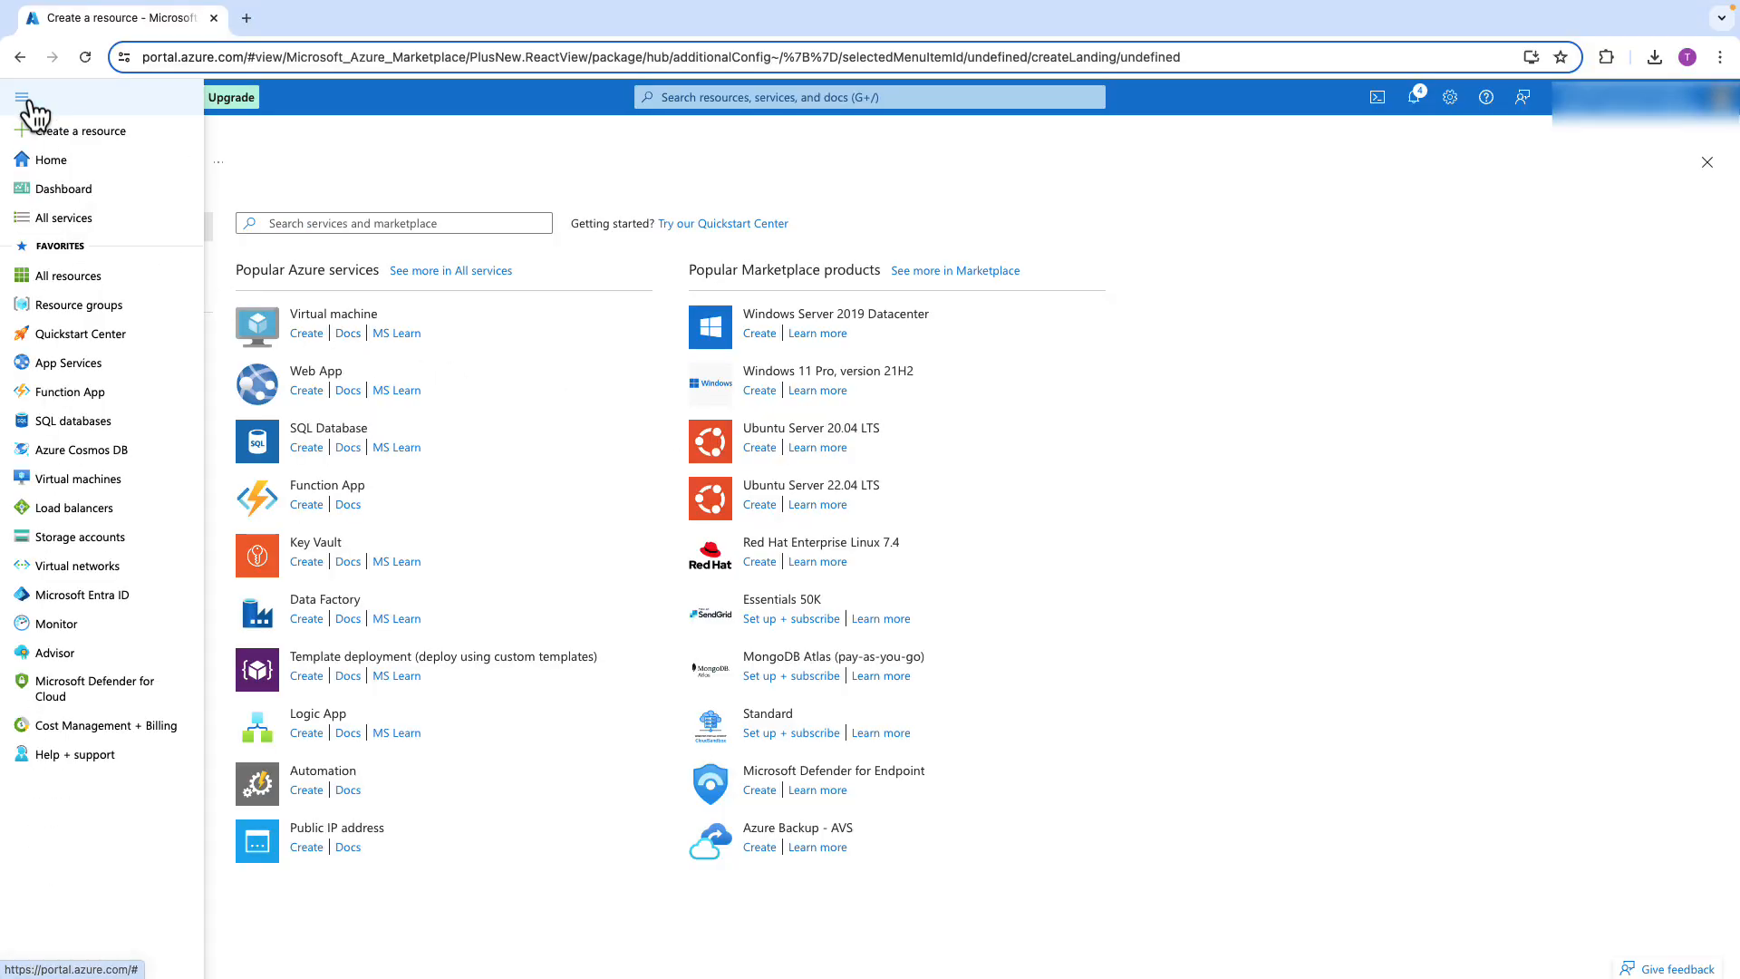
left_click(47, 164)
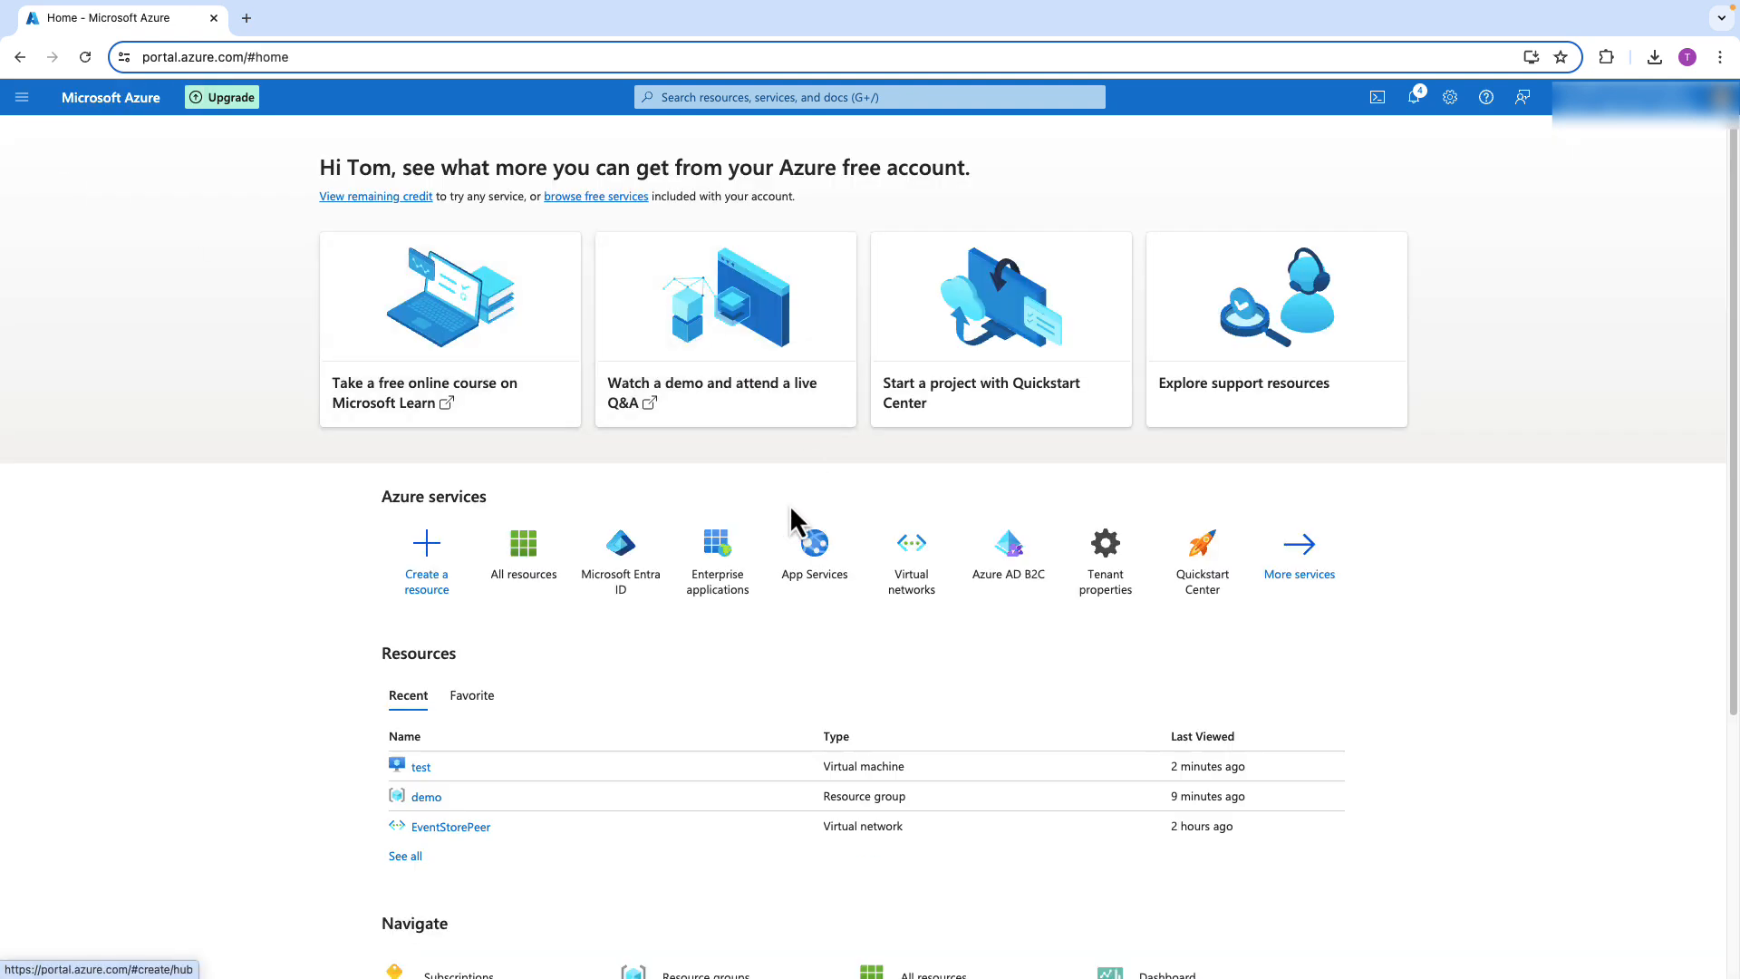
left_click_drag(335, 480, 481, 635)
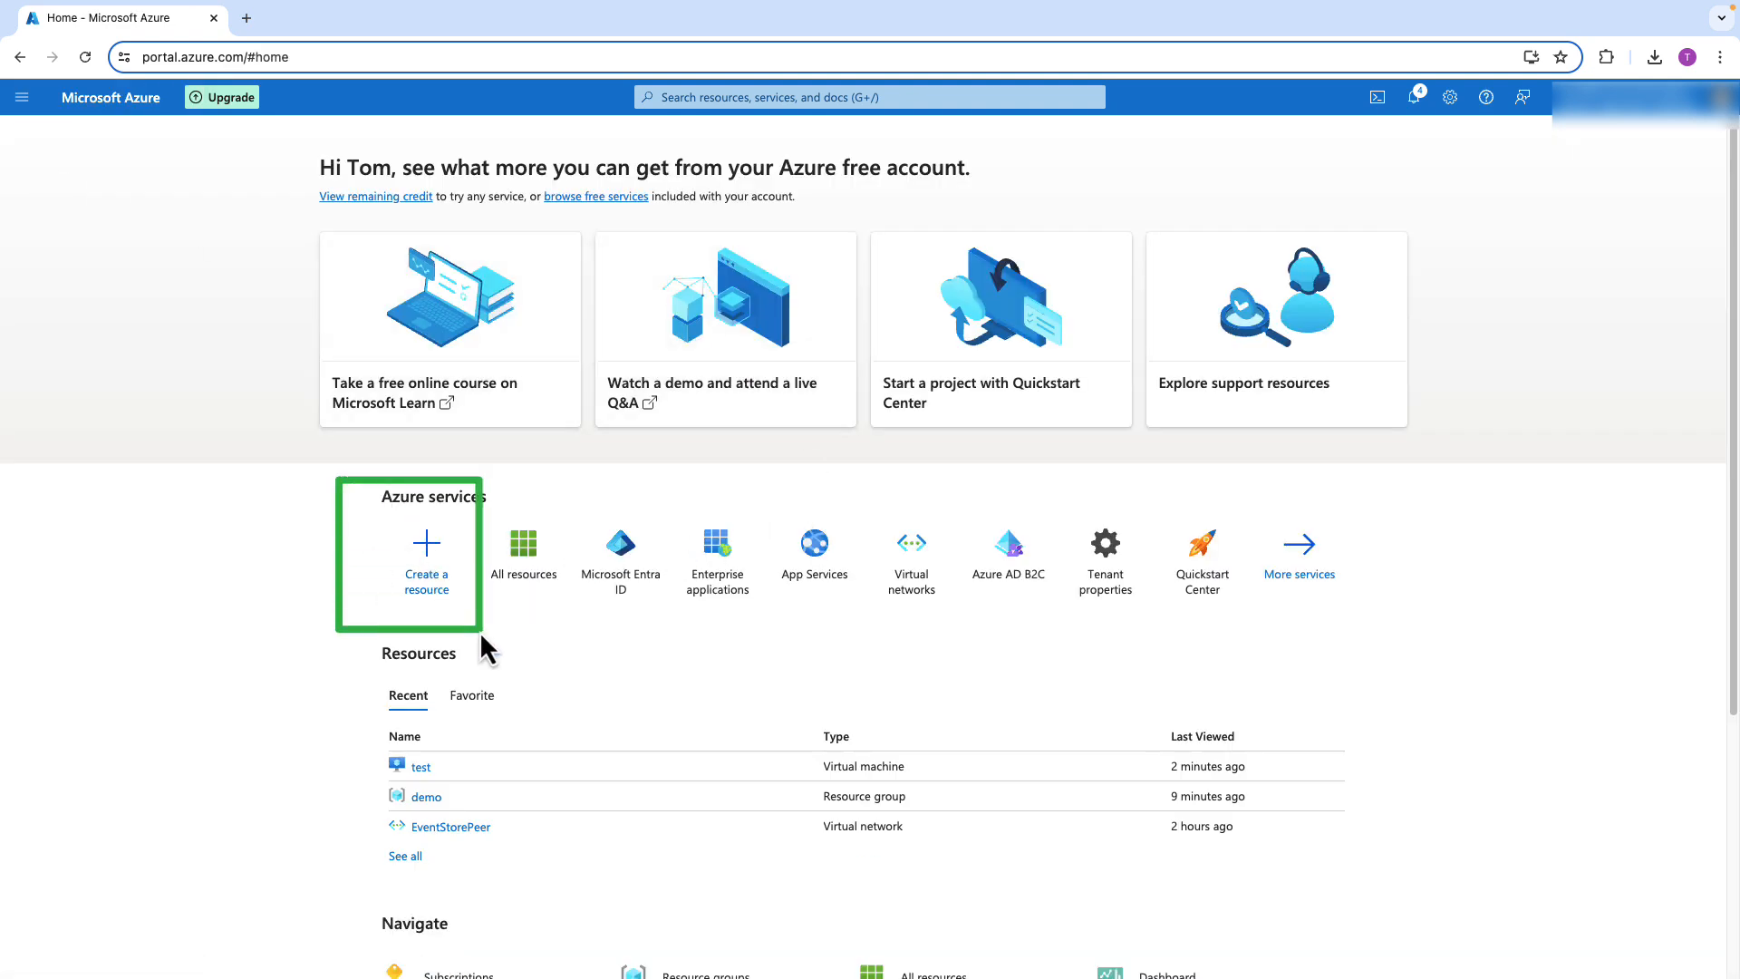
left_click(437, 575)
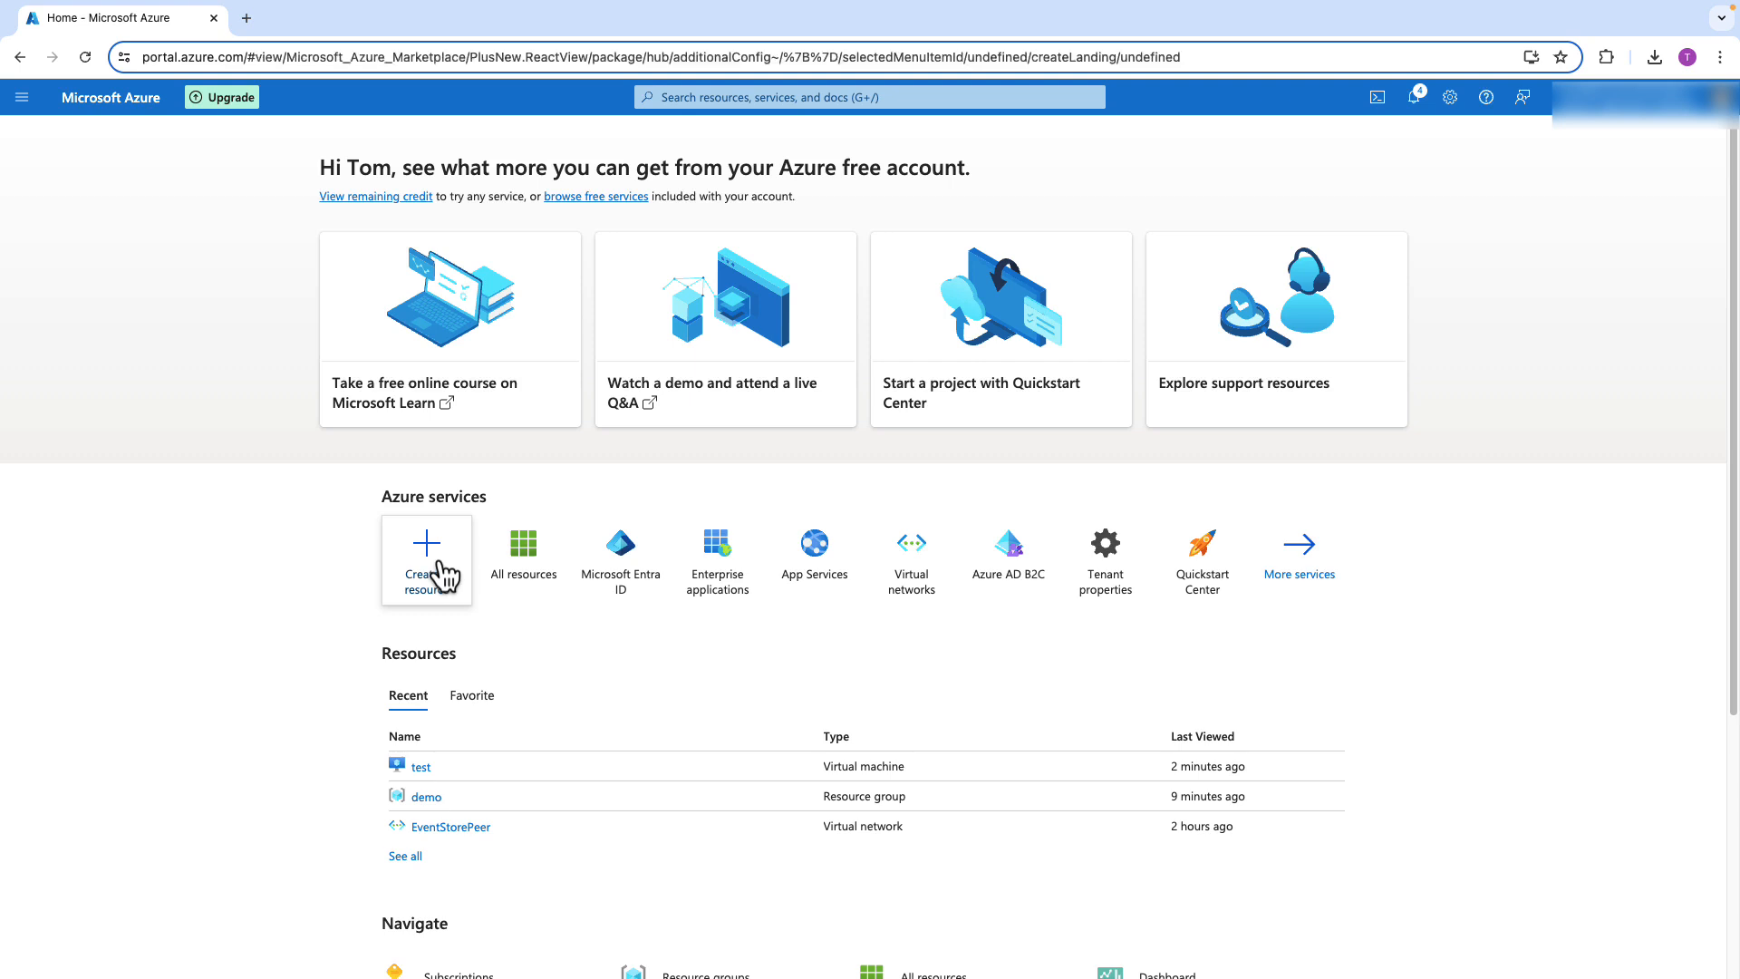
left_click_drag(199, 278, 472, 356)
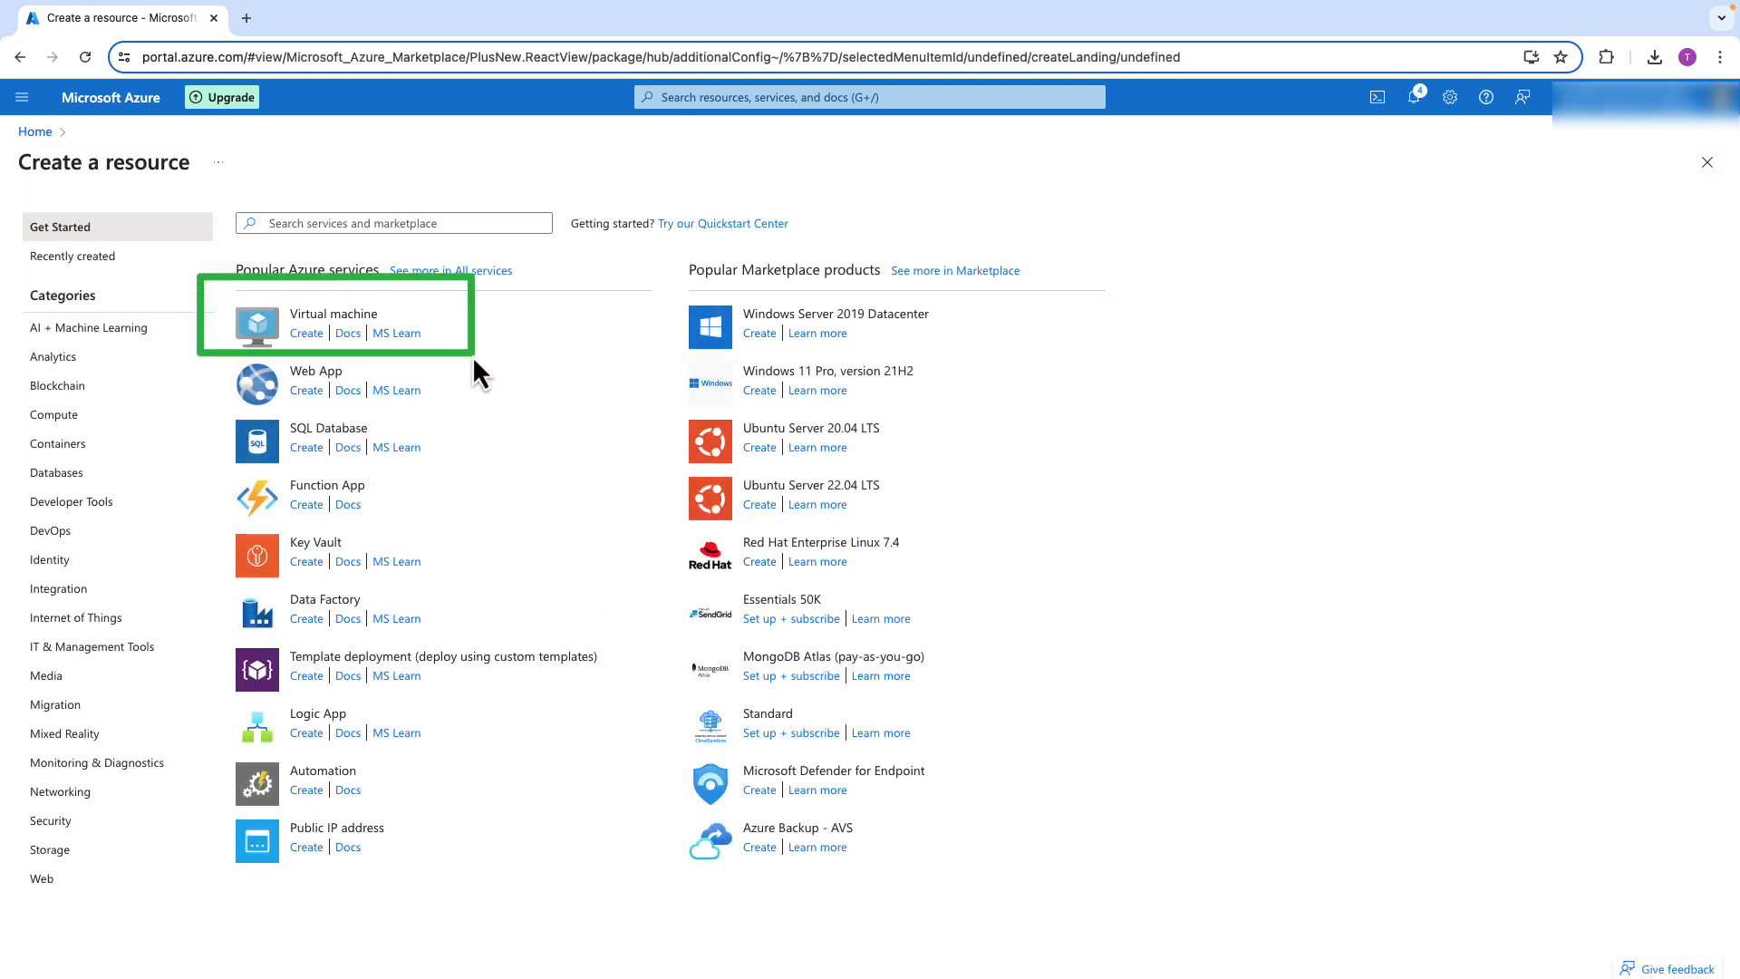
left_click(306, 333)
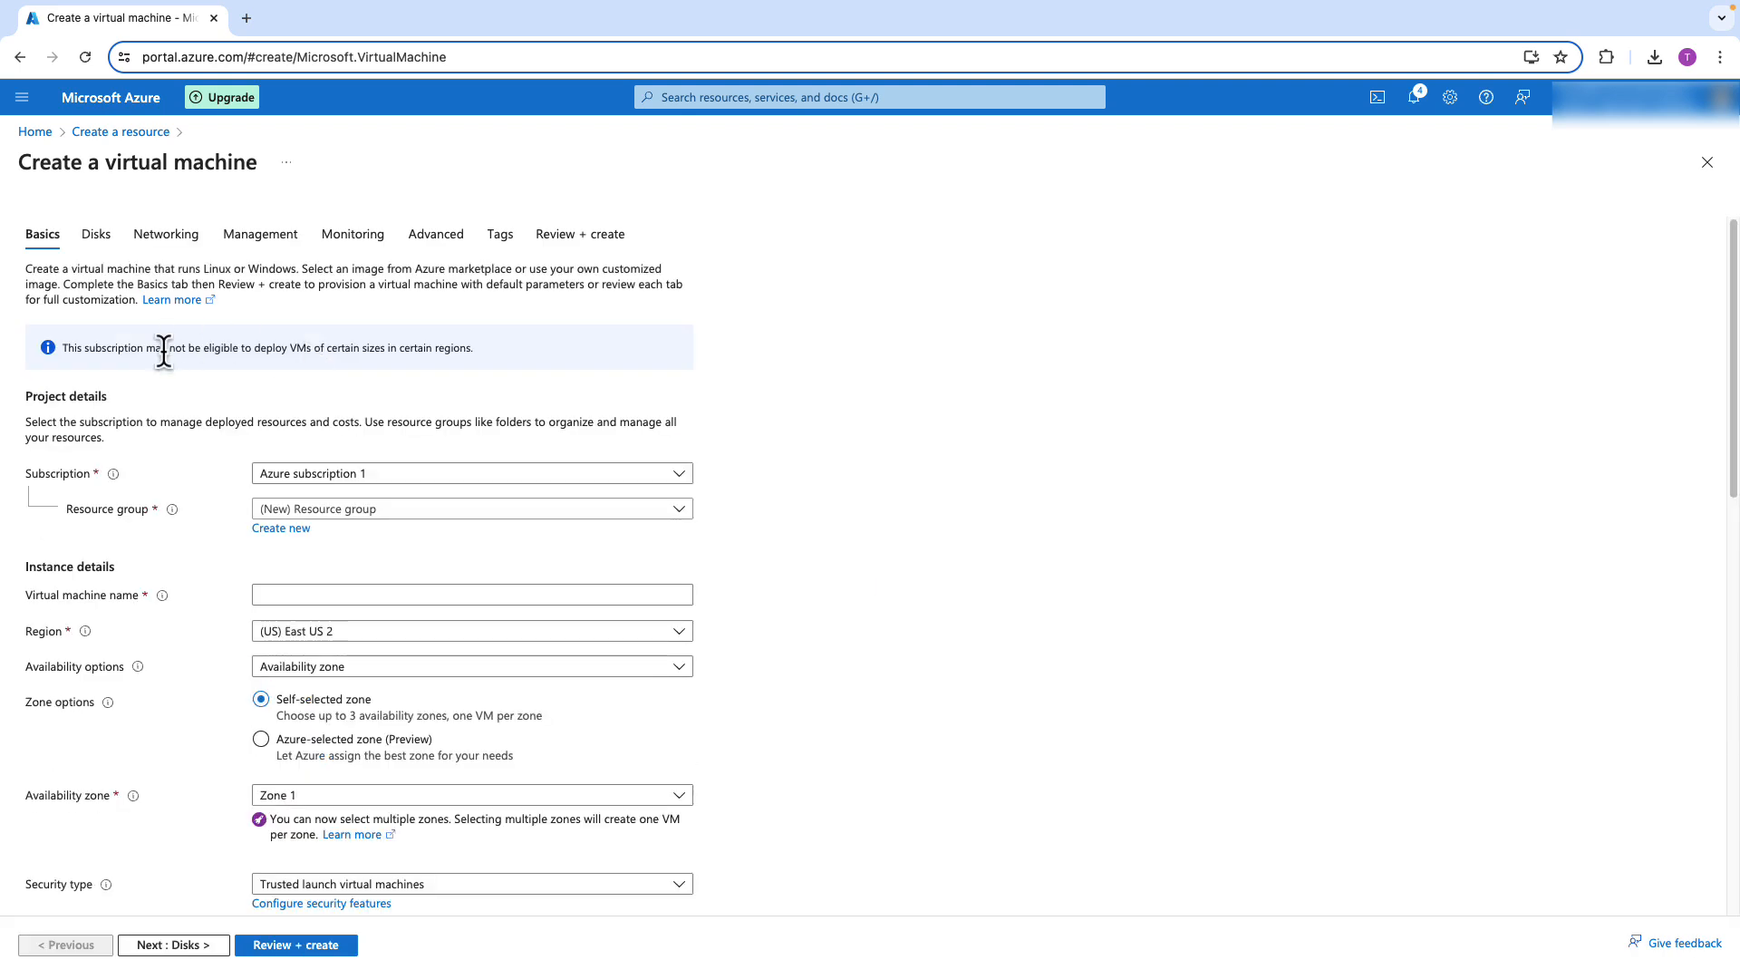
Assign the virtual machine to the demo resource group and name it demo-connectivity.
left_click(343, 513)
left_click(289, 573)
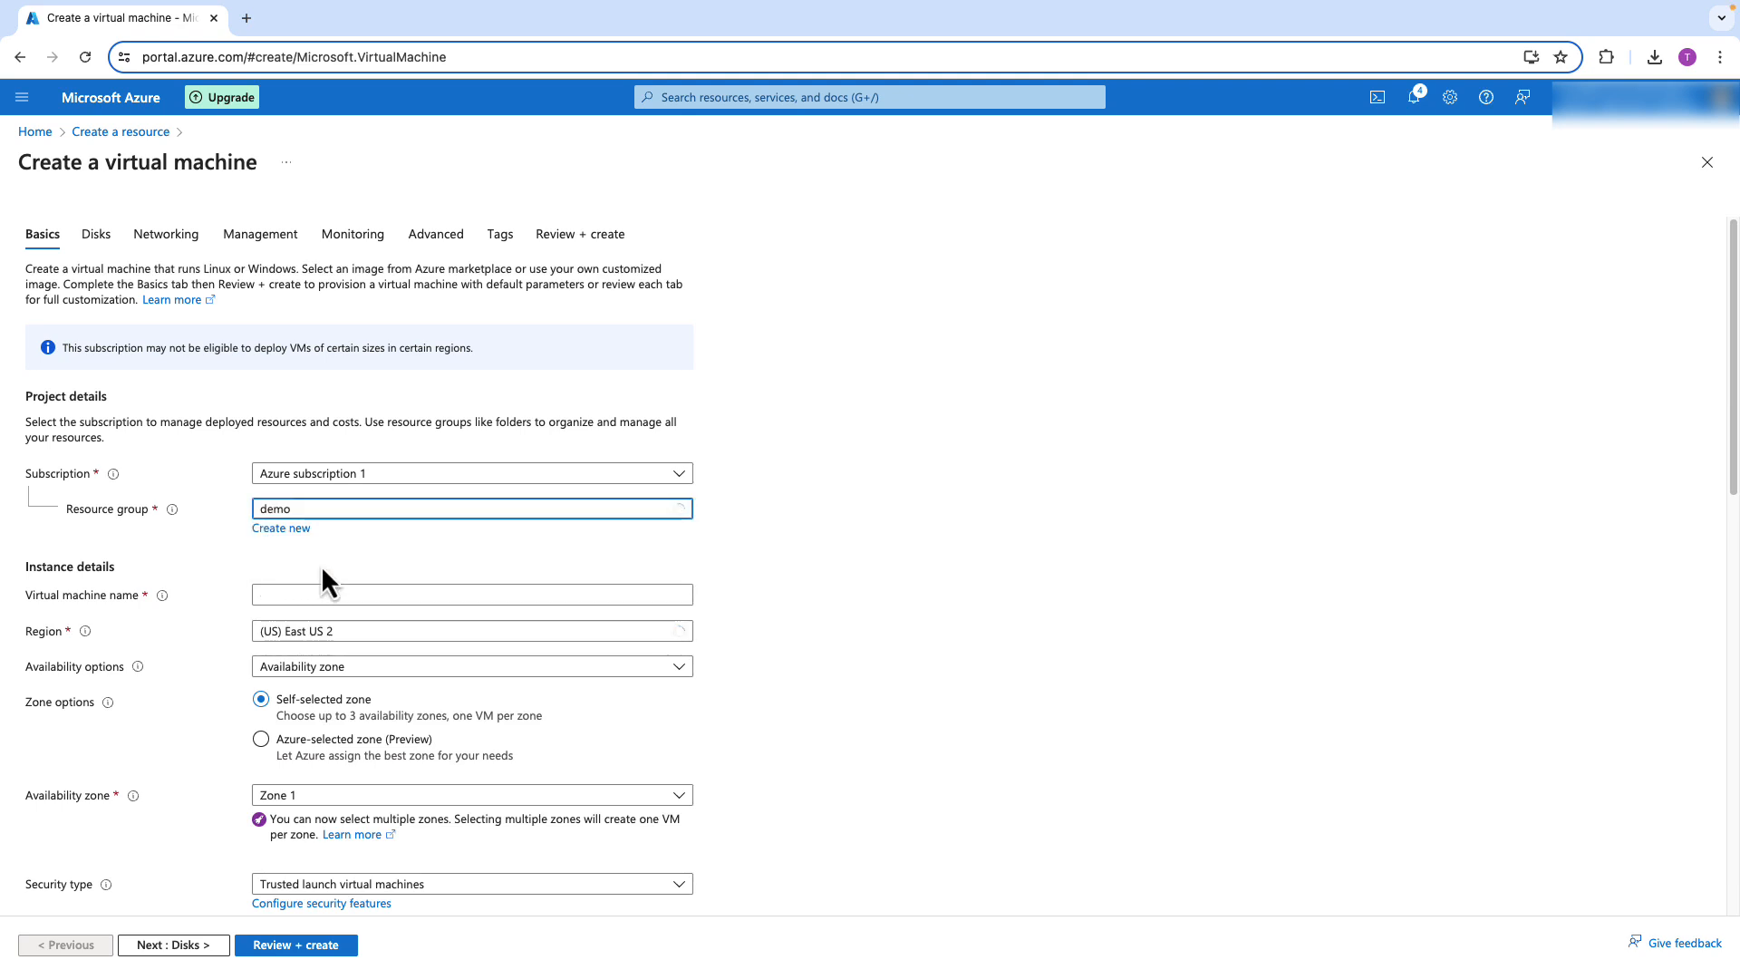
scroll(487, 541, "down", 1)
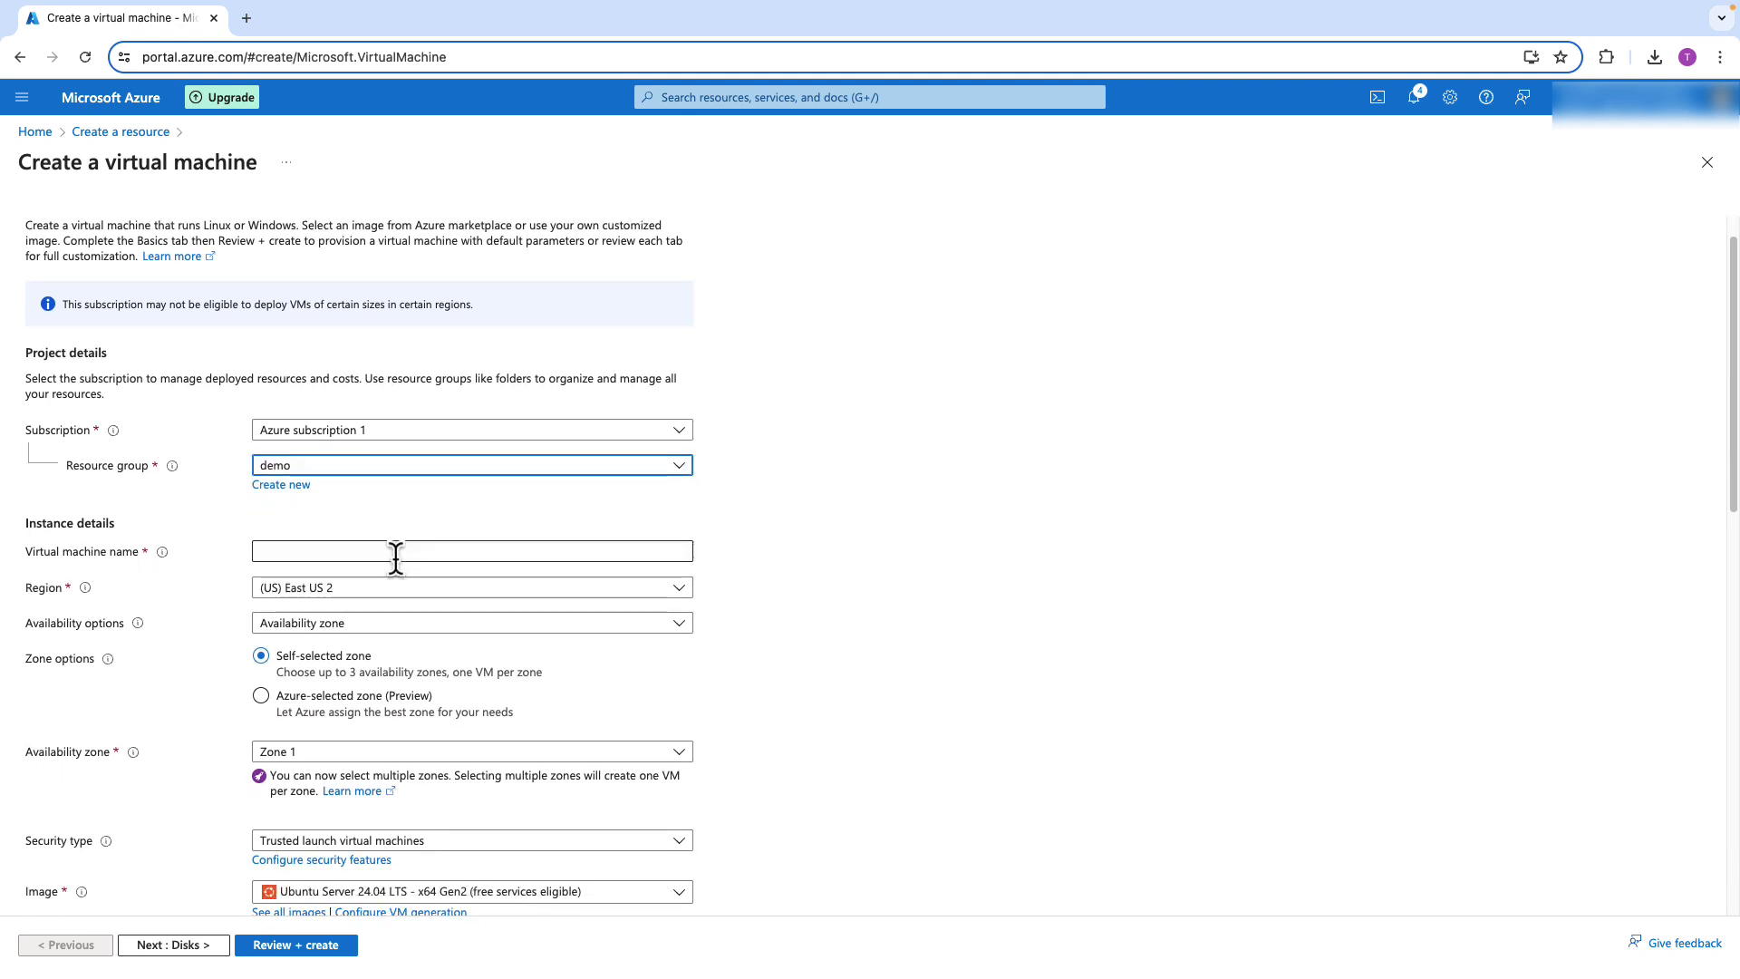
left_click(313, 552)
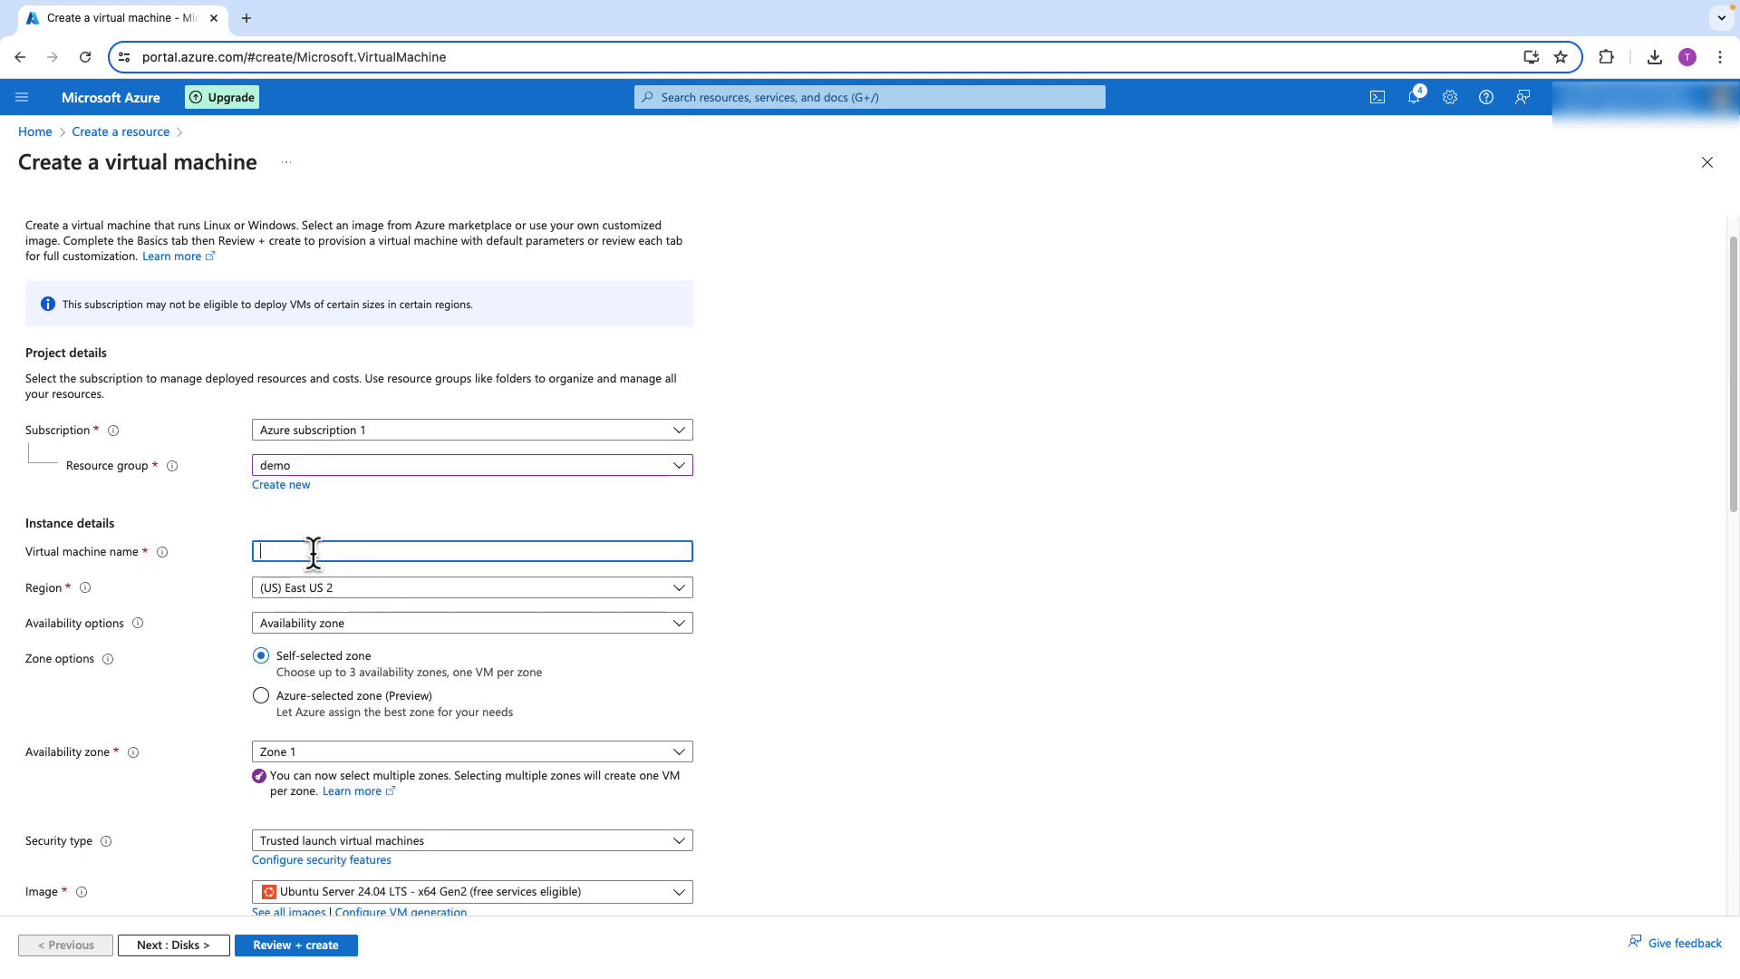
type("dem")
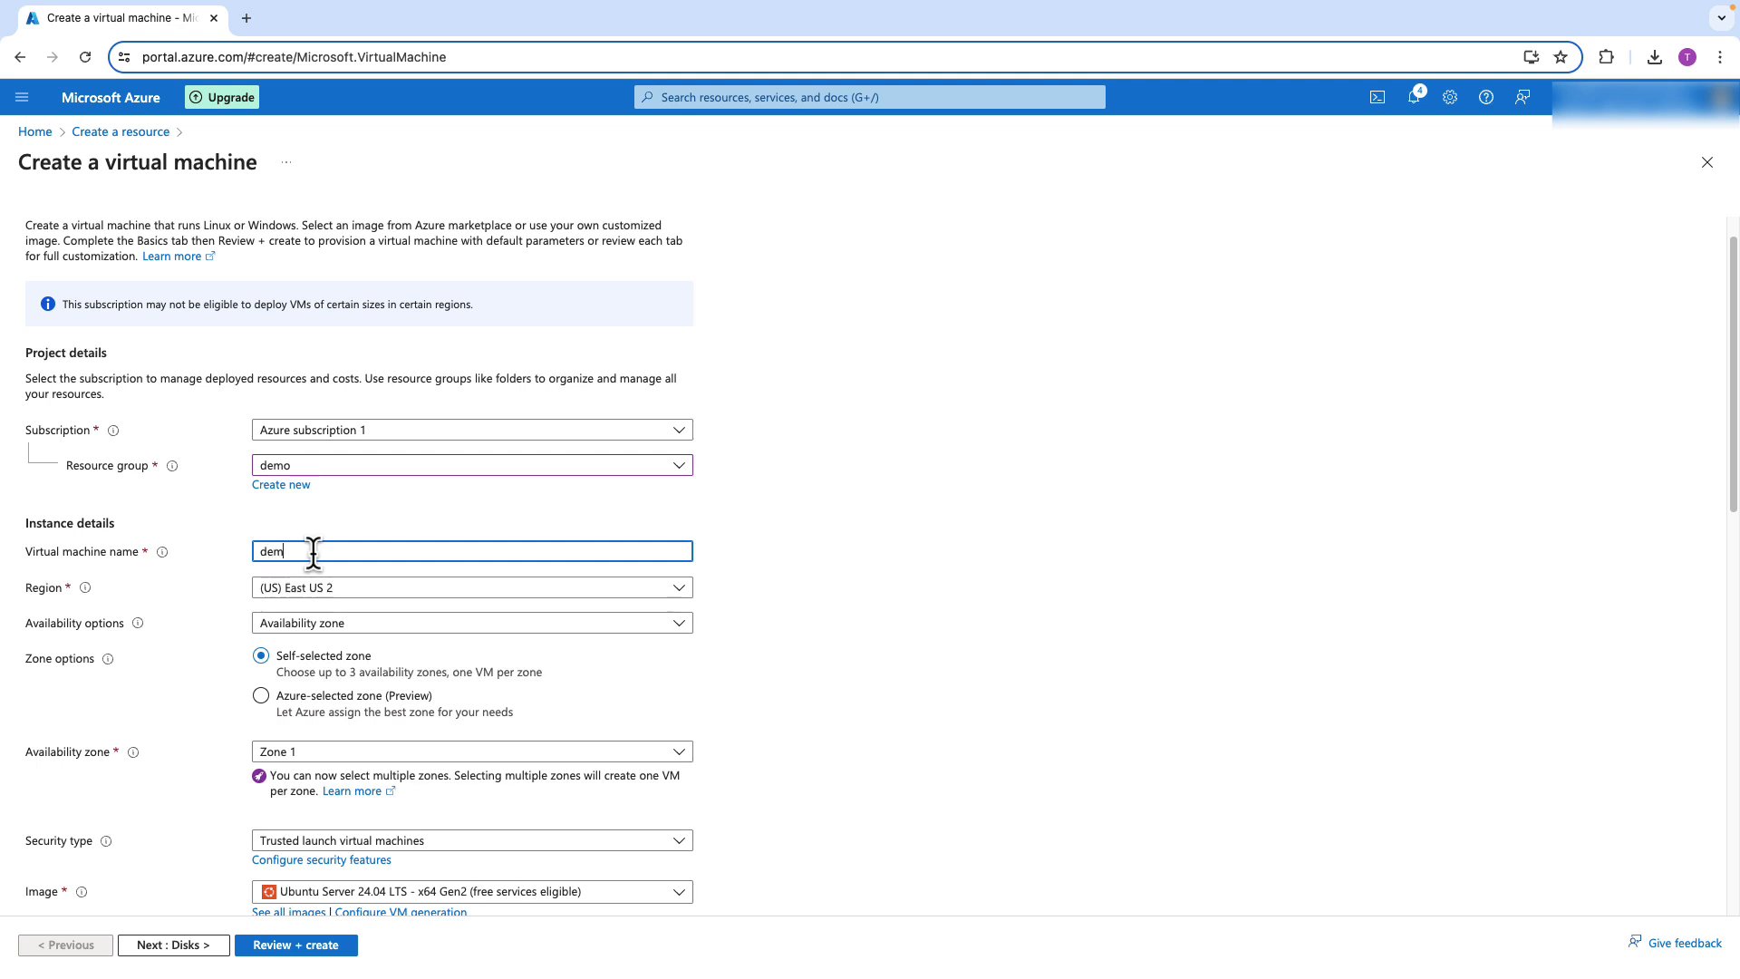
type("o_")
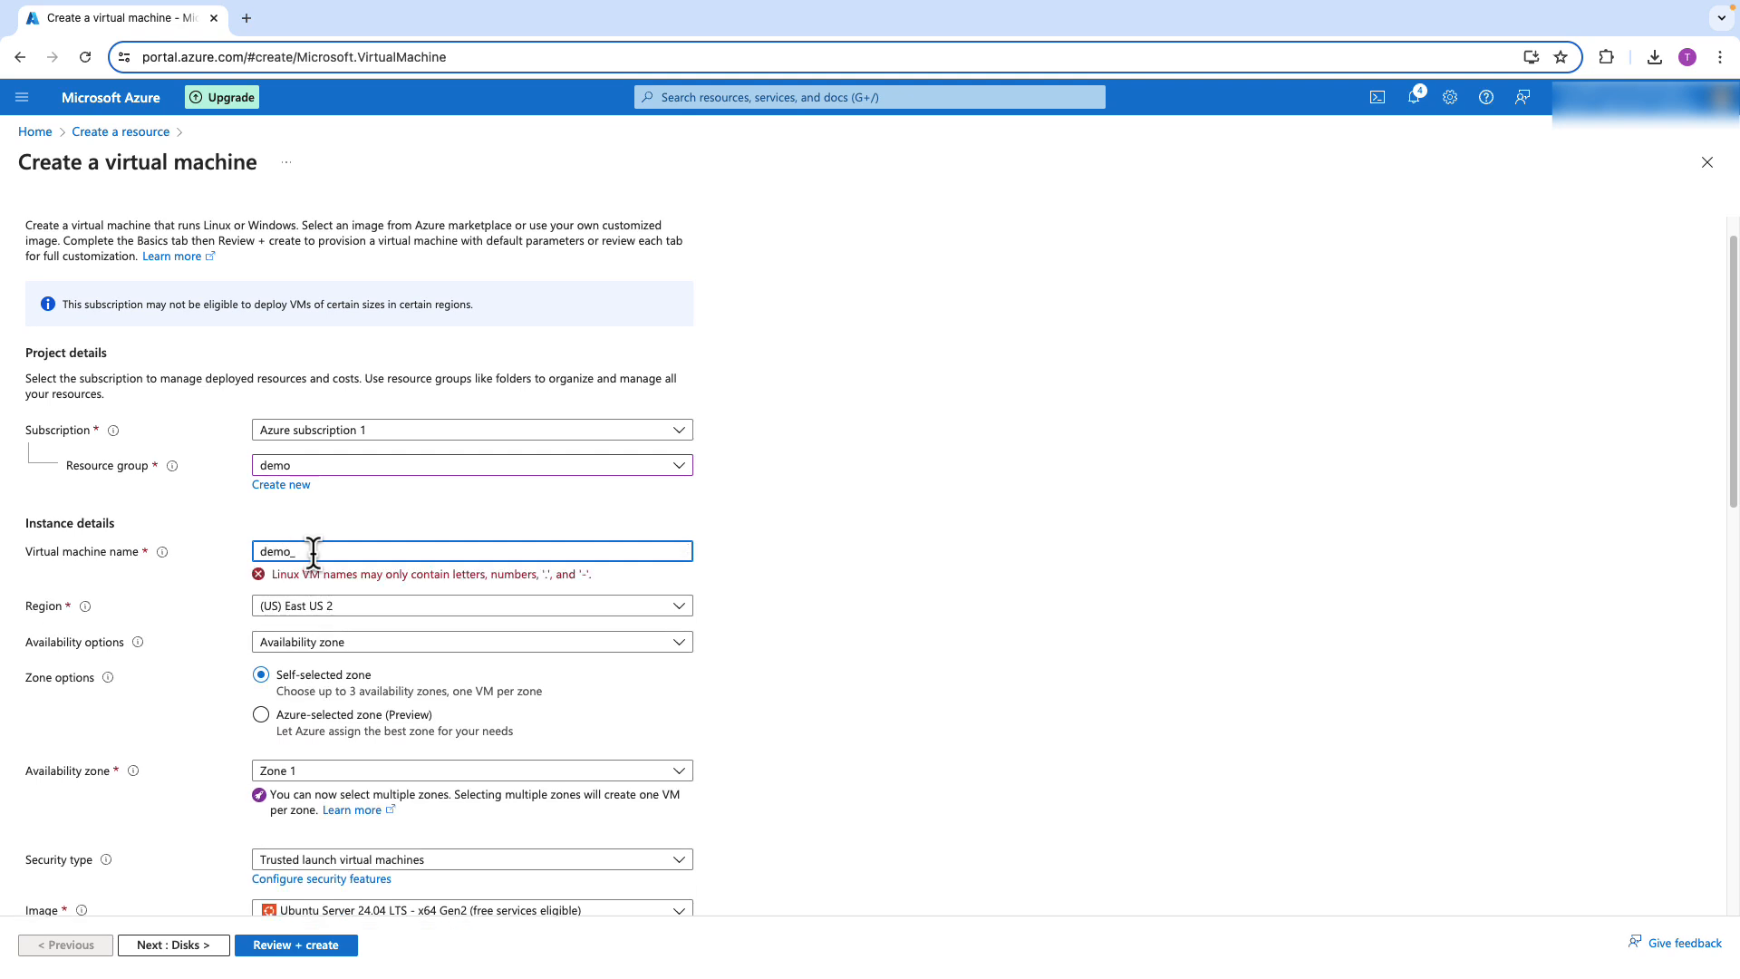
type("zonectivity")
key("BackSpace")
type("-")
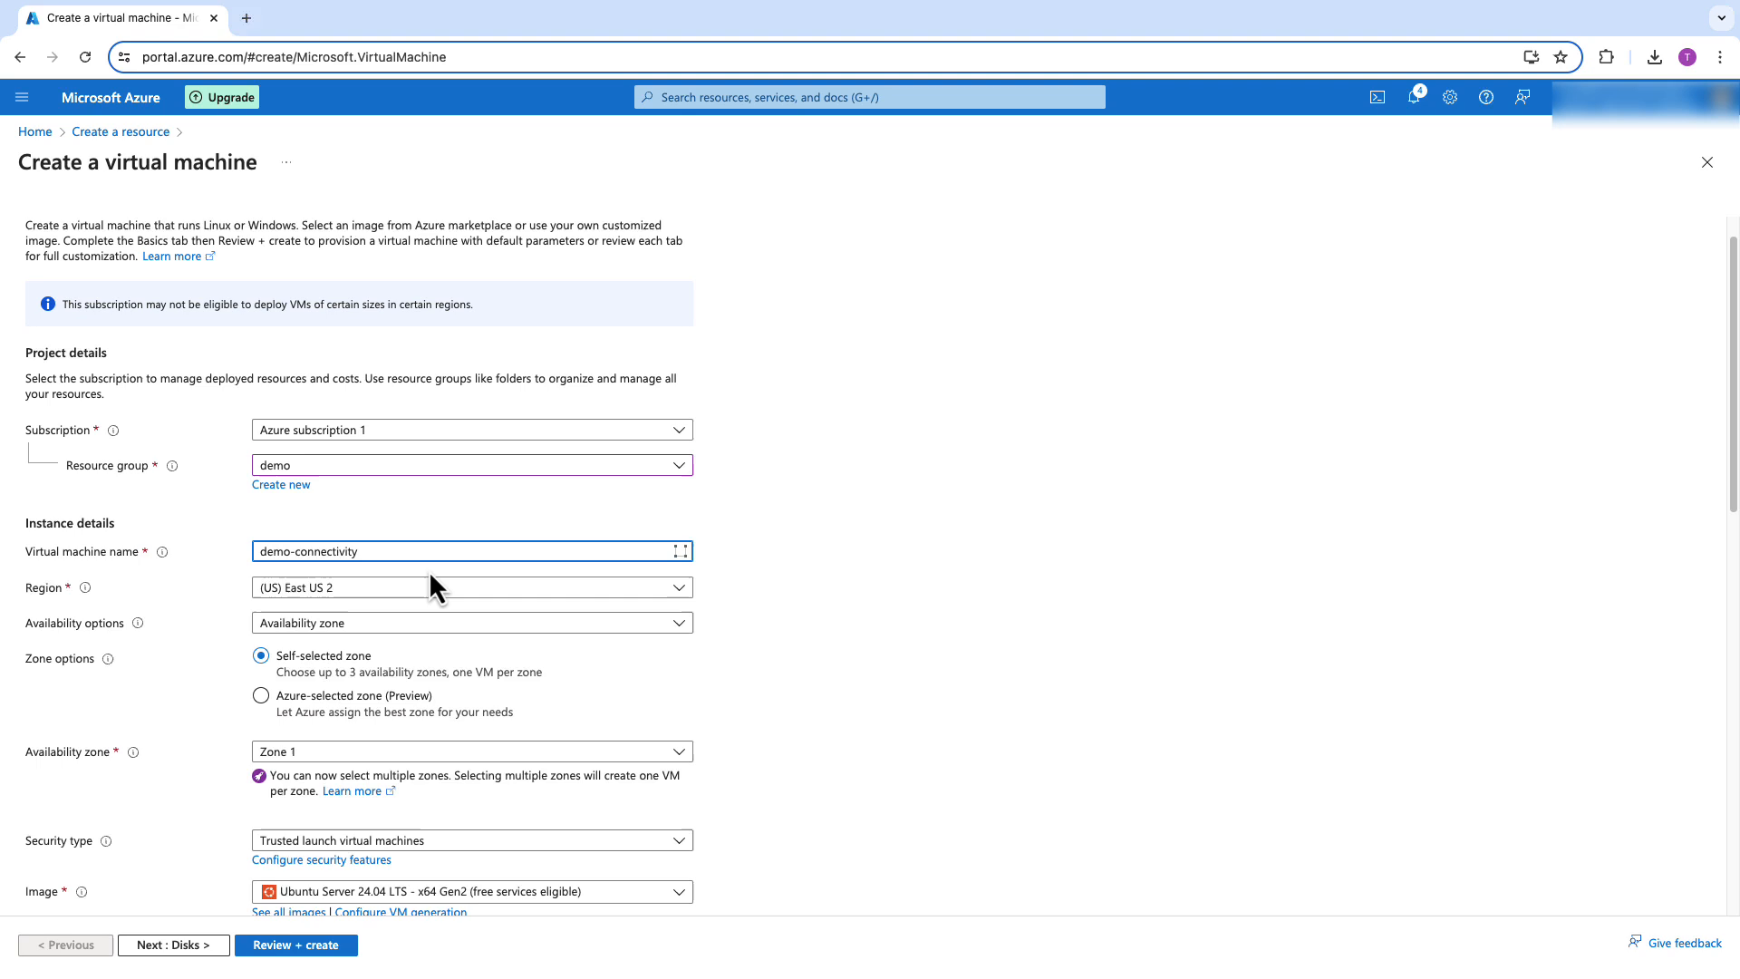
left_click(854, 600)
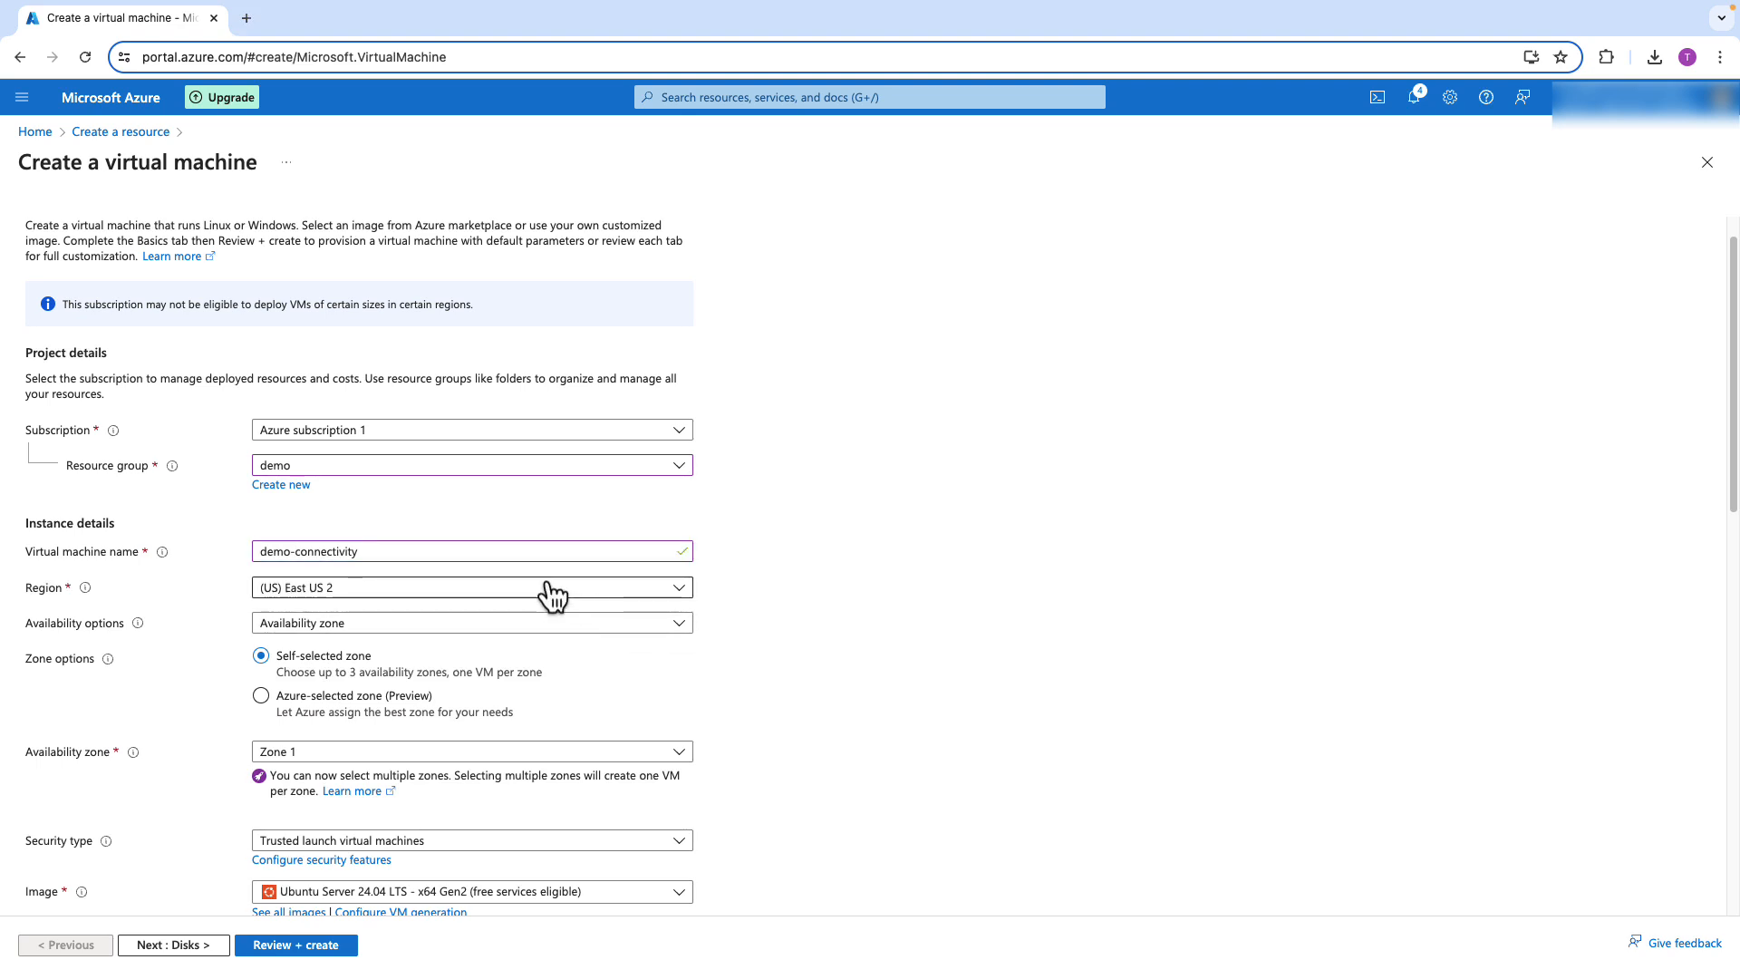
Set the virtual machine's availability options to No infrastructure redundancy required.
scroll(671, 630, "down", 1)
left_click(680, 609)
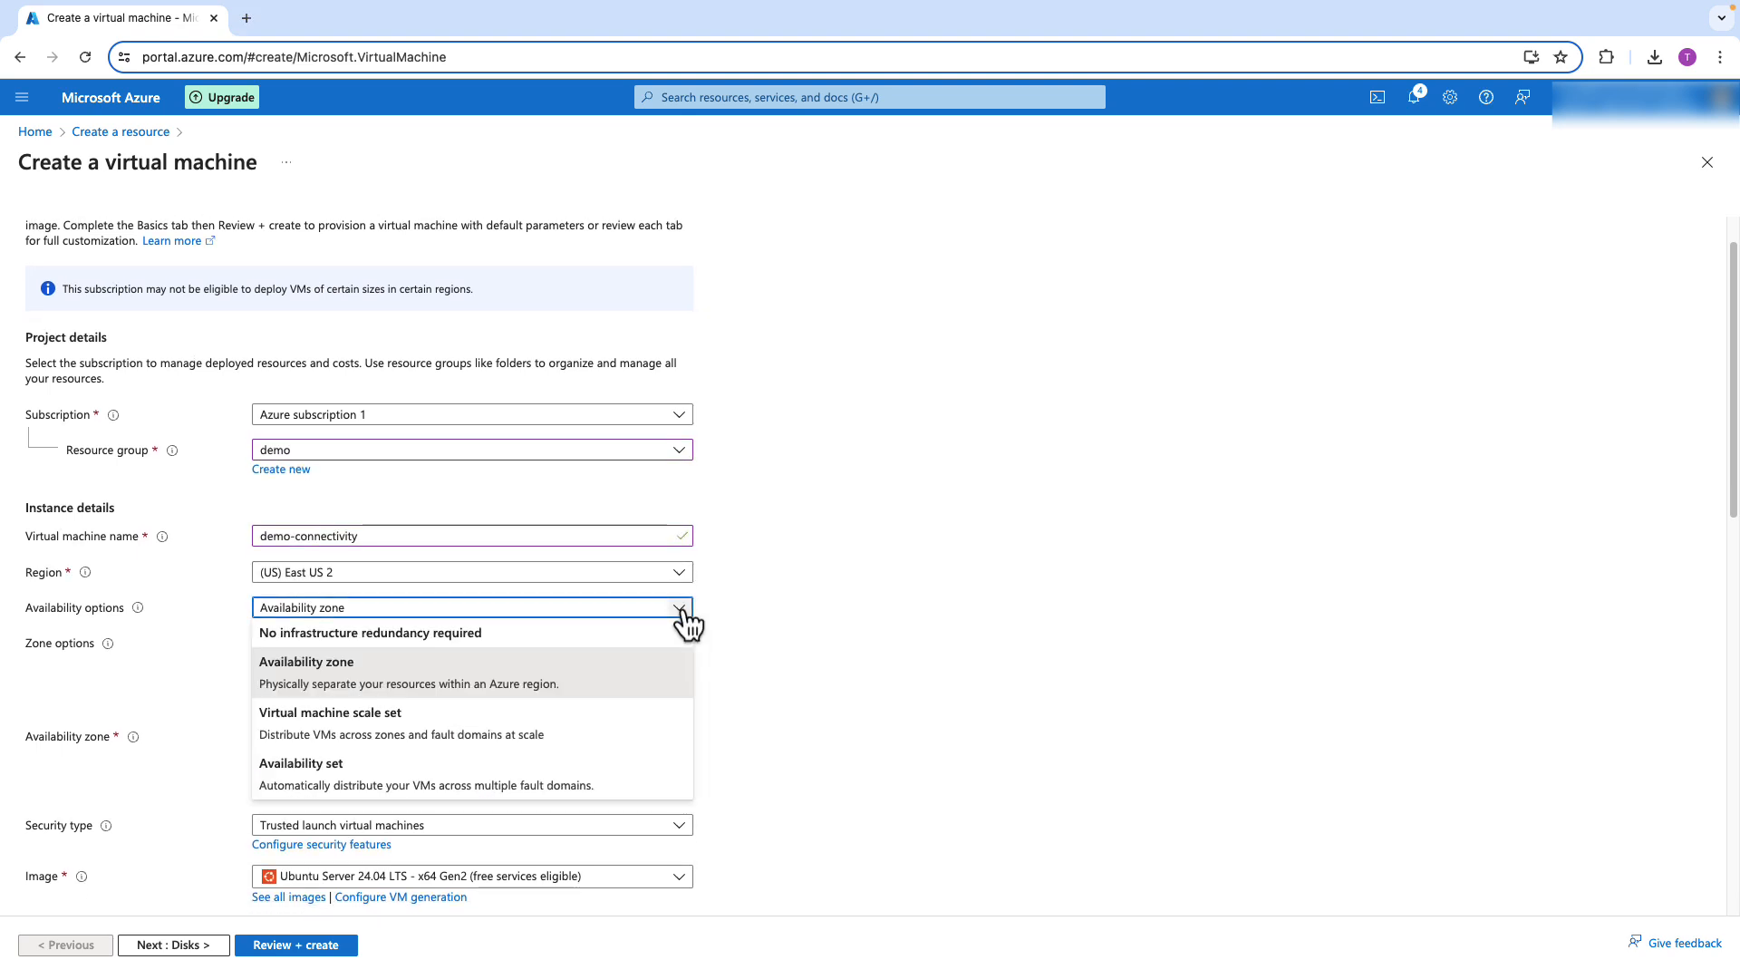
left_click(406, 634)
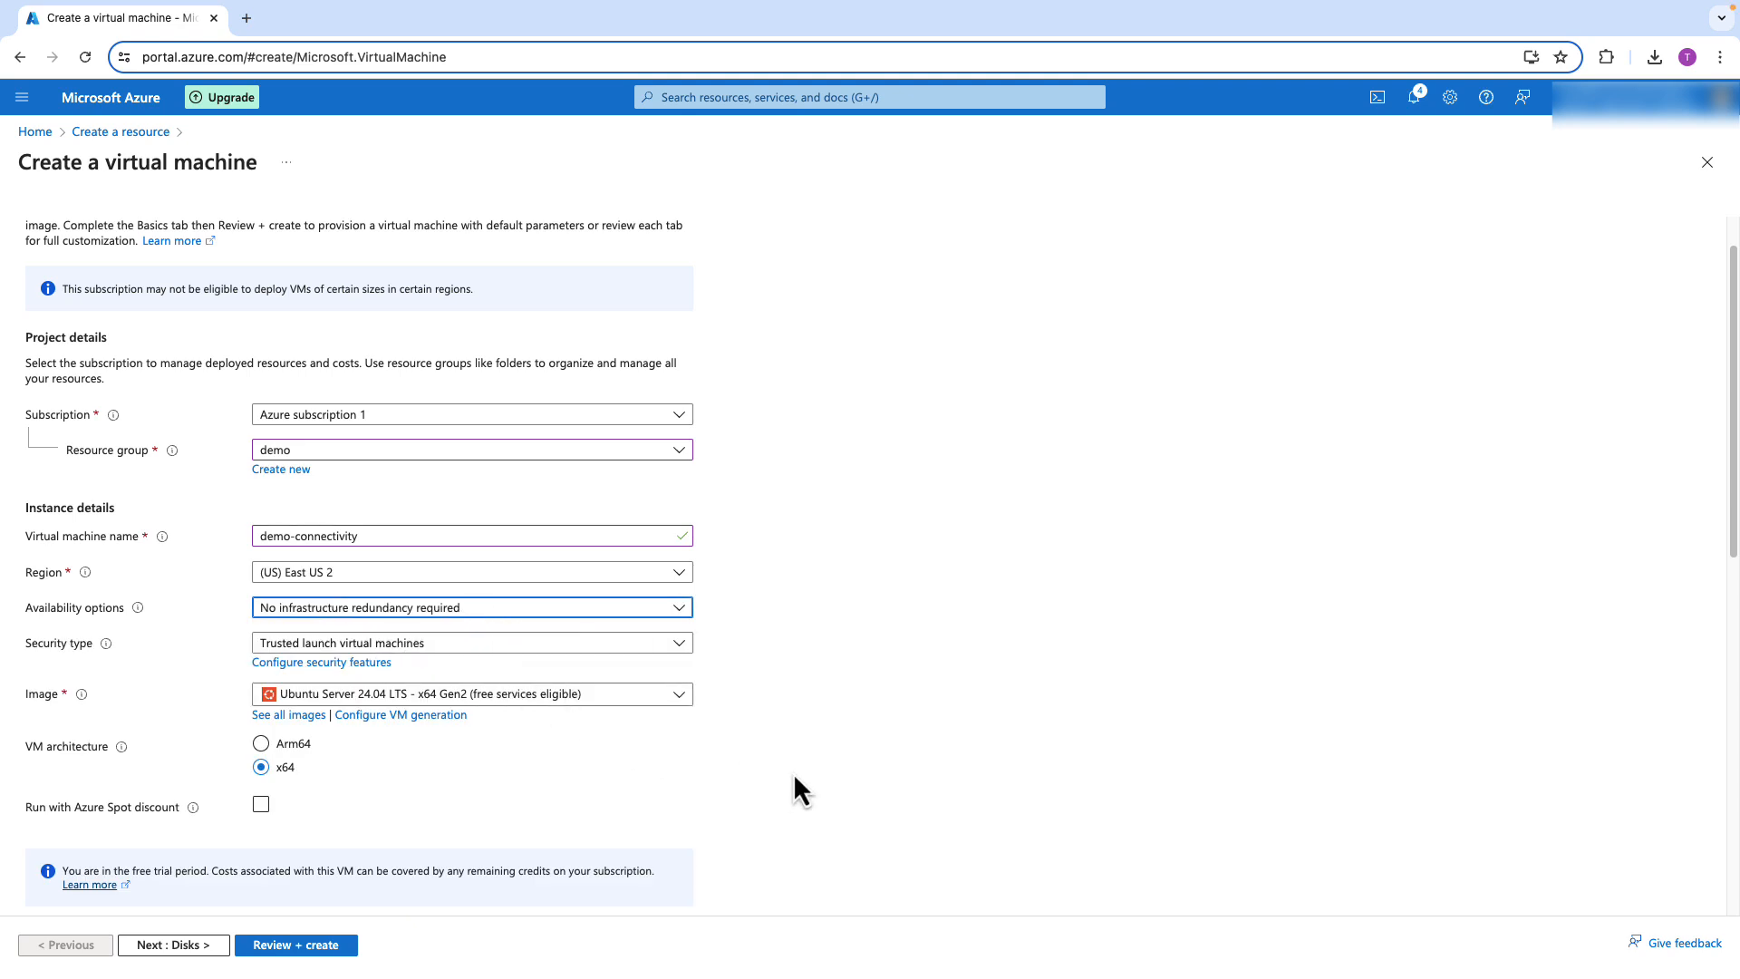
scroll(789, 721, "down", 2)
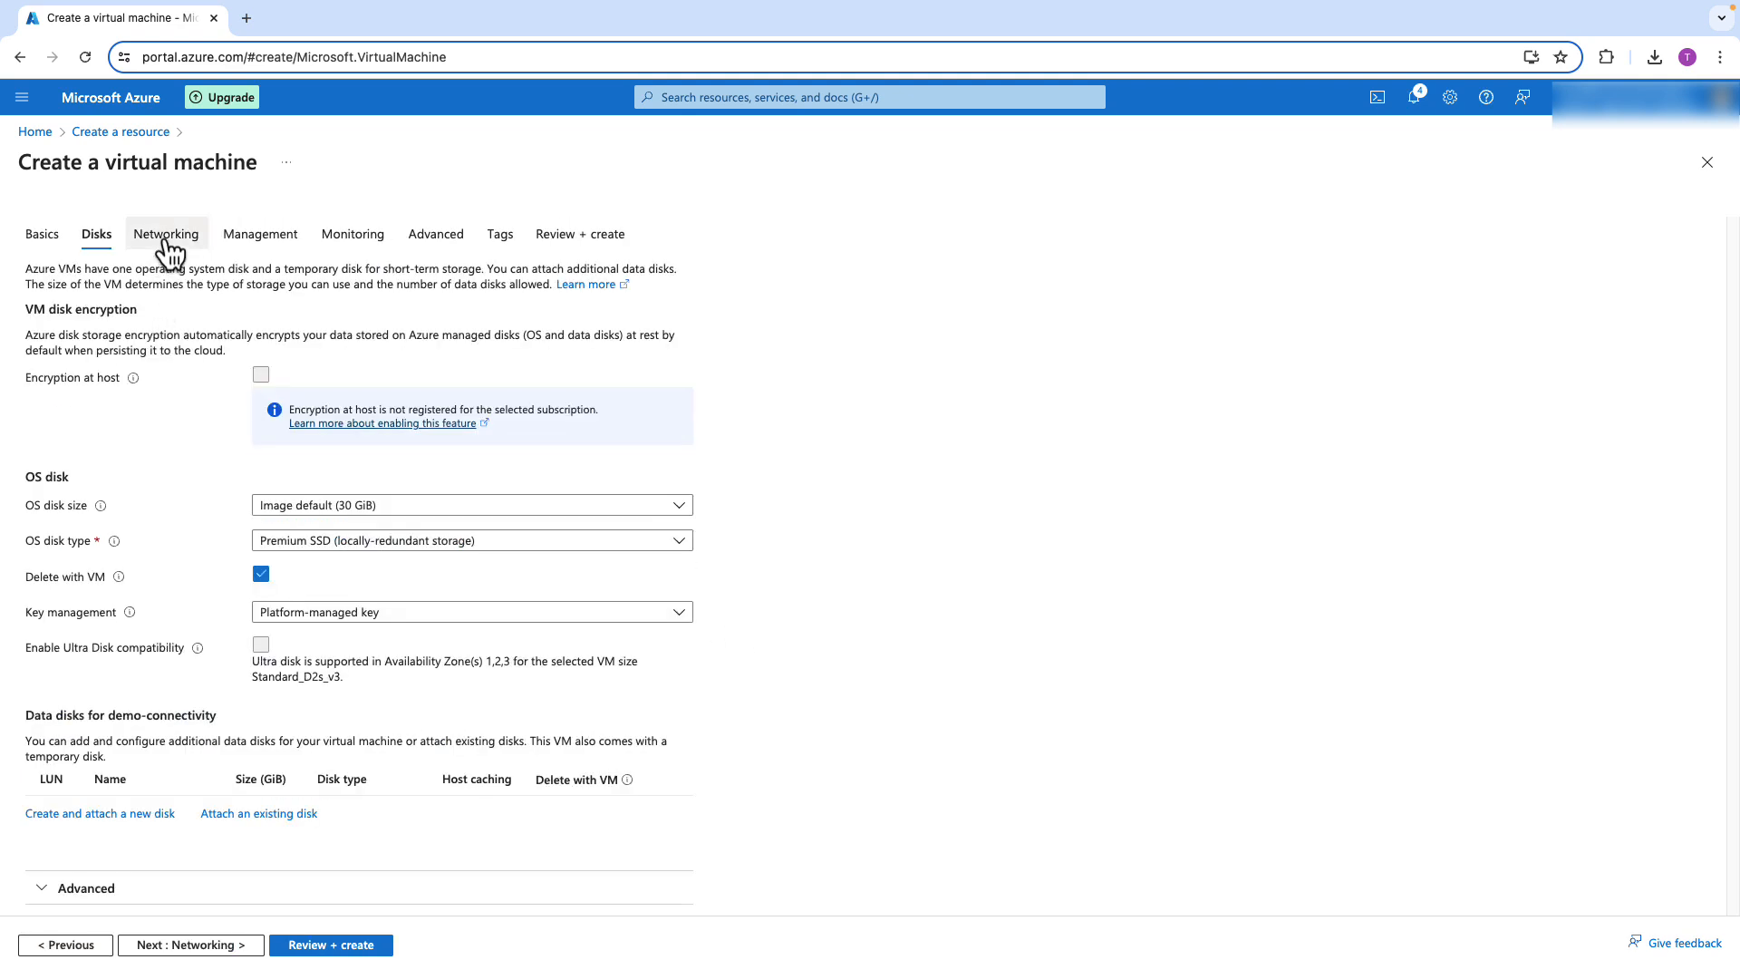
In the virtual machine's networking settings, enable deleting the public IP and NIC when the VM is deleted.
left_click(168, 237)
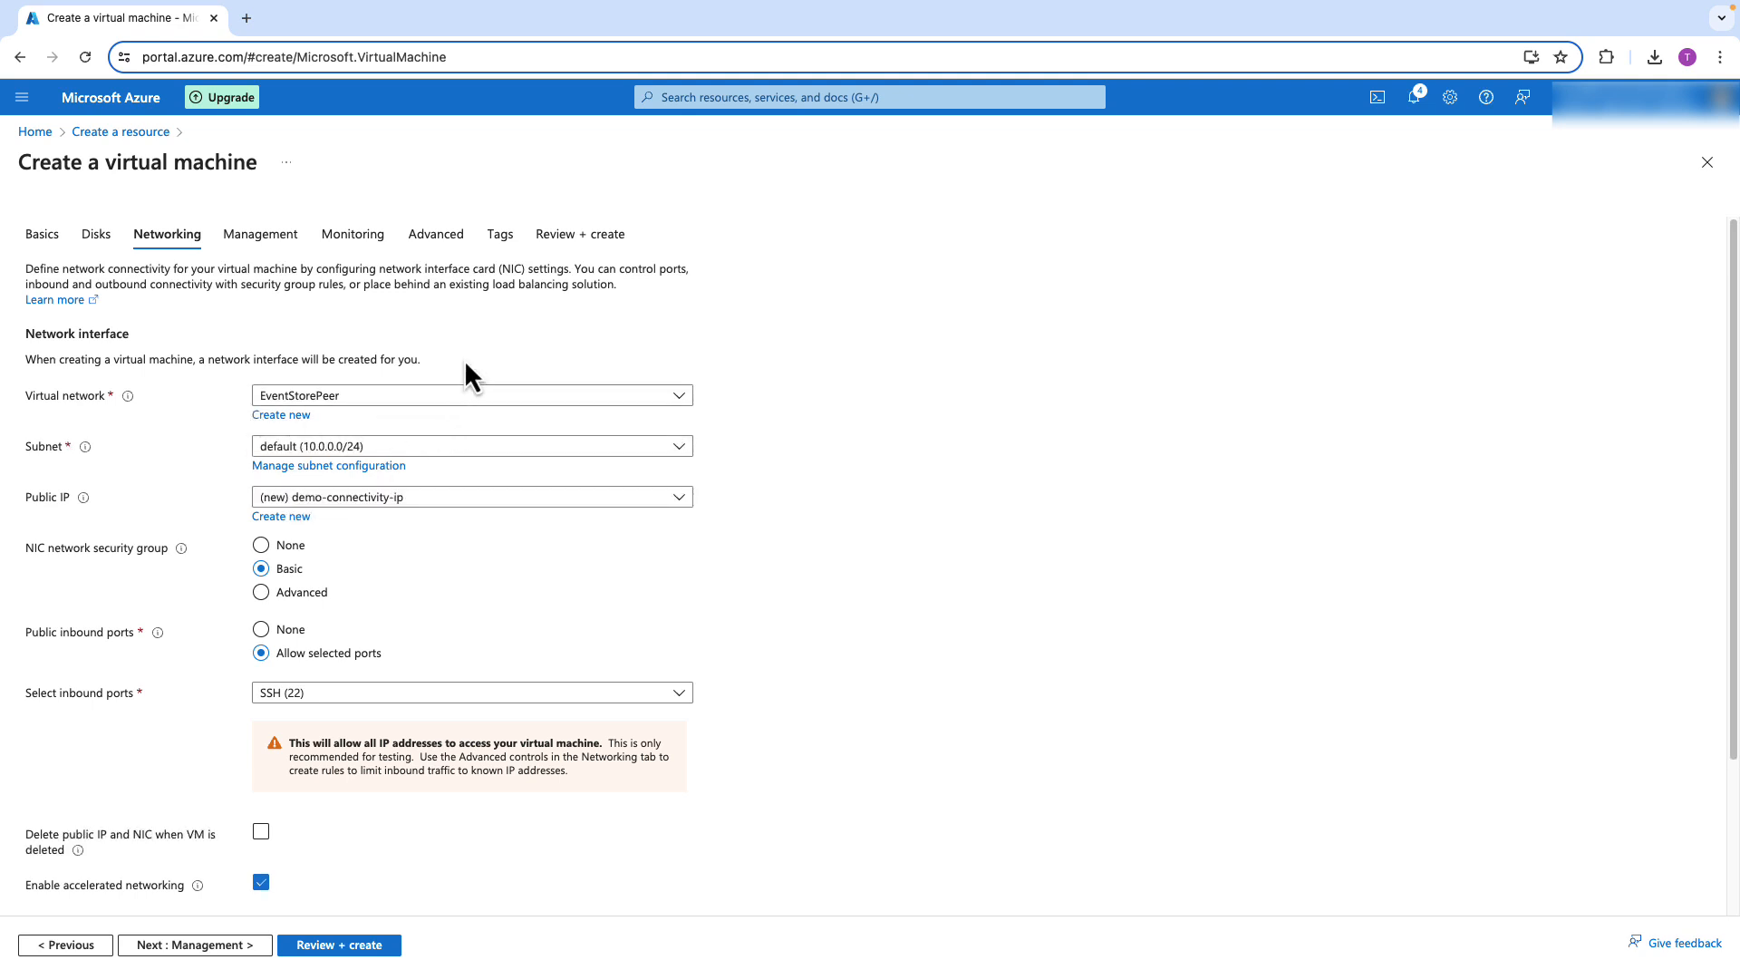
mouse_move(186, 328)
left_mouse_down()
mouse_move(358, 408)
mouse_move(733, 428)
left_mouse_up()
scroll(751, 603, "down", 3)
scroll(748, 591, "down", 2)
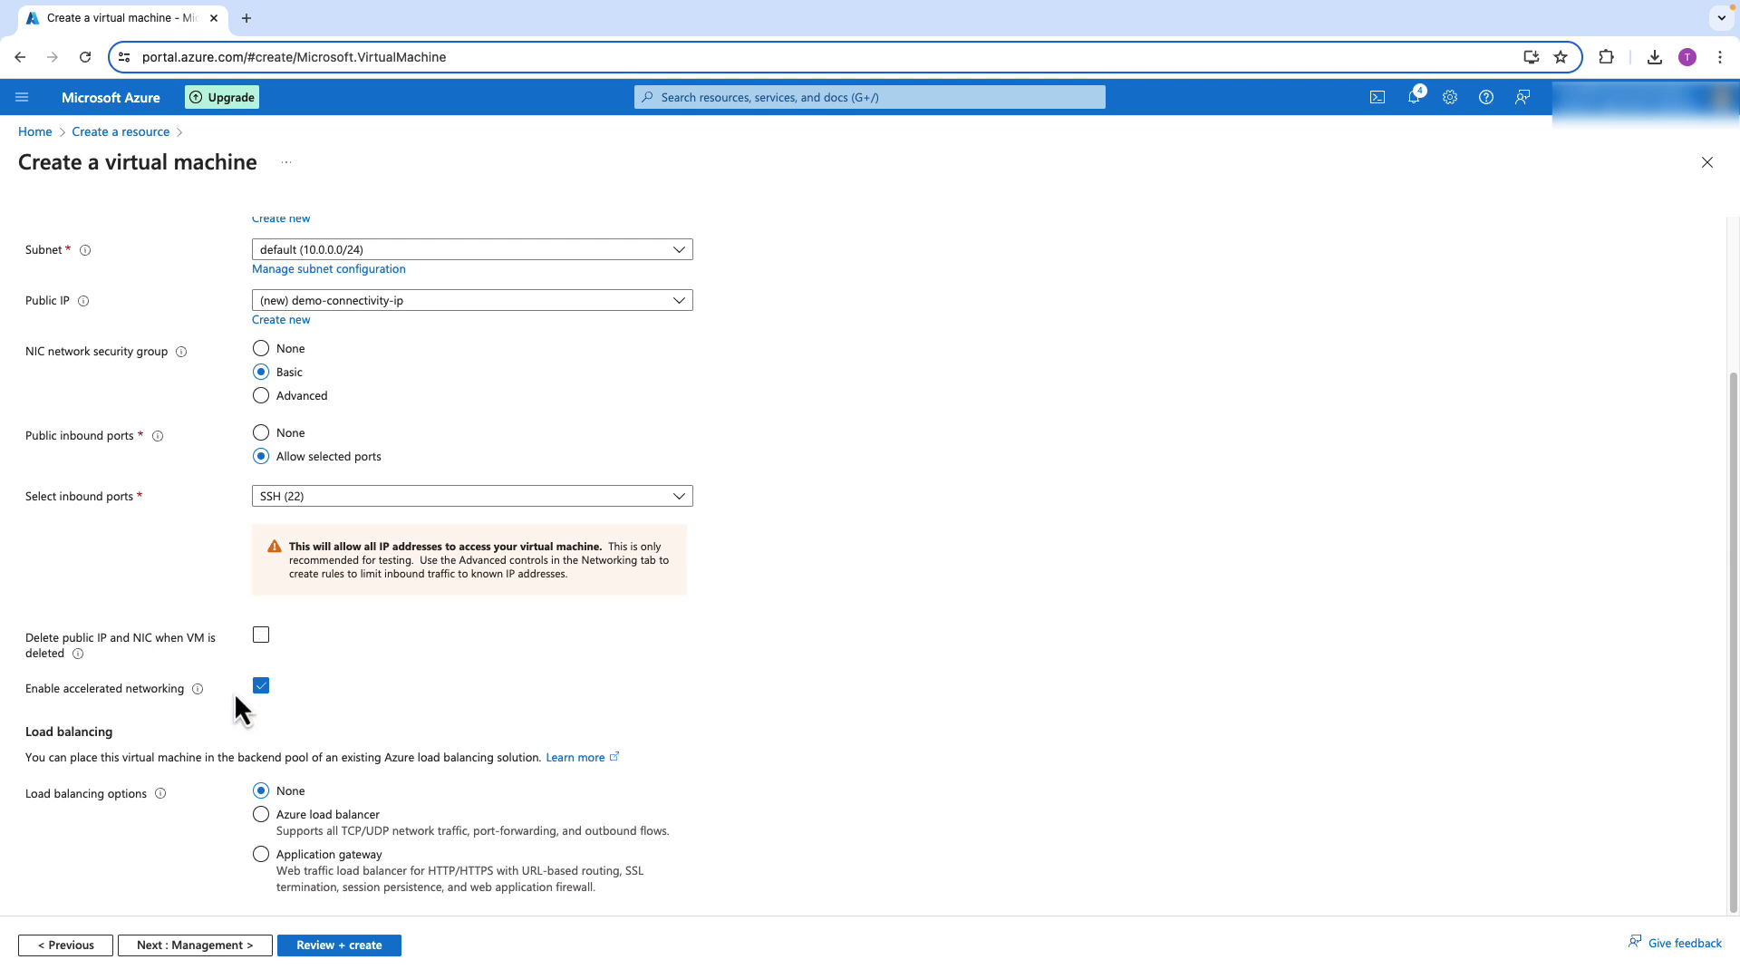
left_click(262, 640)
Review the virtual machine's configuration summary through the disk, networking and management details, and create the VM.
left_click(347, 948)
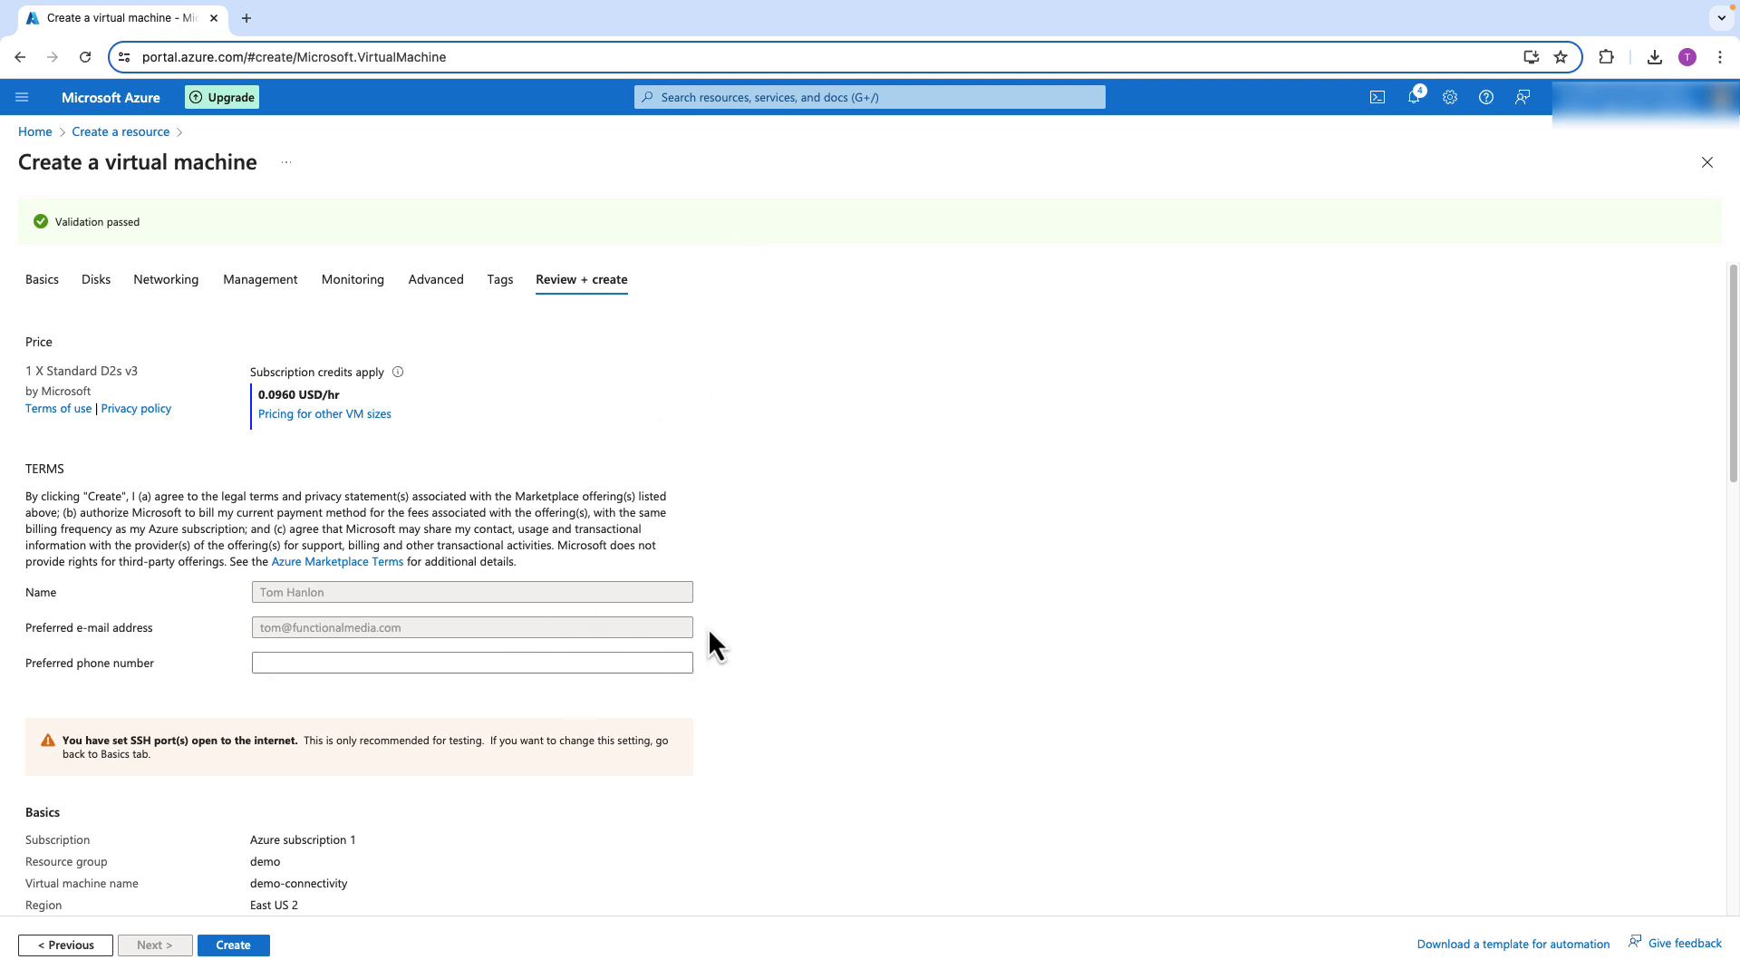
scroll(706, 652, "down", 1)
scroll(704, 649, "down", 5)
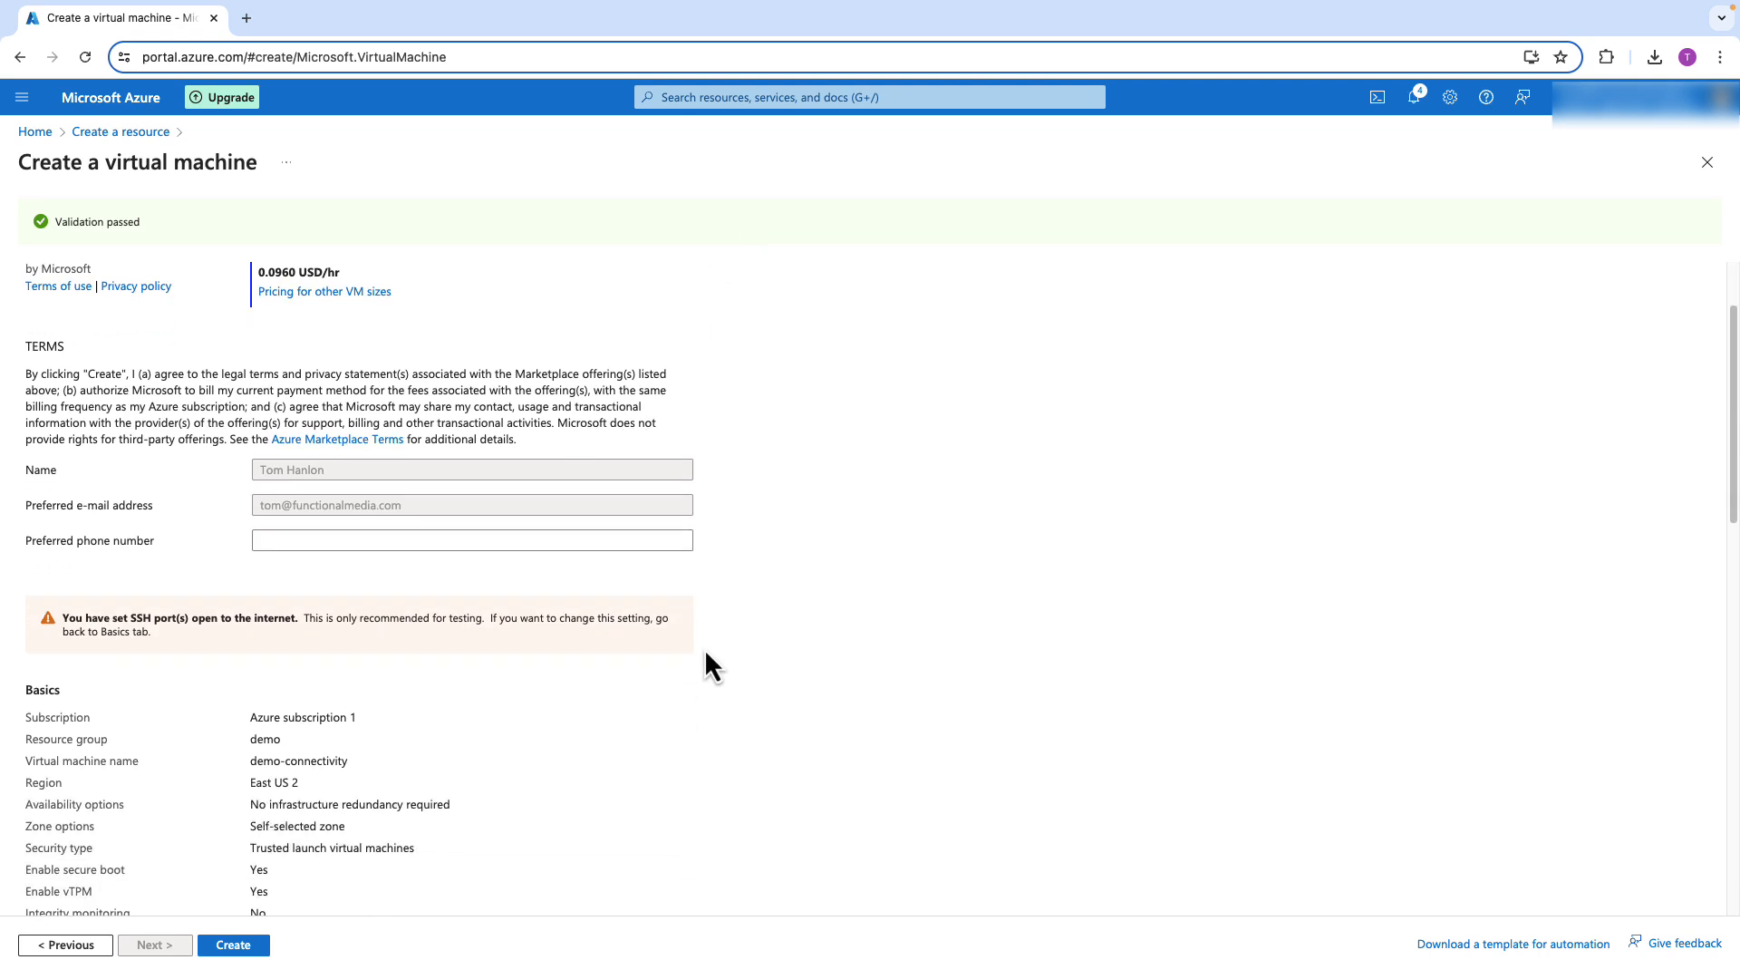
scroll(632, 689, "down", 6)
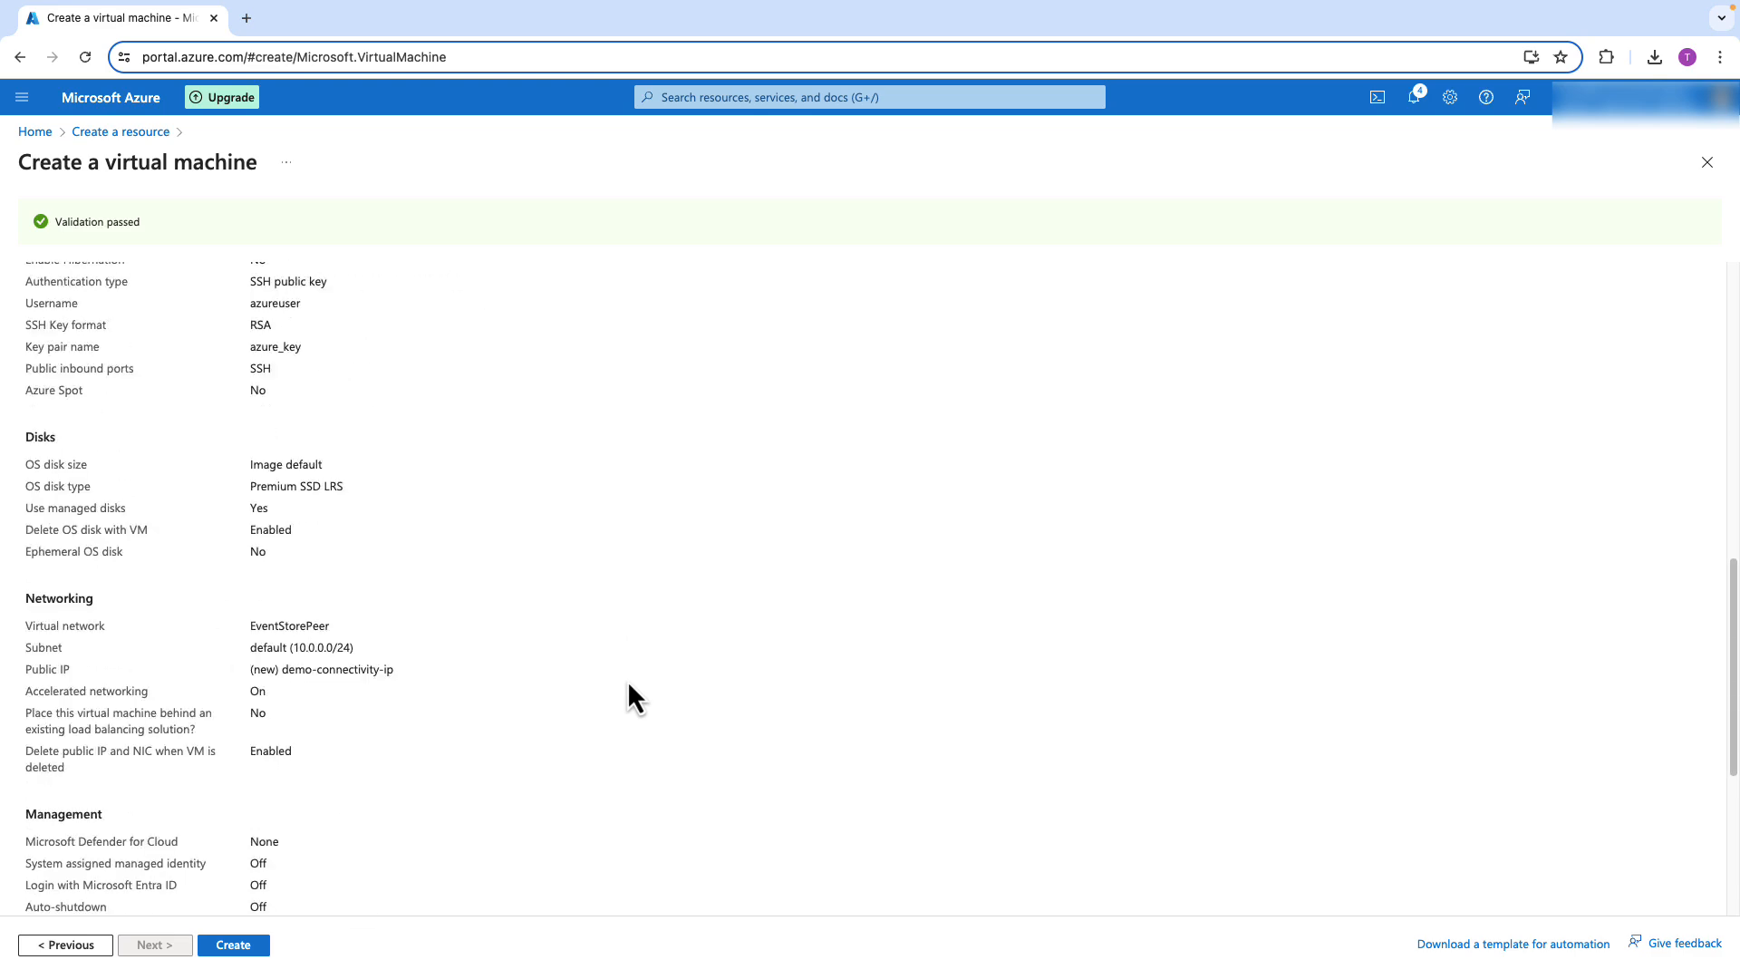
scroll(618, 687, "down", 3)
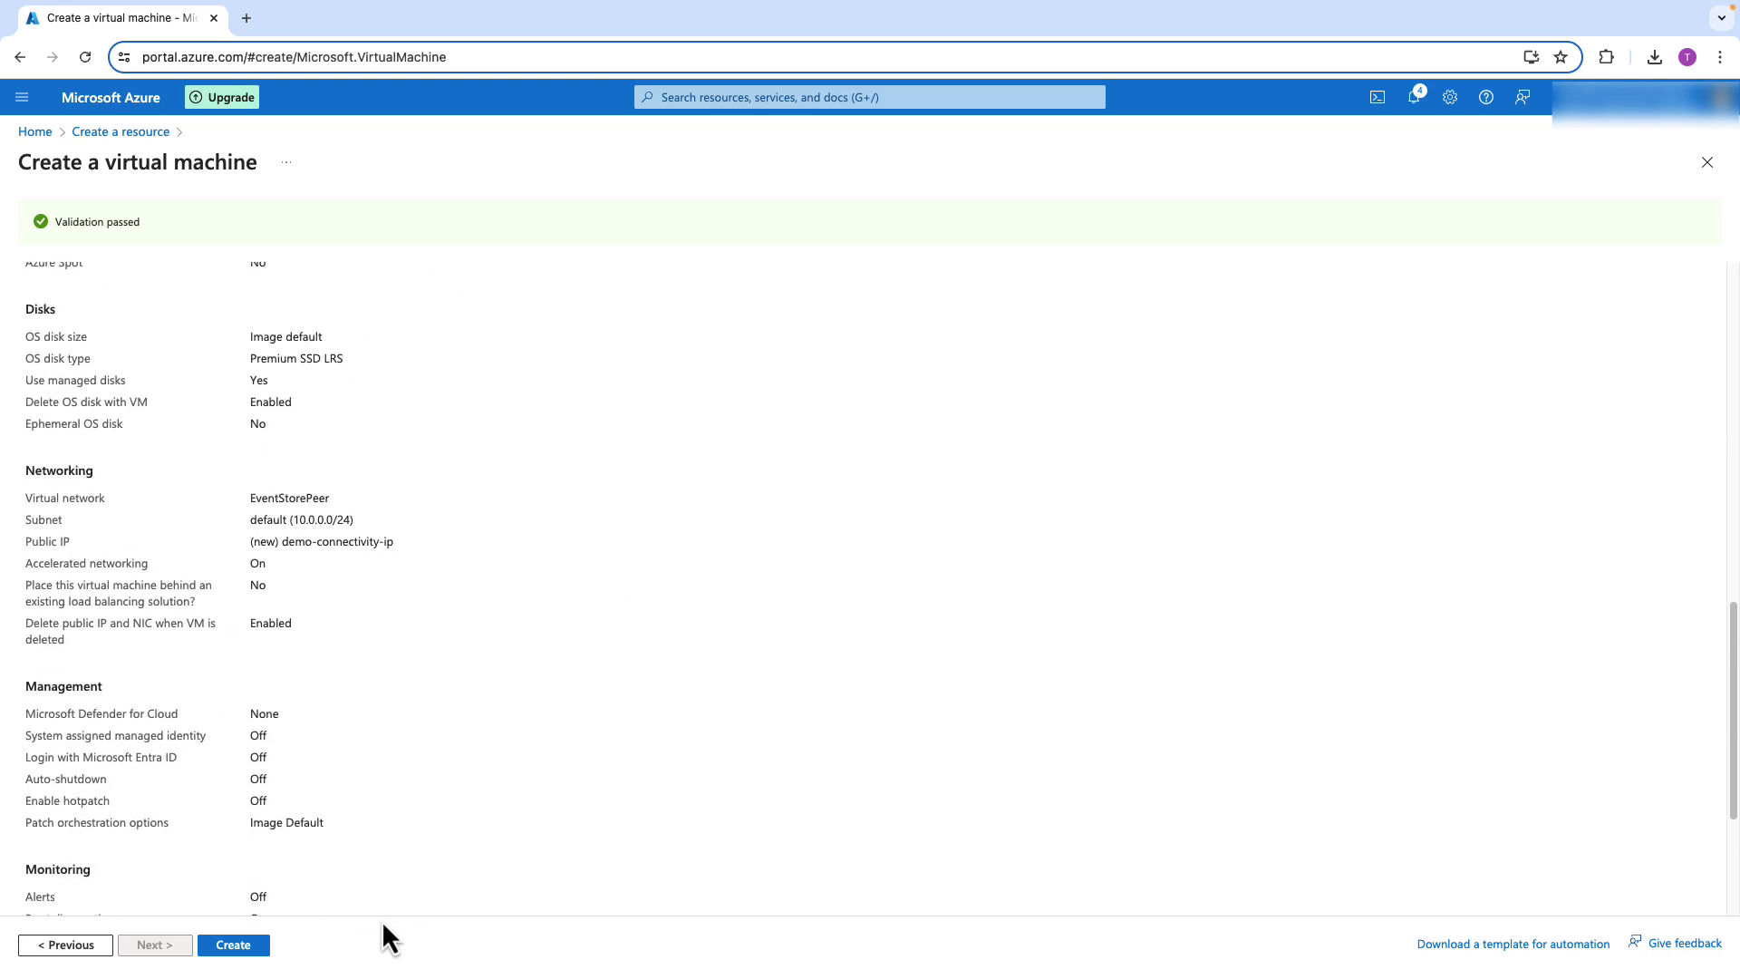
left_click(239, 951)
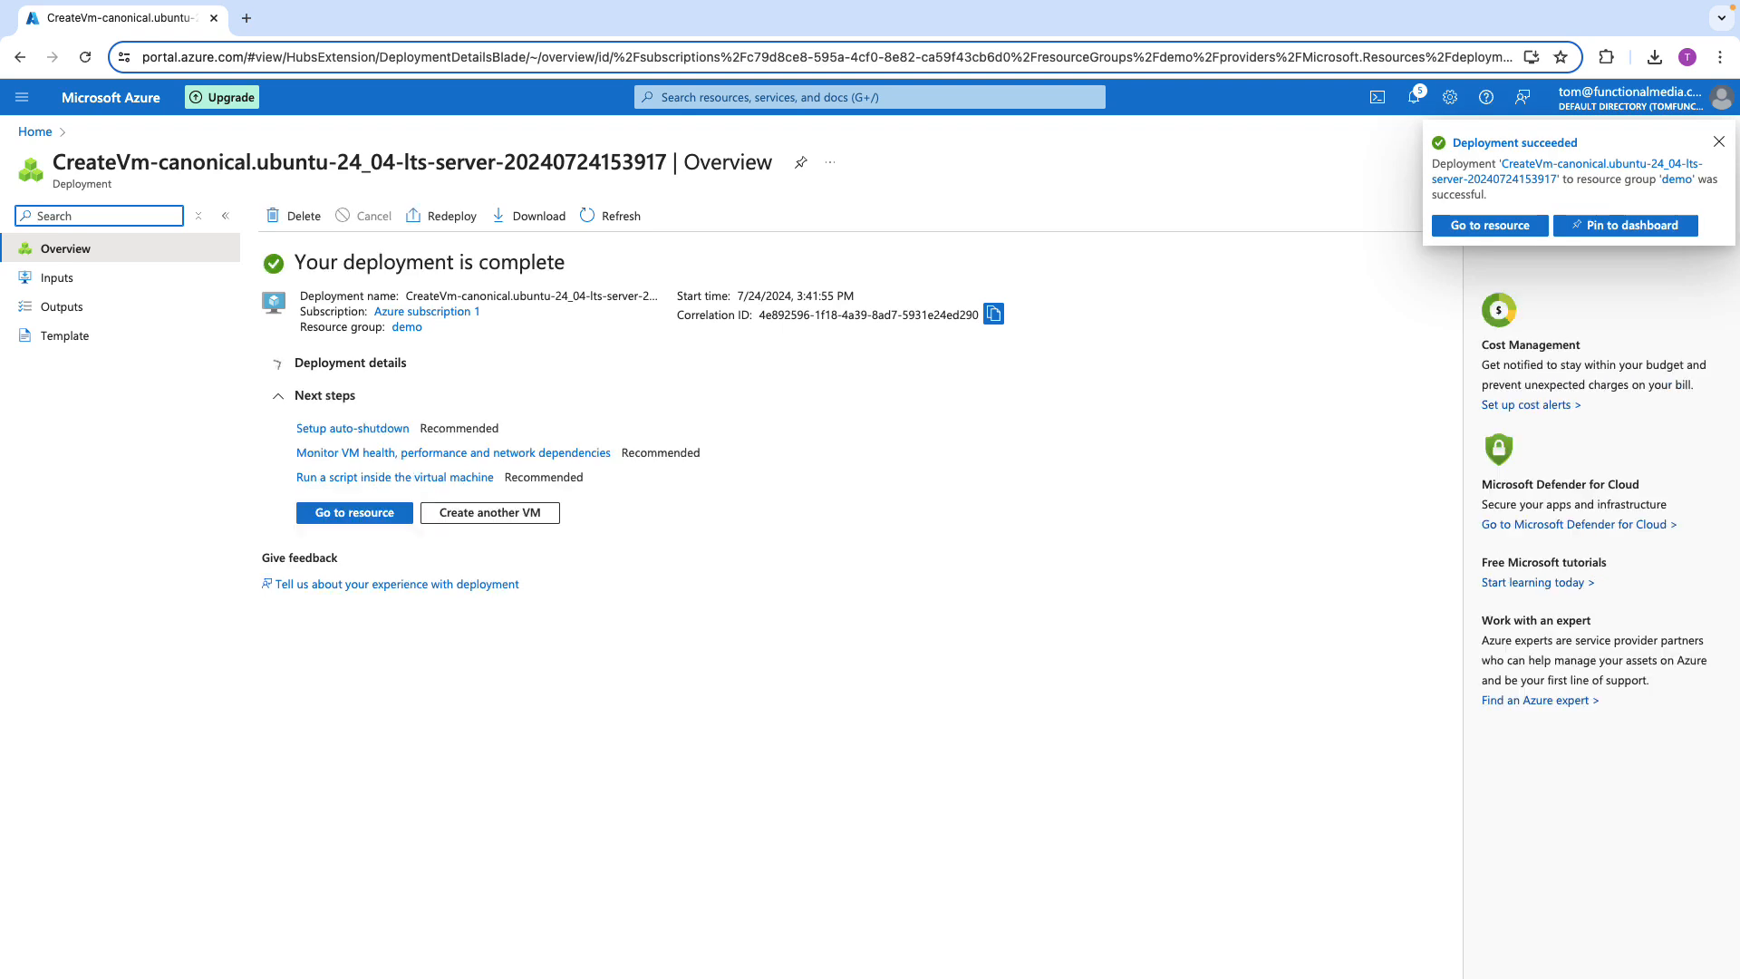
Open the demo-connectivity virtual machine from the list of all Azure resources.
key("super+Tab")
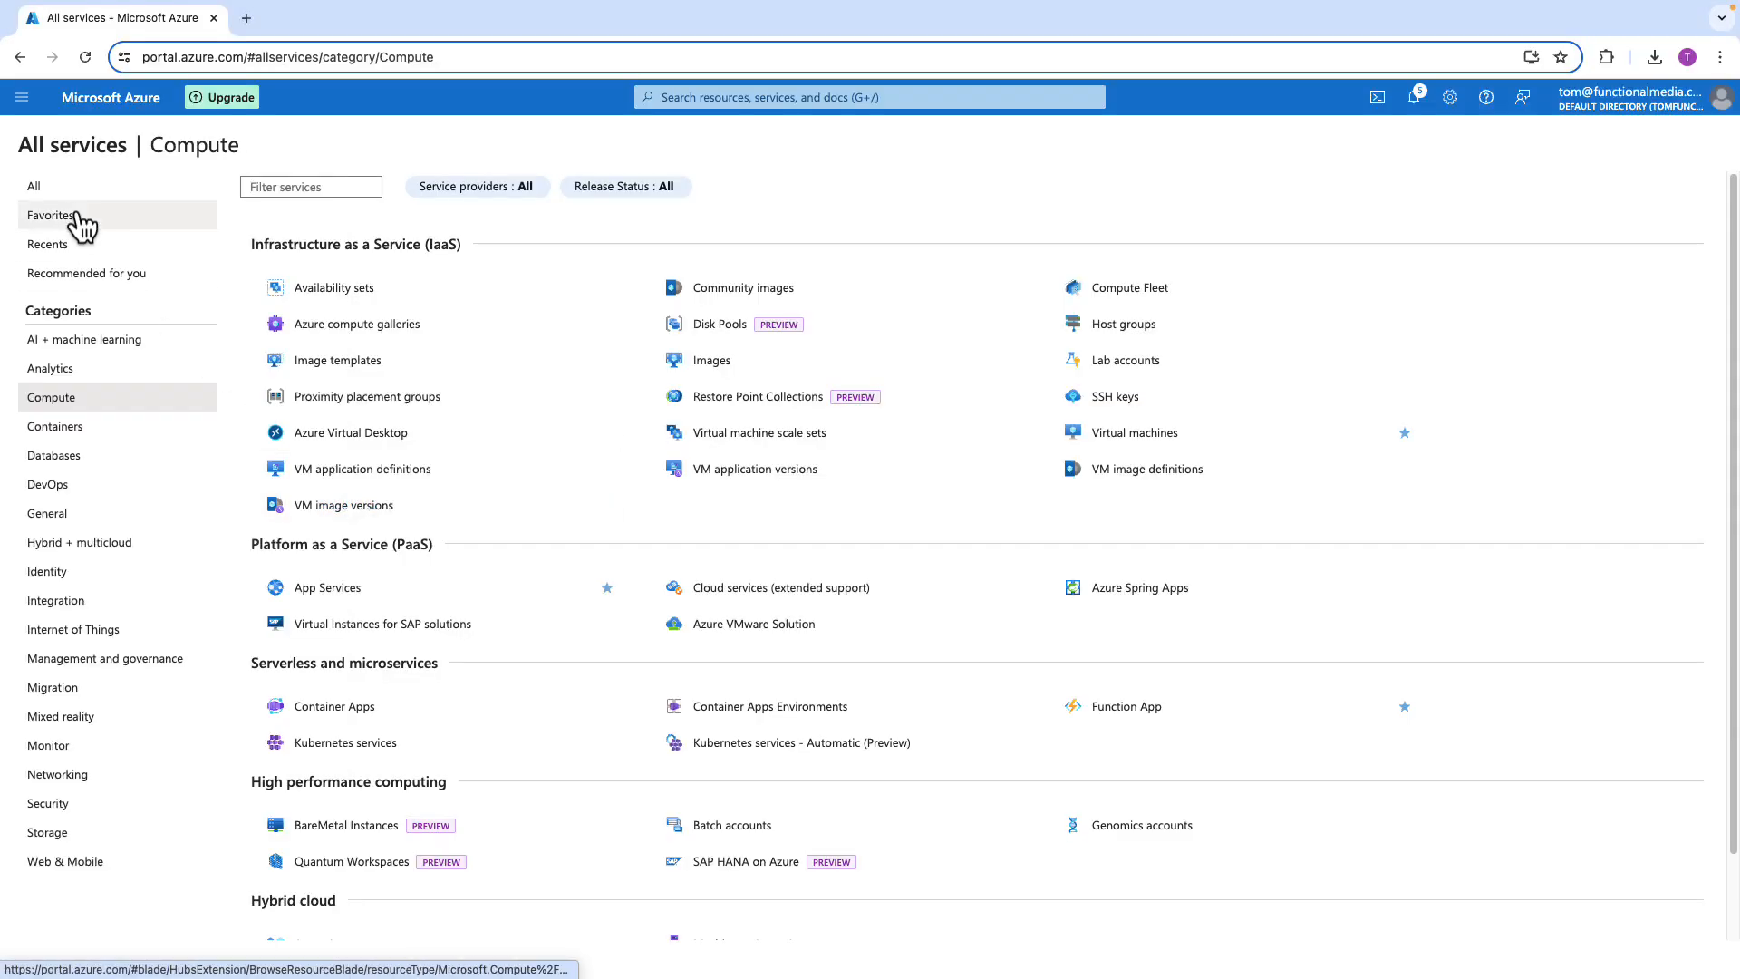
left_click(24, 100)
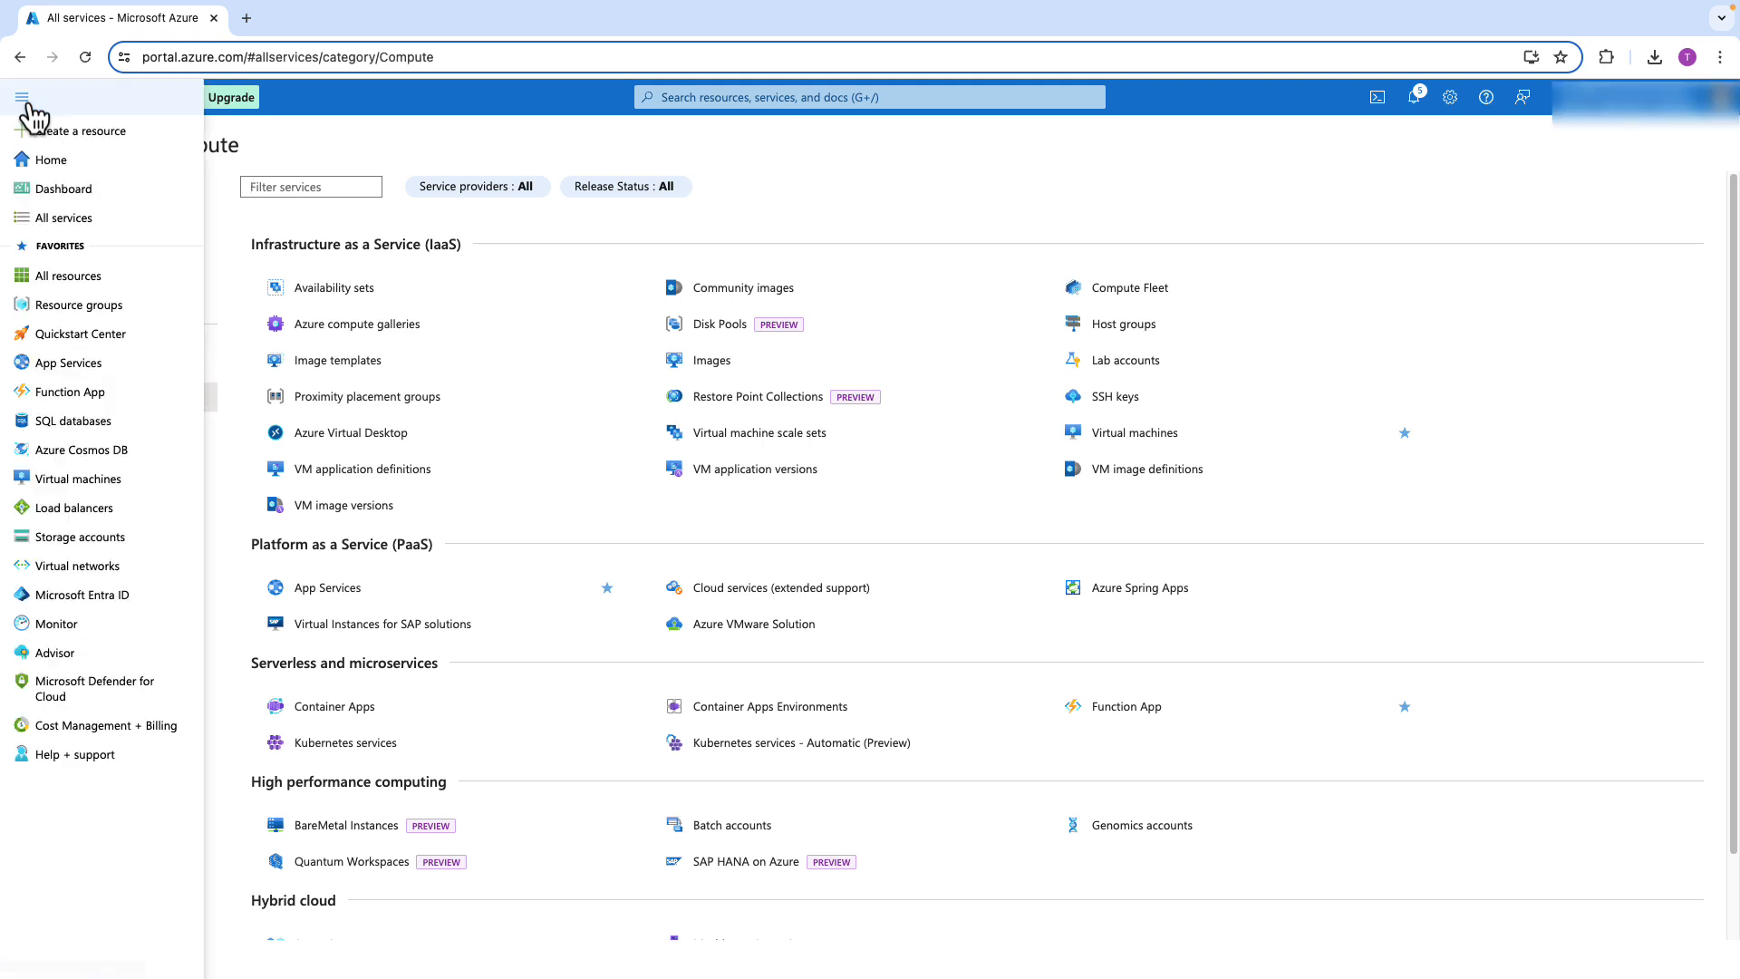
left_click(68, 286)
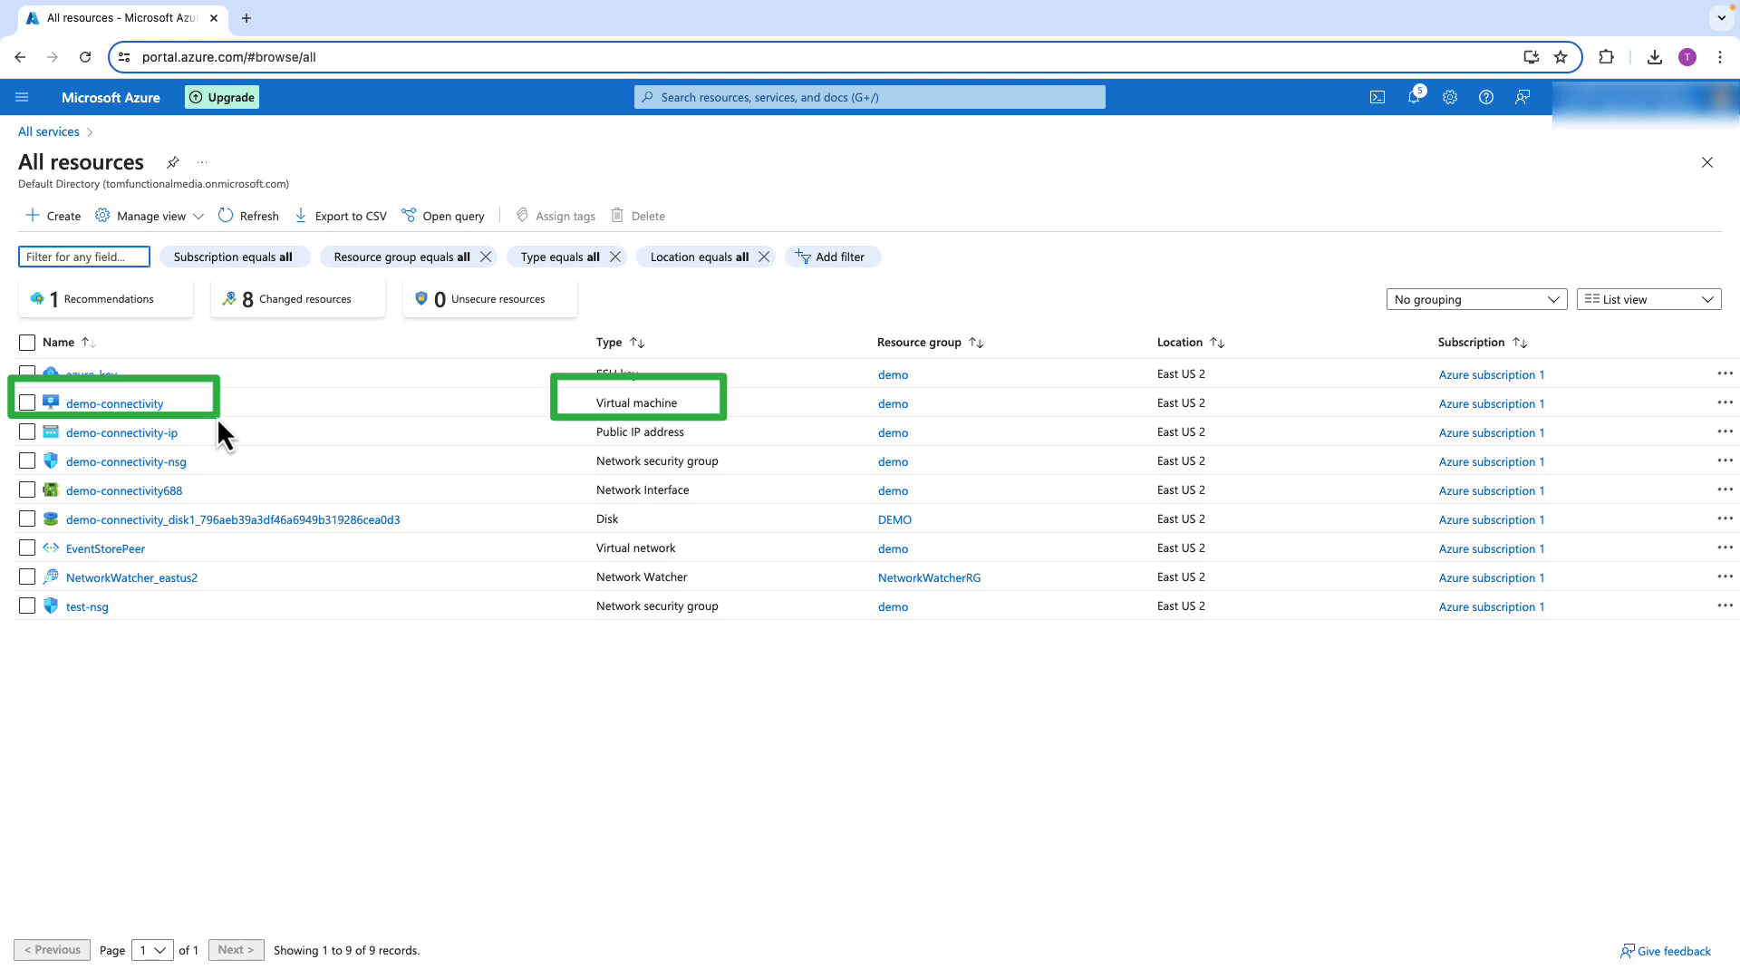
left_click(117, 405)
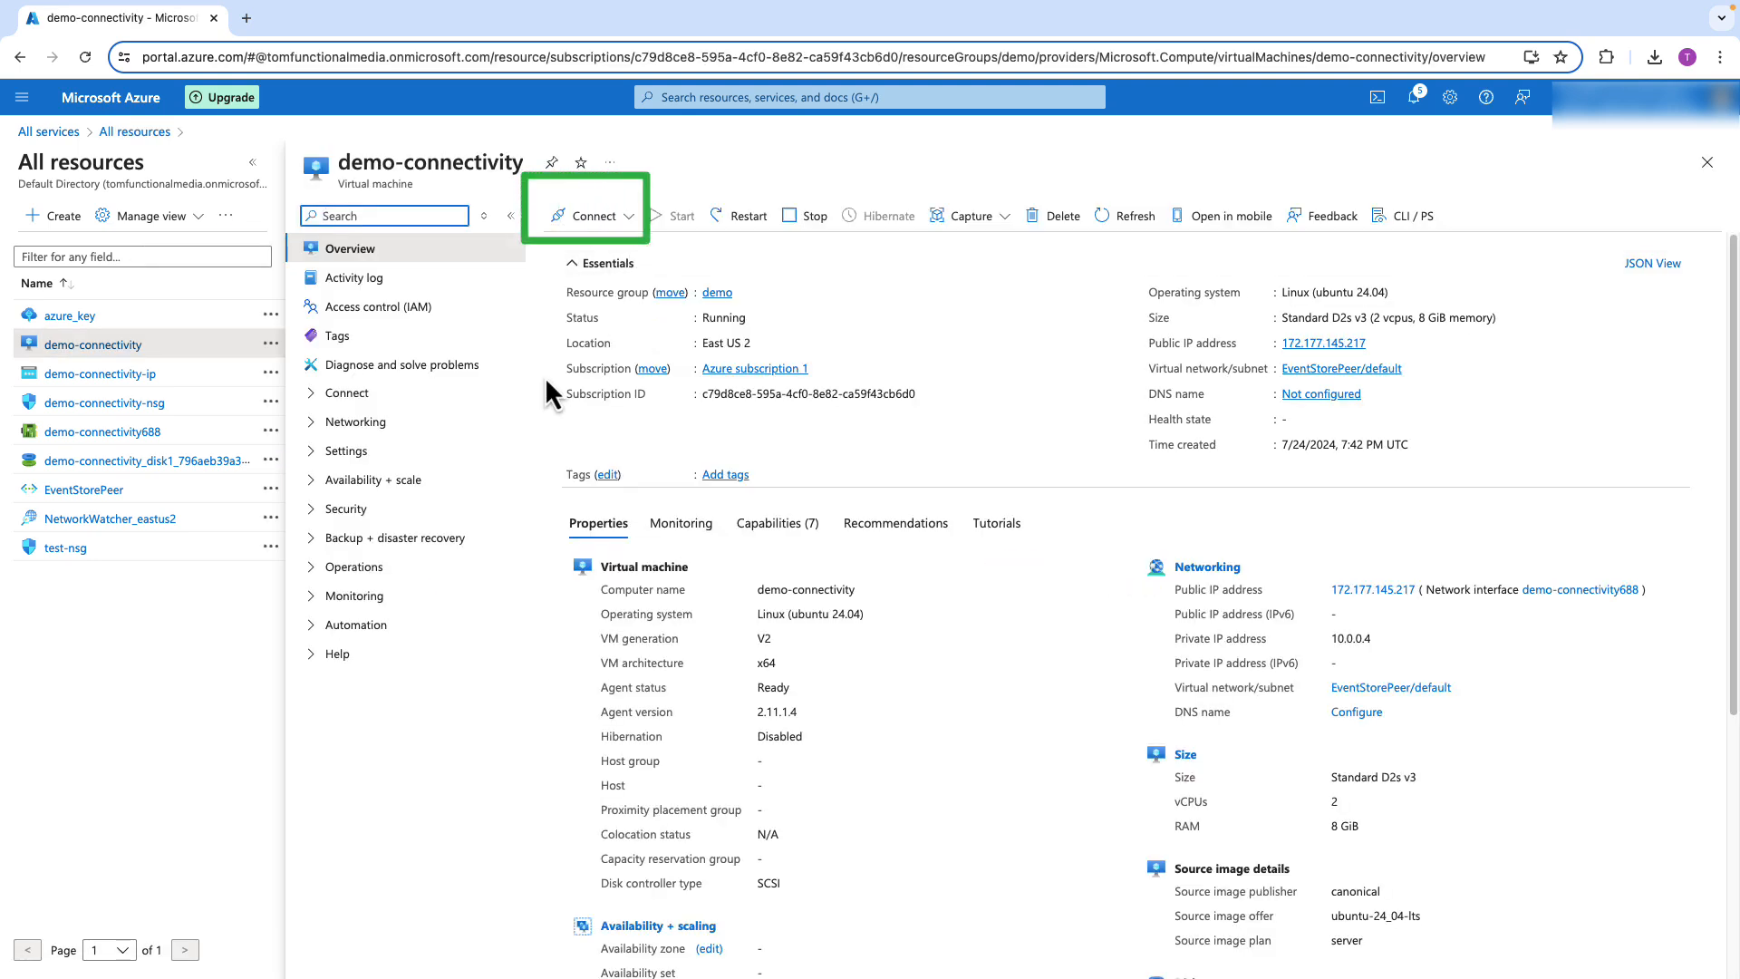
Open the VM's Native SSH connection instructions, enter azur as the private key path and copy the generated SSH command.
left_click(595, 217)
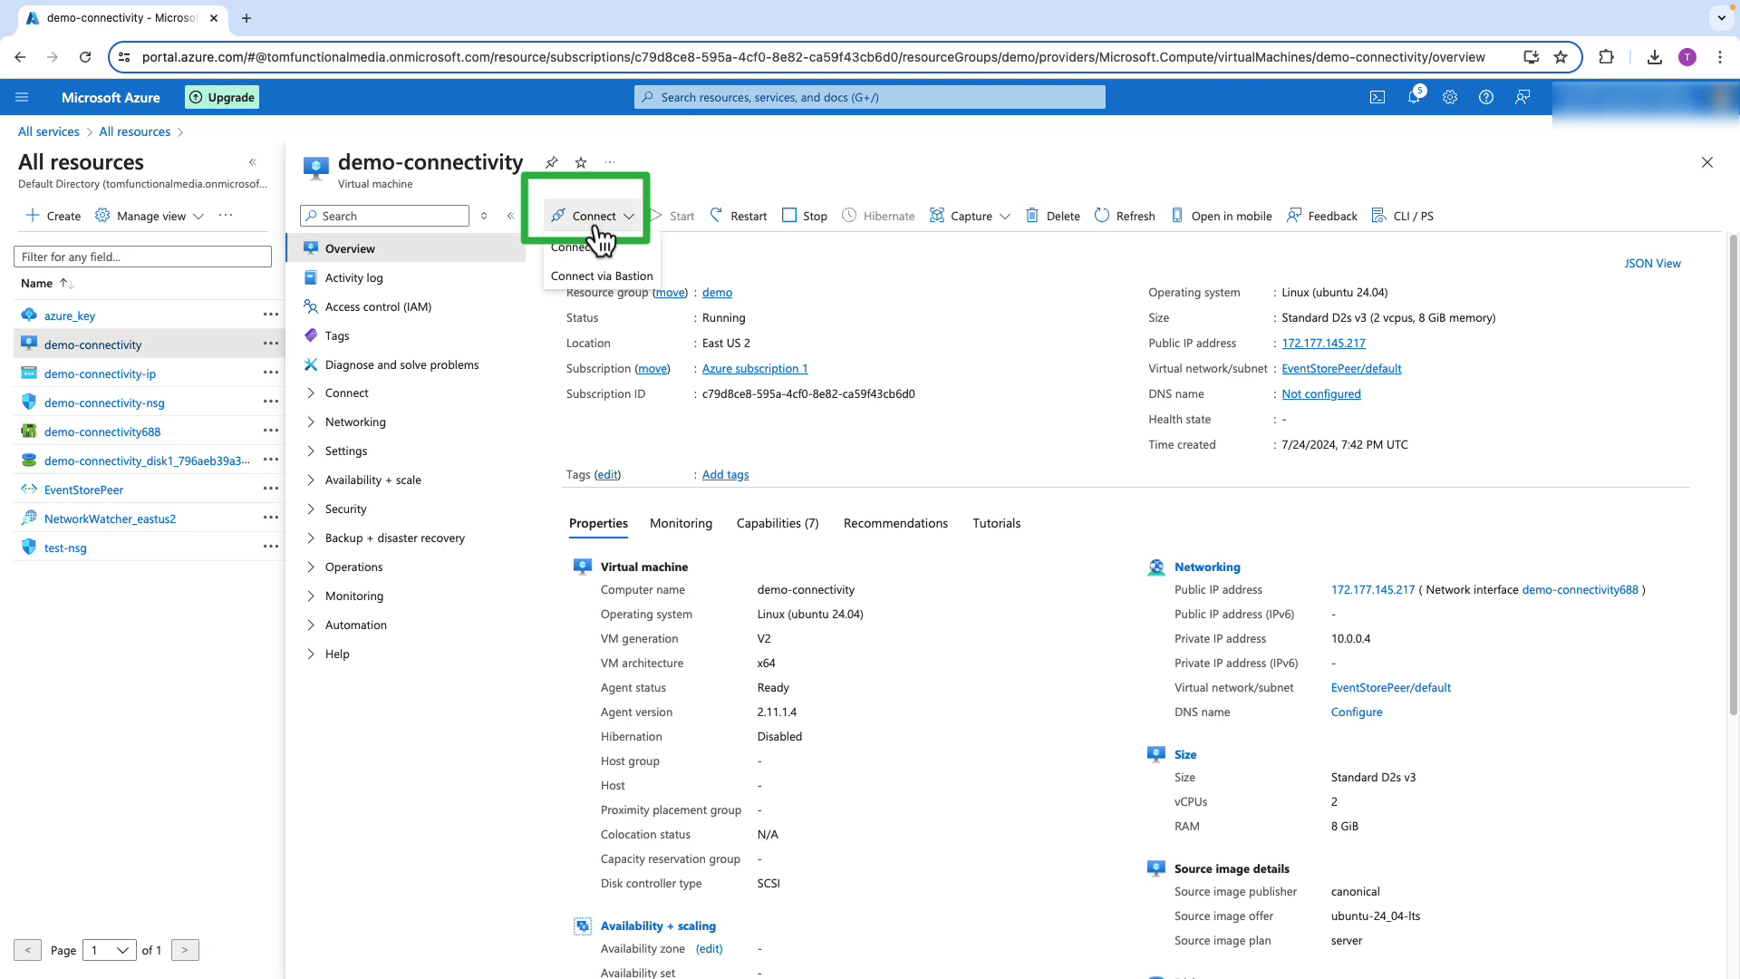
left_click(589, 252)
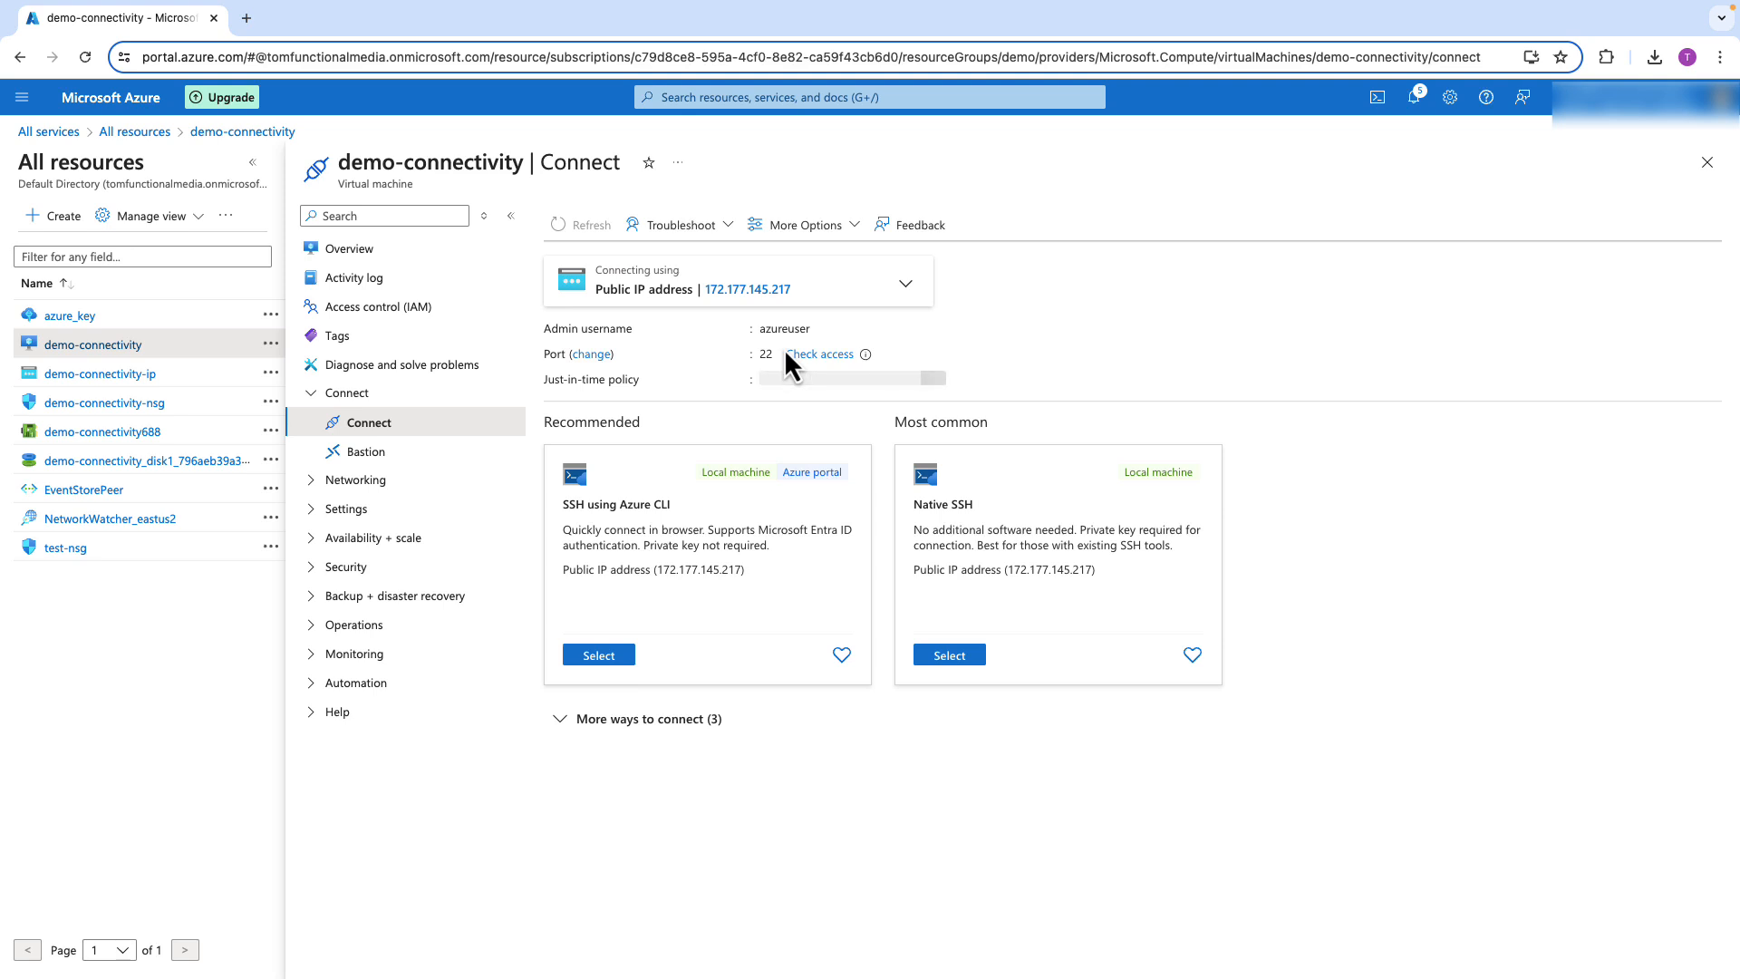
left_click(949, 655)
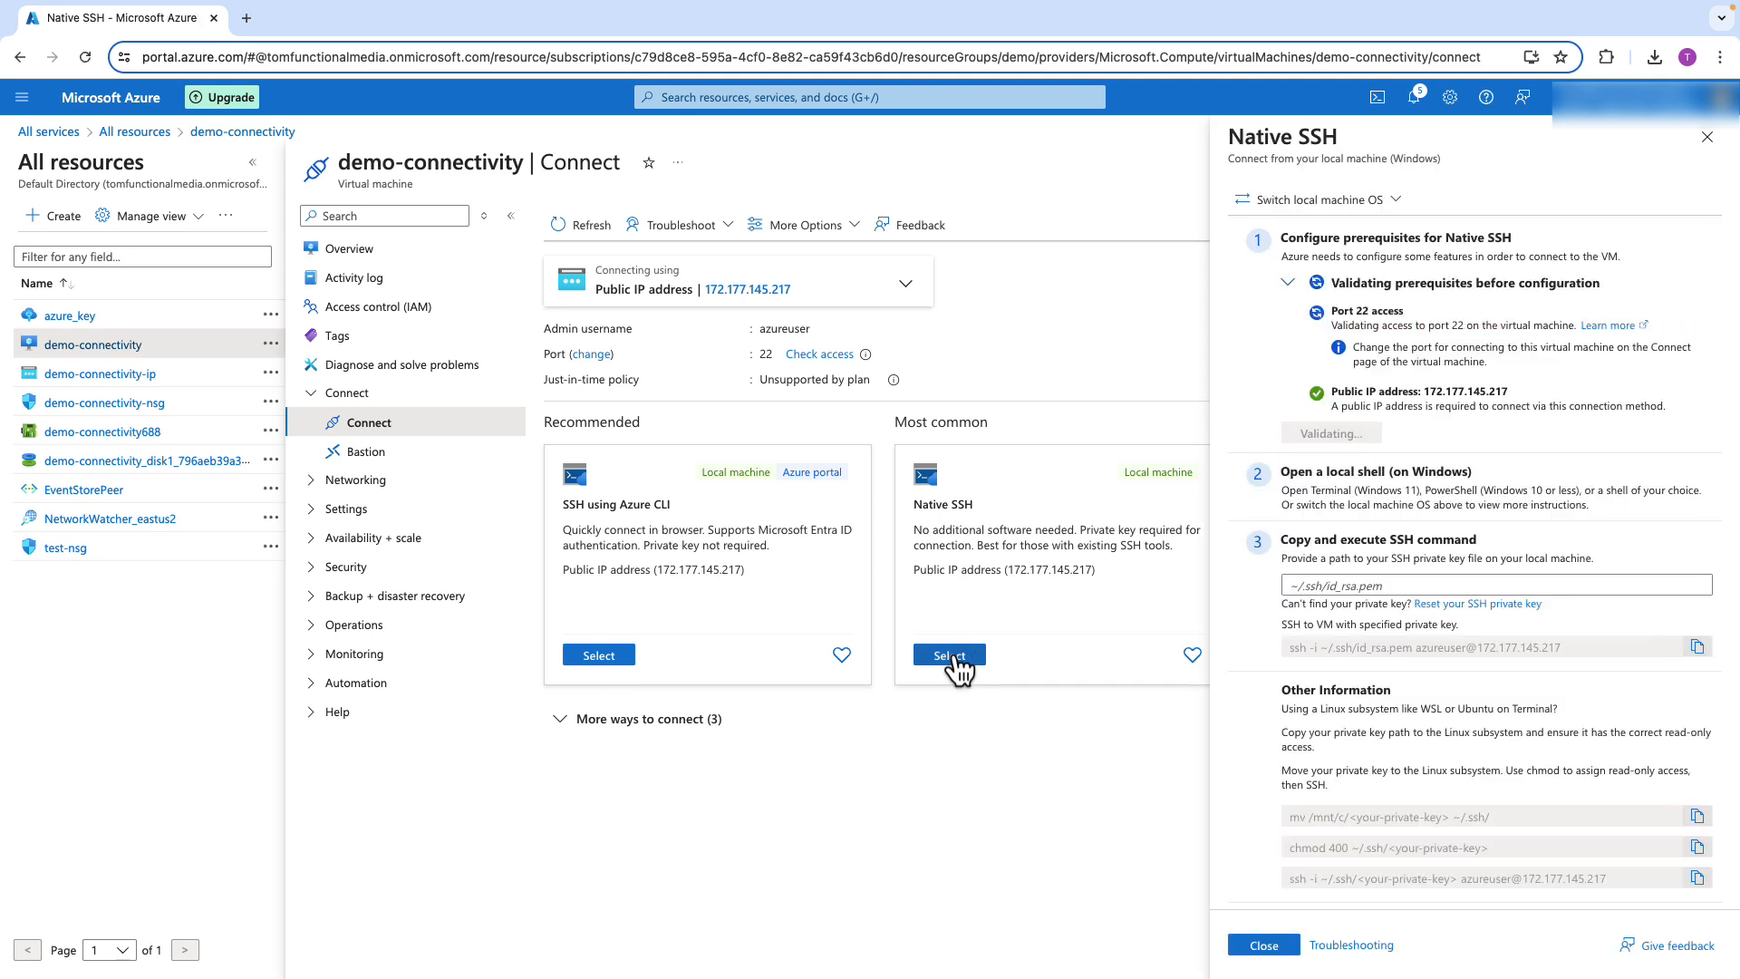
left_click(1401, 586)
type("azur")
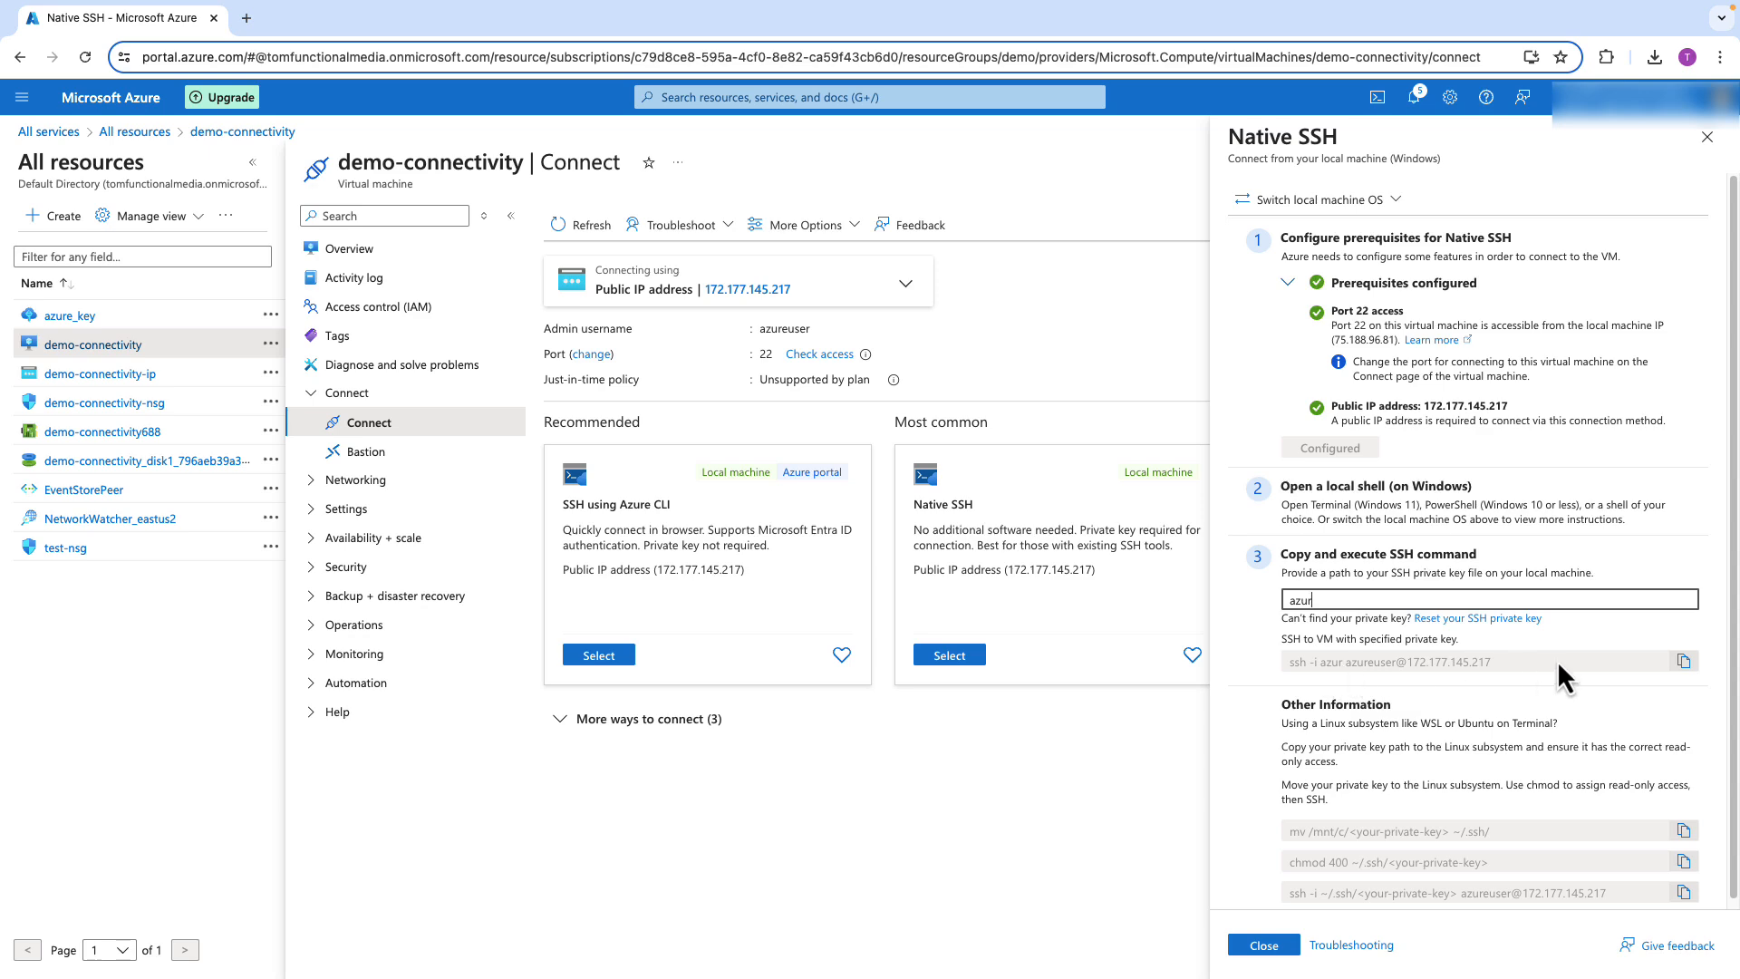
left_click(1684, 661)
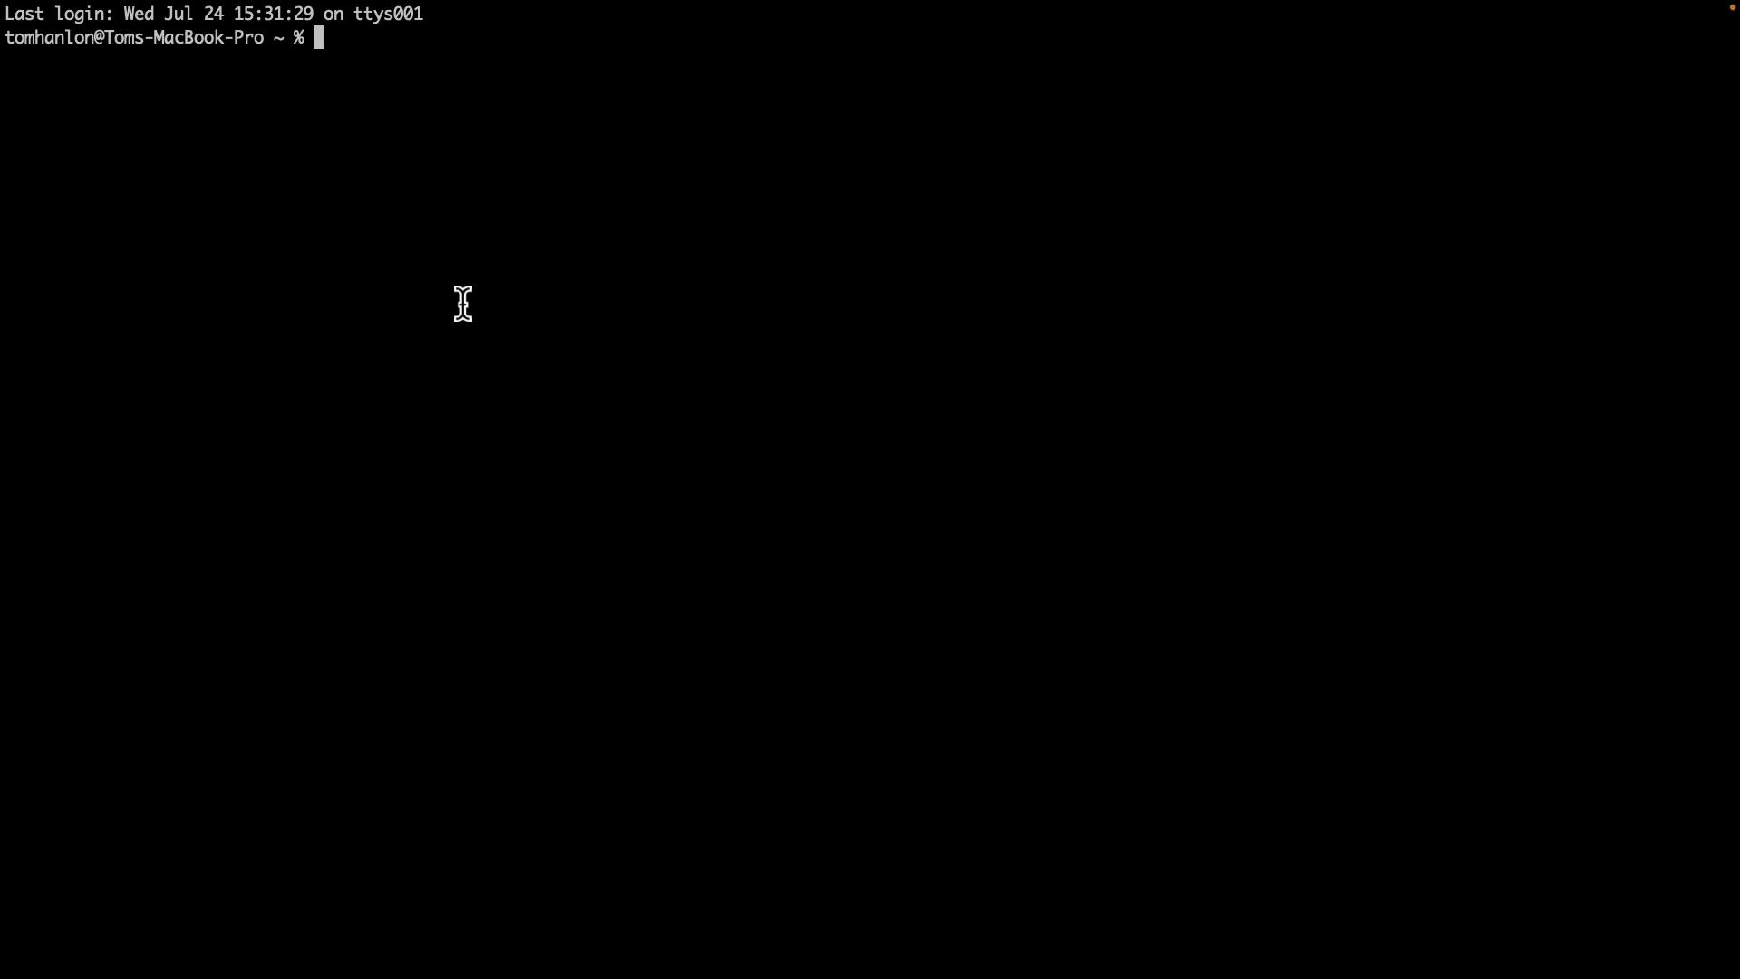
In the local terminal, paste the copied SSH command and replace its key file with azure_key.pem.
key("super+v")
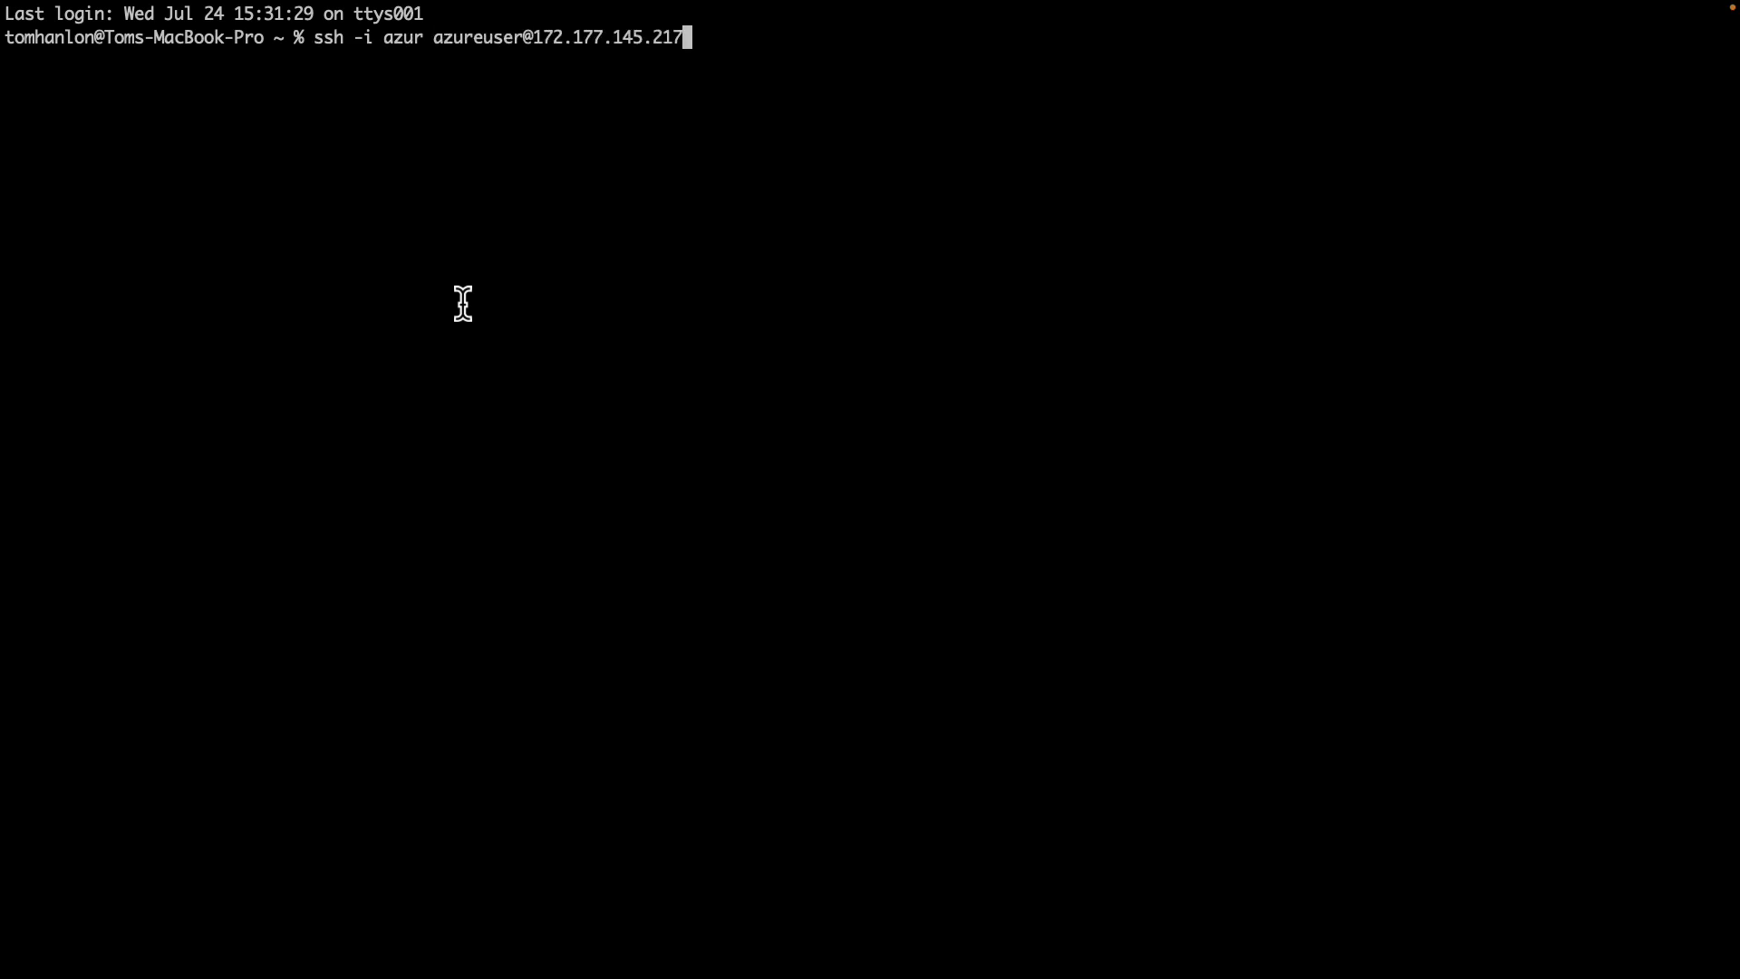
key("Left")
key("Left")
key("Left")
key("Left")
key("Left")
key("Left")
key("Left")
key("Left")
key("Left")
key("Left")
key("Left")
key("Left")
key("Left")
key("Left")
key("Left")
key("Left")
key("Left")
key("Left")
key("Left")
key("Left")
key("Left")
key("Left")
key("Left")
key("Left")
key("Left")
key("Left")
key("BackSpace")
key("BackSpace")
key("BackSpace")
key("BackSpace")
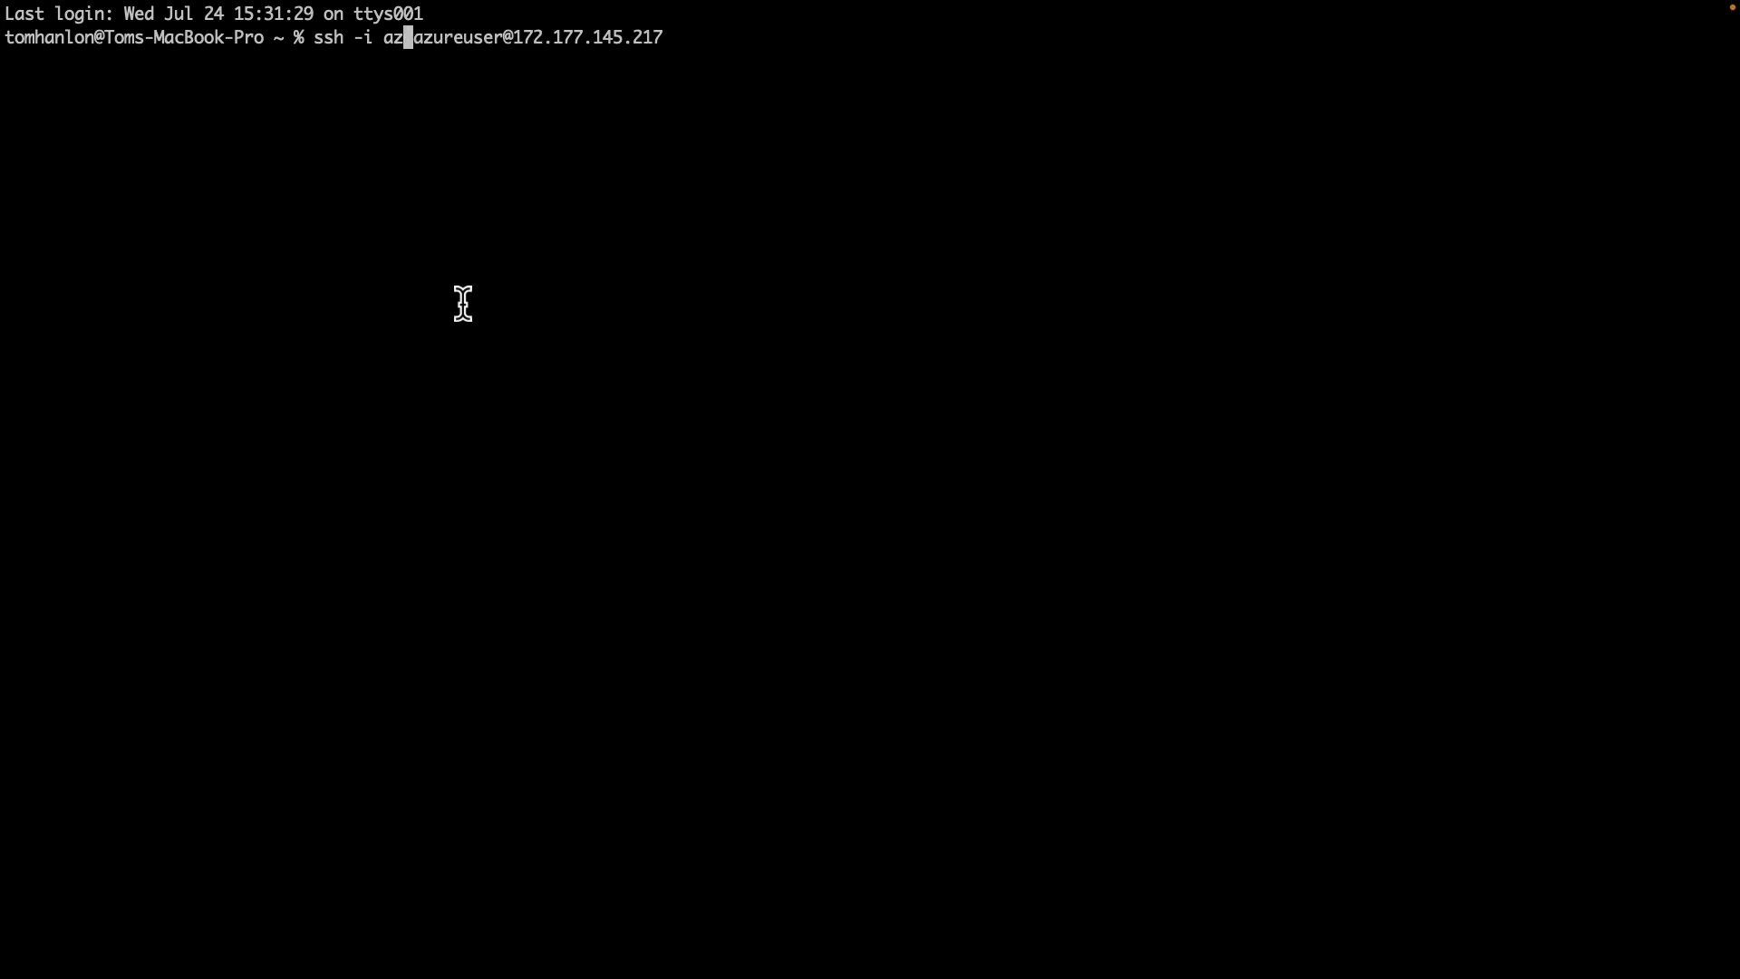
type("azure_key.pem")
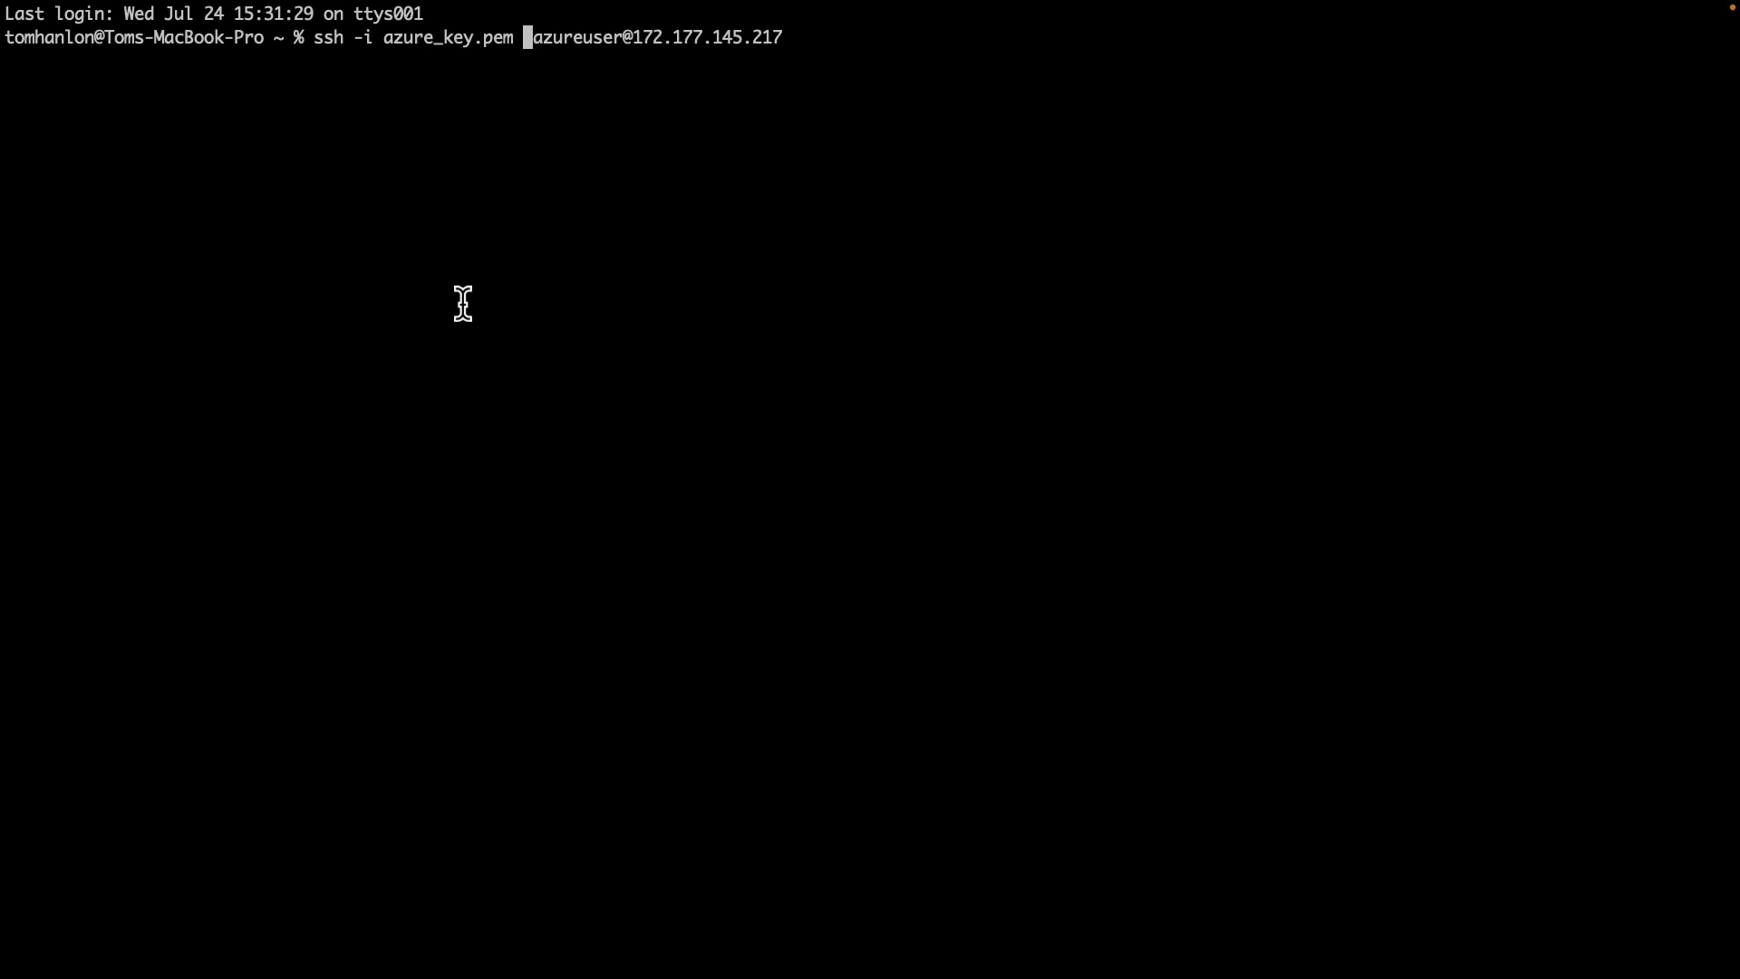
Run the SSH command to connect to the virtual machine, answering yes to trust the host.
key("Return")
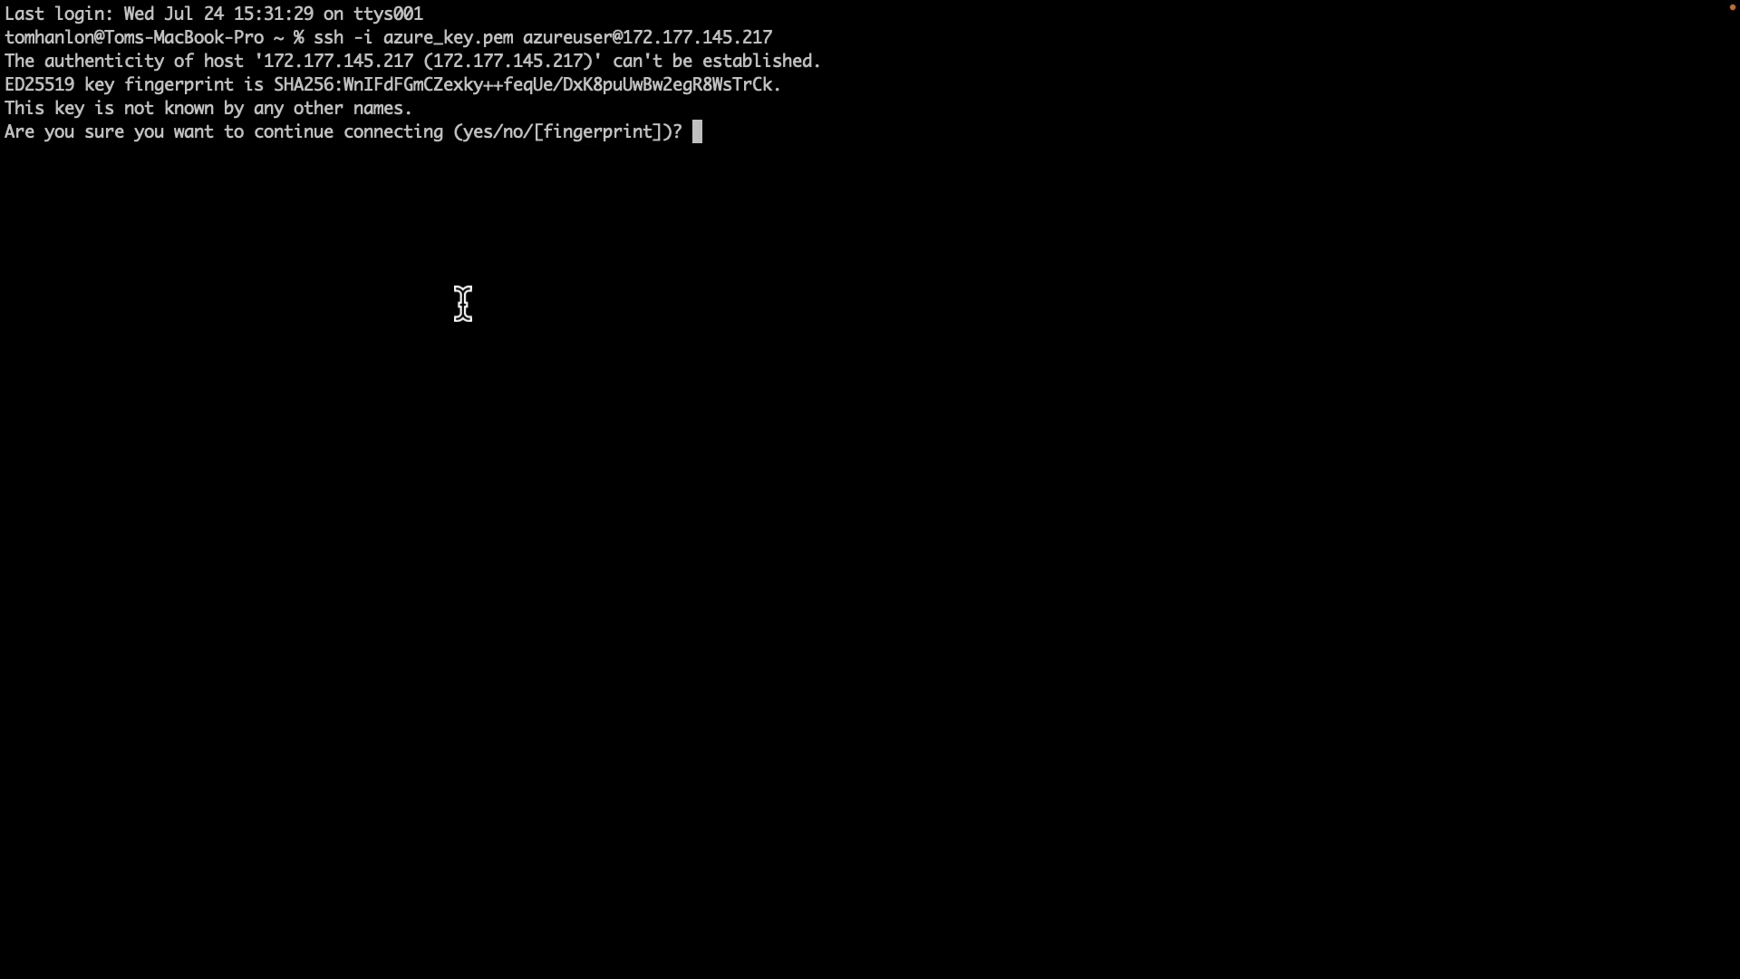
type("yes")
key("Return")
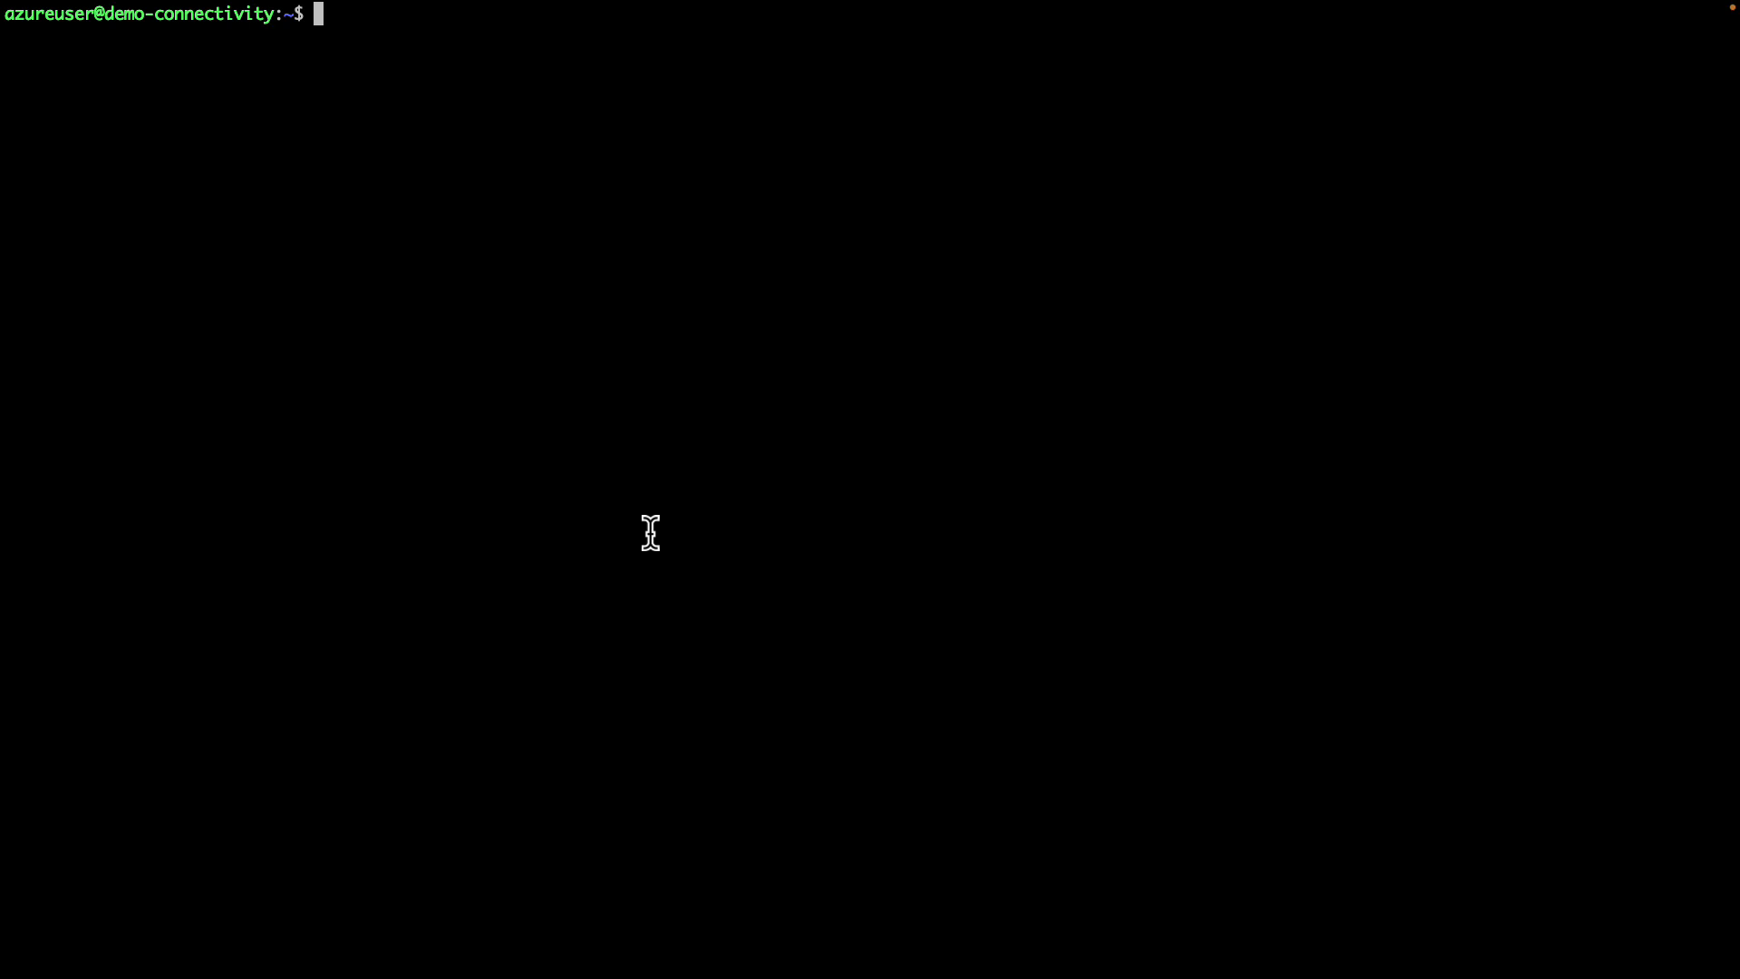
In Event Store Cloud, open Test_cluster's connection details, continue despite the connection check, choose the .NET client and copy the connection string.
key("ctrl+Right")
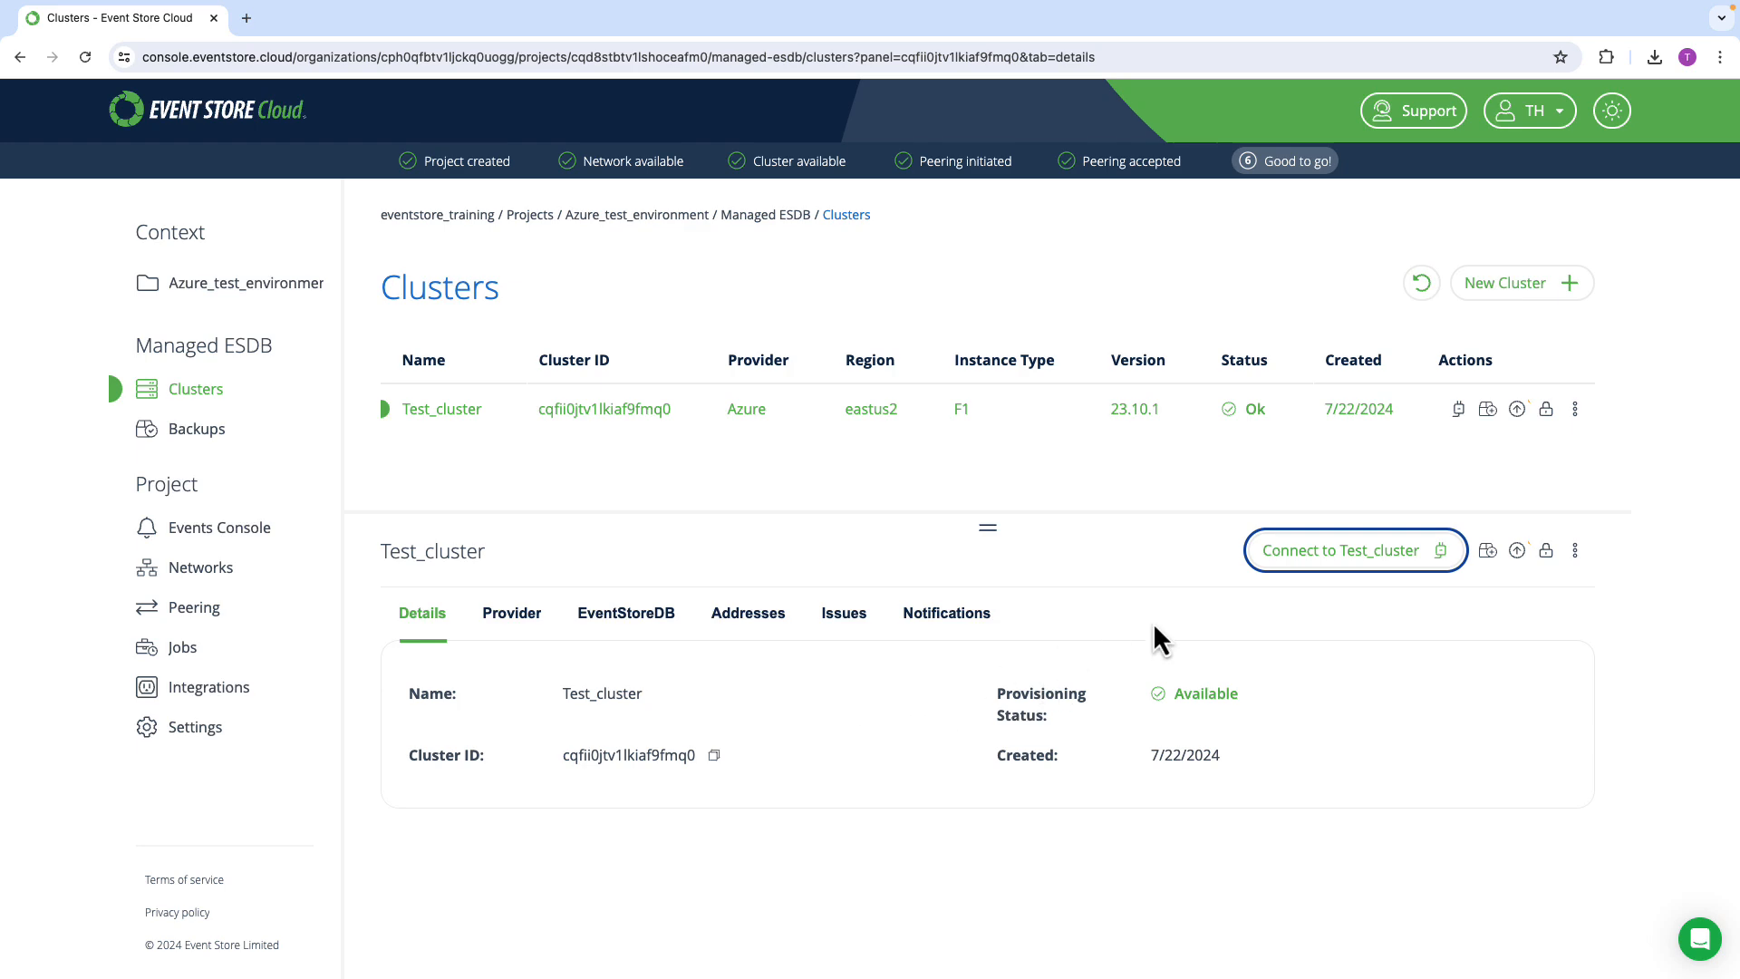
left_click(1396, 562)
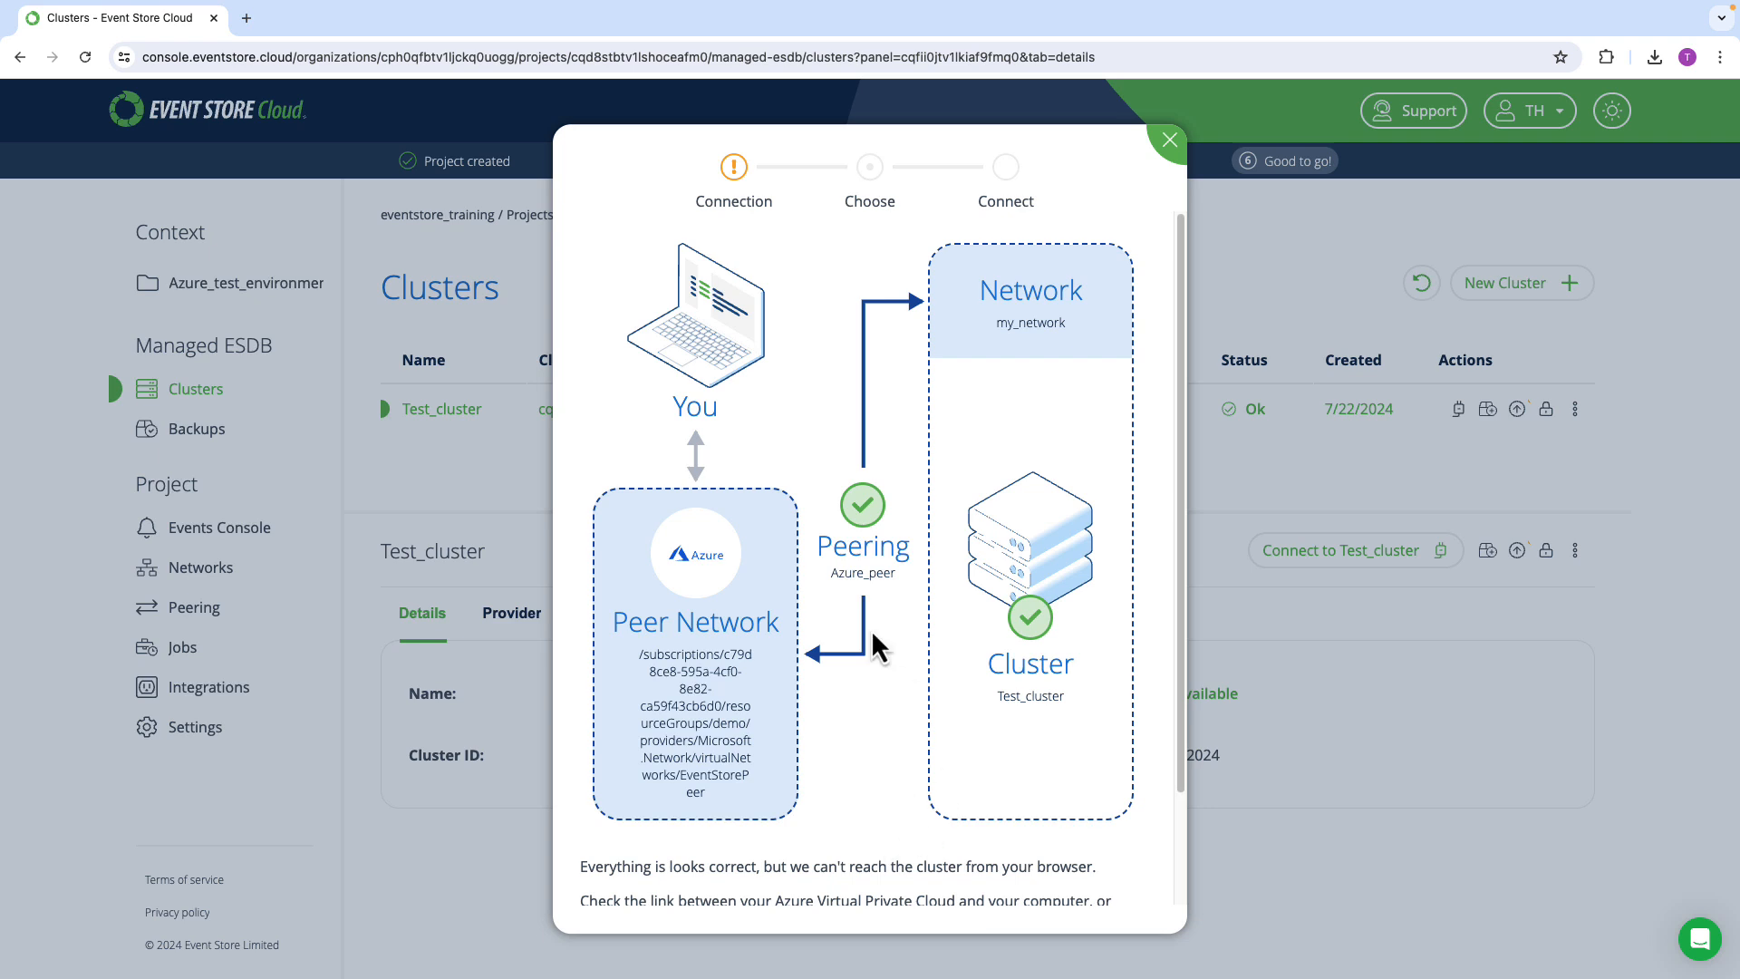
scroll(834, 652, "down", 3)
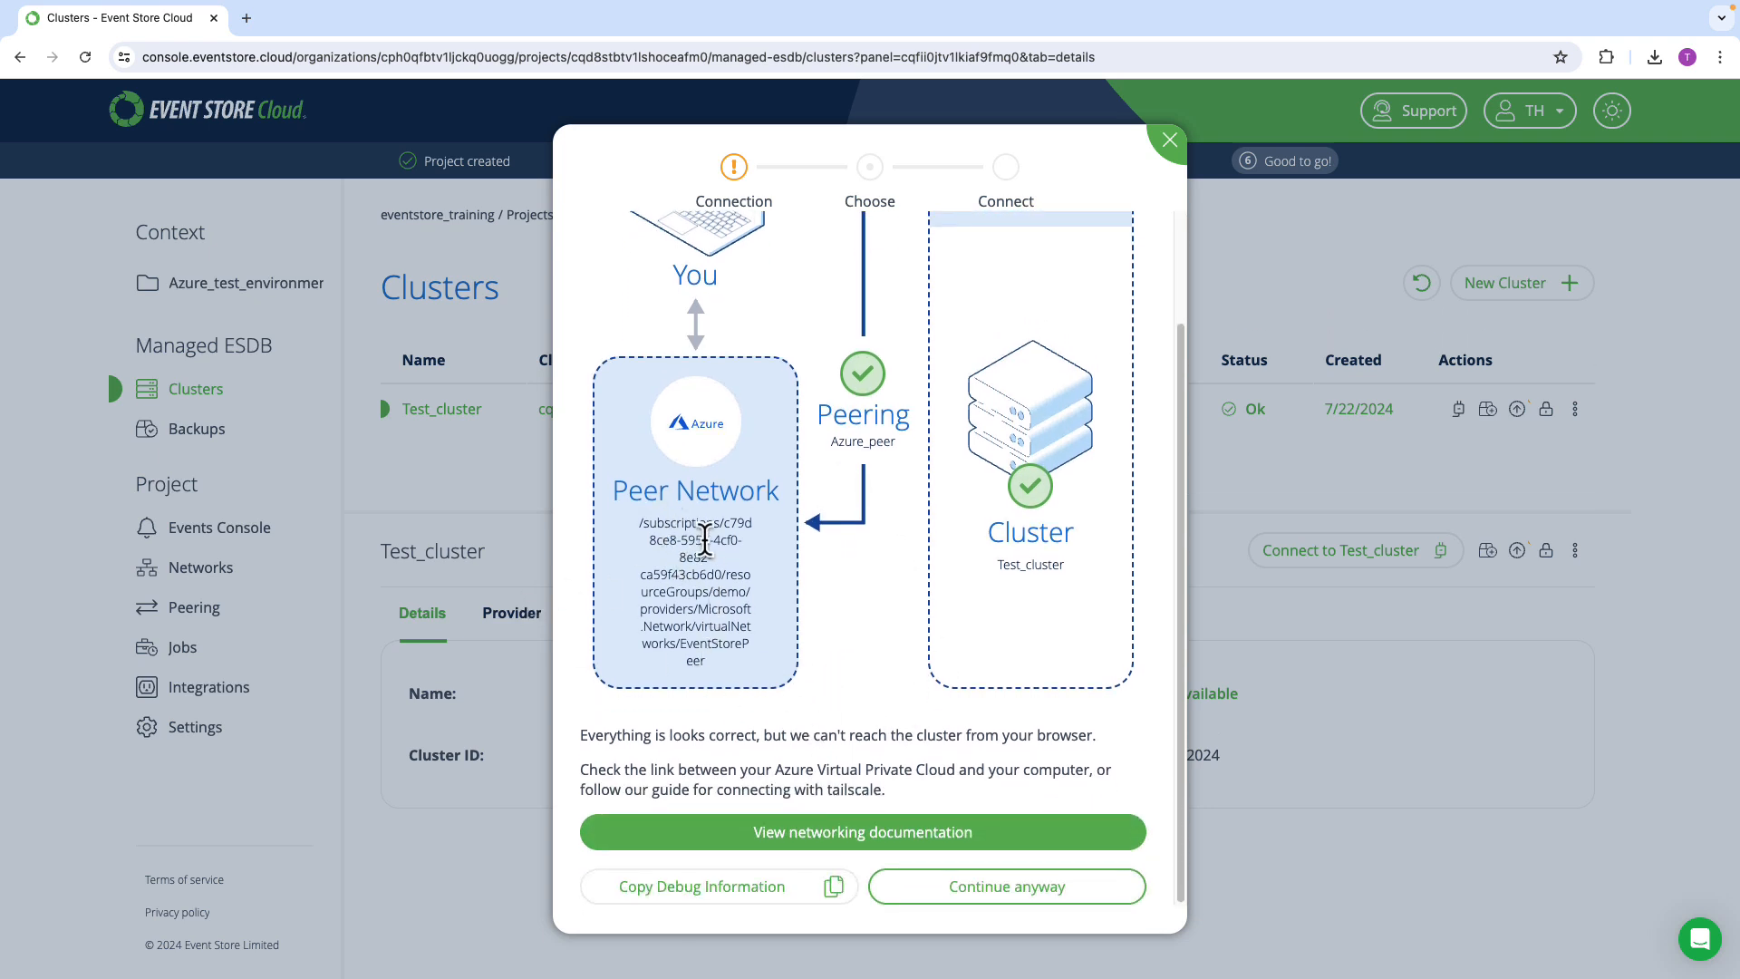
left_click(995, 889)
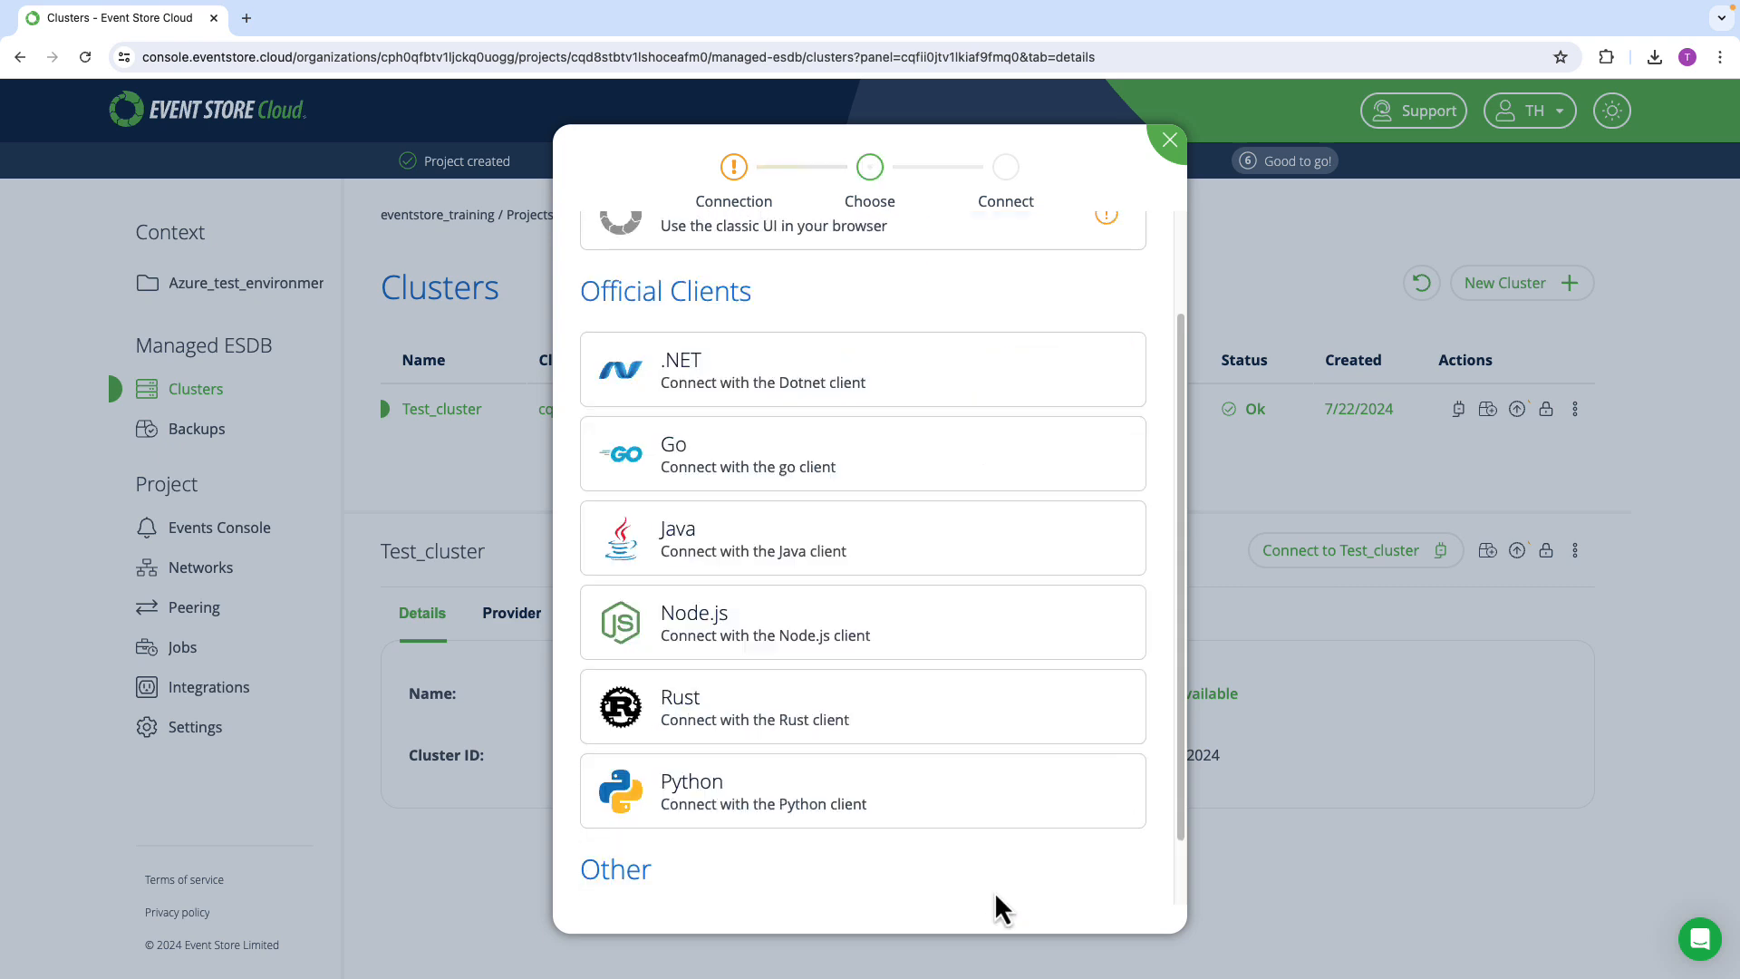
left_click(739, 390)
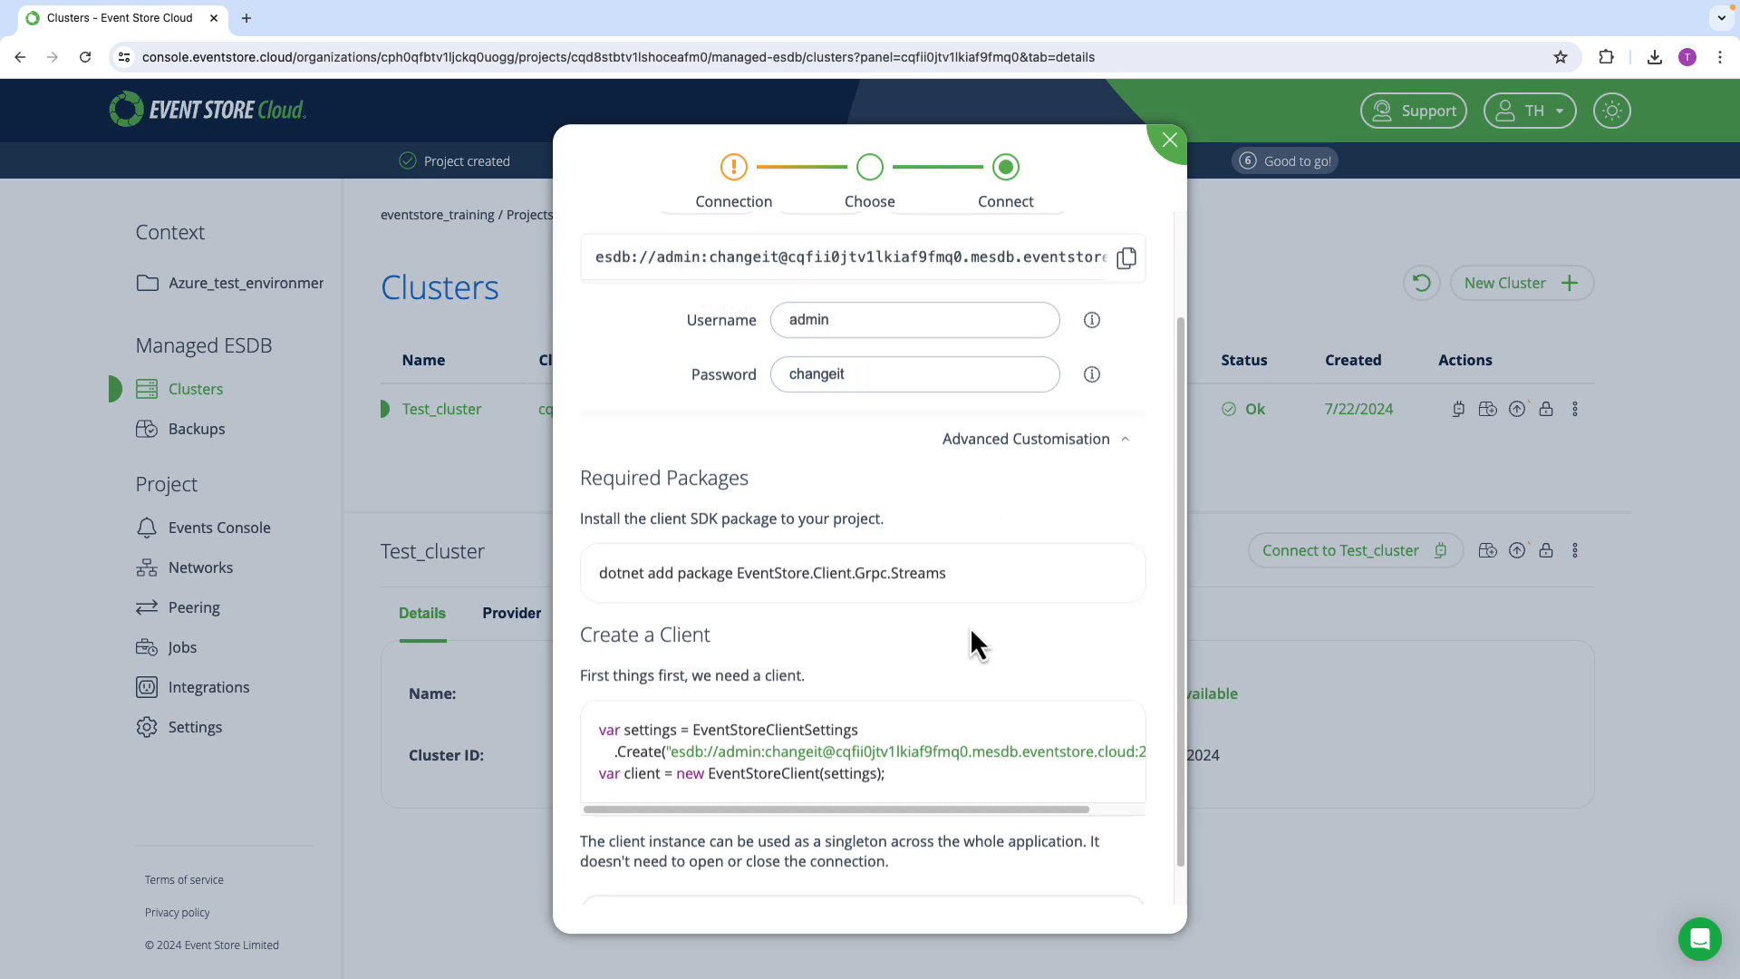
scroll(970, 627, "up", 3)
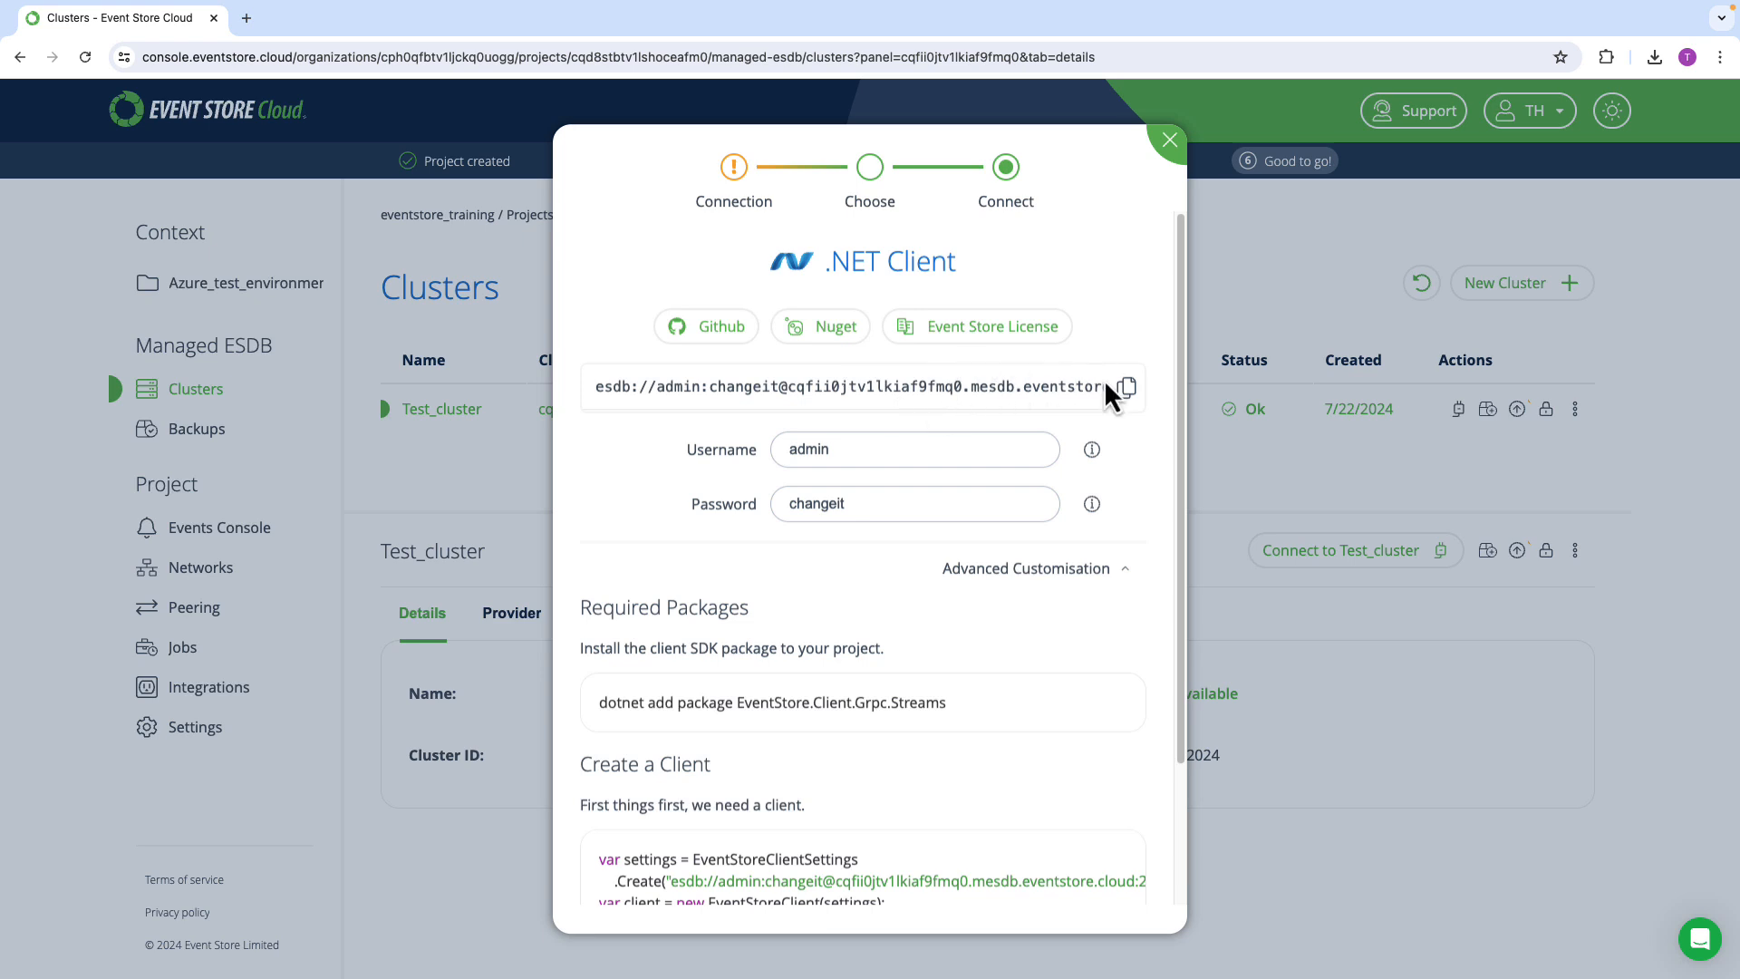
left_click(1129, 390)
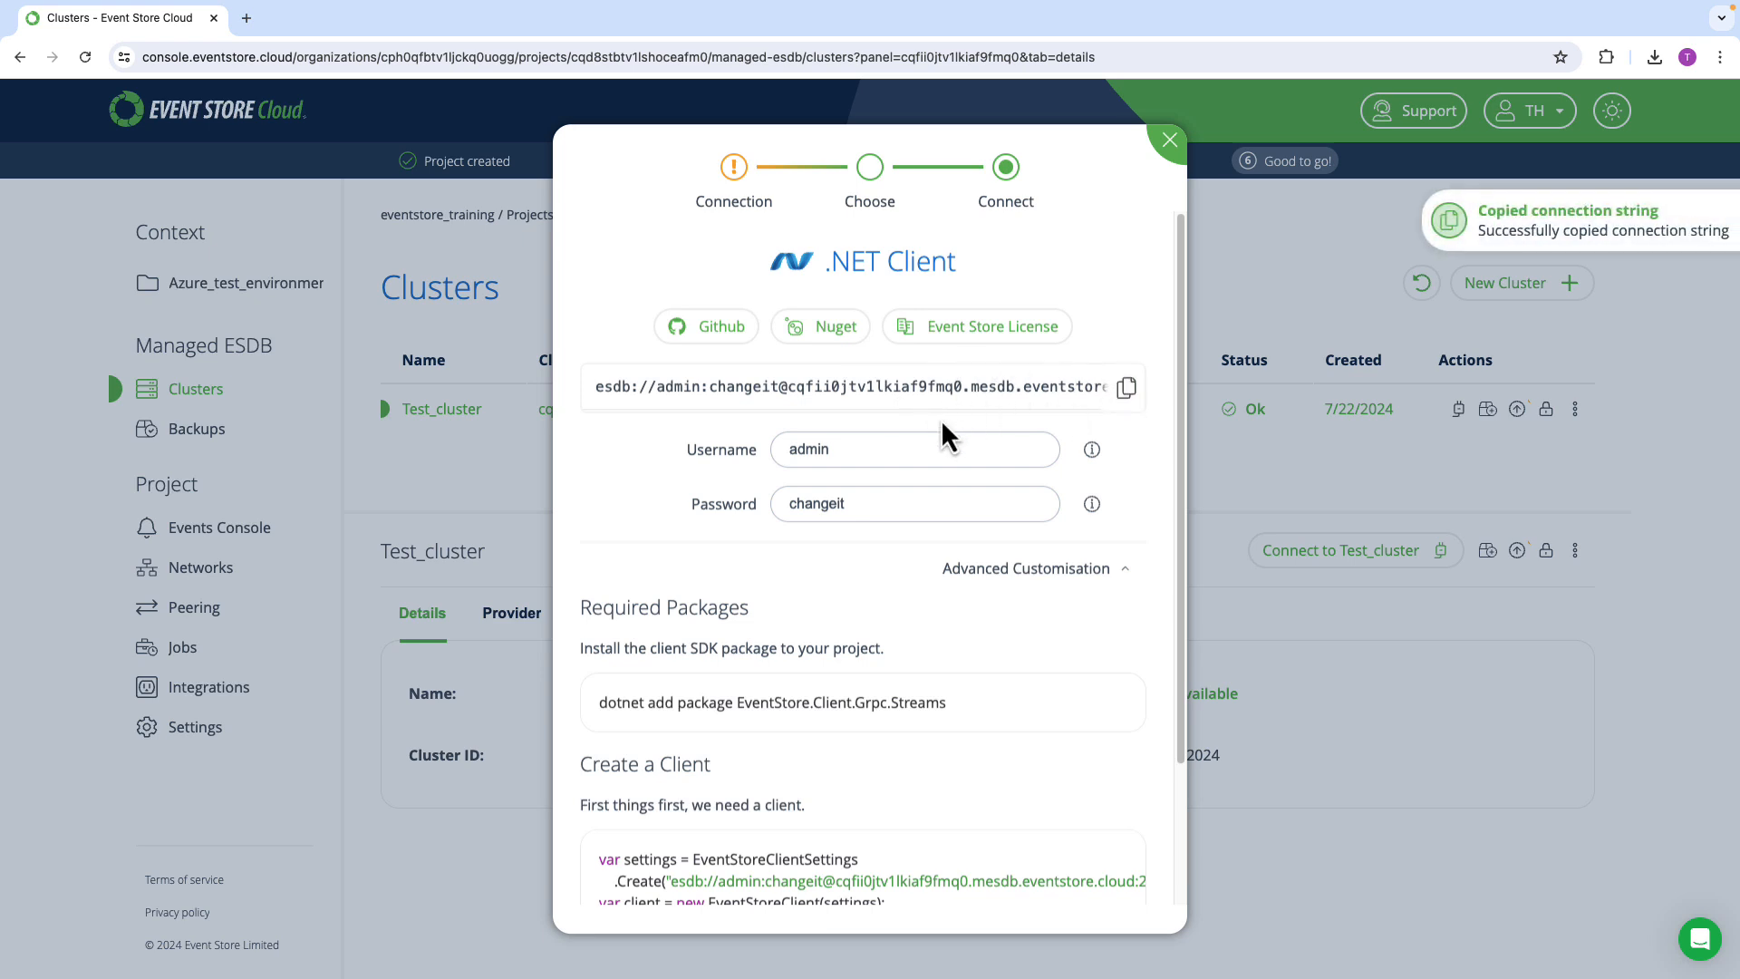
In the VM's terminal session, paste the copied connection string with its embedded password and change its protocol prefix to https.
key("ctrl+Left")
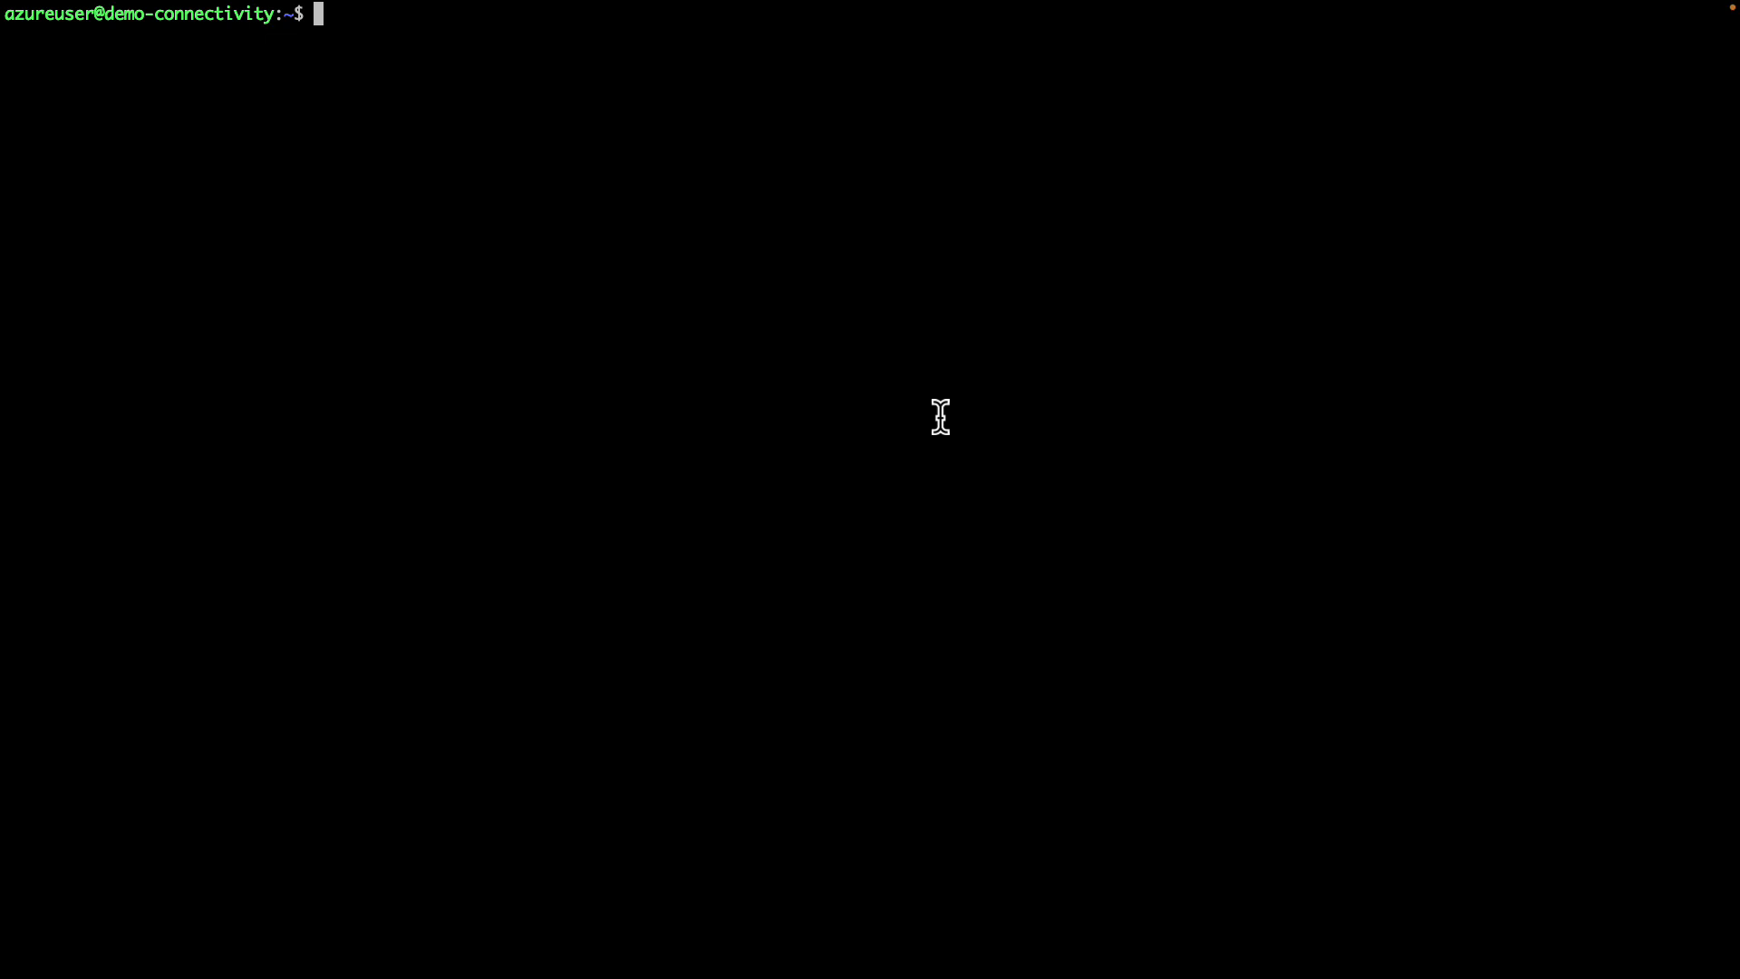
key("super+v")
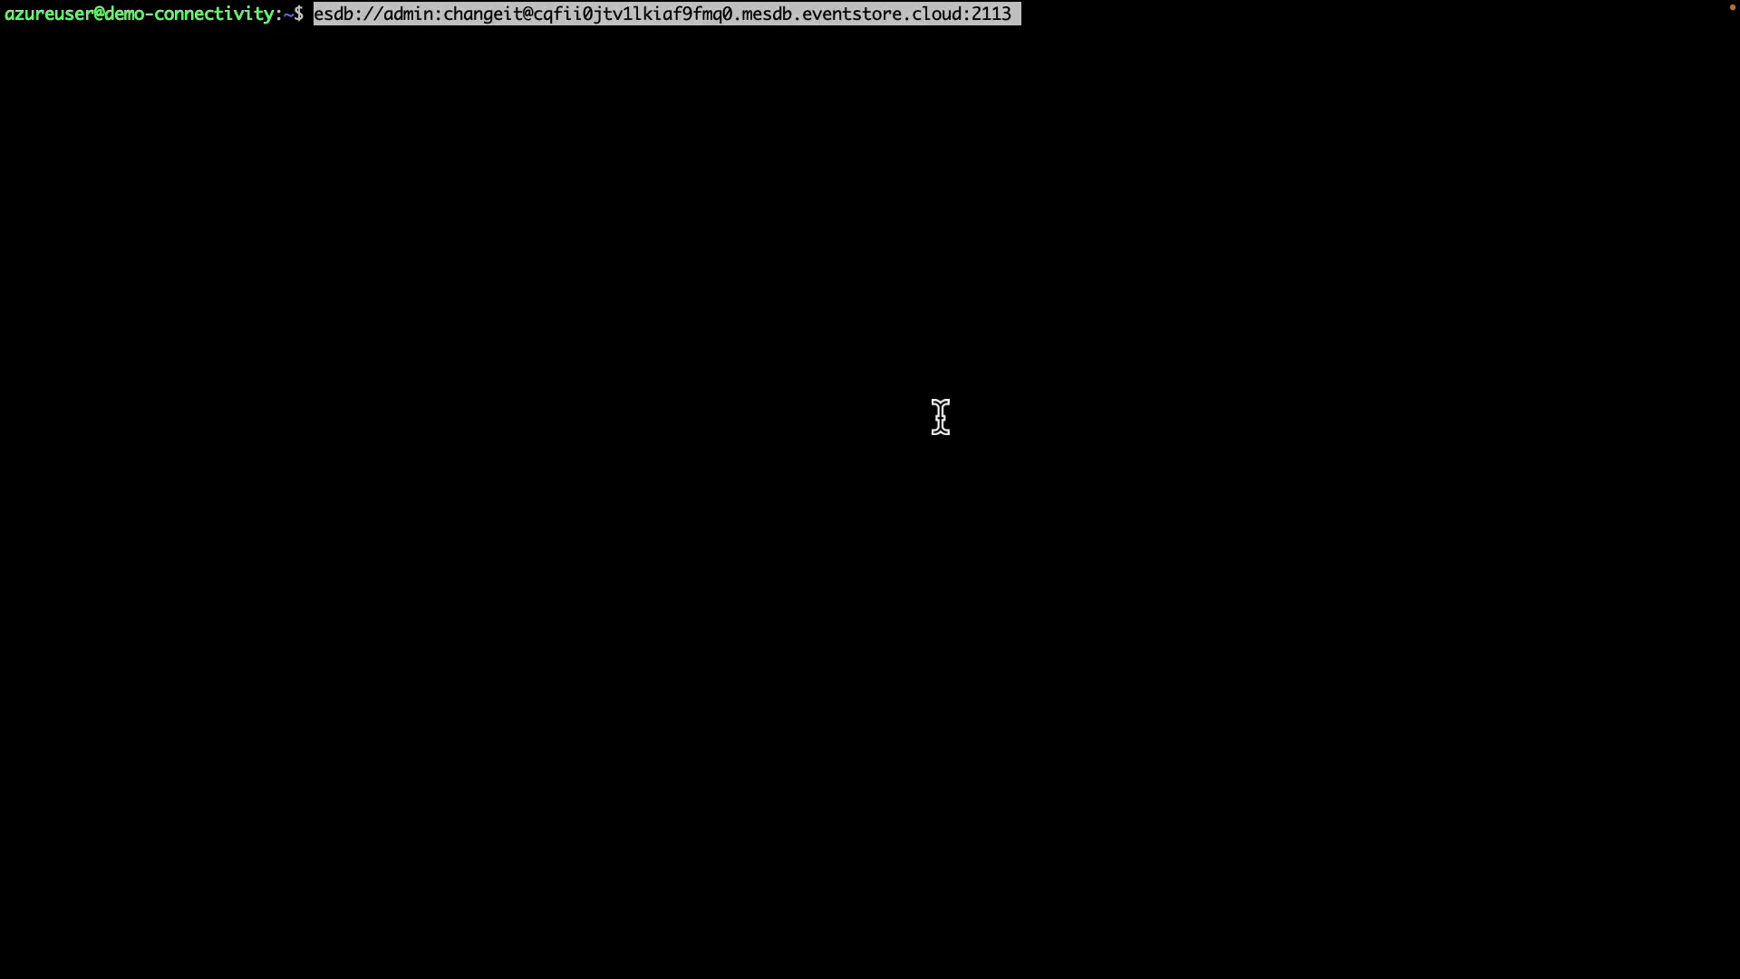
key("Right")
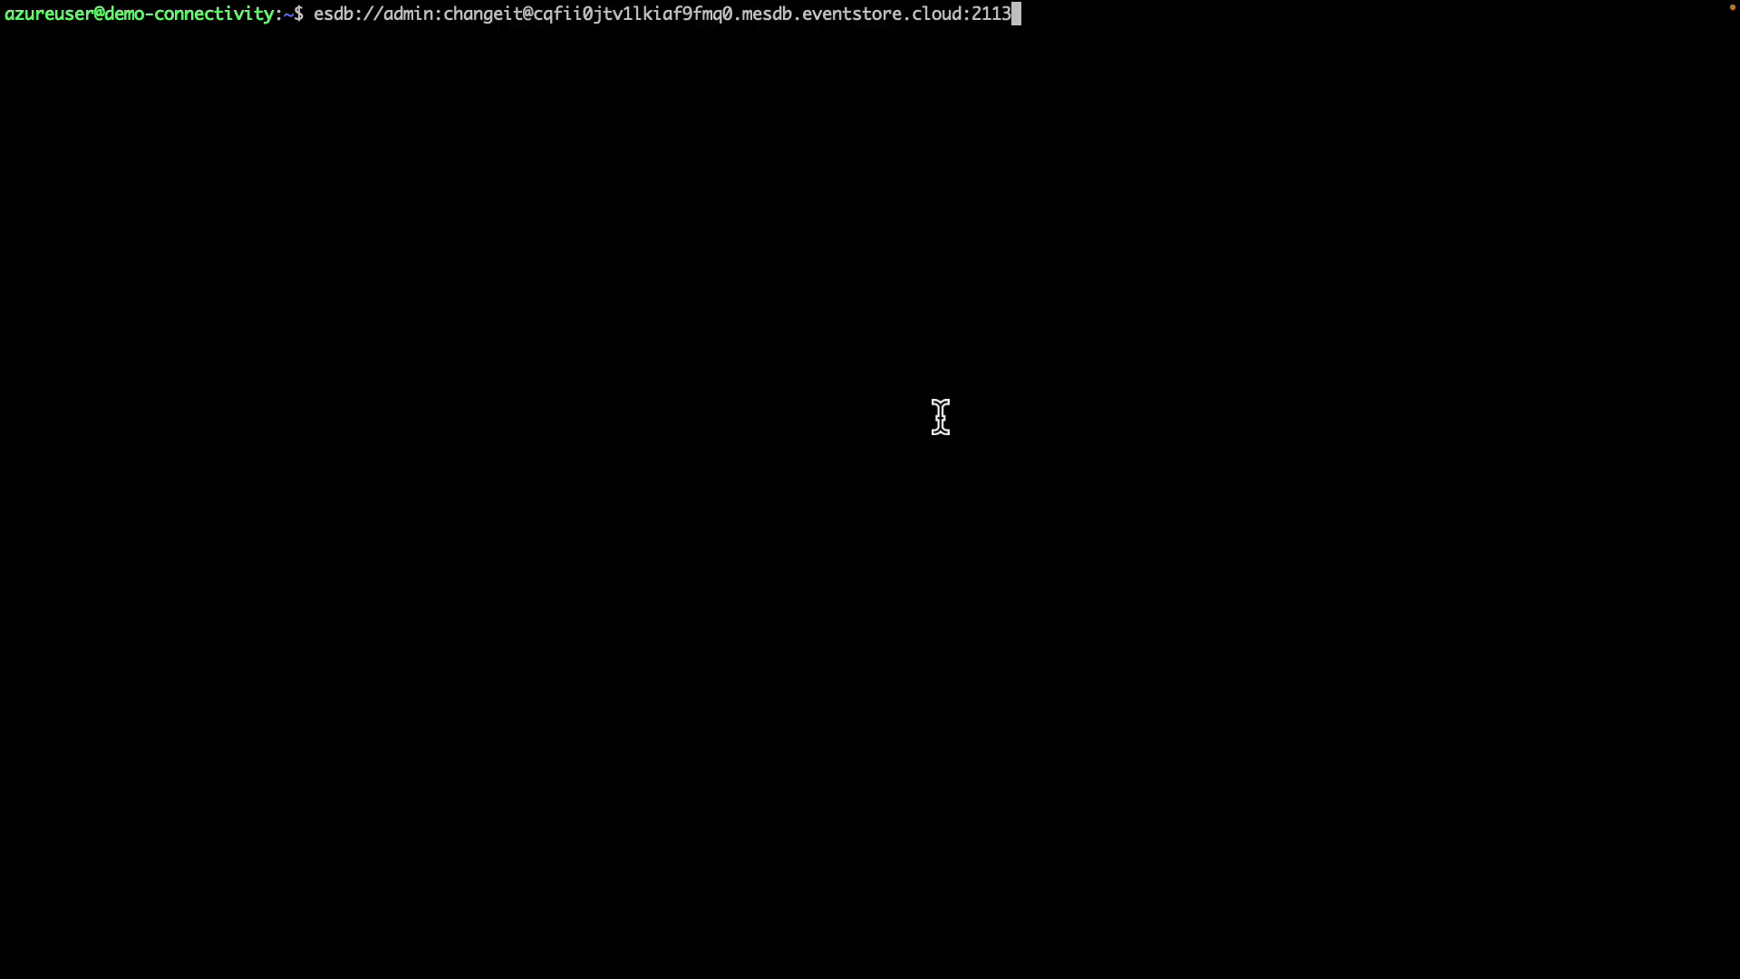
key("Left")
key("Left")
key("Left")
key("Left")
key("Left")
key("Left")
key("Left")
key("Left")
key("Left")
key("Left")
key("Left")
key("Left")
key("Left")
key("Left")
key("Left")
key("Left")
key("Left")
key("Left")
key("Left")
key("Left")
key("Left")
key("Left")
key("Left")
key("Left")
key("Left")
key("Left")
key("Left")
key("Left")
key("Left")
key("Left")
key("Left")
key("Left")
key("Left")
key("Left")
key("Left")
key("Left")
key("Left")
key("Left")
key("Left")
key("Left")
key("Left")
key("Left")
key("Left")
key("Left")
key("Left")
key("Left")
key("Left")
key("Left")
key("Left")
key("Left")
key("Left")
key("Left")
key("Left")
key("Left")
key("Left")
key("Left")
key("Left")
key("Left")
key("Left")
key("Left")
key("Right")
key("BackSpace")
key("BackSpace")
key("BackSpace")
key("BackSpace")
type("https")
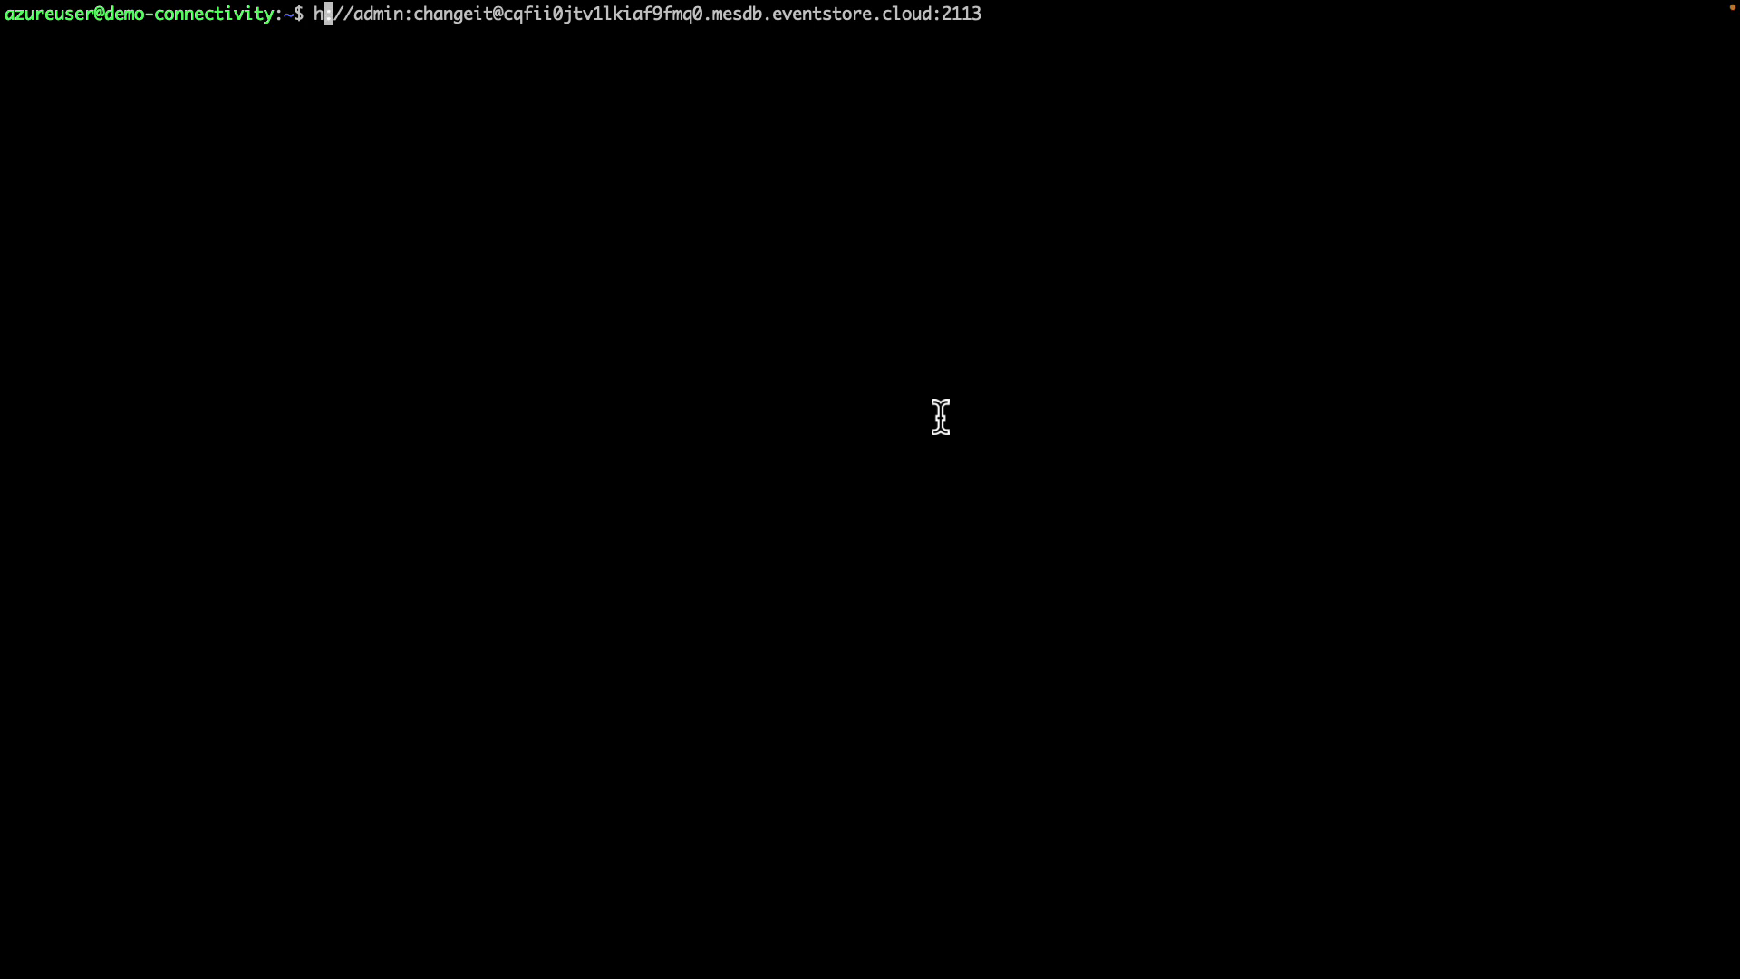
Insert curl in front of the https cluster address to form a request command.
key("Left")
key("Left")
key("Left")
key("Left")
key("Left")
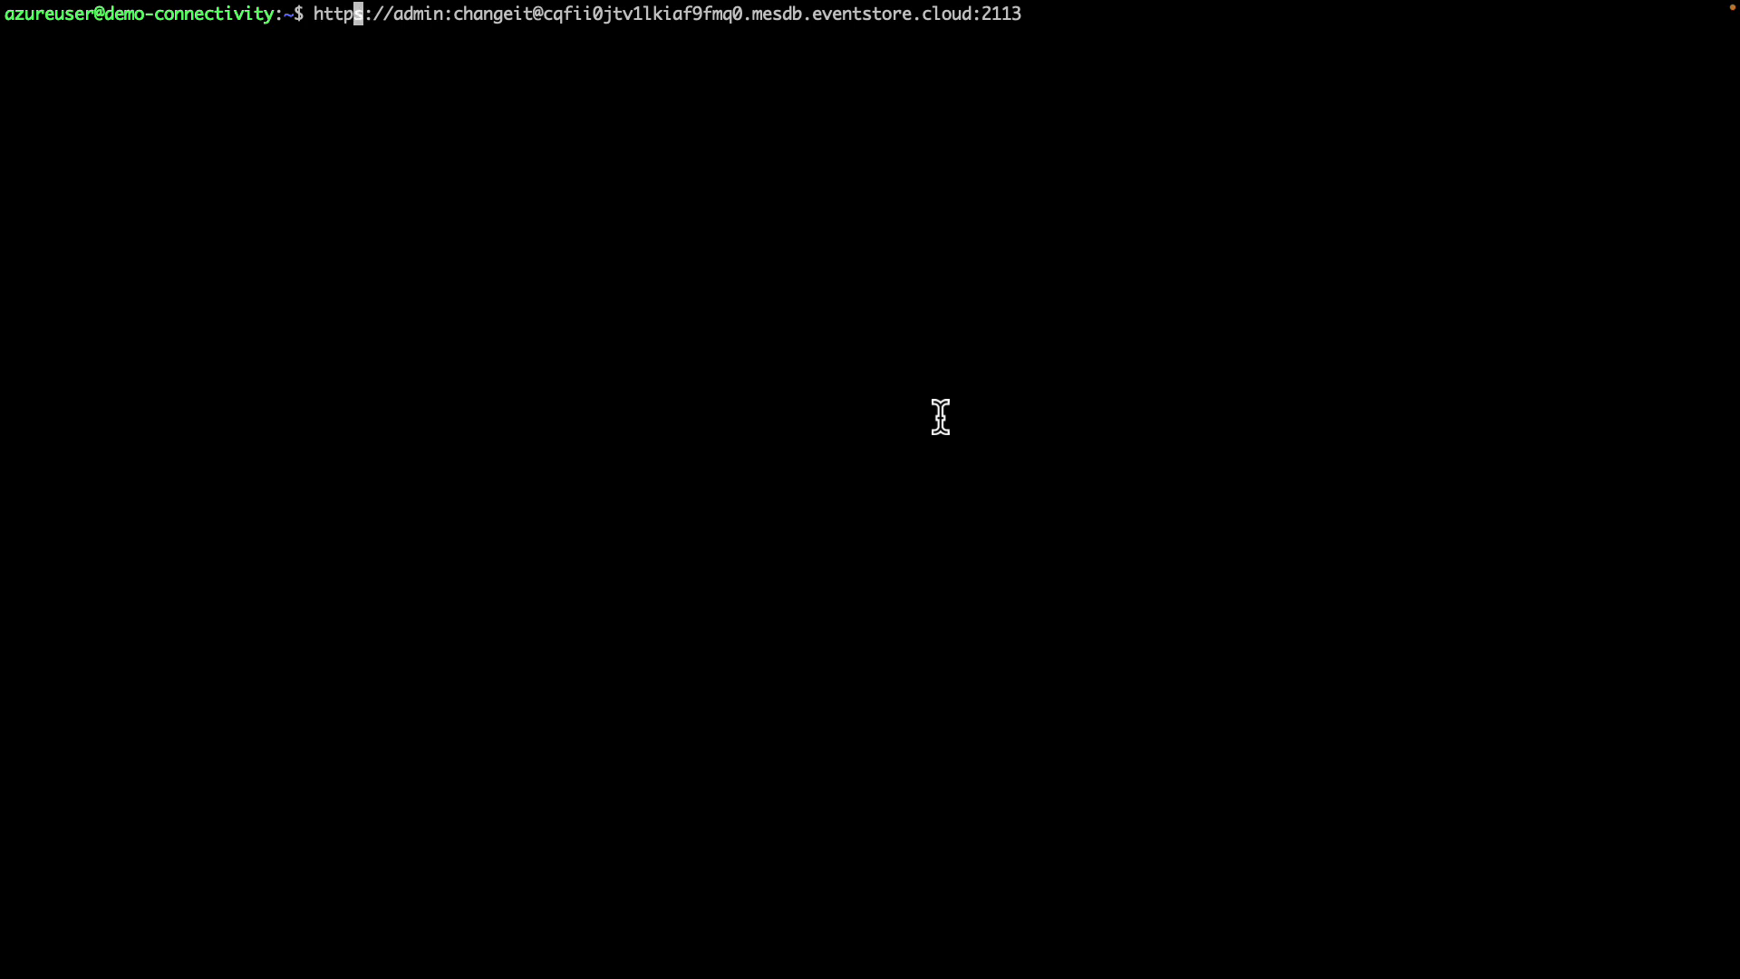
type("curl")
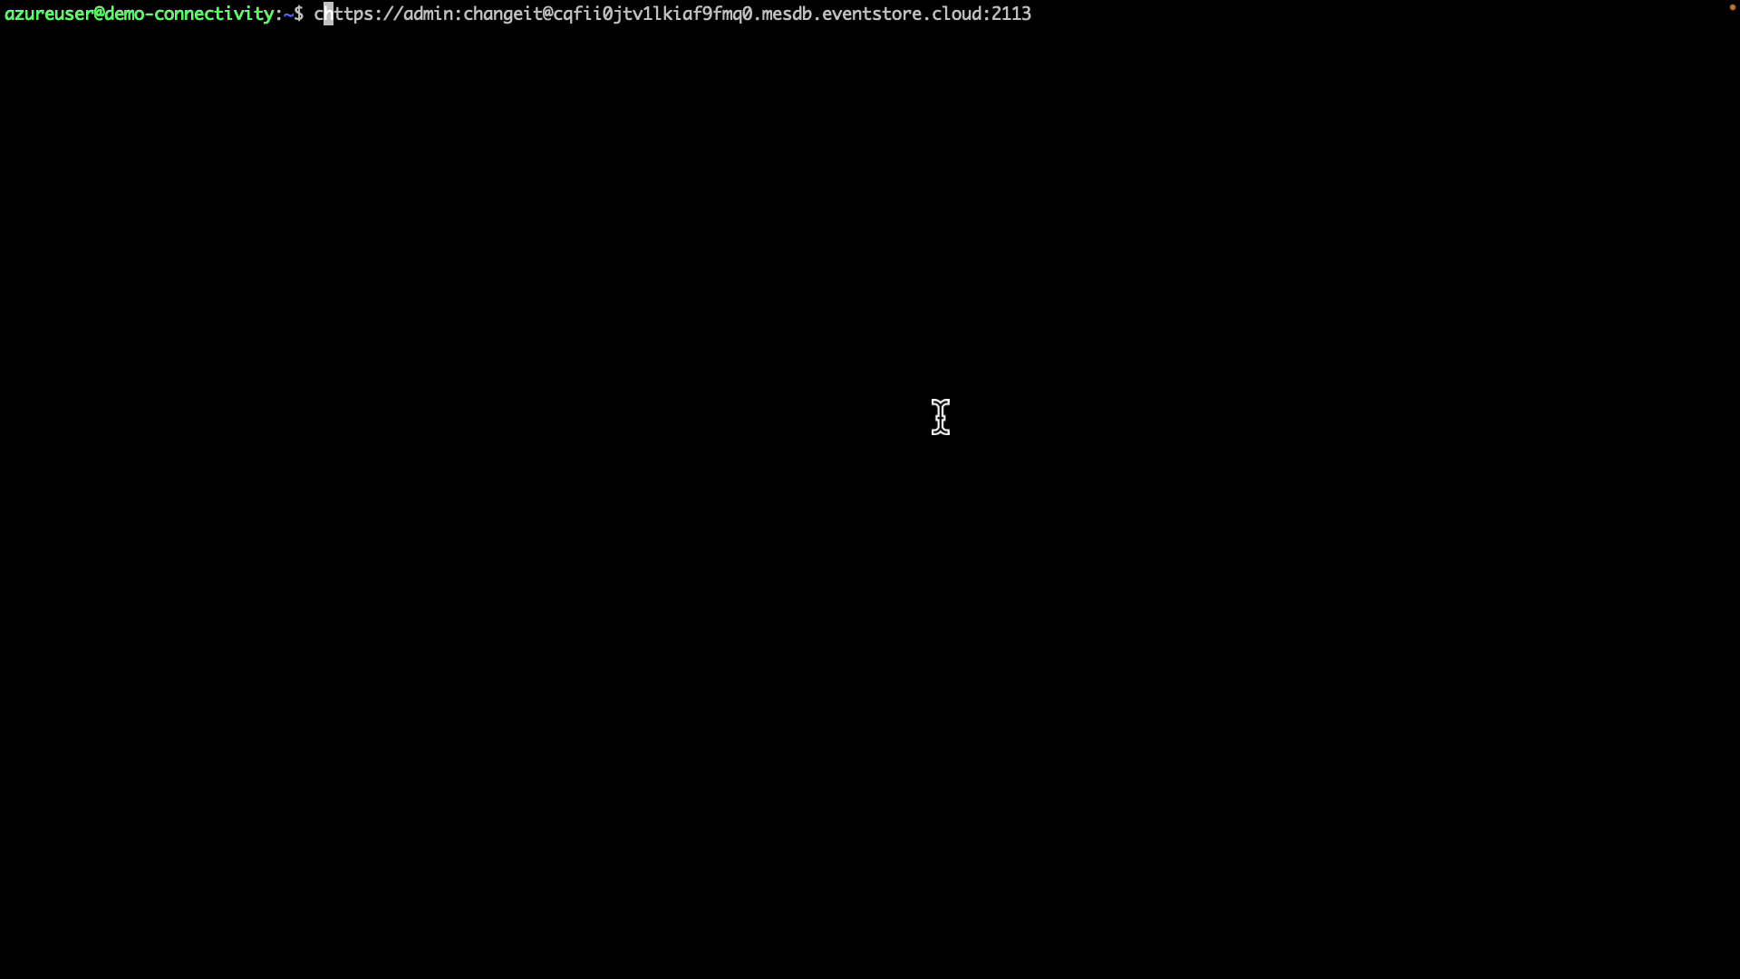
Append /gossip after port 2113 in the cluster address and run the curl request.
key("Right")
key("Right")
key("Right")
key("Right")
key("Right")
key("Right")
key("Right")
key("Right")
key("Right")
key("Right")
key("Right")
key("Right")
key("Right")
key("Right")
key("Right")
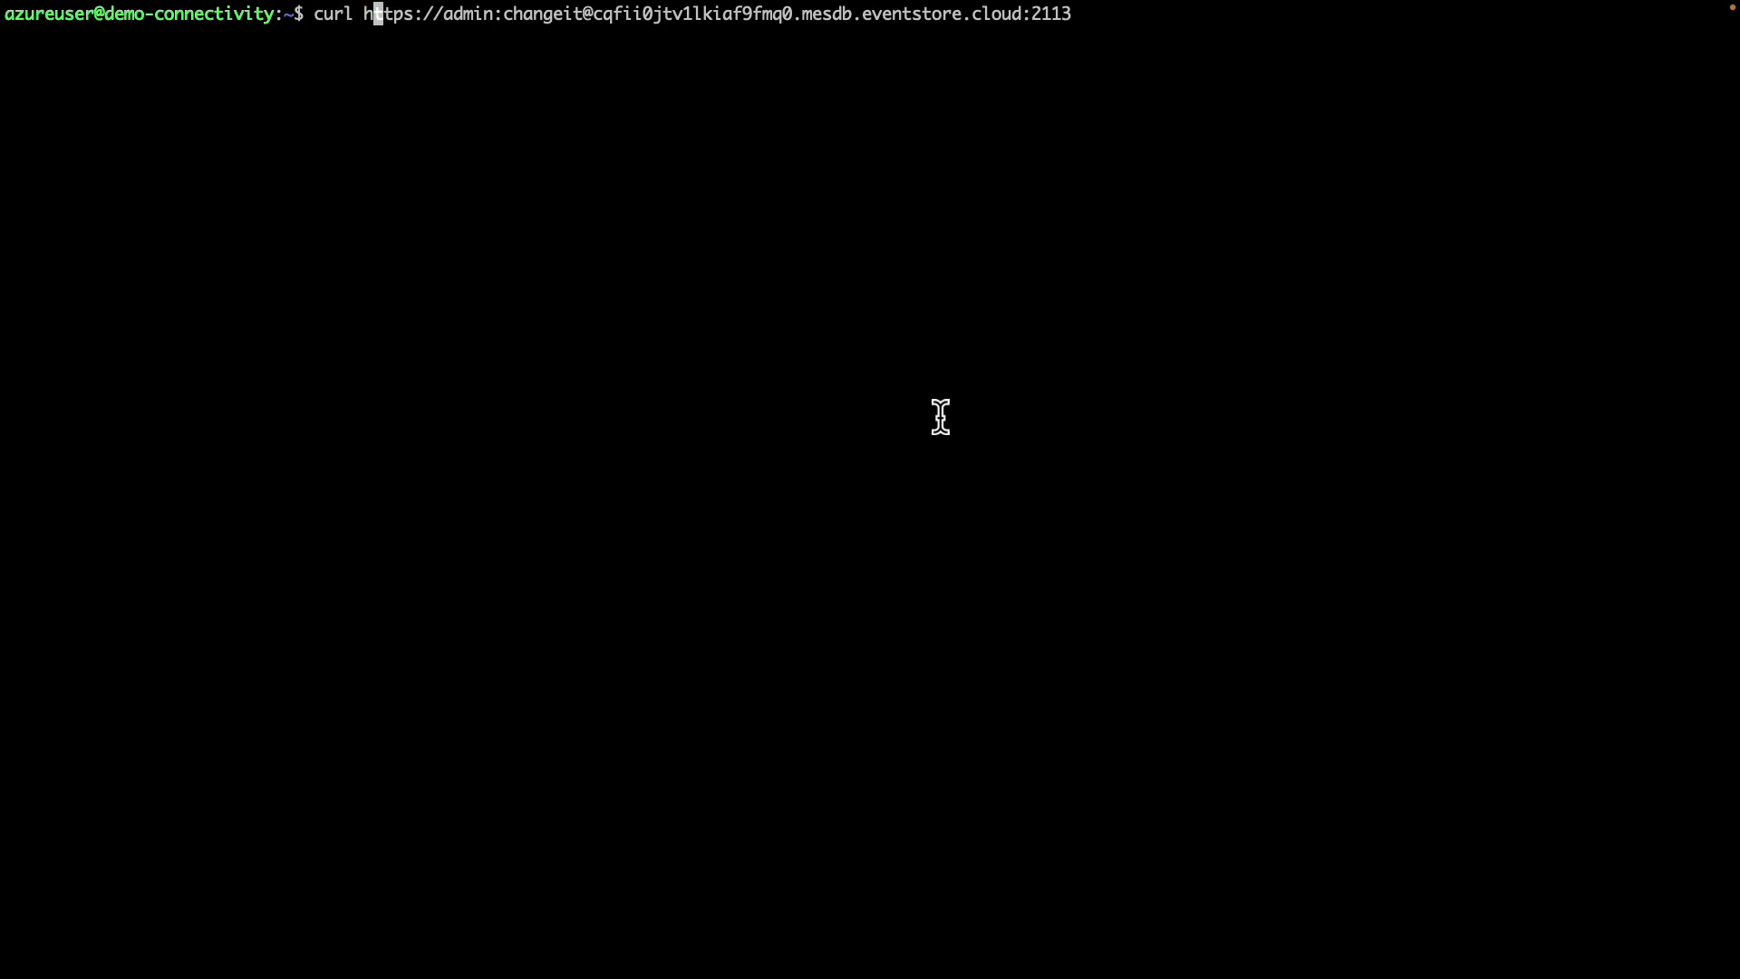
key("Right")
key("Right")
key("Right")
key("Right")
key("Right")
key("Right")
key("Right")
key("Right")
key("Right")
key("Right")
key("Right")
key("Right")
key("Right")
key("Right")
key("Right")
key("Right")
key("Right")
key("Right")
key("Right")
key("Right")
key("Right")
key("Right")
key("Right")
key("Right")
key("Right")
key("Right")
key("Right")
key("Right")
key("Right")
key("Right")
key("Right")
key("Right")
key("Right")
key("Right")
key("Right")
key("Right")
key("Right")
key("Right")
key("Right")
key("Right")
key("Right")
key("Right")
key("Right")
key("Right")
key("Right")
key("Right")
key("Right")
key("Right")
key("Right")
type("/gossip")
key("Return")
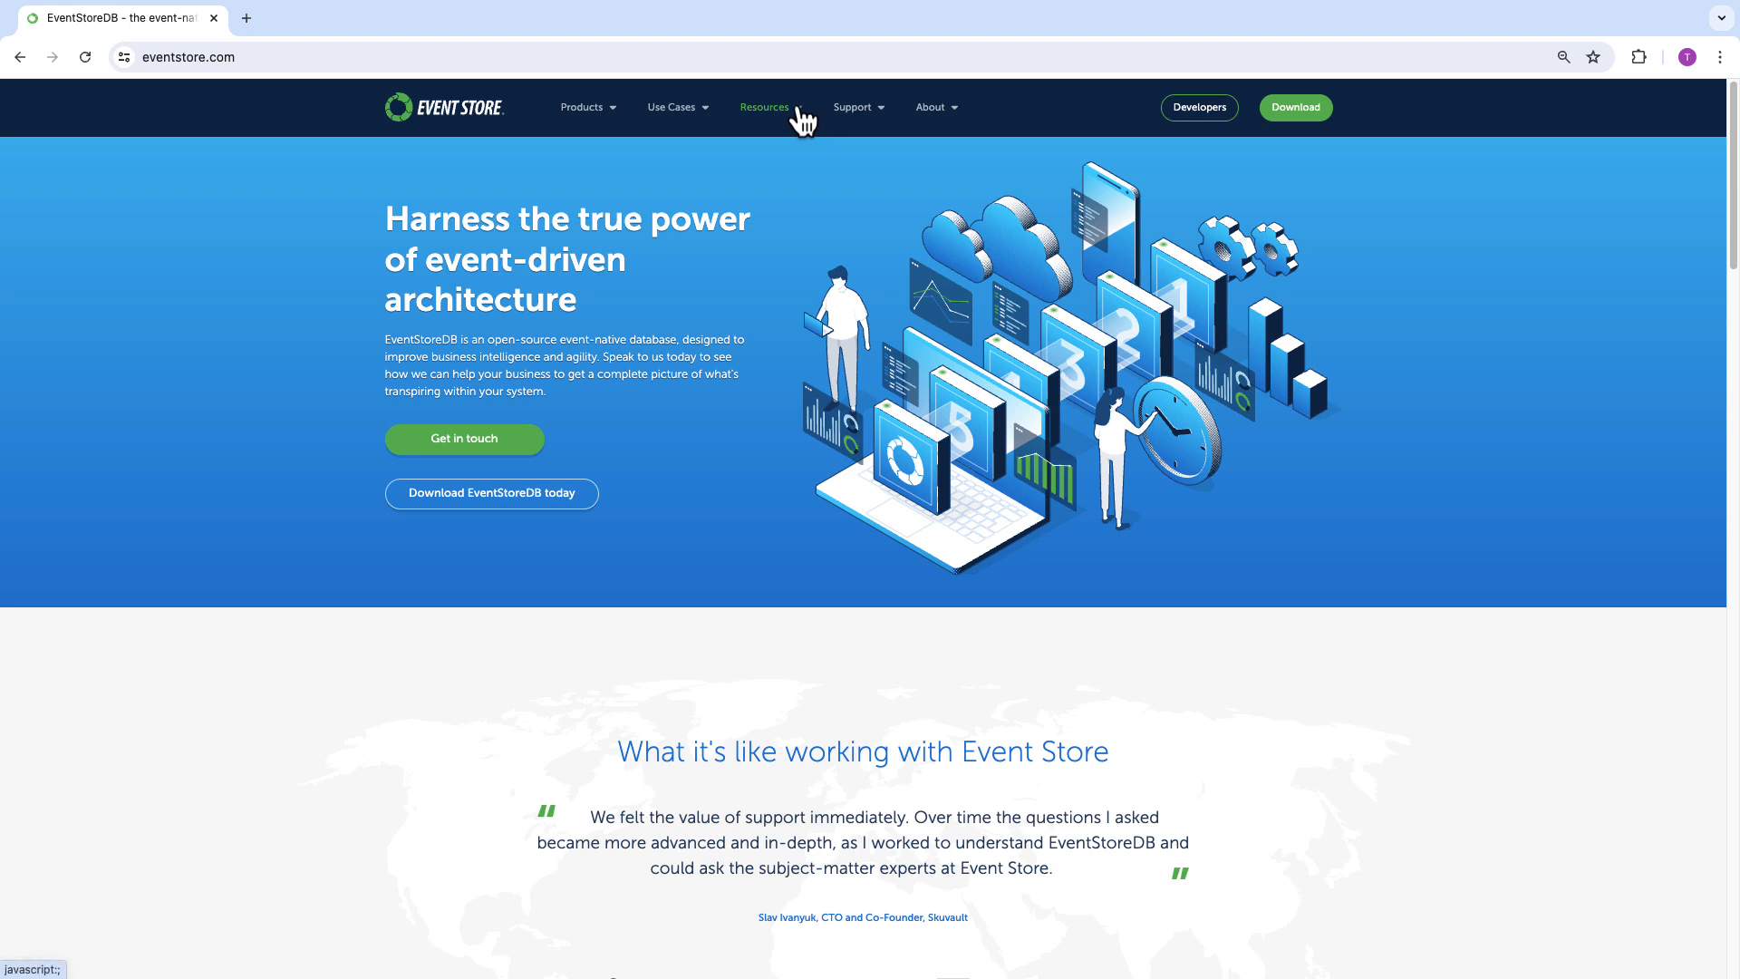
On the Event Store website in the browser, open the Training page from the learning resources.
left_click(799, 110)
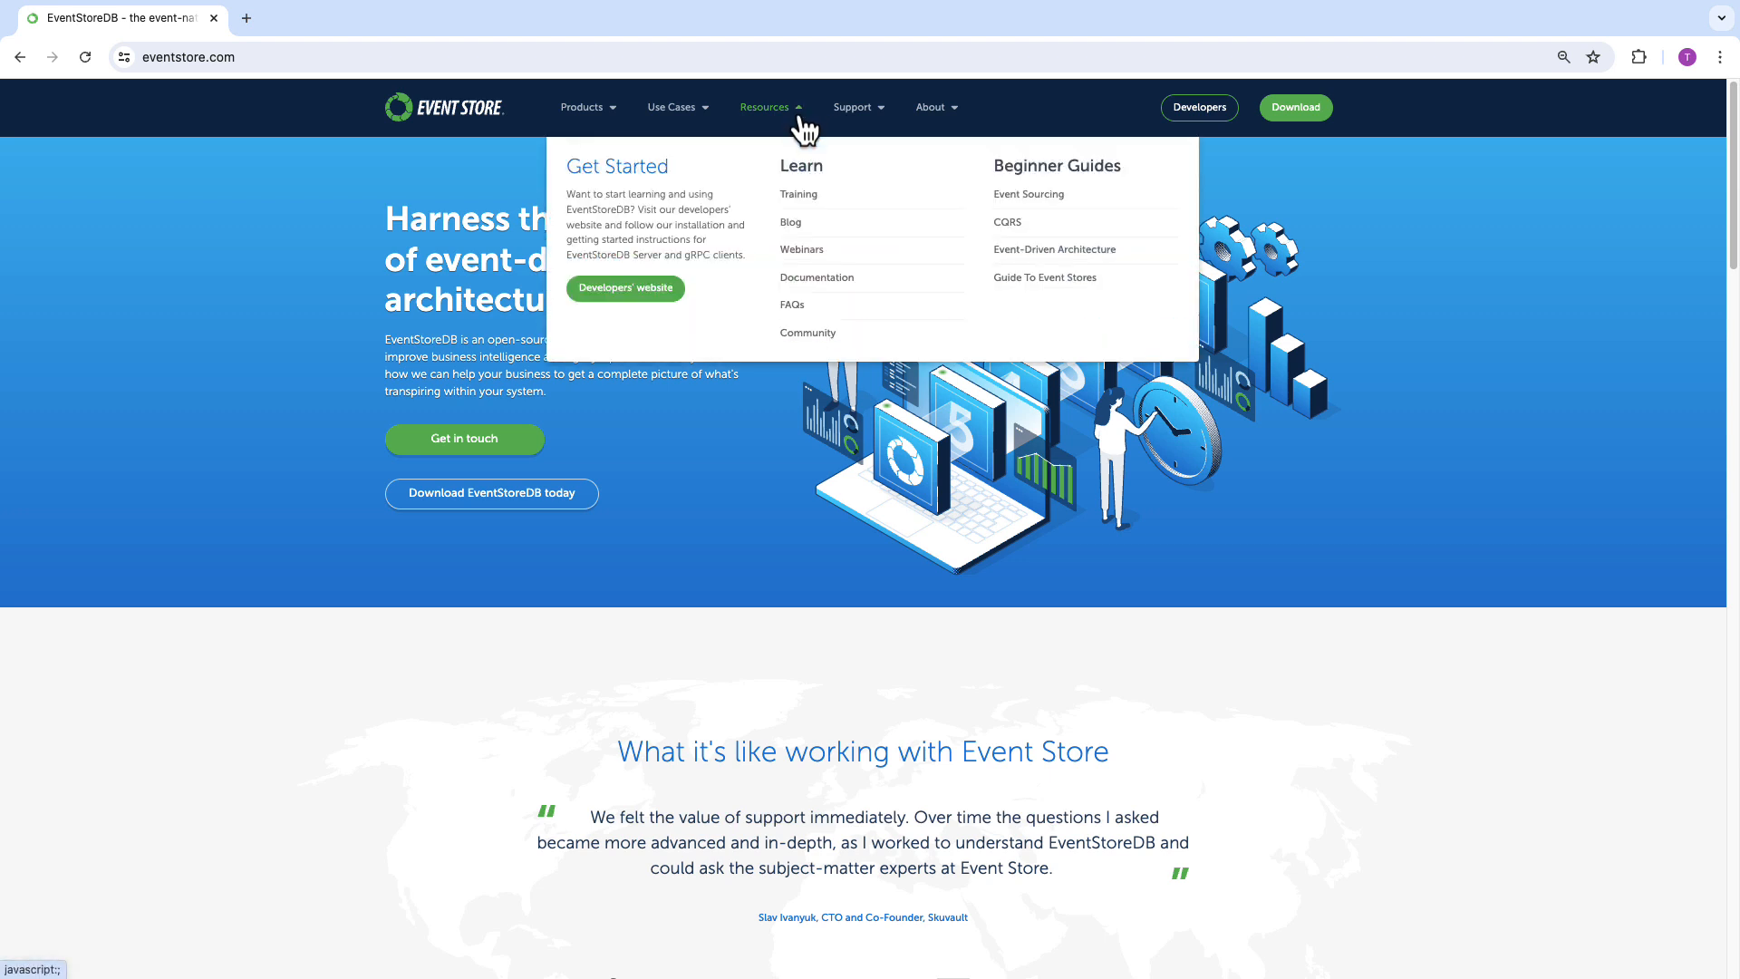
left_click_drag(1064, 434, 830, 210)
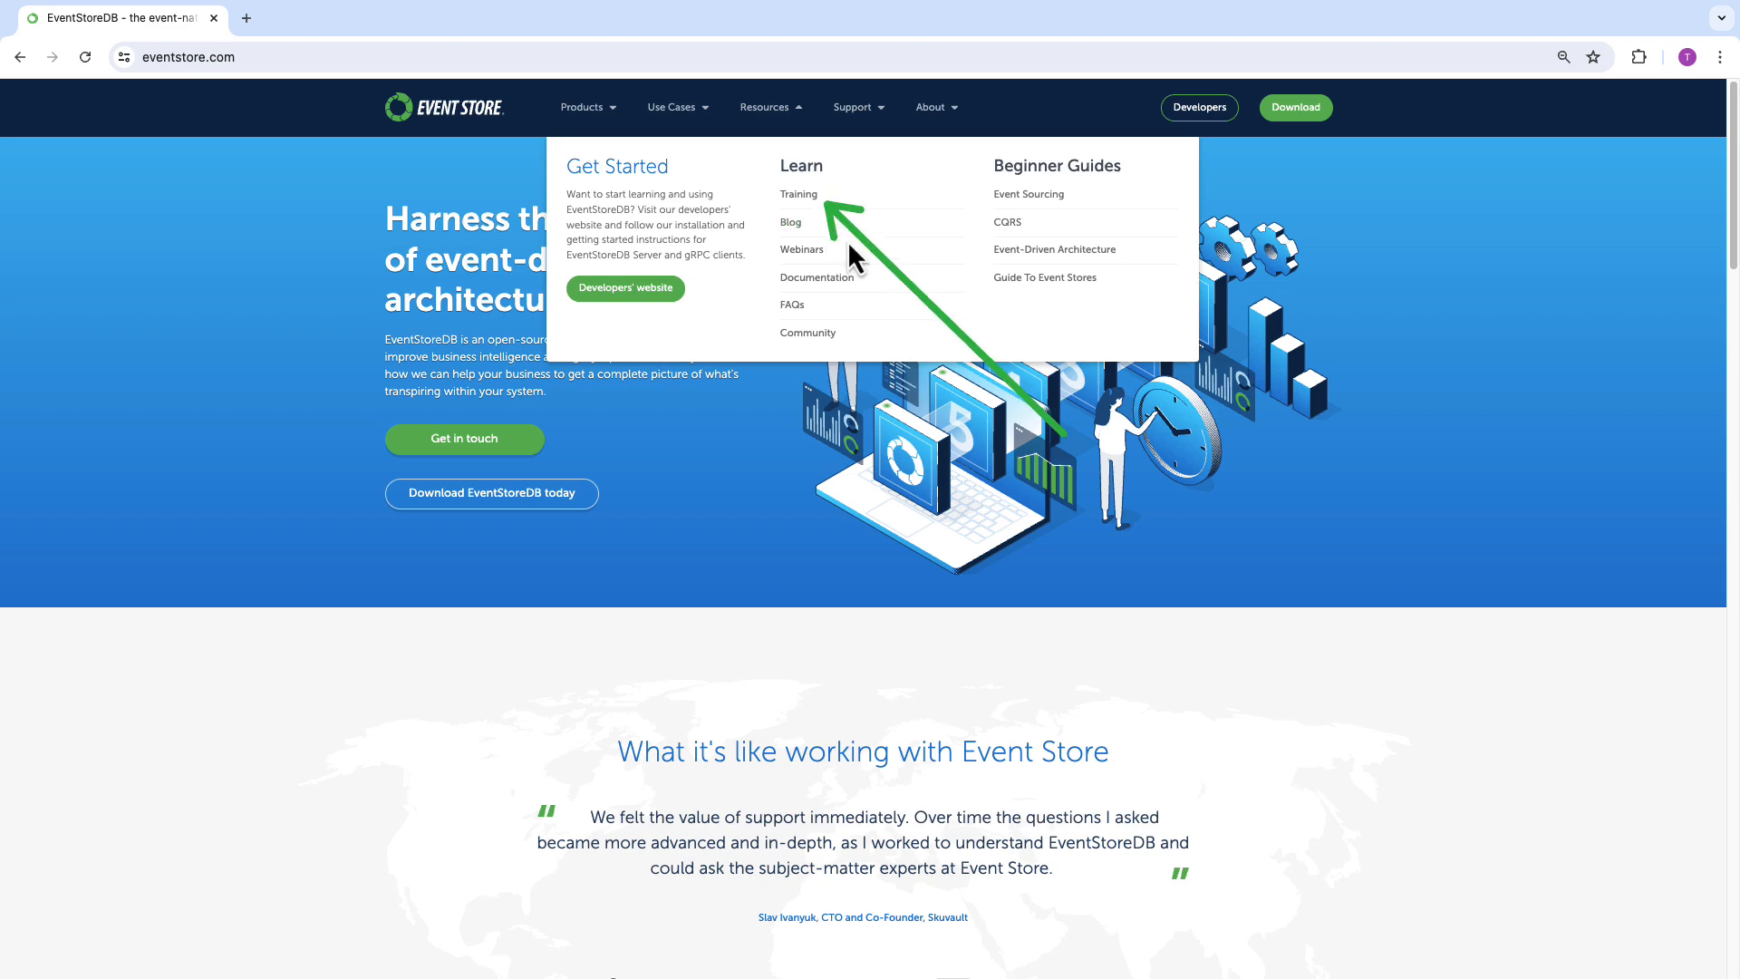
left_click(812, 204)
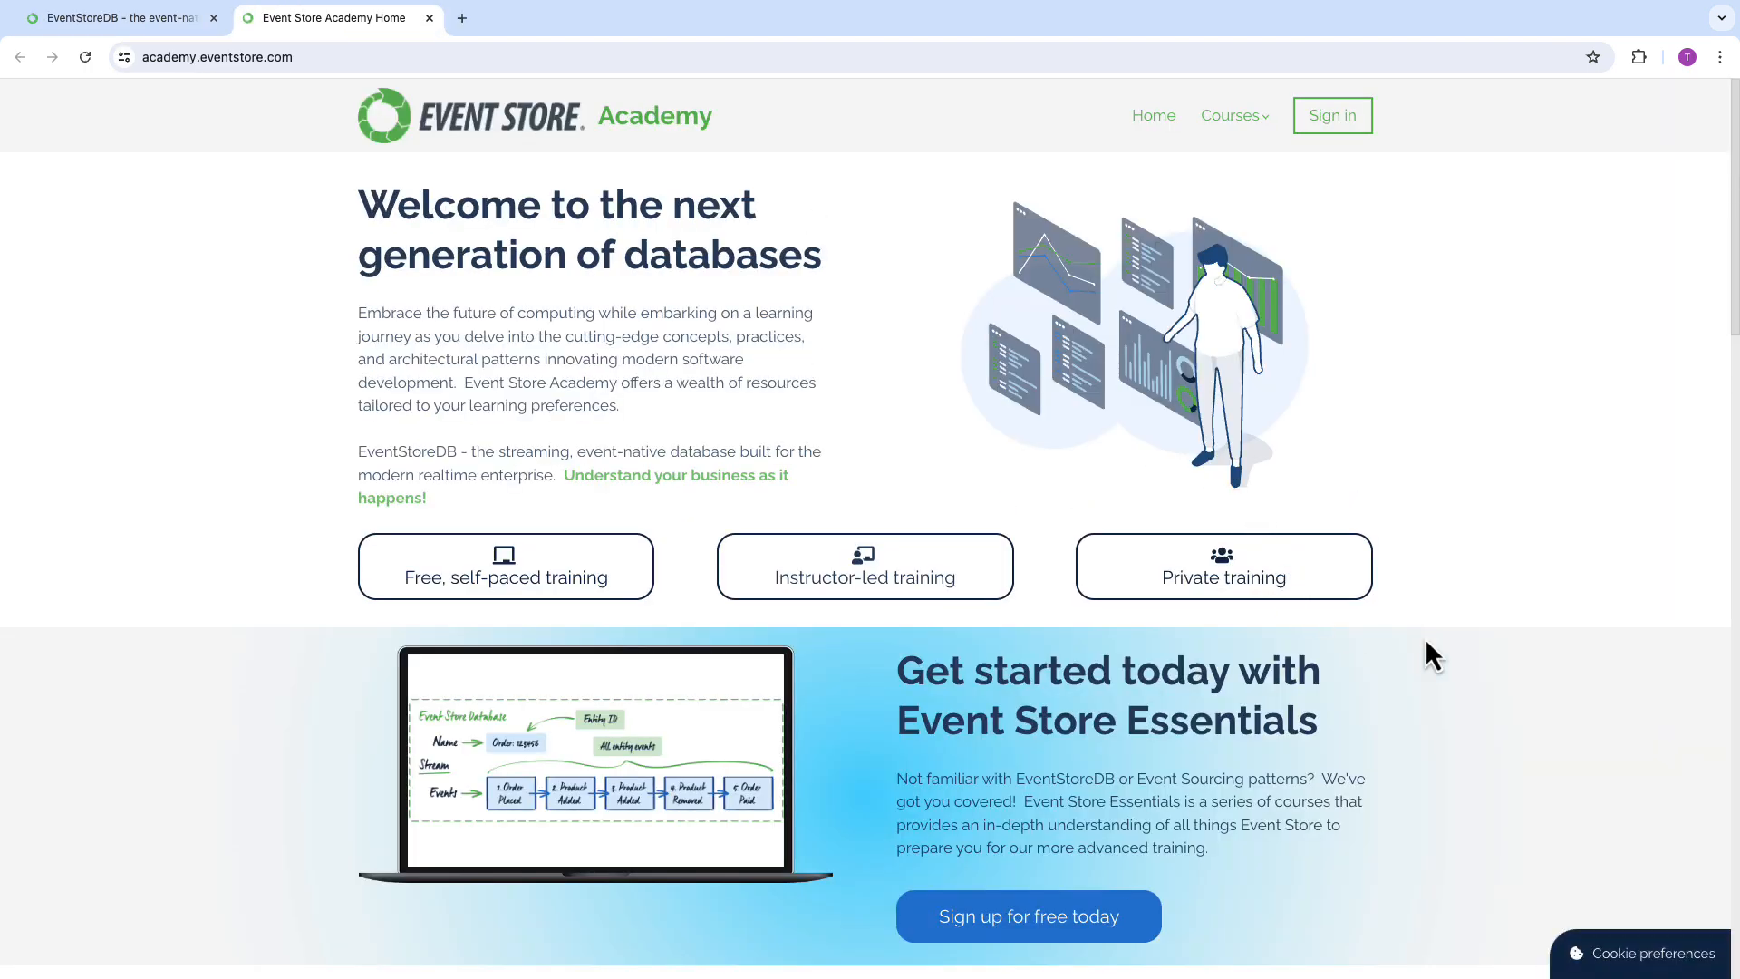
Find the "From Scratch" lesson series on the Academy home page and open the view of all its courses.
scroll(1427, 653, "down", 3)
scroll(1426, 643, "down", 4)
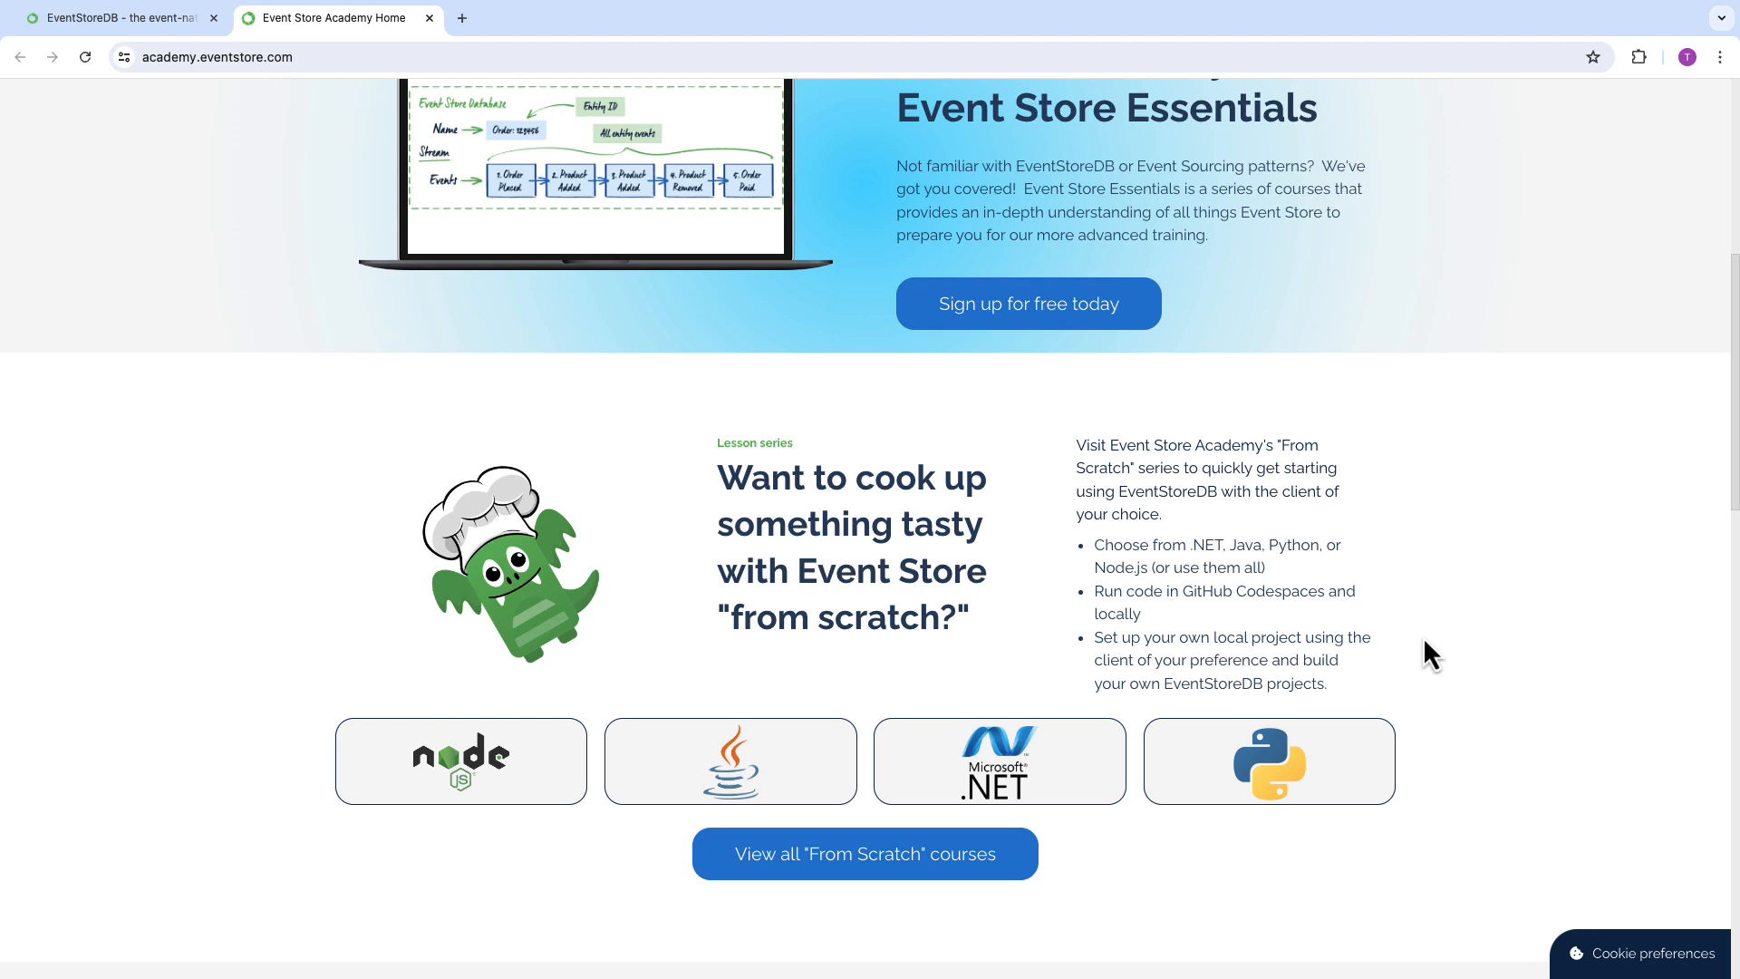
mouse_move(231, 370)
left_mouse_down()
mouse_move(1047, 801)
mouse_move(1416, 926)
mouse_move(1494, 917)
left_mouse_up()
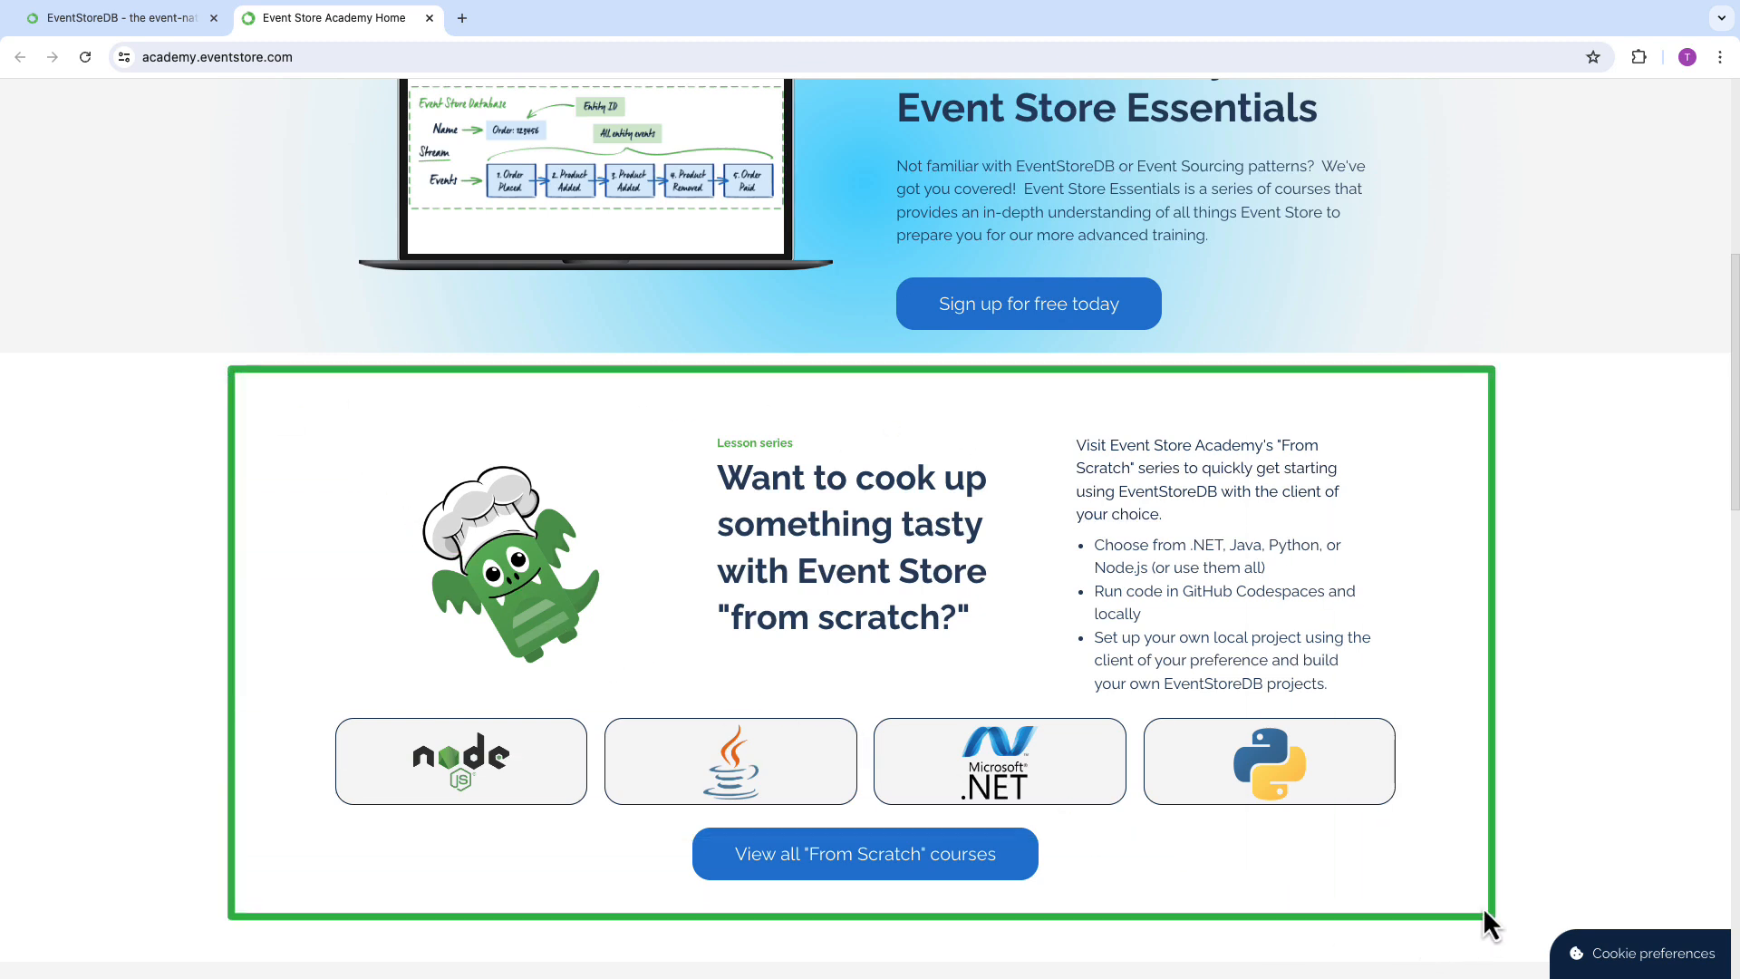
left_click(912, 858)
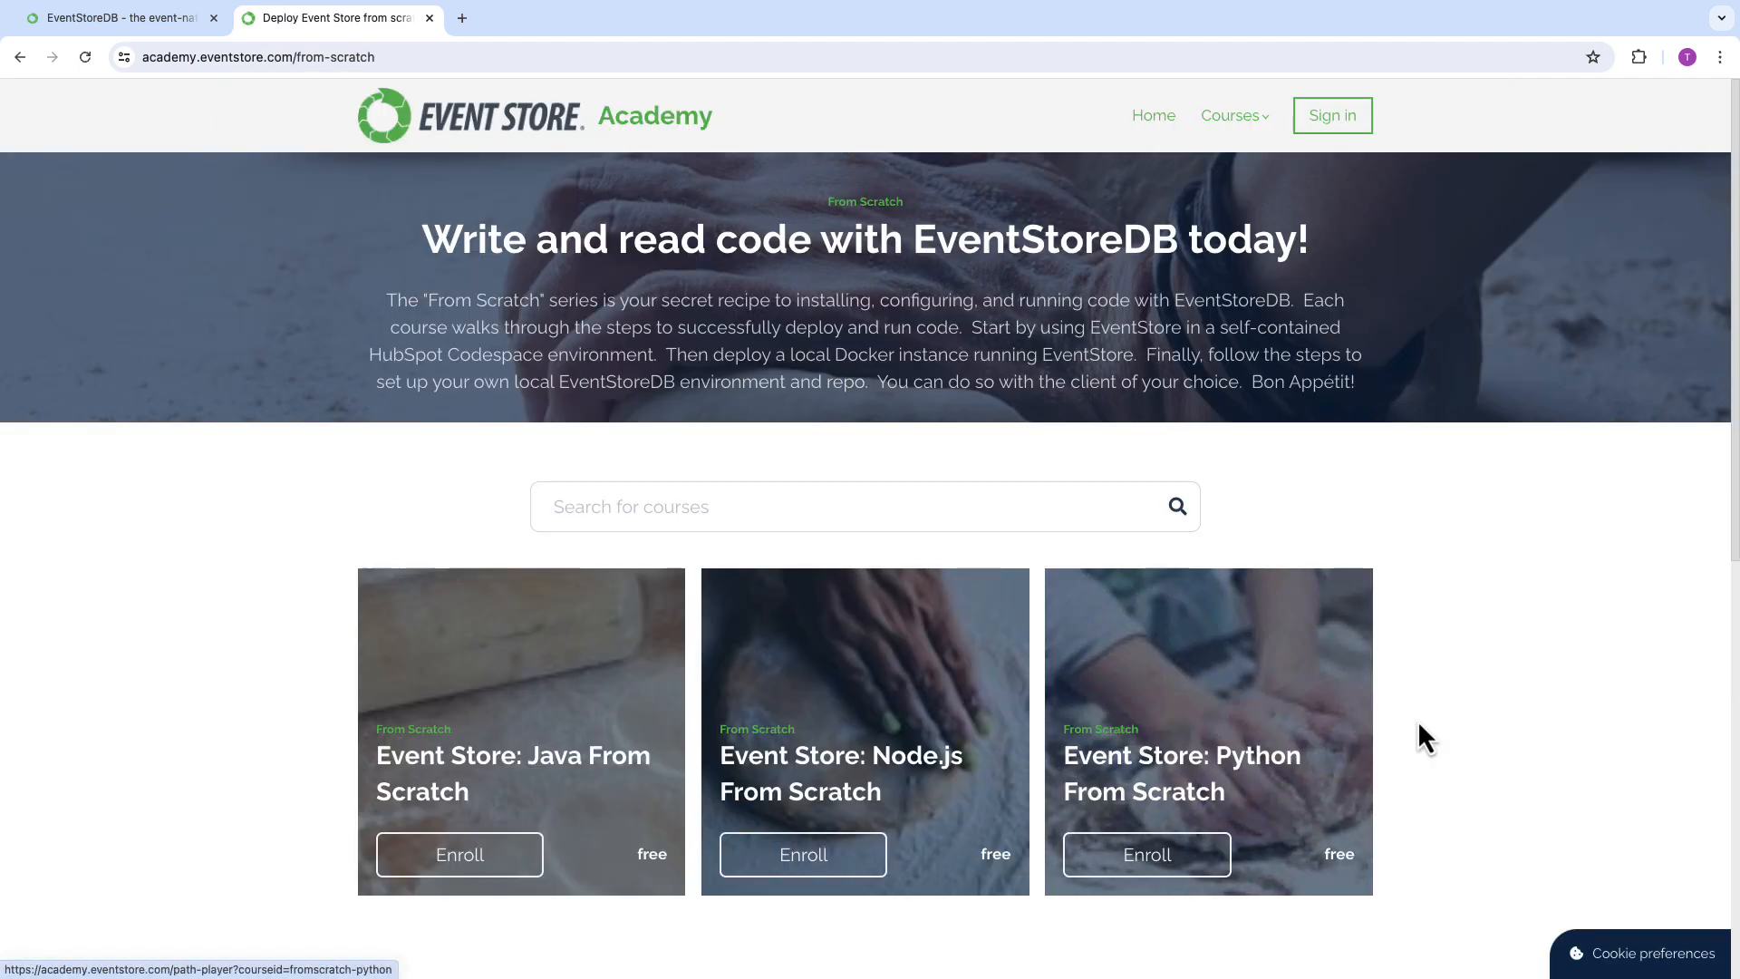
Look through the list of available "From Scratch" courses.
scroll(1427, 726, "down", 2)
scroll(1434, 723, "down", 3)
left_click(894, 769)
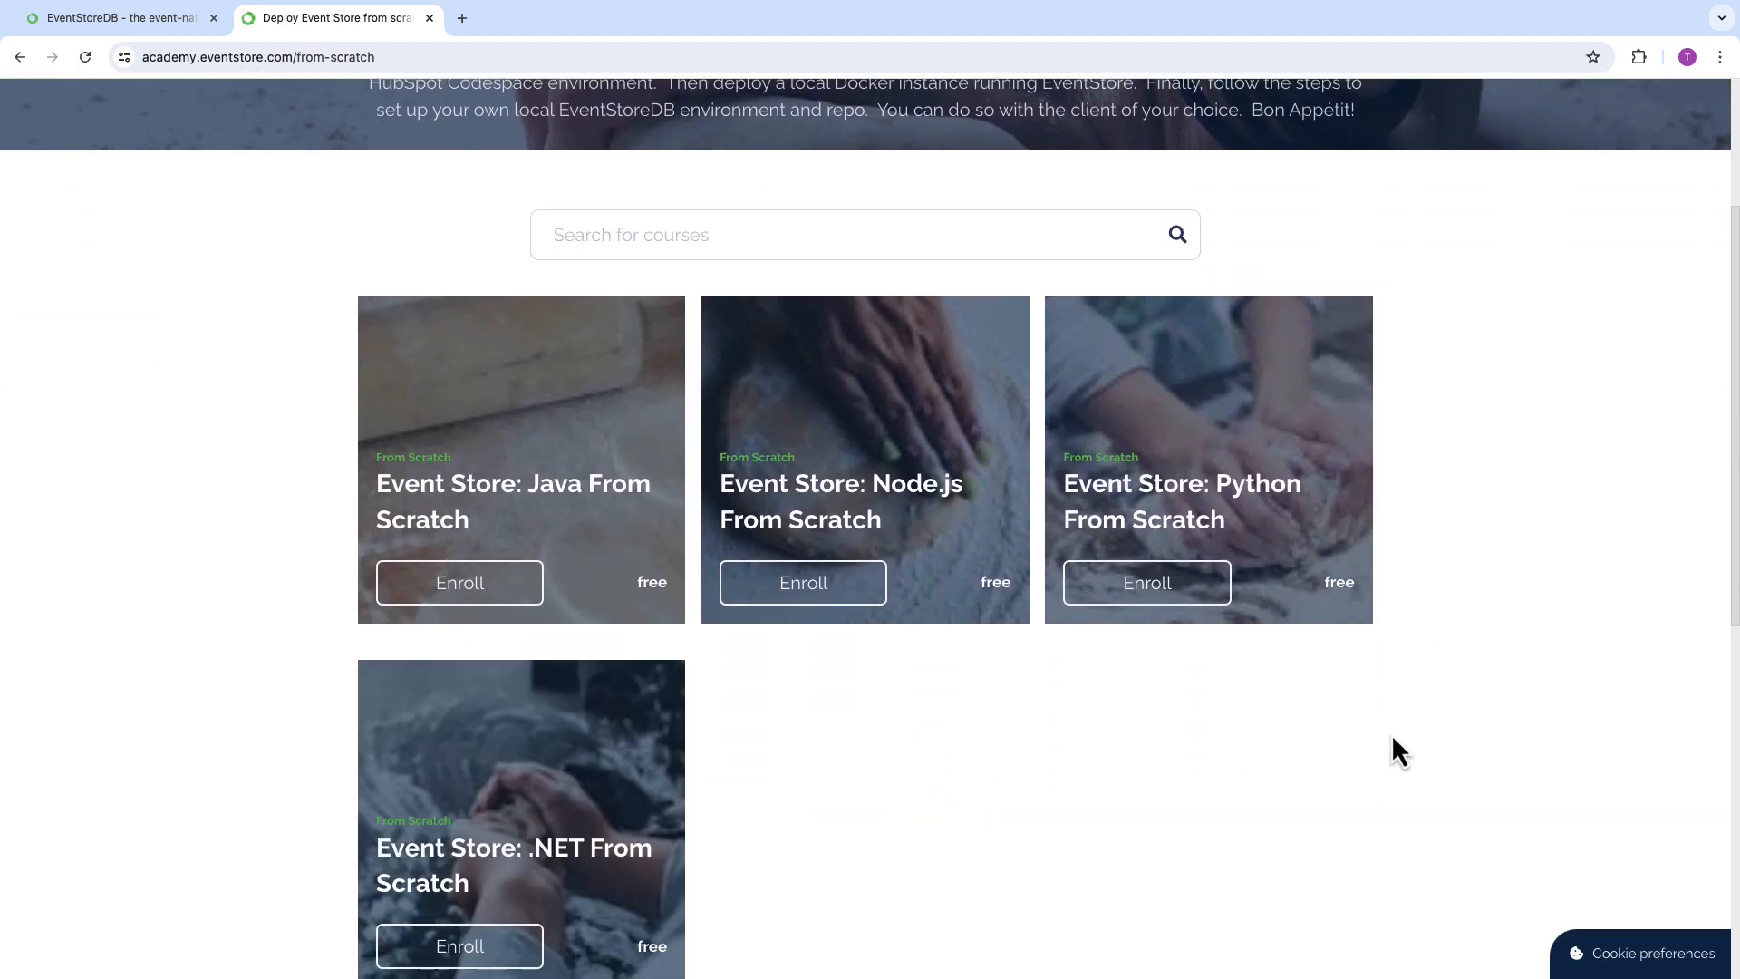
scroll(1396, 738, "down", 1)
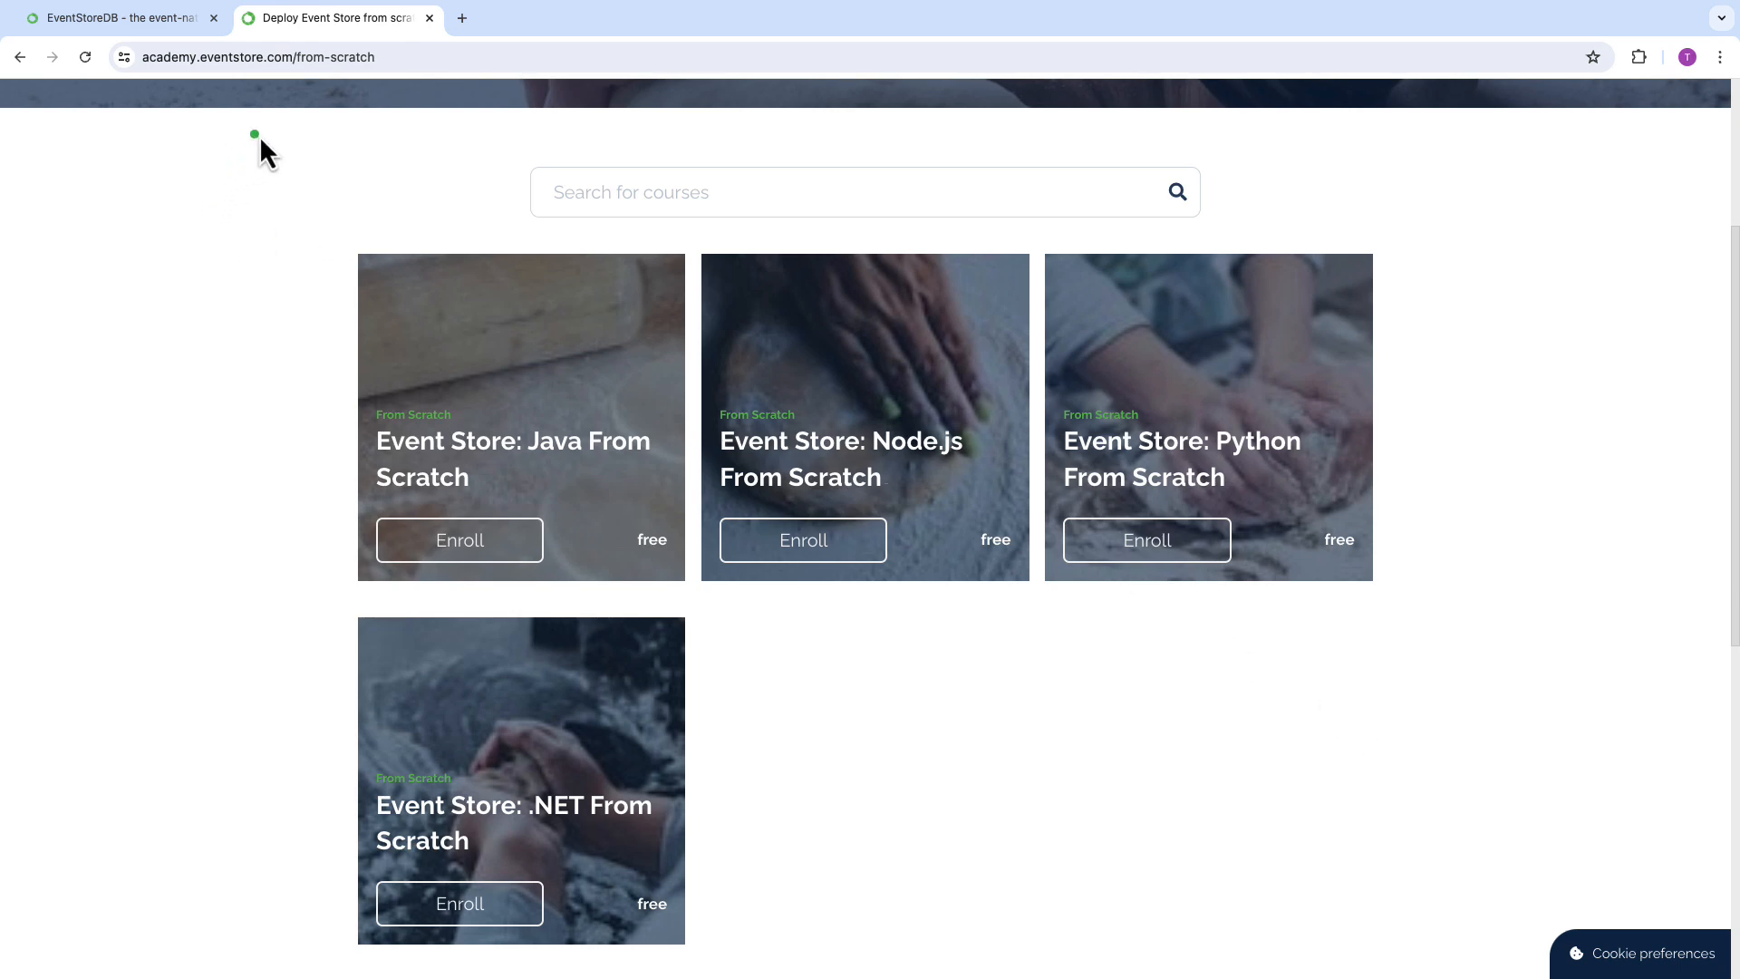
mouse_move(259, 134)
left_mouse_down()
mouse_move(979, 671)
mouse_move(1433, 967)
mouse_move(1471, 971)
left_mouse_up()
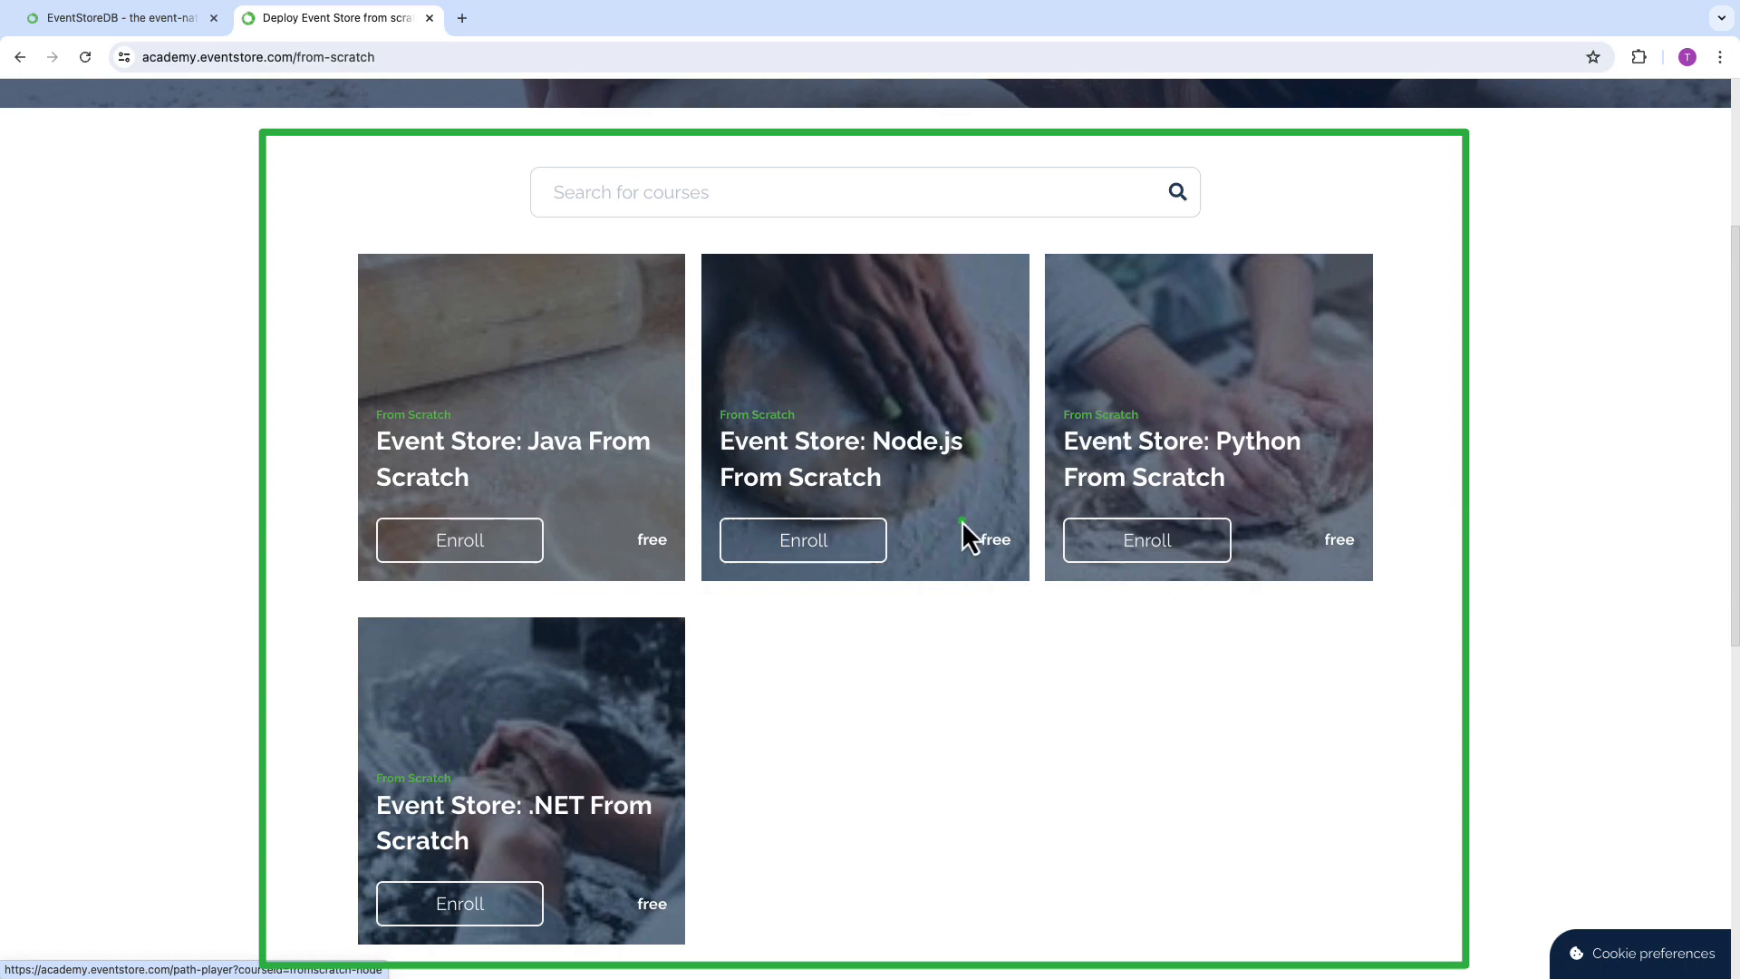
left_click_drag(960, 520, 987, 548)
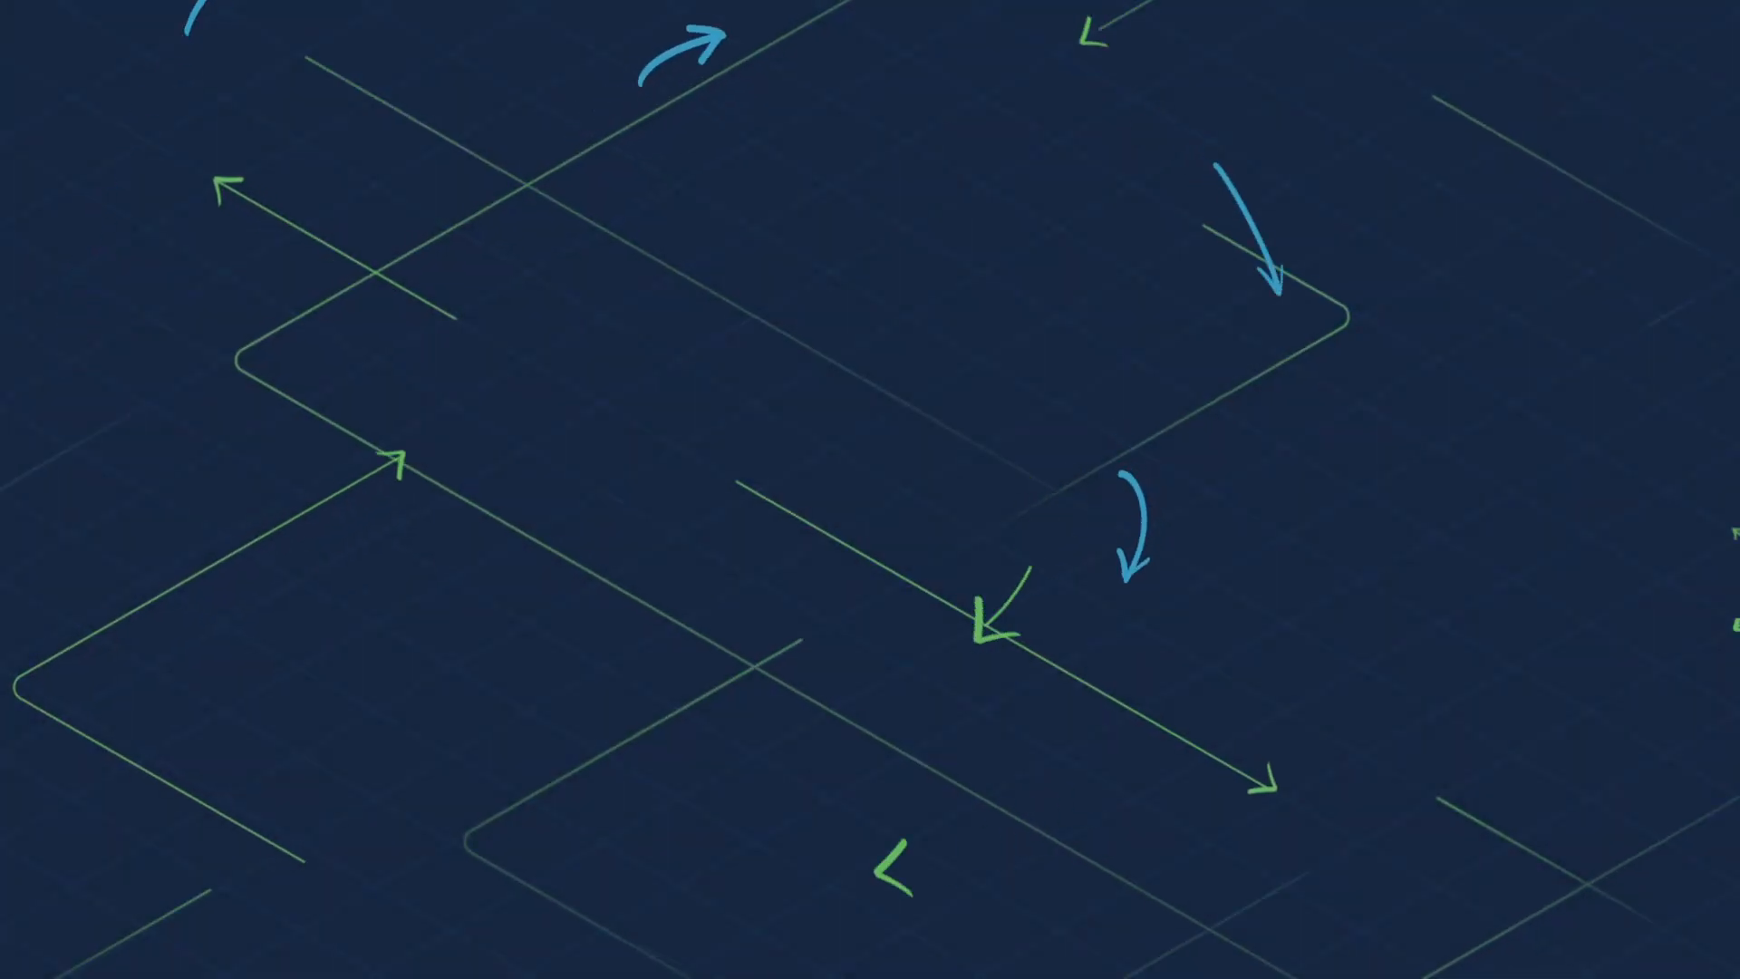